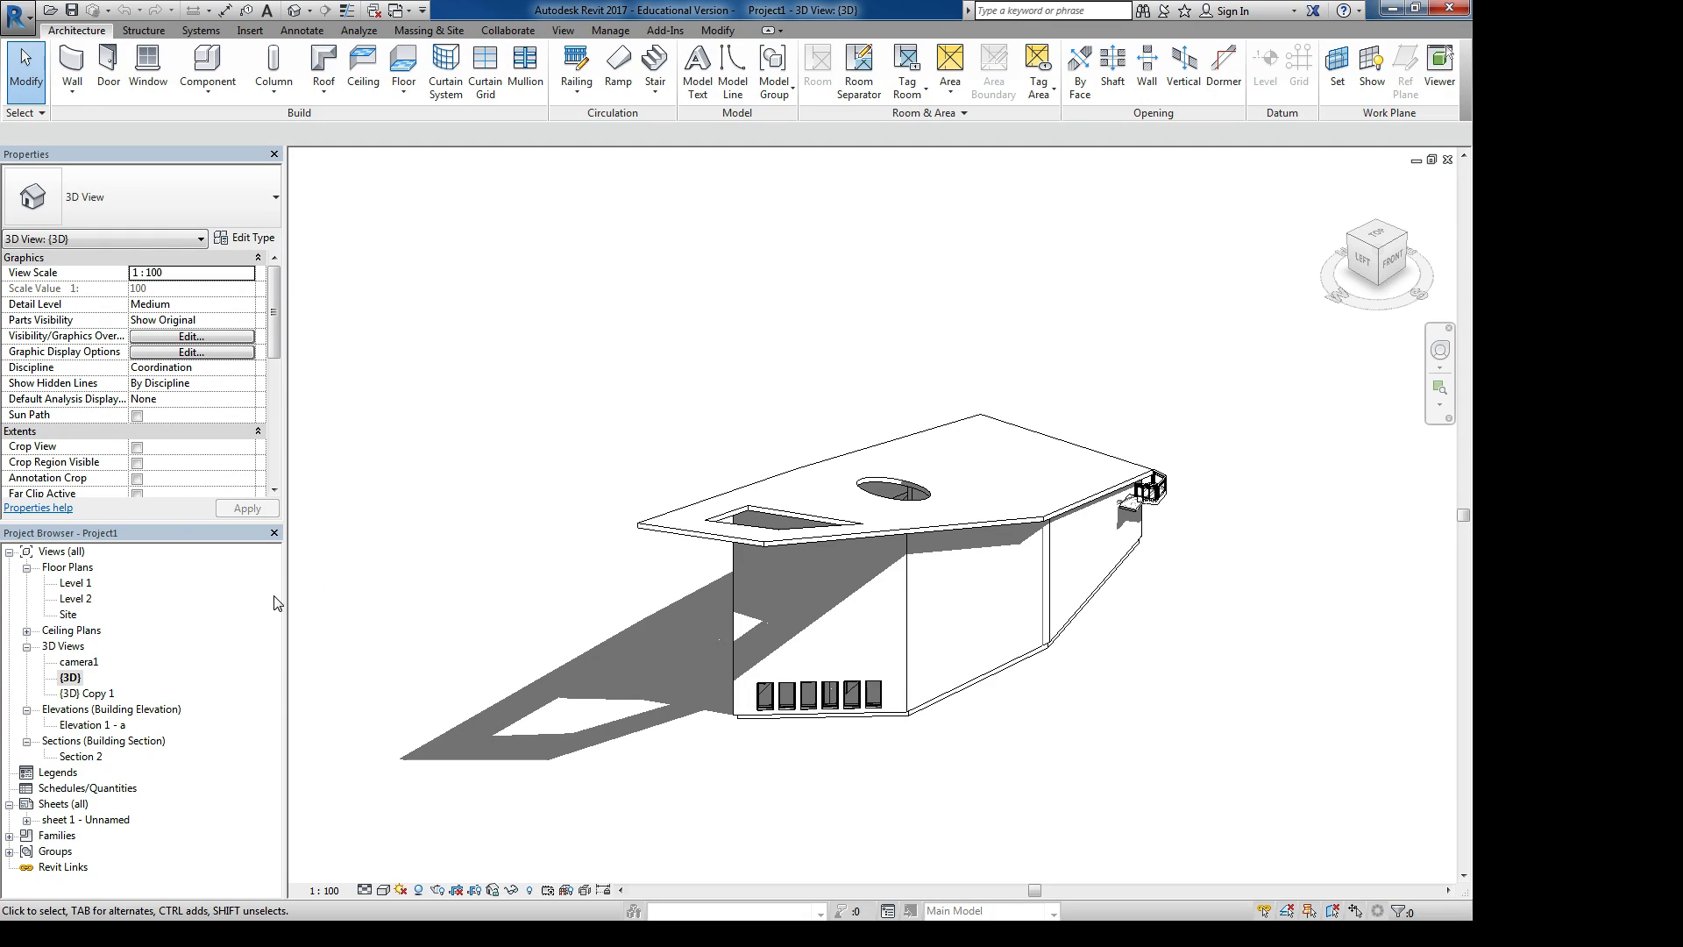
- Start a Roof by Extrusion on the vertical face of the windowed end wall, referenced to Level 4 with a 1000 mm offset
{"action": "scroll", "coordinate": [608, 564], "scroll_direction": "down", "scroll_amount": 3}
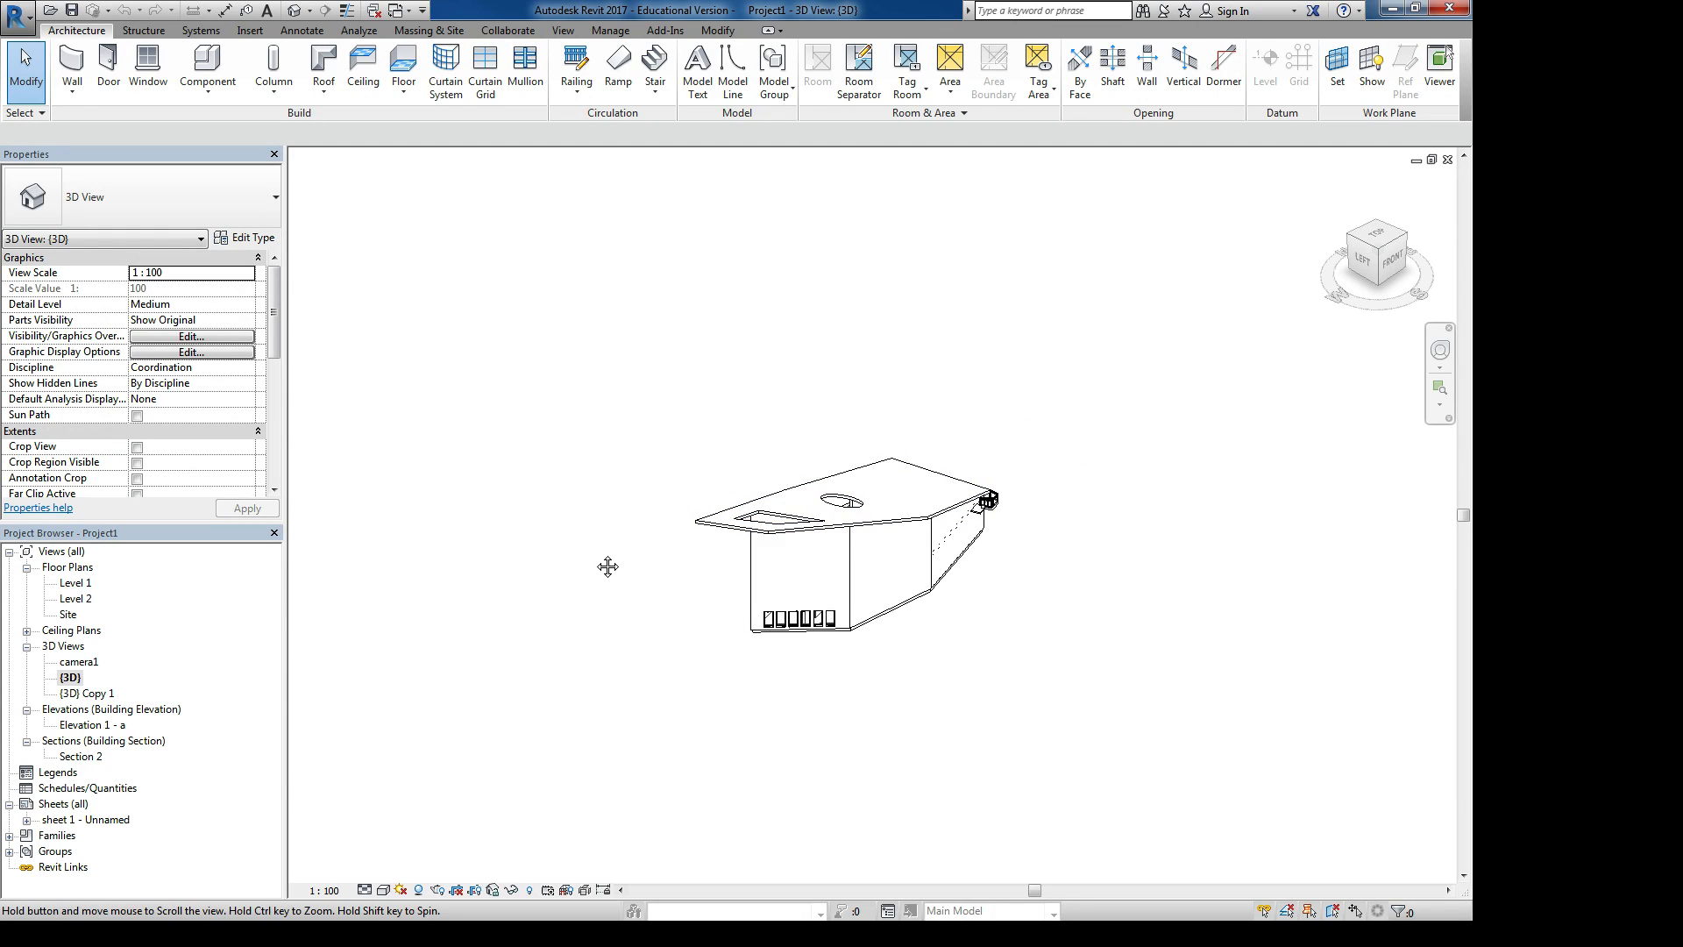
{"action": "mouse_move", "coordinate": [607, 563]}
{"action": "middle_mouse_down"}
{"action": "mouse_move", "coordinate": [536, 564]}
{"action": "mouse_move", "coordinate": [687, 697]}
{"action": "mouse_move", "coordinate": [1089, 771]}
{"action": "mouse_move", "coordinate": [376, 279]}
{"action": "middle_mouse_up"}
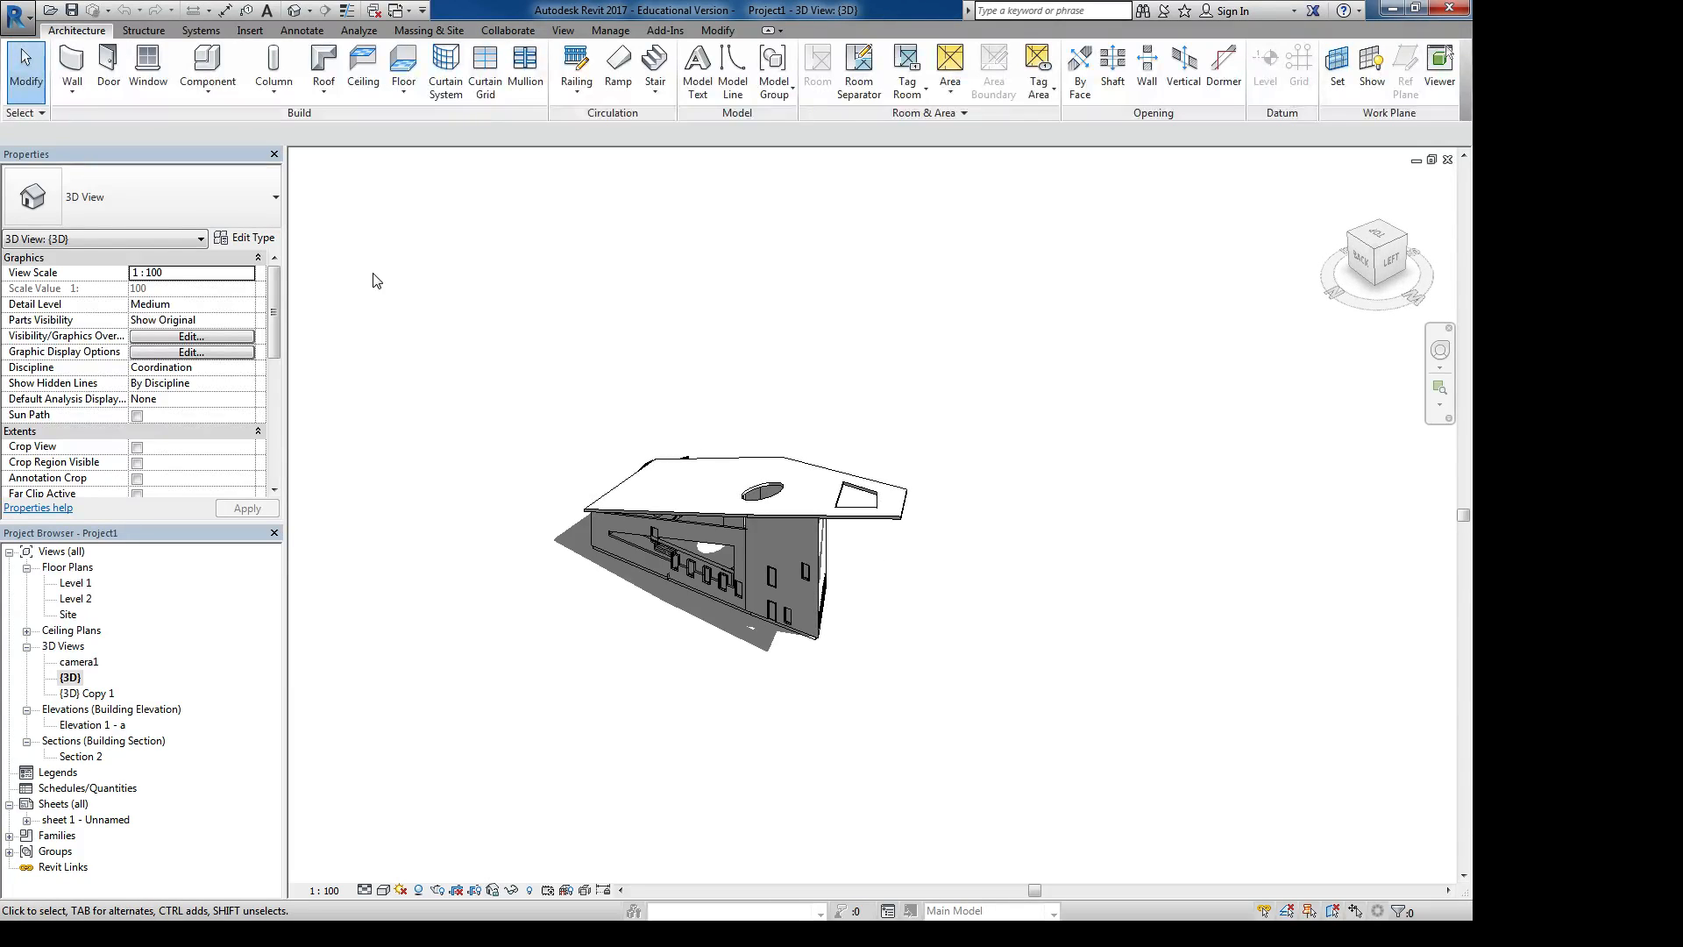
{"action": "left_click", "coordinate": [332, 93]}
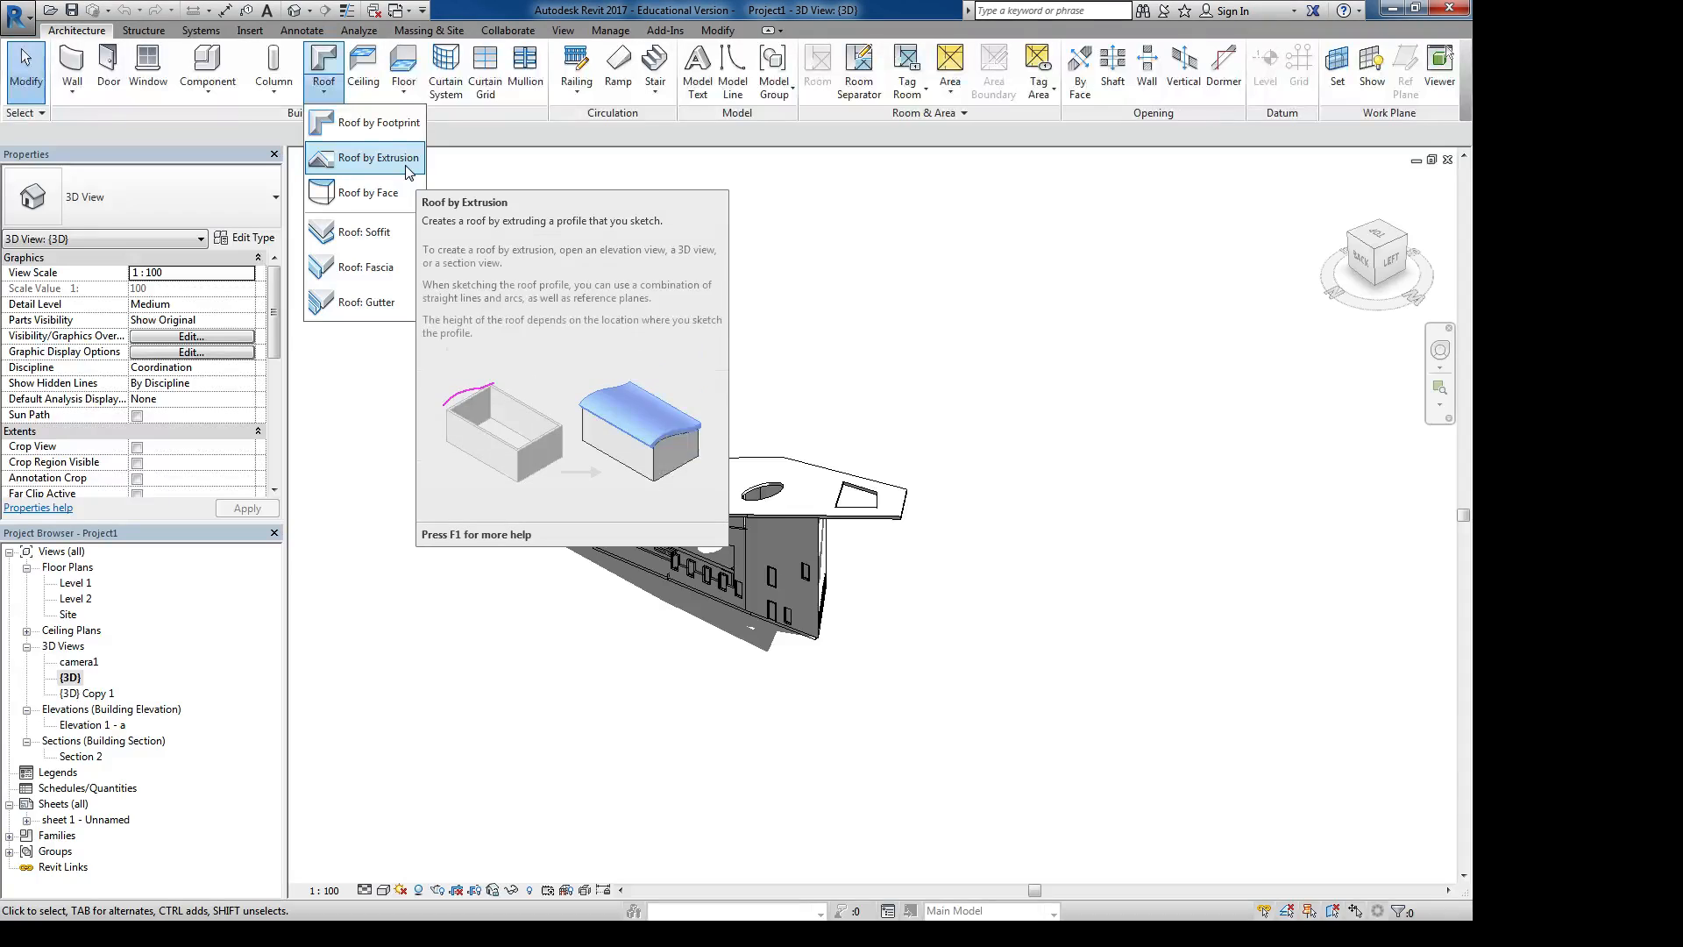
{"action": "left_click", "coordinate": [352, 159]}
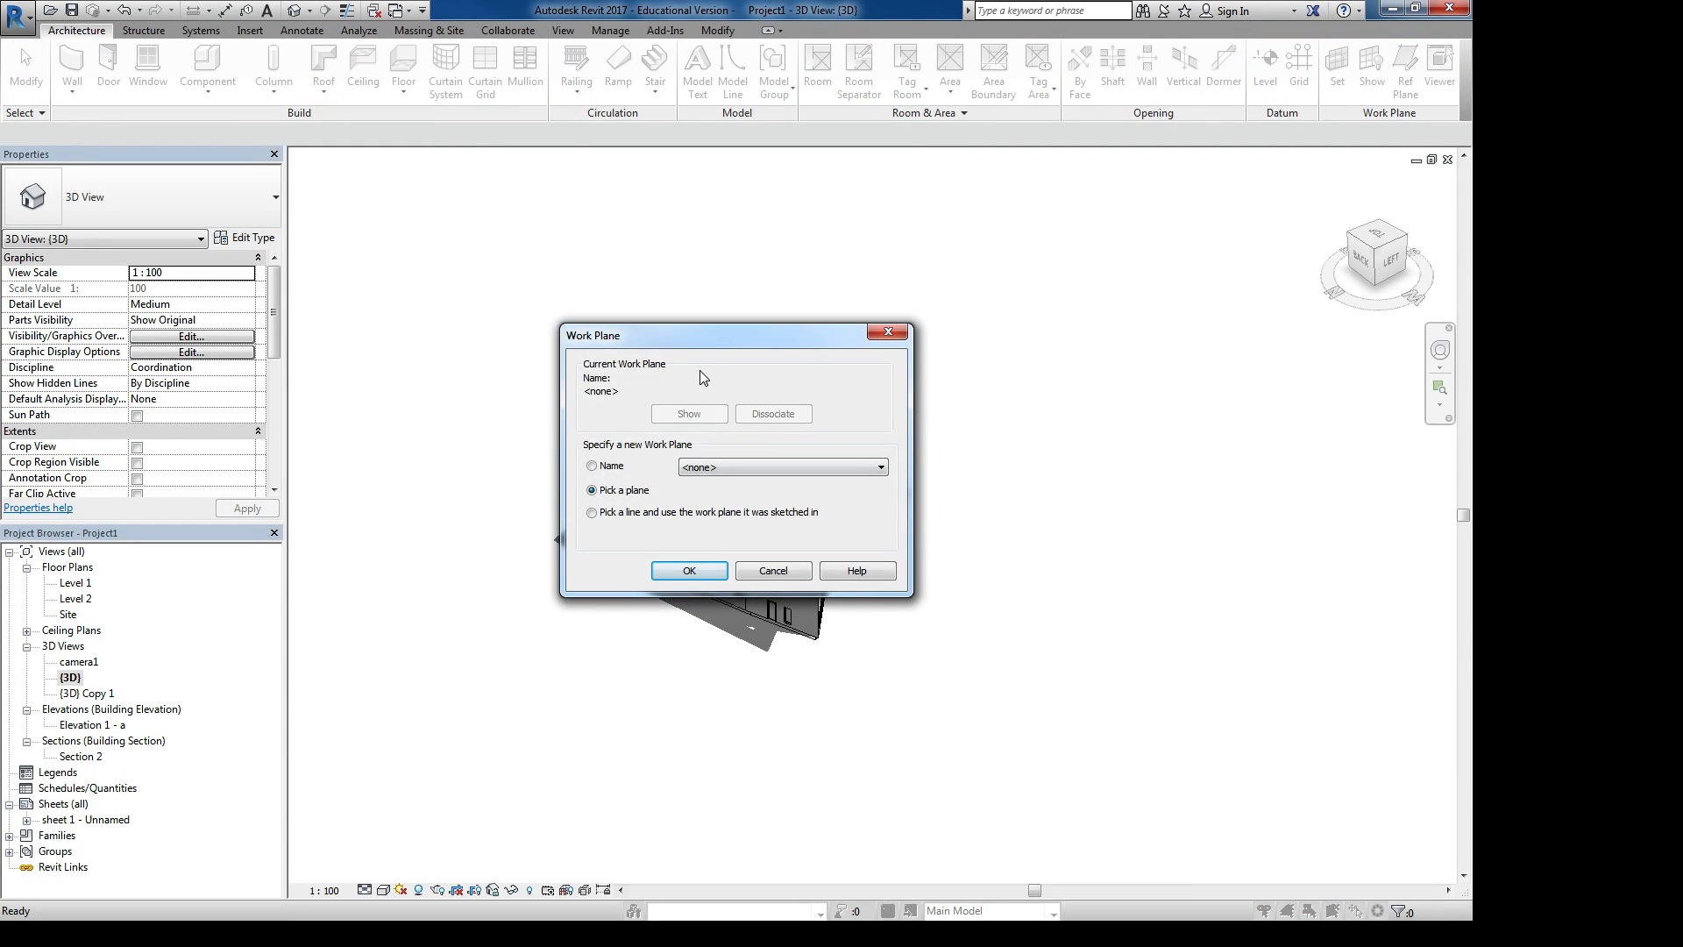
{"action": "left_click_drag", "start_coordinate": [703, 341], "coordinate": [1095, 155]}
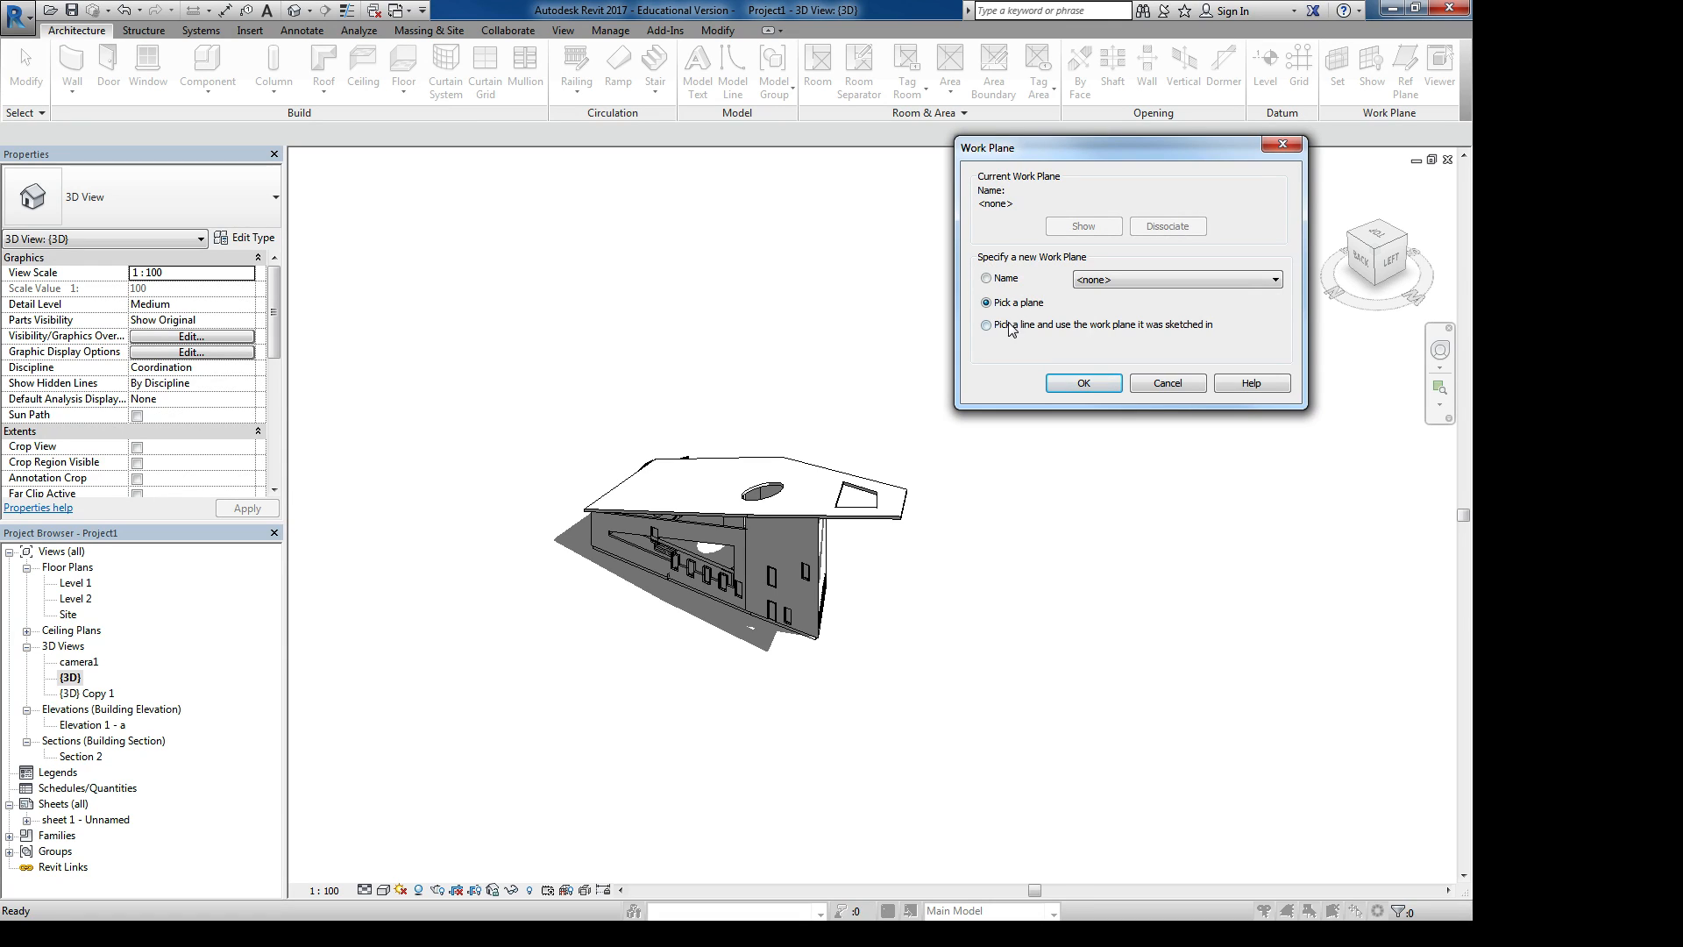
{"action": "left_click", "coordinate": [1083, 383]}
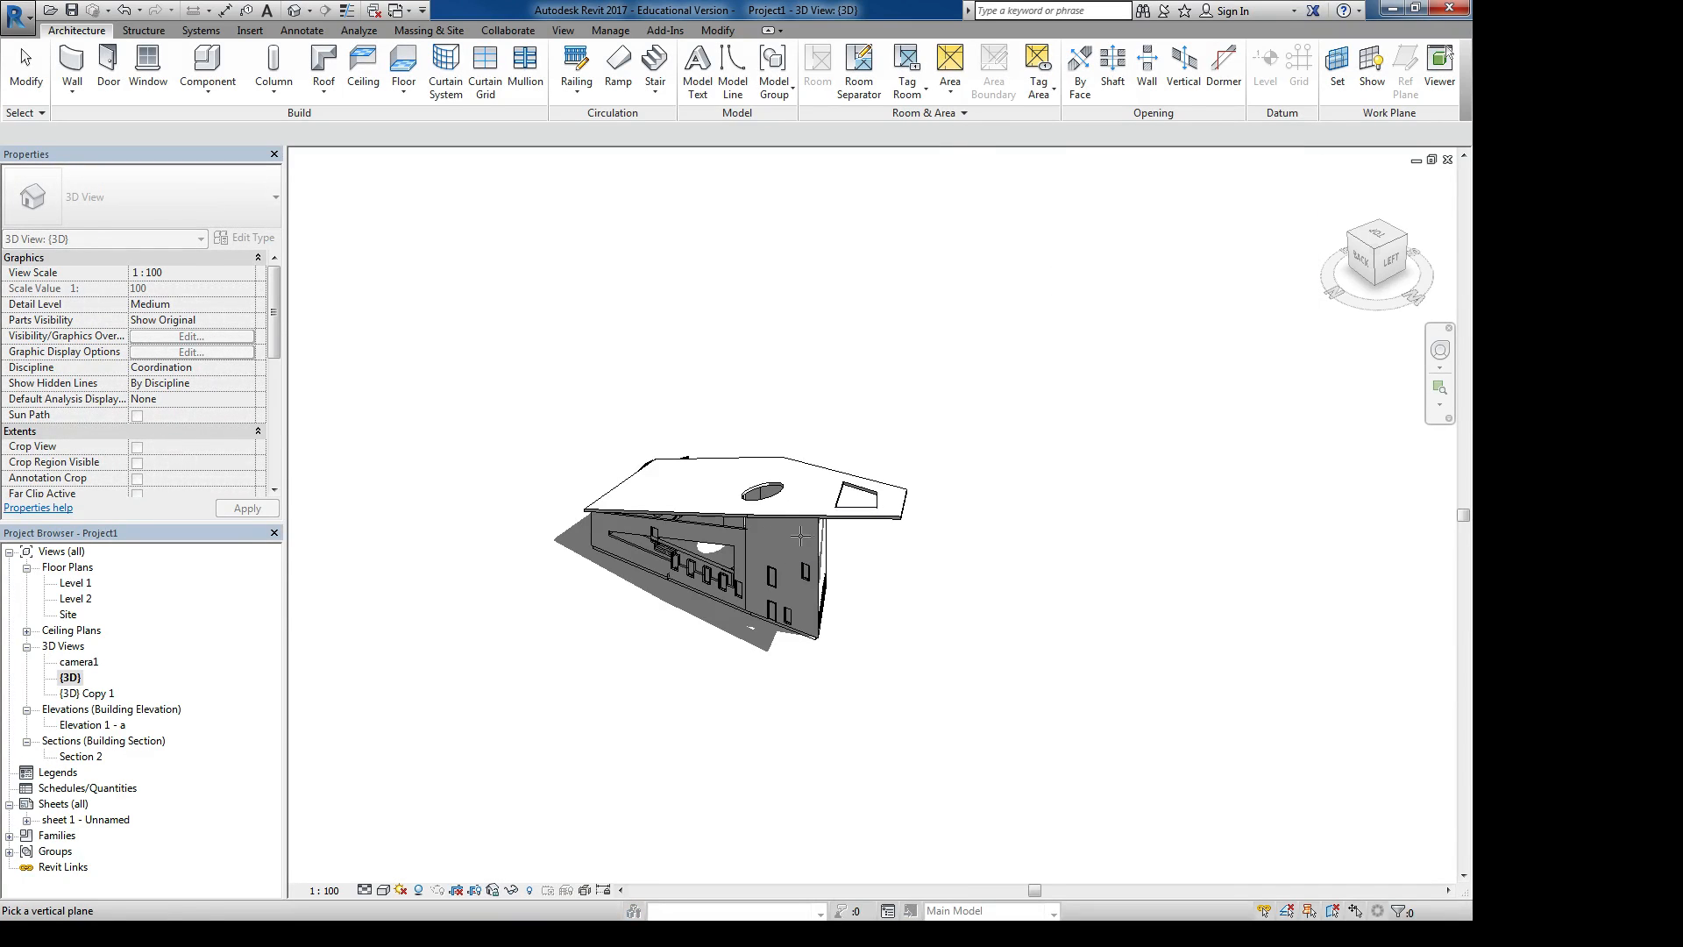
{"action": "left_click", "coordinate": [800, 536]}
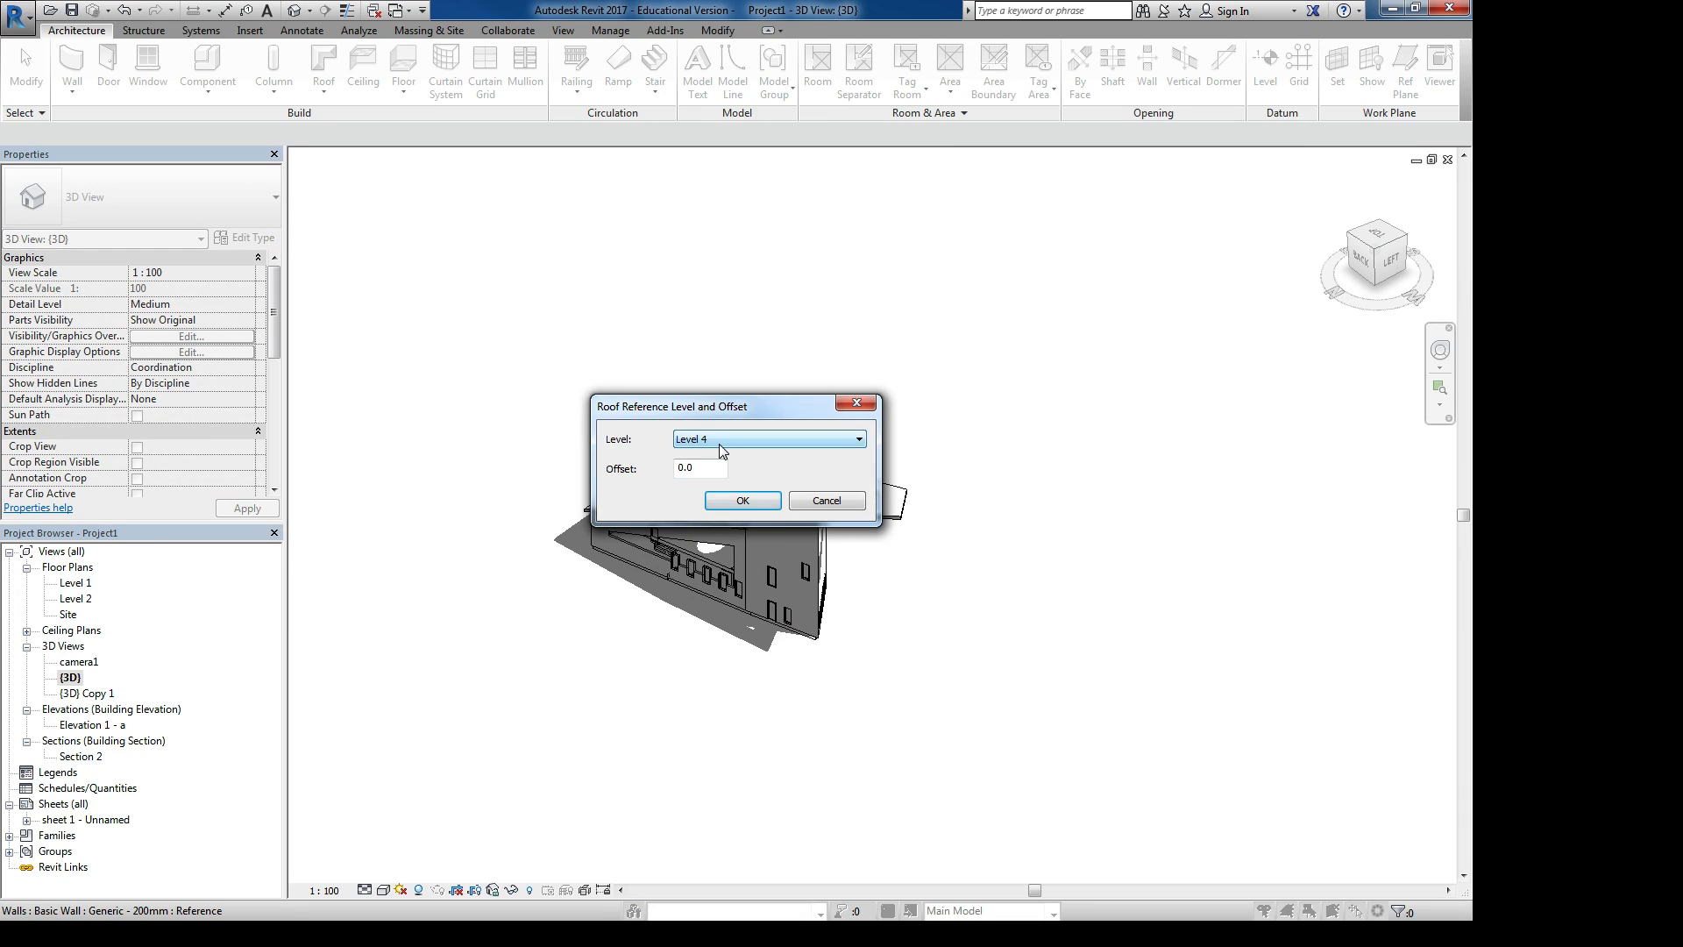
{"action": "key", "text": "Tab"}
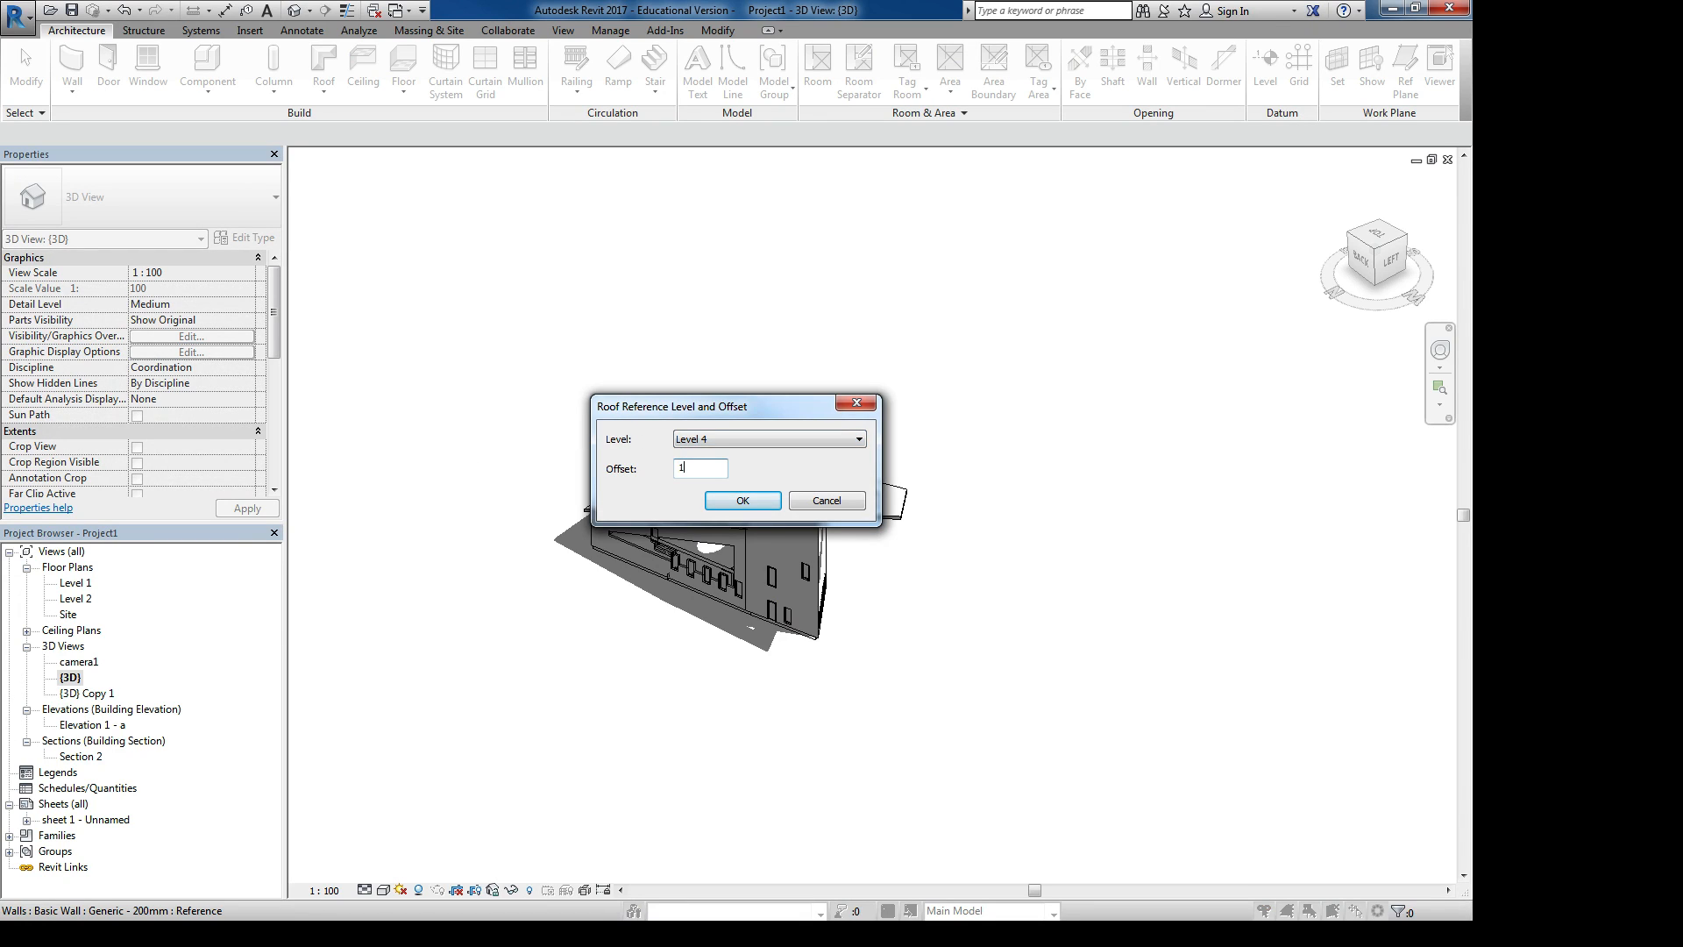
{"action": "left_click", "coordinate": [724, 503]}
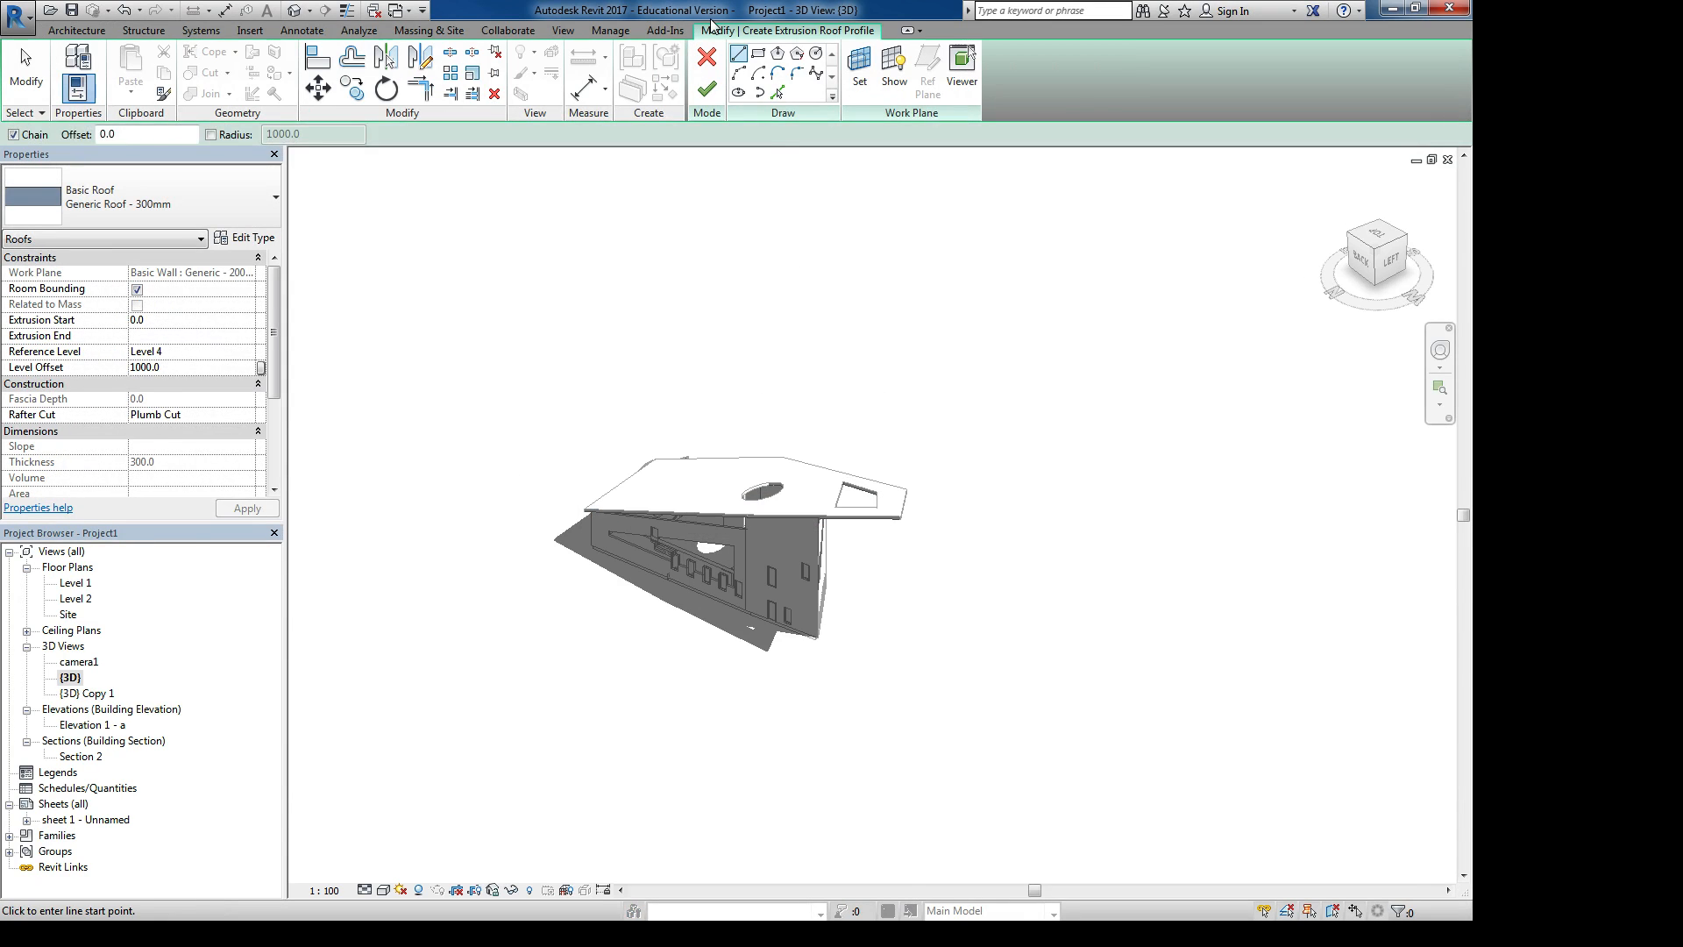
- Sketch a wavy spline roof profile spanning past both ends of the building and finish it into a Generic Roof - 300mm
{"action": "left_click", "coordinate": [815, 78]}
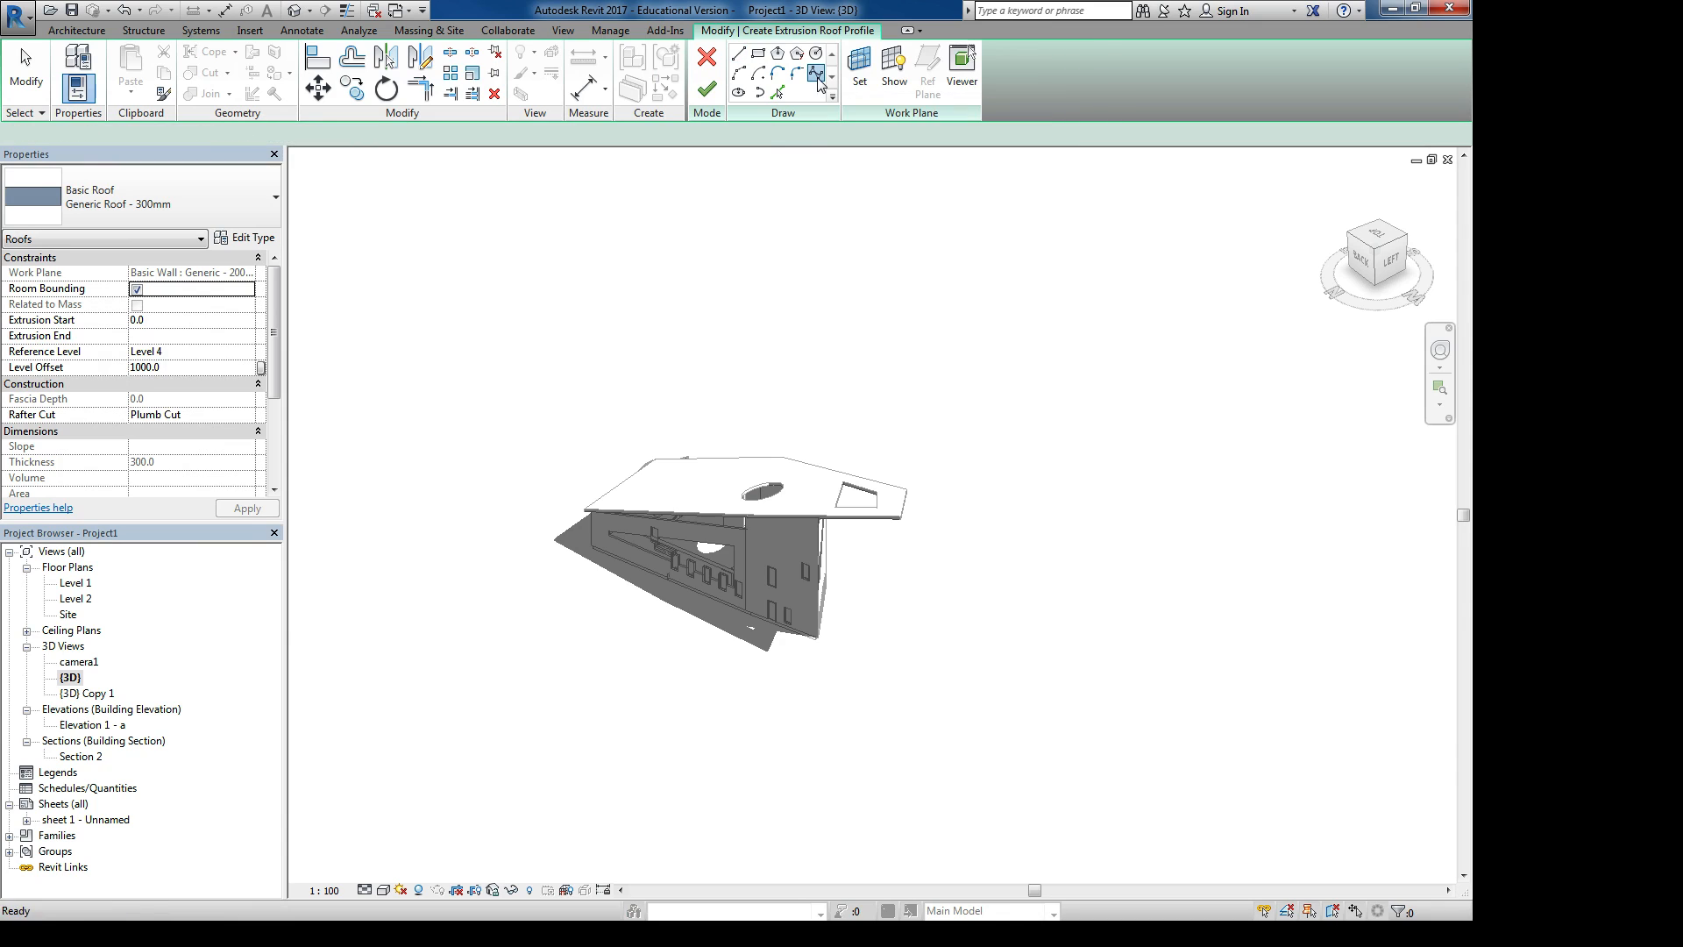
{"action": "left_click", "coordinate": [951, 497]}
{"action": "left_click", "coordinate": [925, 555]}
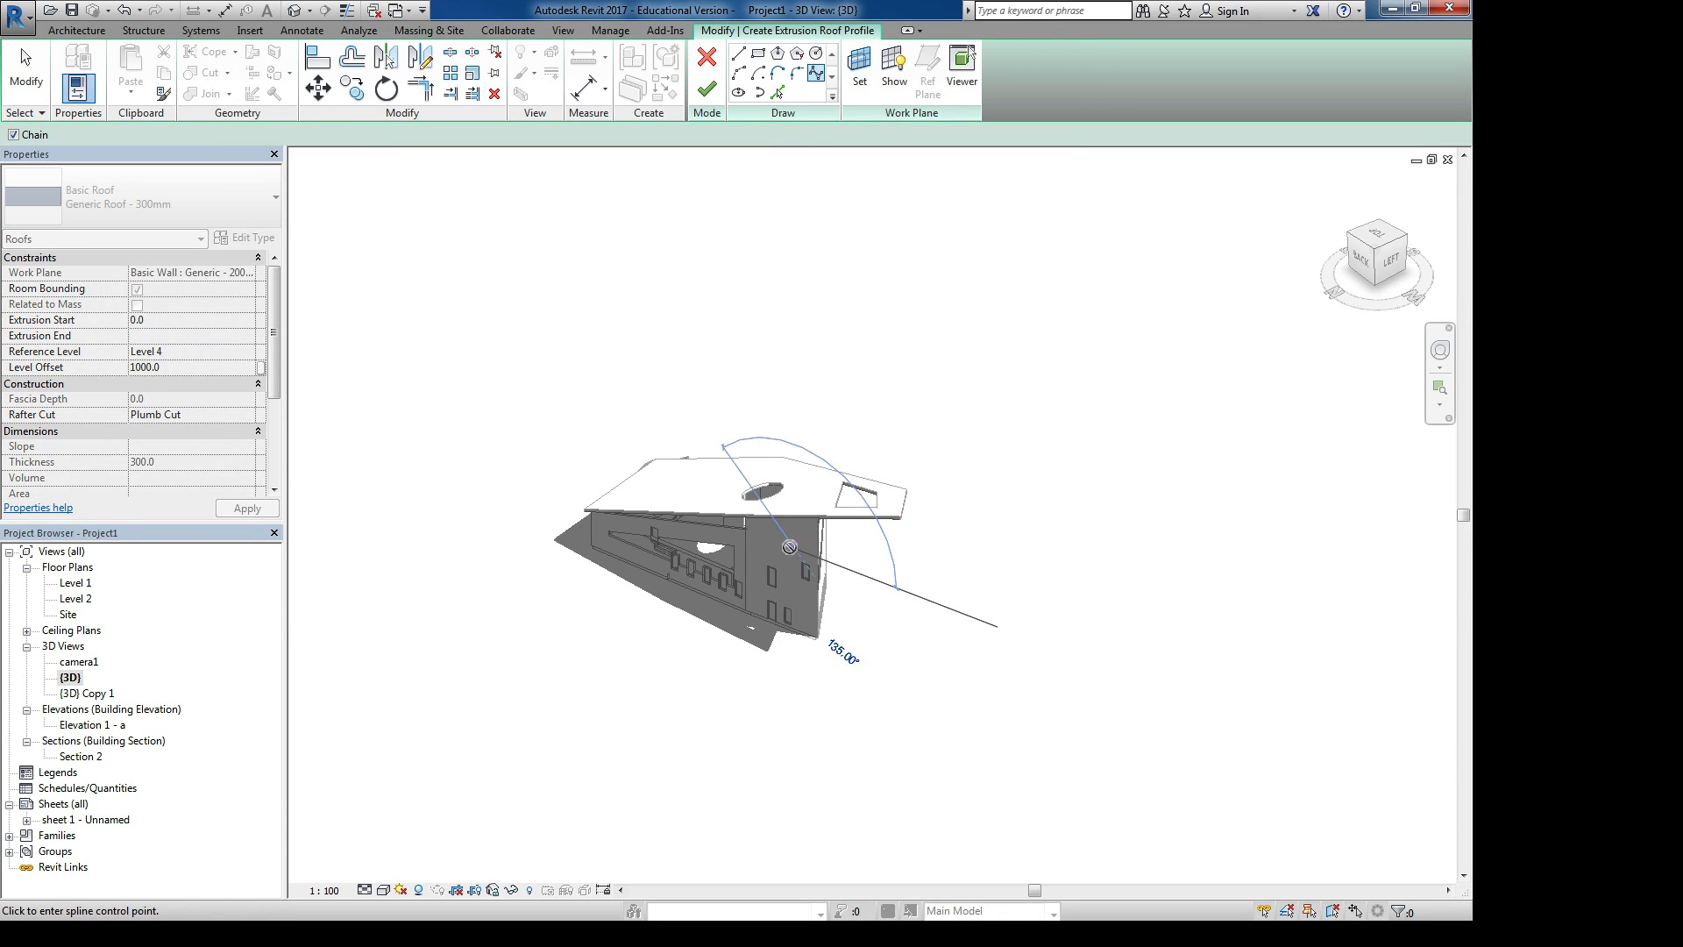
{"action": "left_click", "coordinate": [648, 551]}
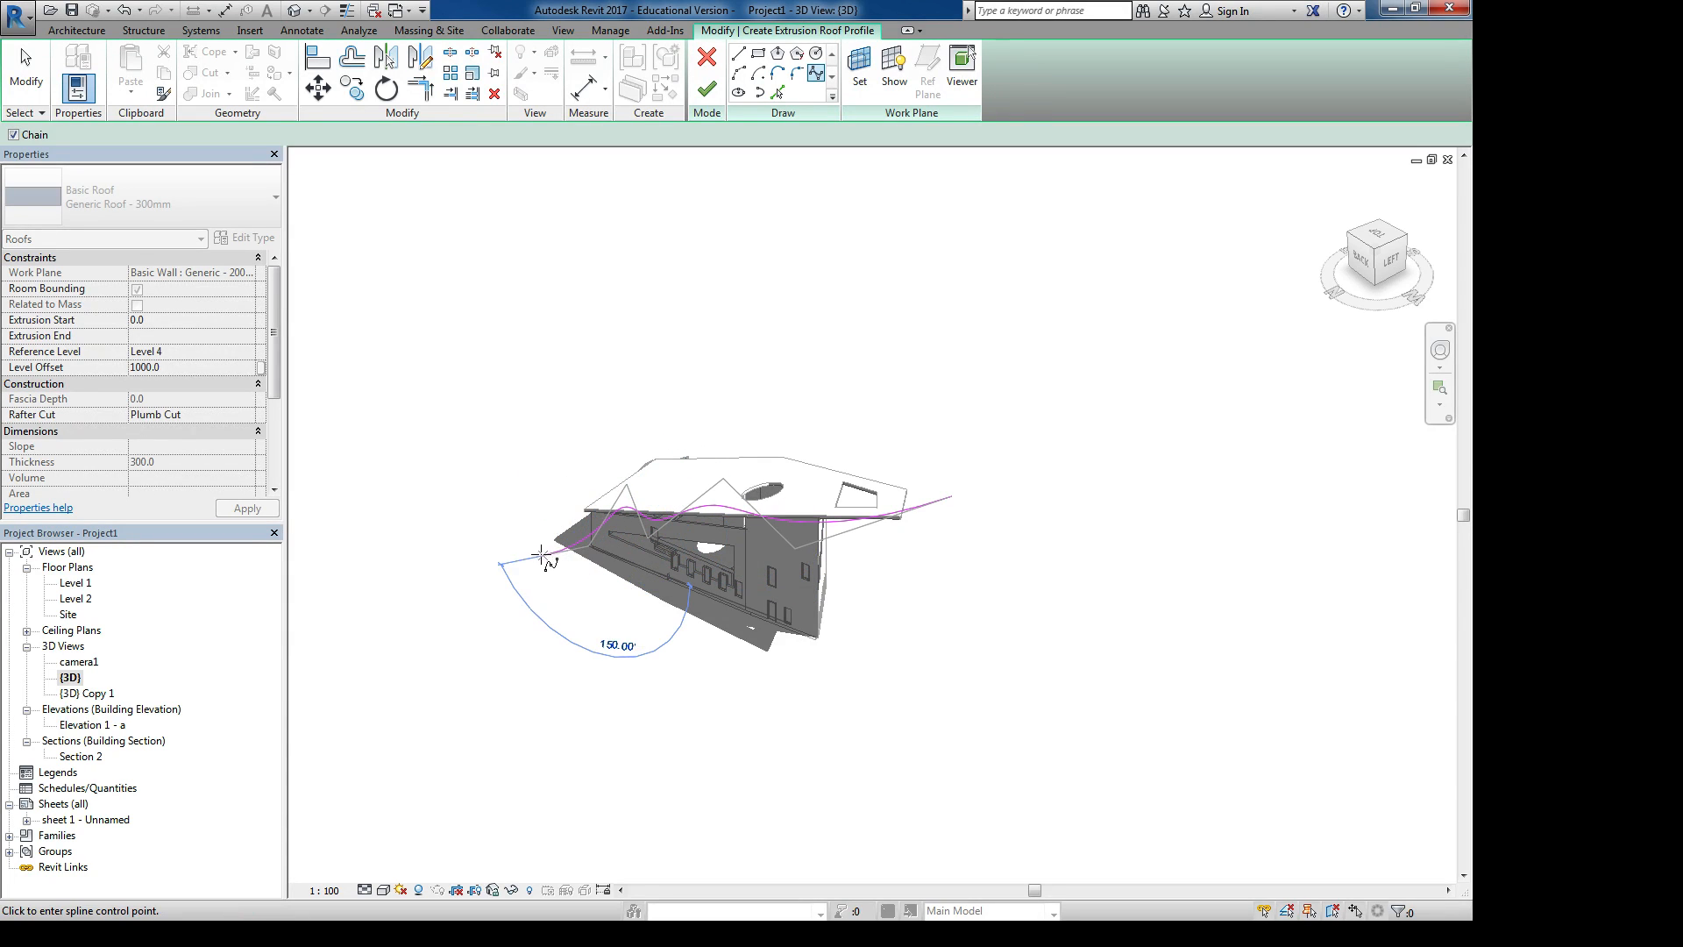
{"action": "left_click", "coordinate": [529, 544]}
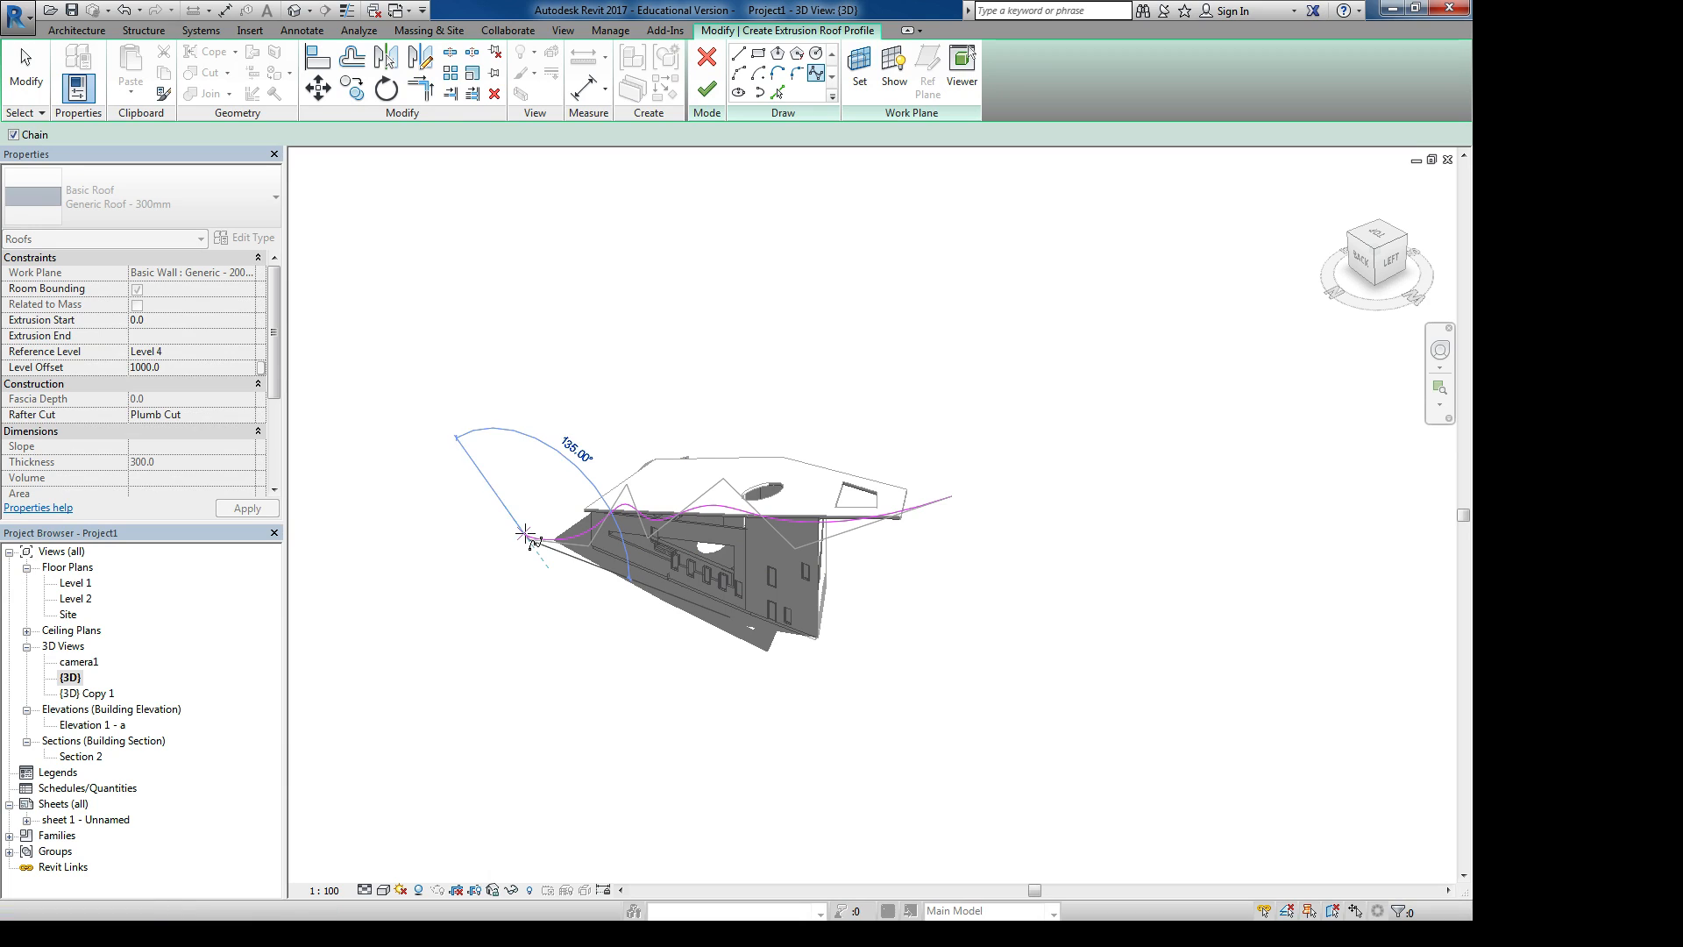
{"action": "key", "text": "Escape"}
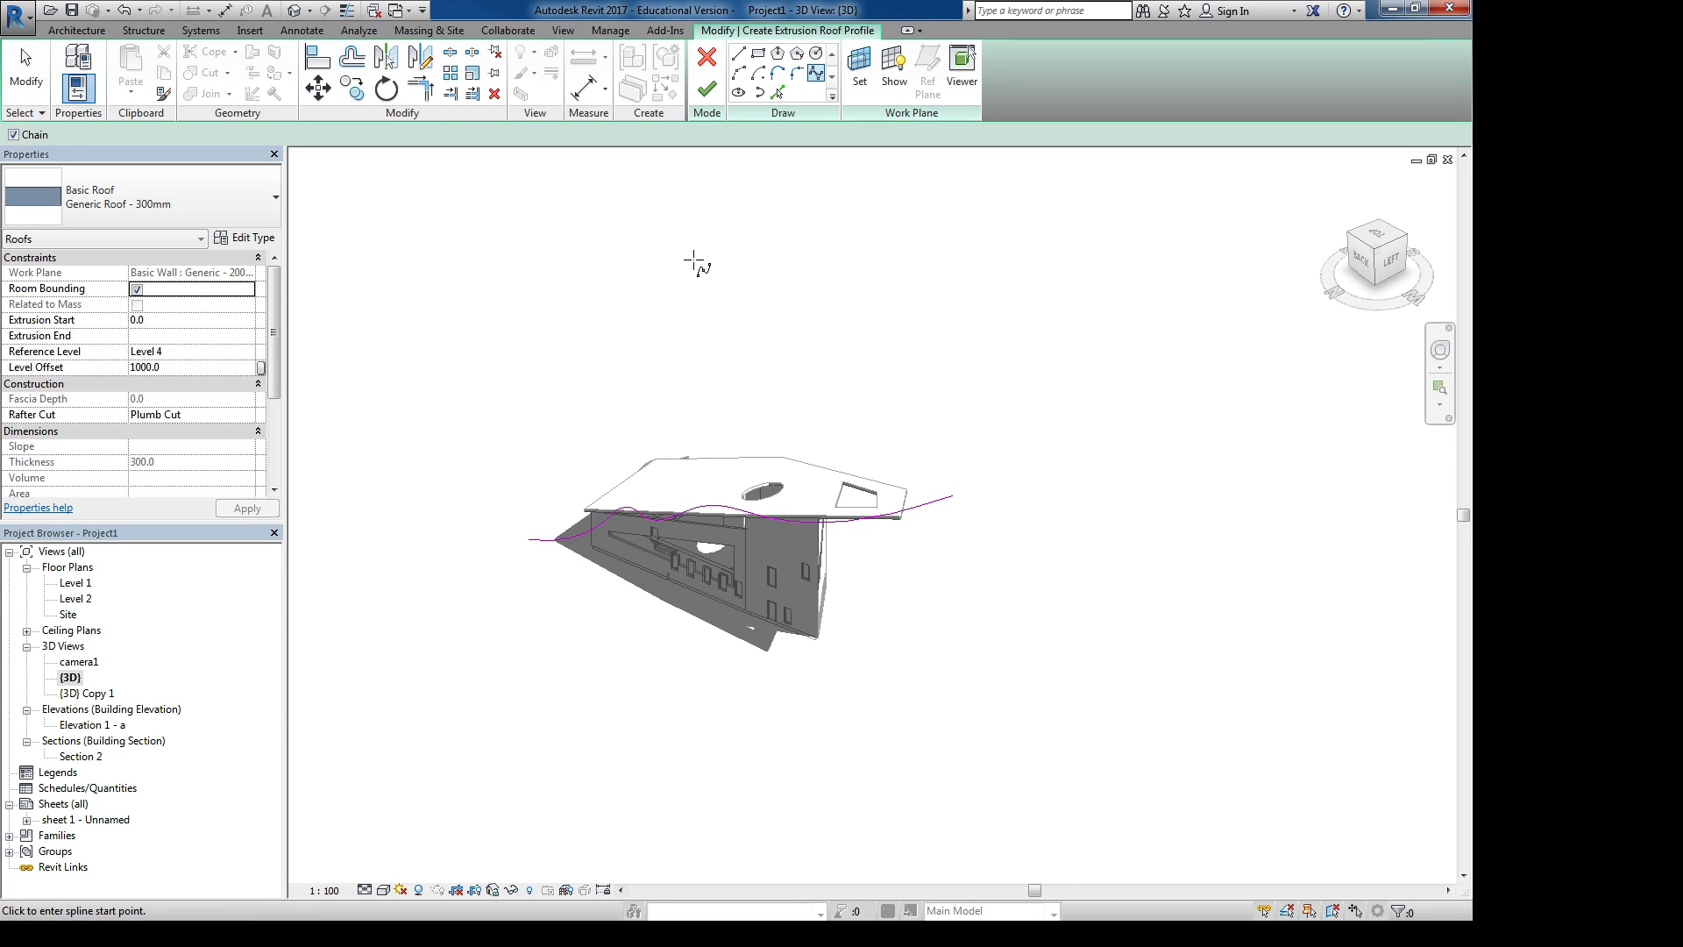
{"action": "left_click", "coordinate": [709, 90]}
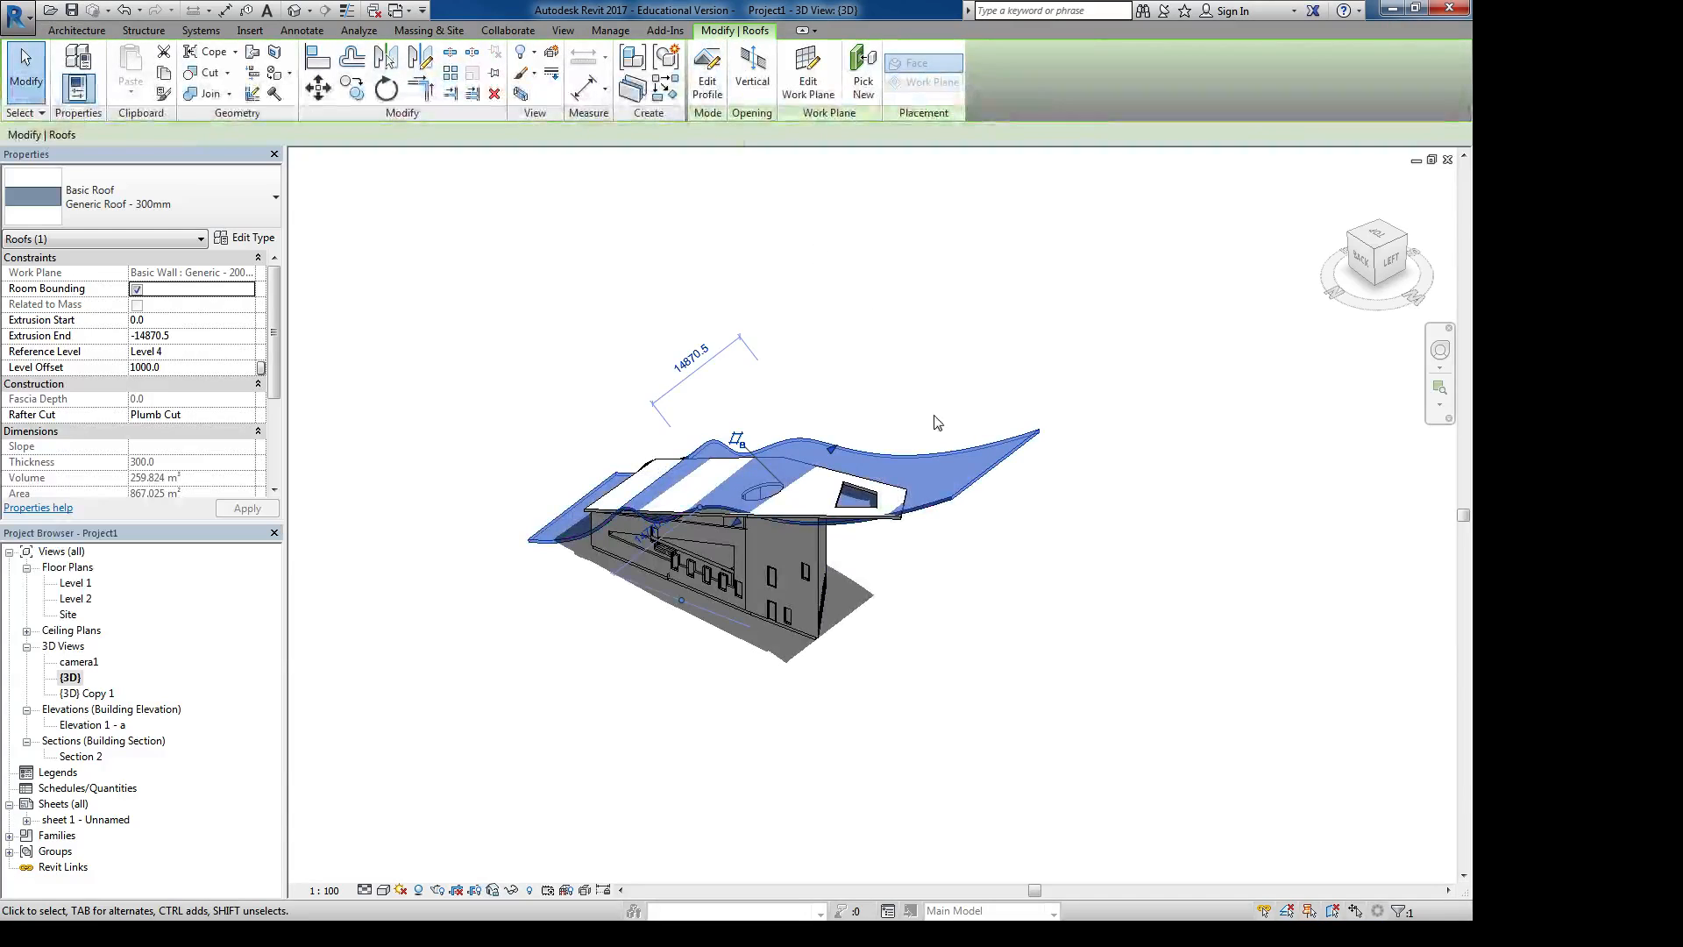
- Stretch both extrusion ends of the curved roof past the walls, to a start of about 2686 mm and an end of about -17560 mm
{"action": "middle_click_drag", "start_coordinate": [976, 401], "coordinate": [650, 502], "text": "shift"}
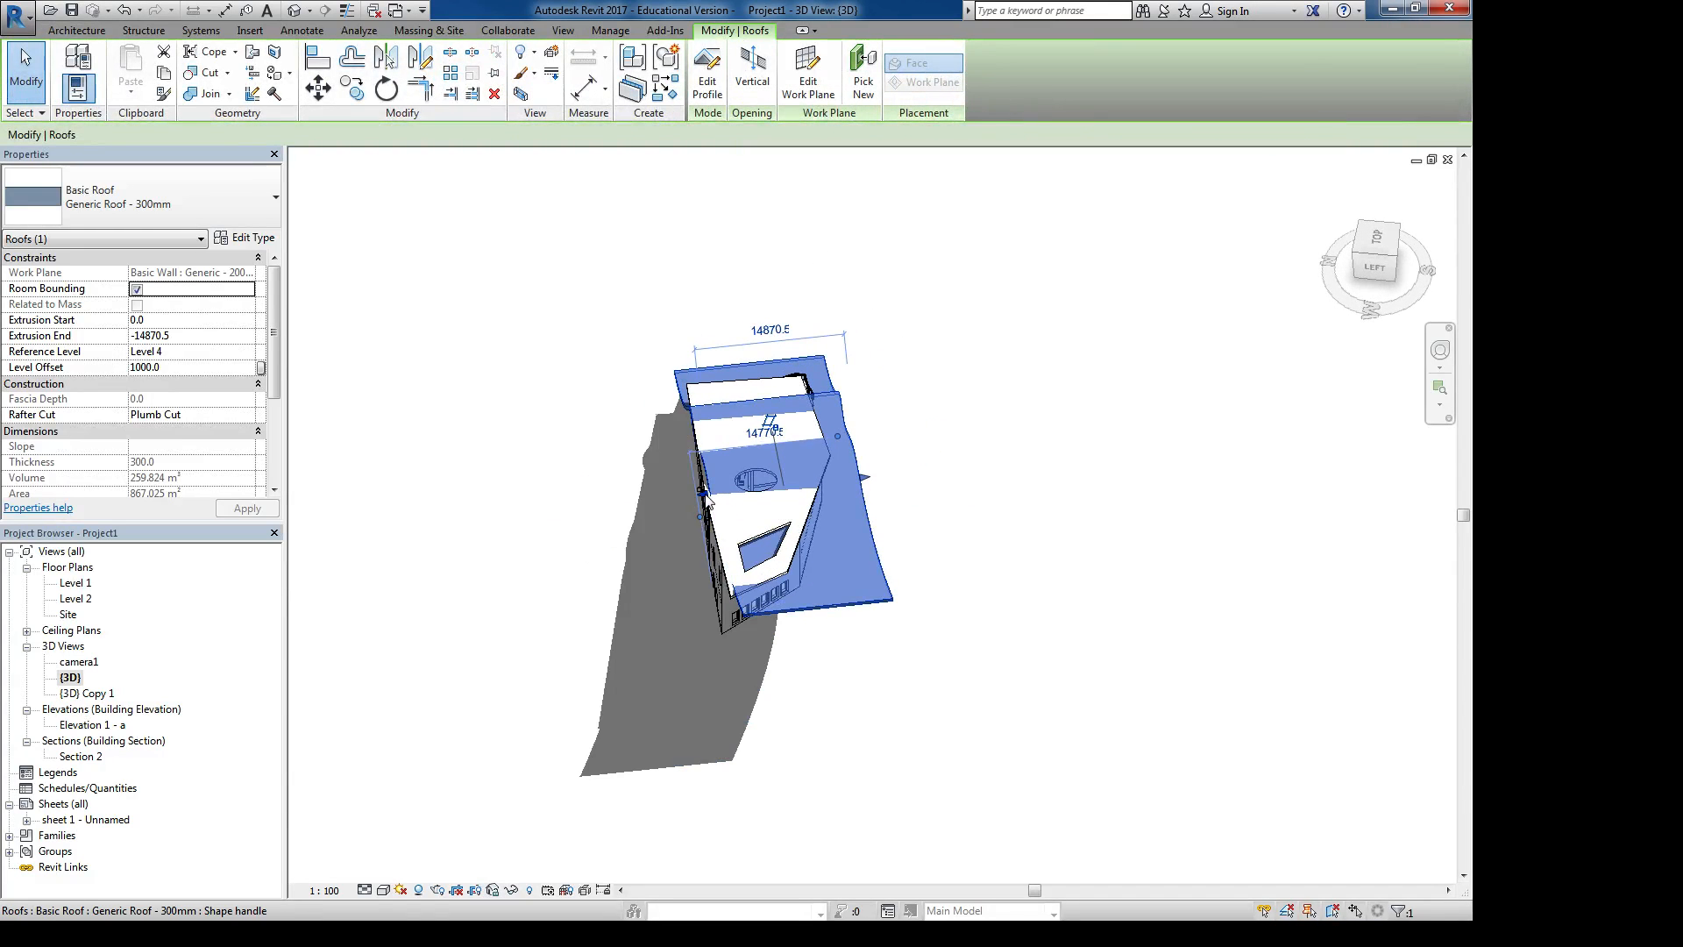
{"action": "left_click_drag", "start_coordinate": [650, 503], "coordinate": [693, 496]}
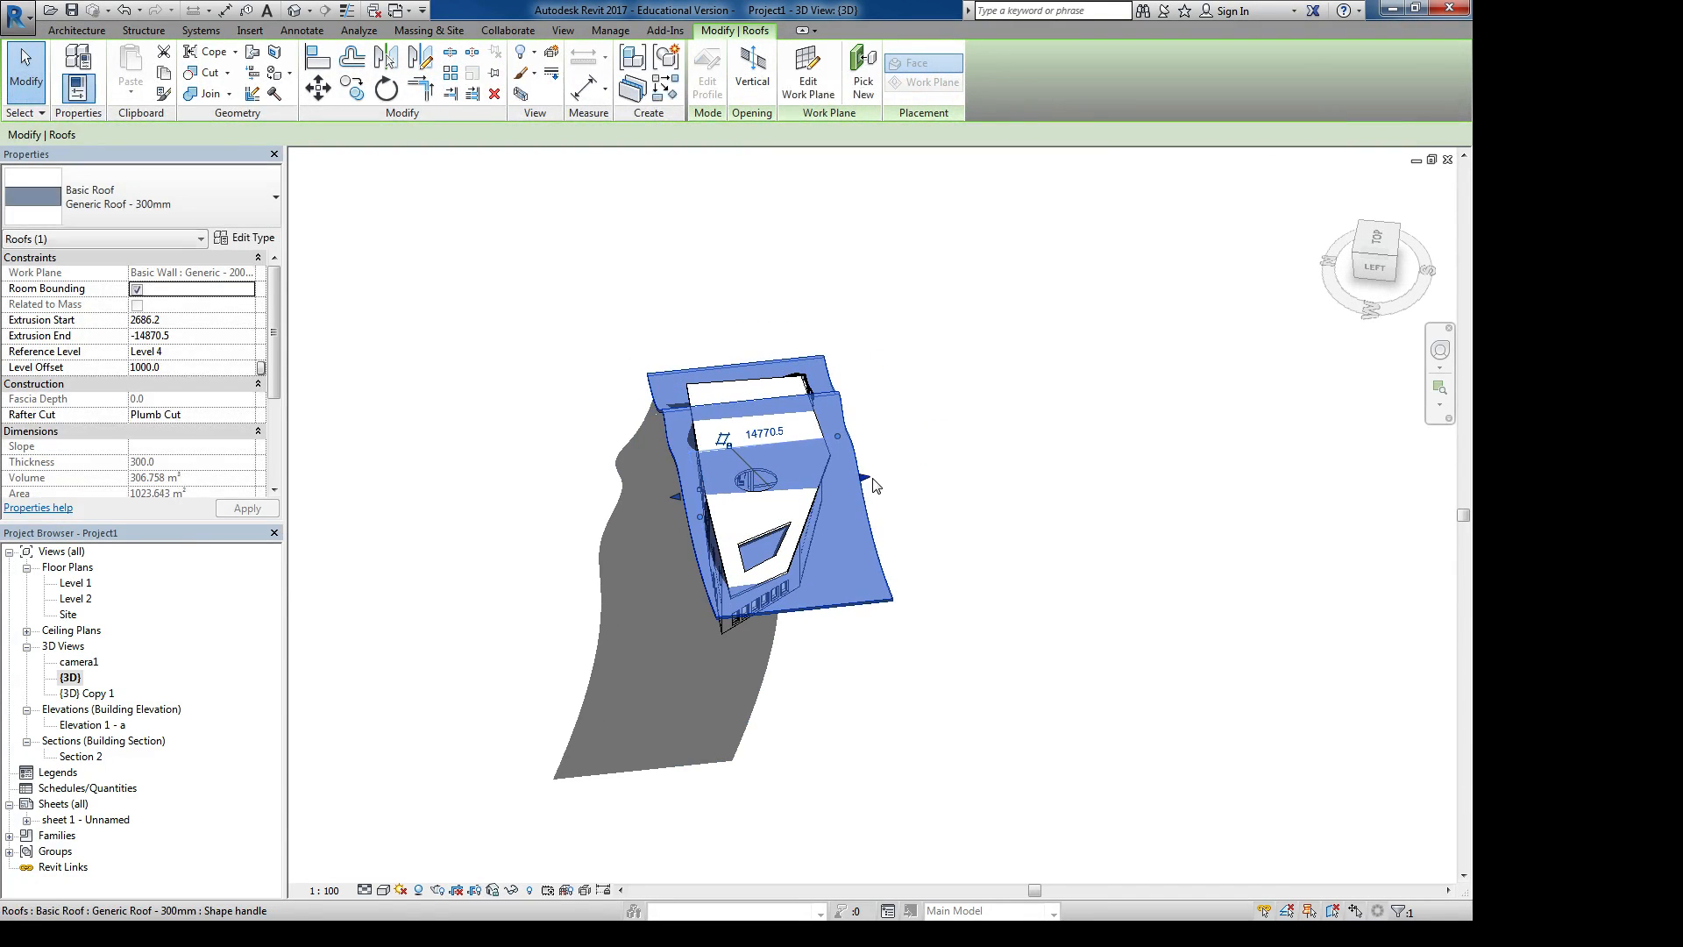
{"action": "left_click_drag", "start_coordinate": [882, 473], "coordinate": [899, 473]}
{"action": "left_click", "coordinate": [978, 472]}
{"action": "middle_click_drag", "start_coordinate": [978, 471], "coordinate": [941, 470], "text": "shift"}
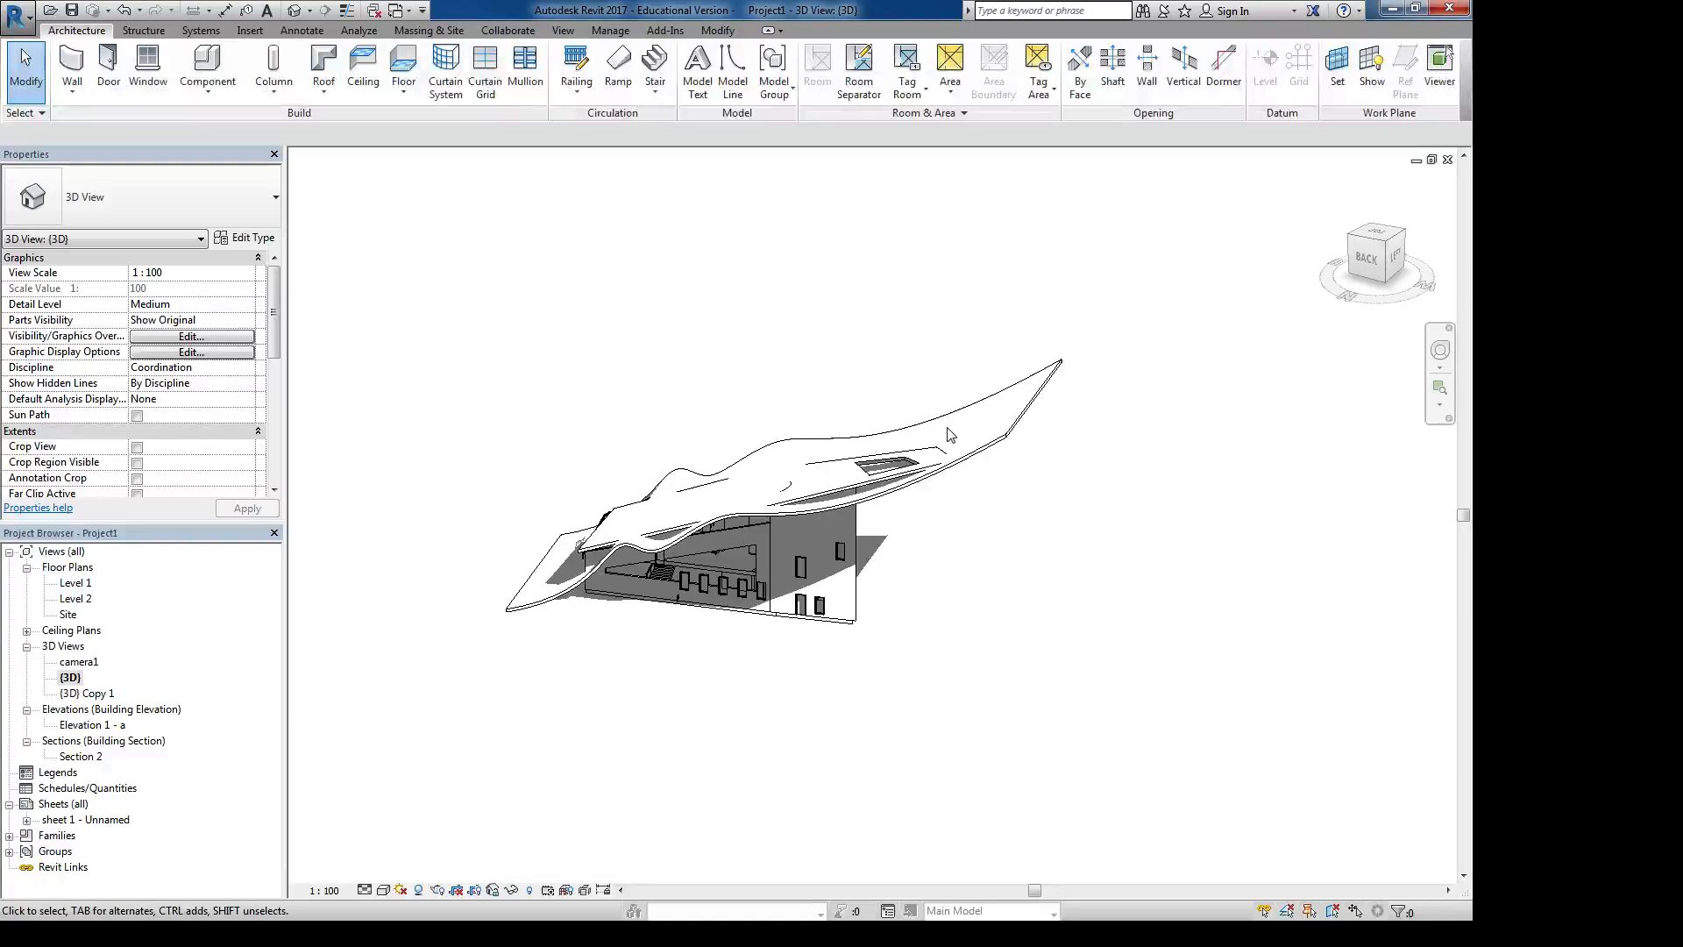
- Delete the old flat footprint roof beneath the curved roof
{"action": "left_click", "coordinate": [862, 488]}
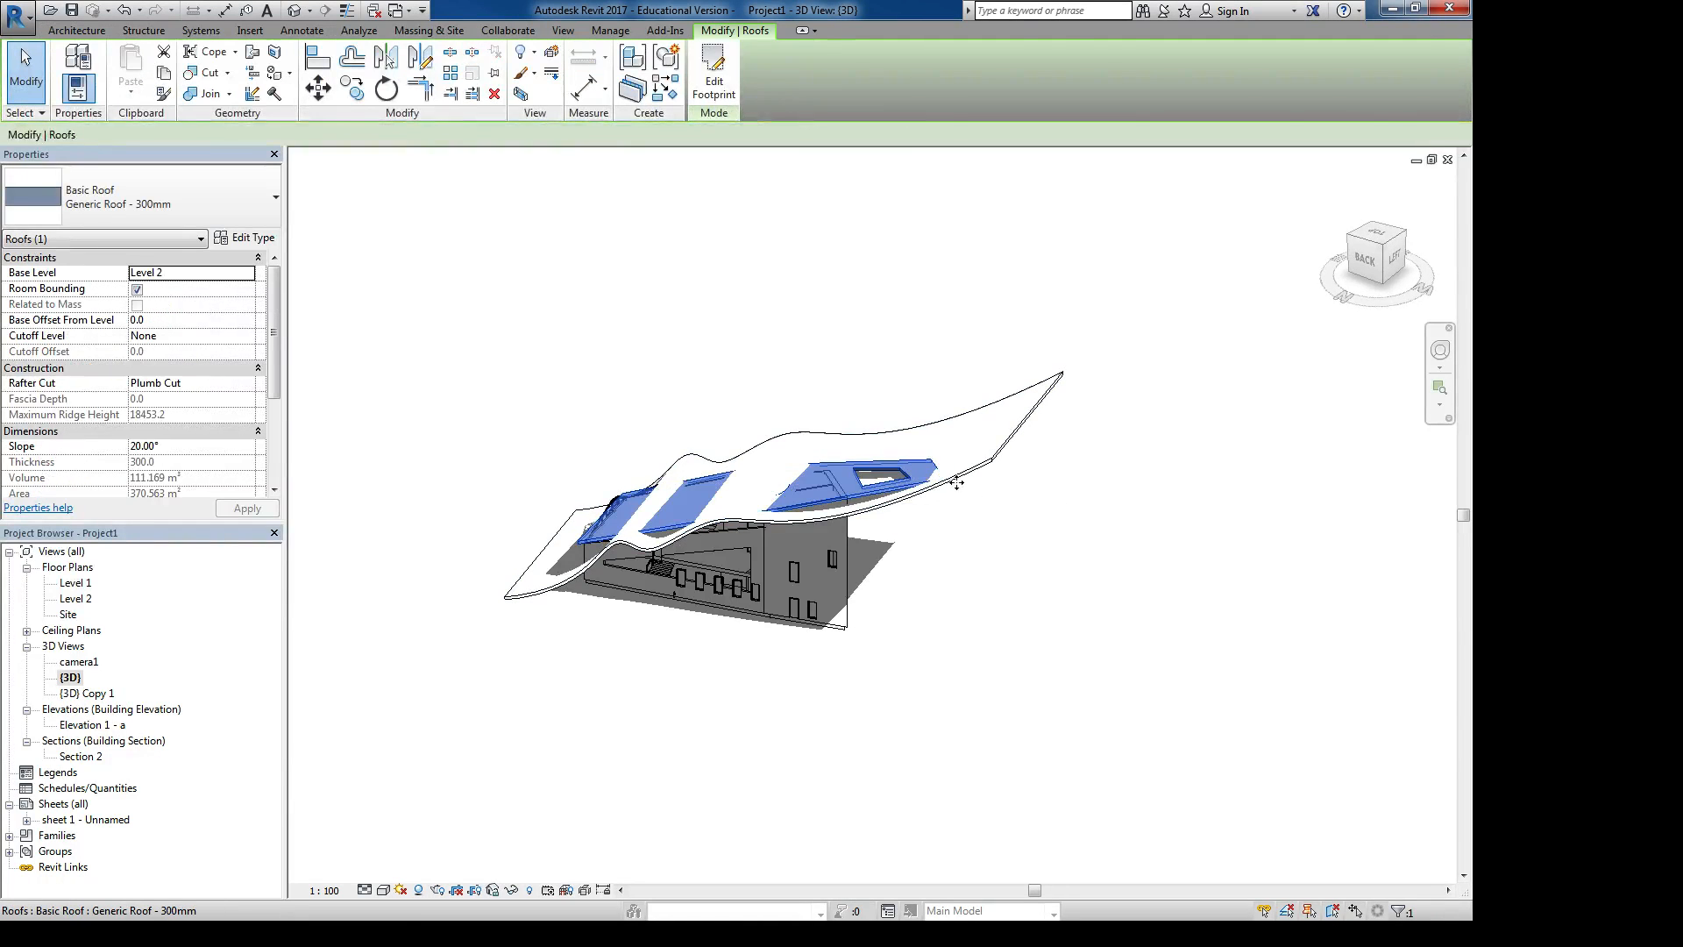
{"action": "left_click", "coordinate": [912, 518]}
{"action": "scroll", "coordinate": [806, 525], "scroll_direction": "up", "scroll_amount": 2}
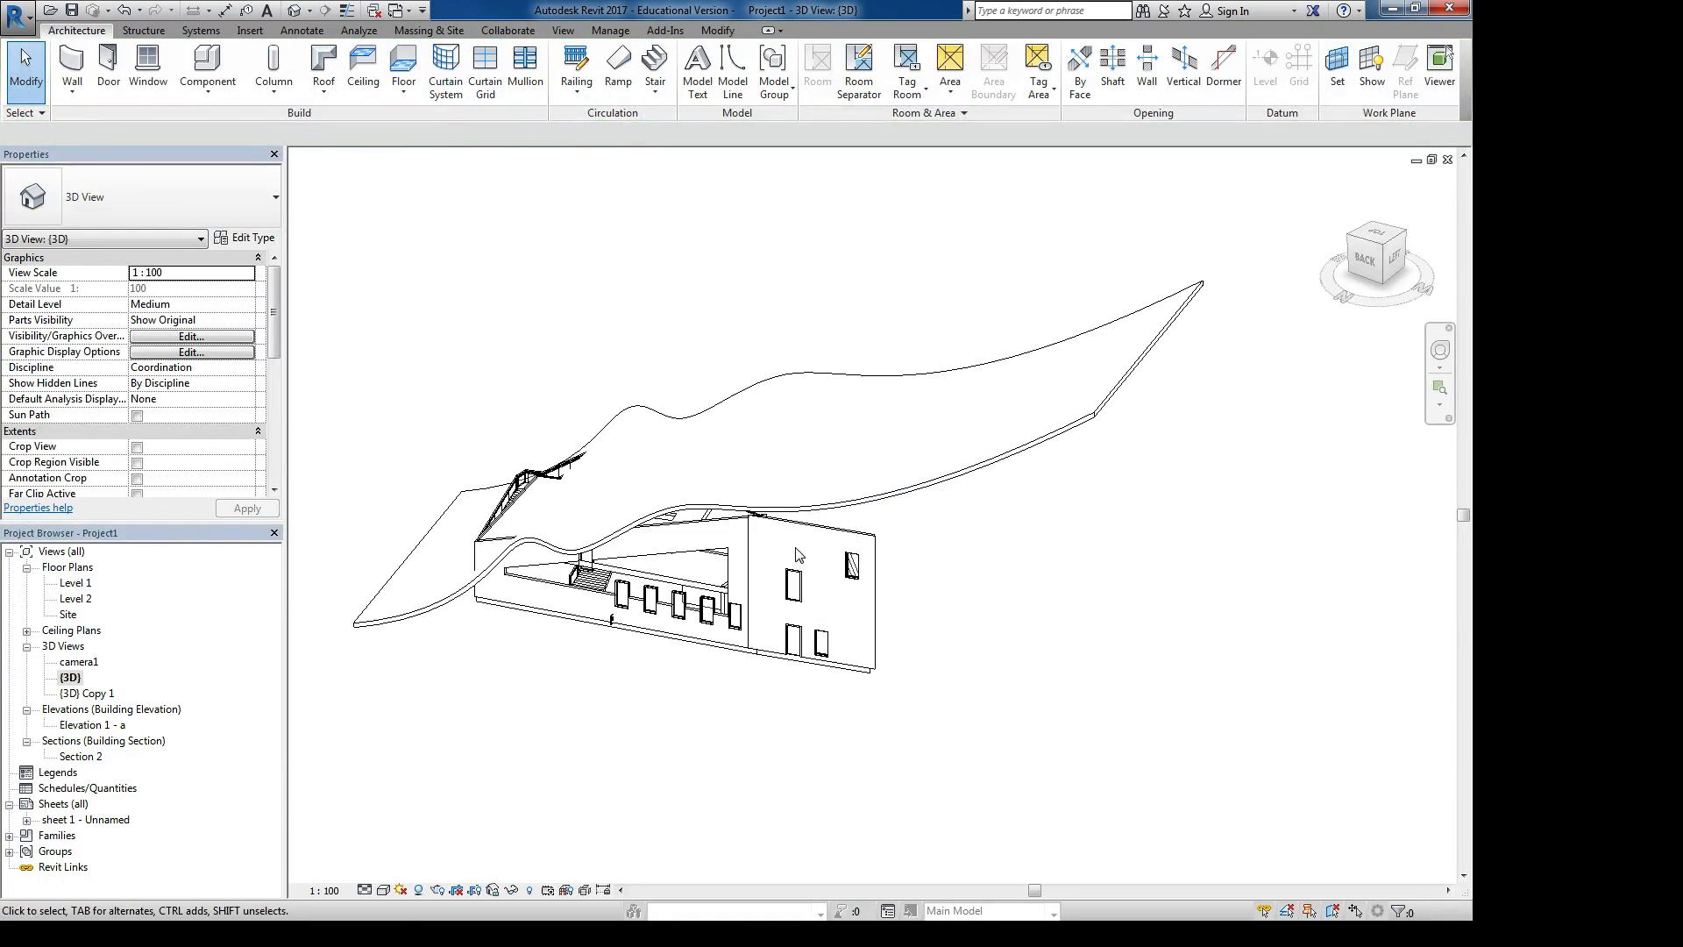
- Attach the tops of the long windowed wall and its taller neighbouring wall to the curved roof
{"action": "left_click", "coordinate": [713, 526]}
{"action": "left_click", "coordinate": [743, 75]}
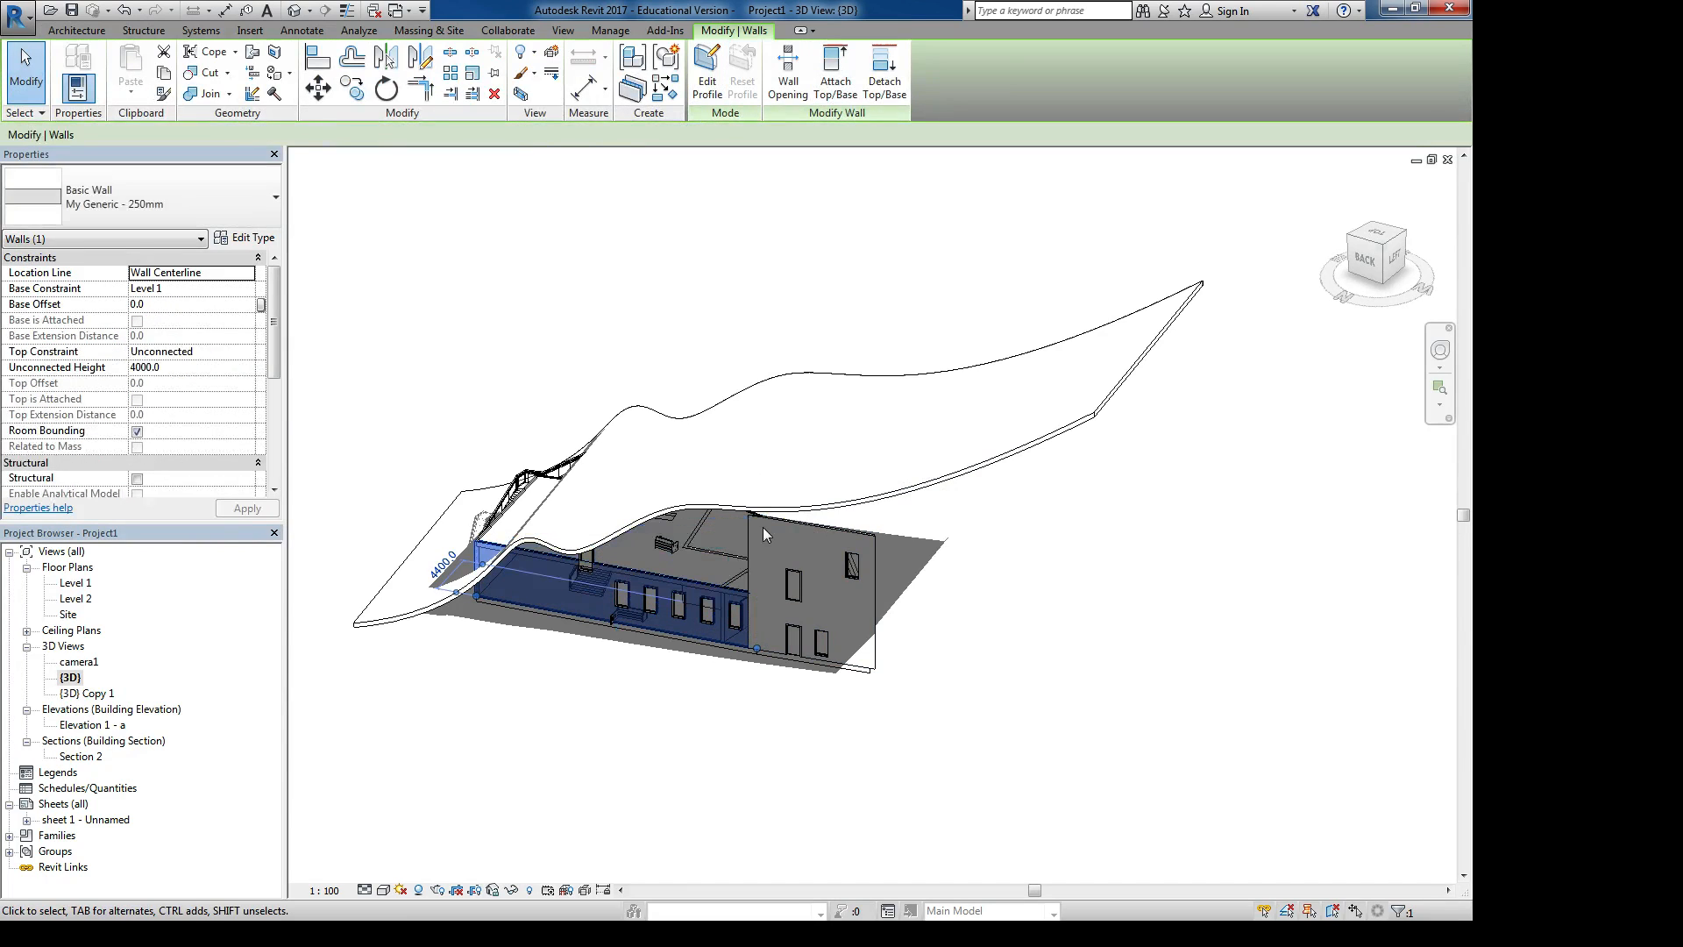
{"action": "left_click", "coordinate": [800, 524], "text": "ctrl"}
{"action": "left_click", "coordinate": [835, 75]}
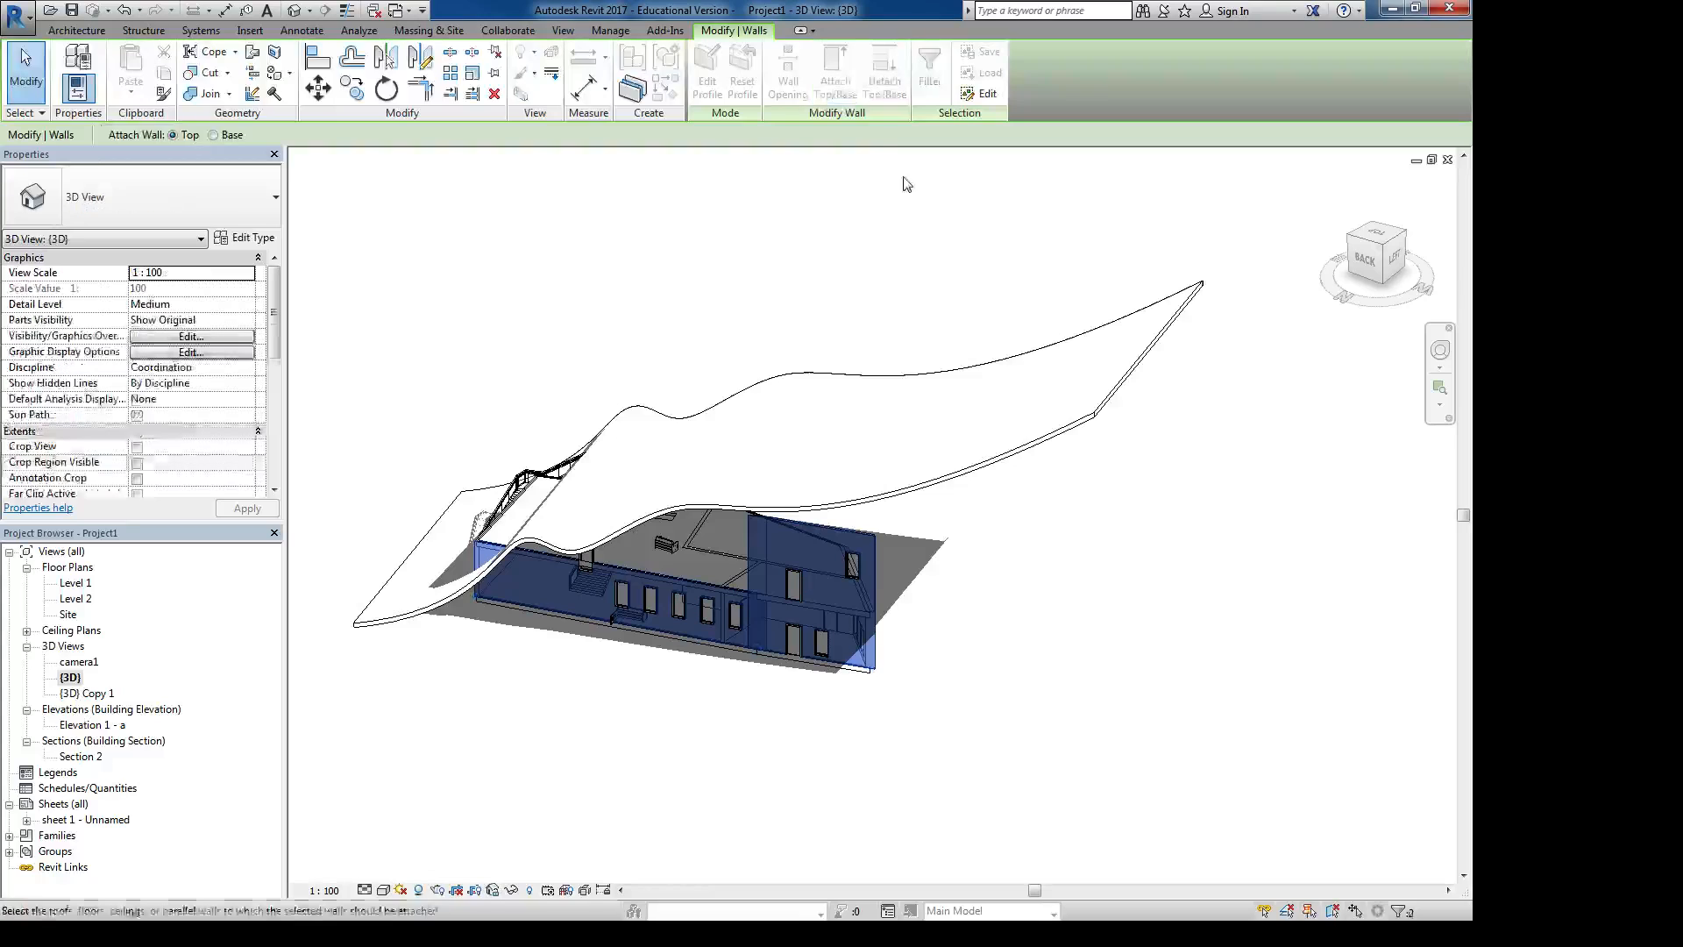
{"action": "left_click", "coordinate": [994, 482]}
- Attach the tops of the whole chain of exterior walls to the curved roof
{"action": "mouse_move", "coordinate": [1070, 570]}
{"action": "middle_mouse_down", "text": "shift"}
{"action": "mouse_move", "coordinate": [1145, 526]}
{"action": "mouse_move", "coordinate": [853, 348]}
{"action": "mouse_move", "coordinate": [1190, 359]}
{"action": "mouse_move", "coordinate": [1052, 455]}
{"action": "mouse_move", "coordinate": [1007, 516]}
{"action": "mouse_move", "coordinate": [464, 454]}
{"action": "middle_mouse_up", "text": "shift"}
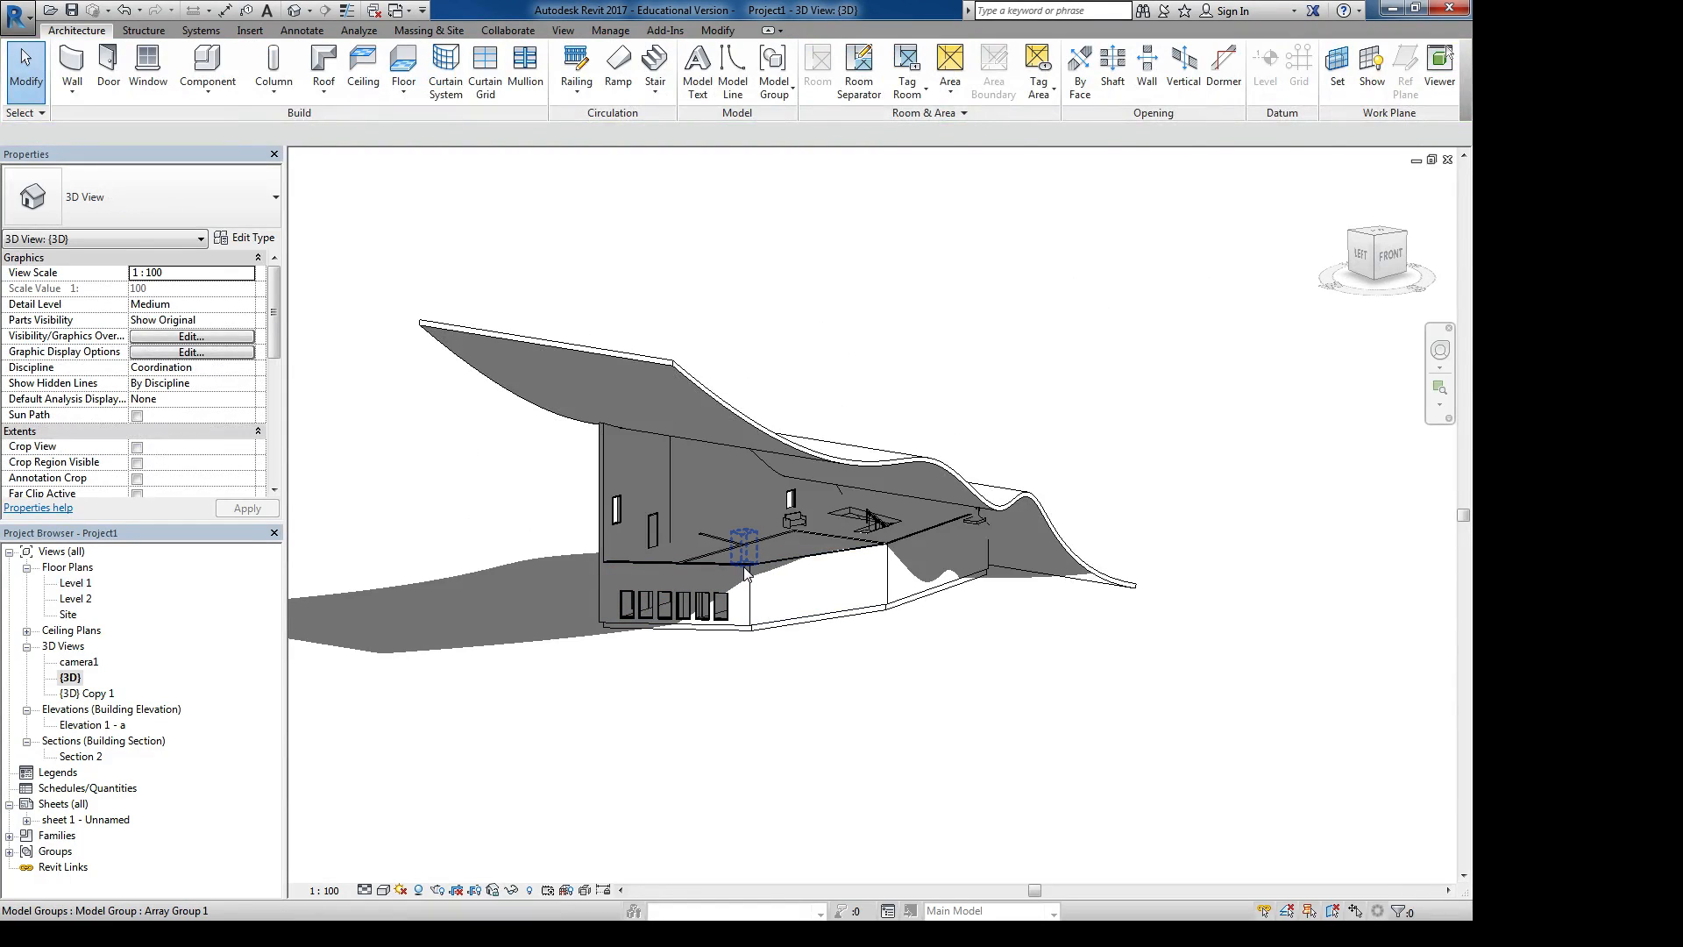
{"action": "key", "text": "Tab"}
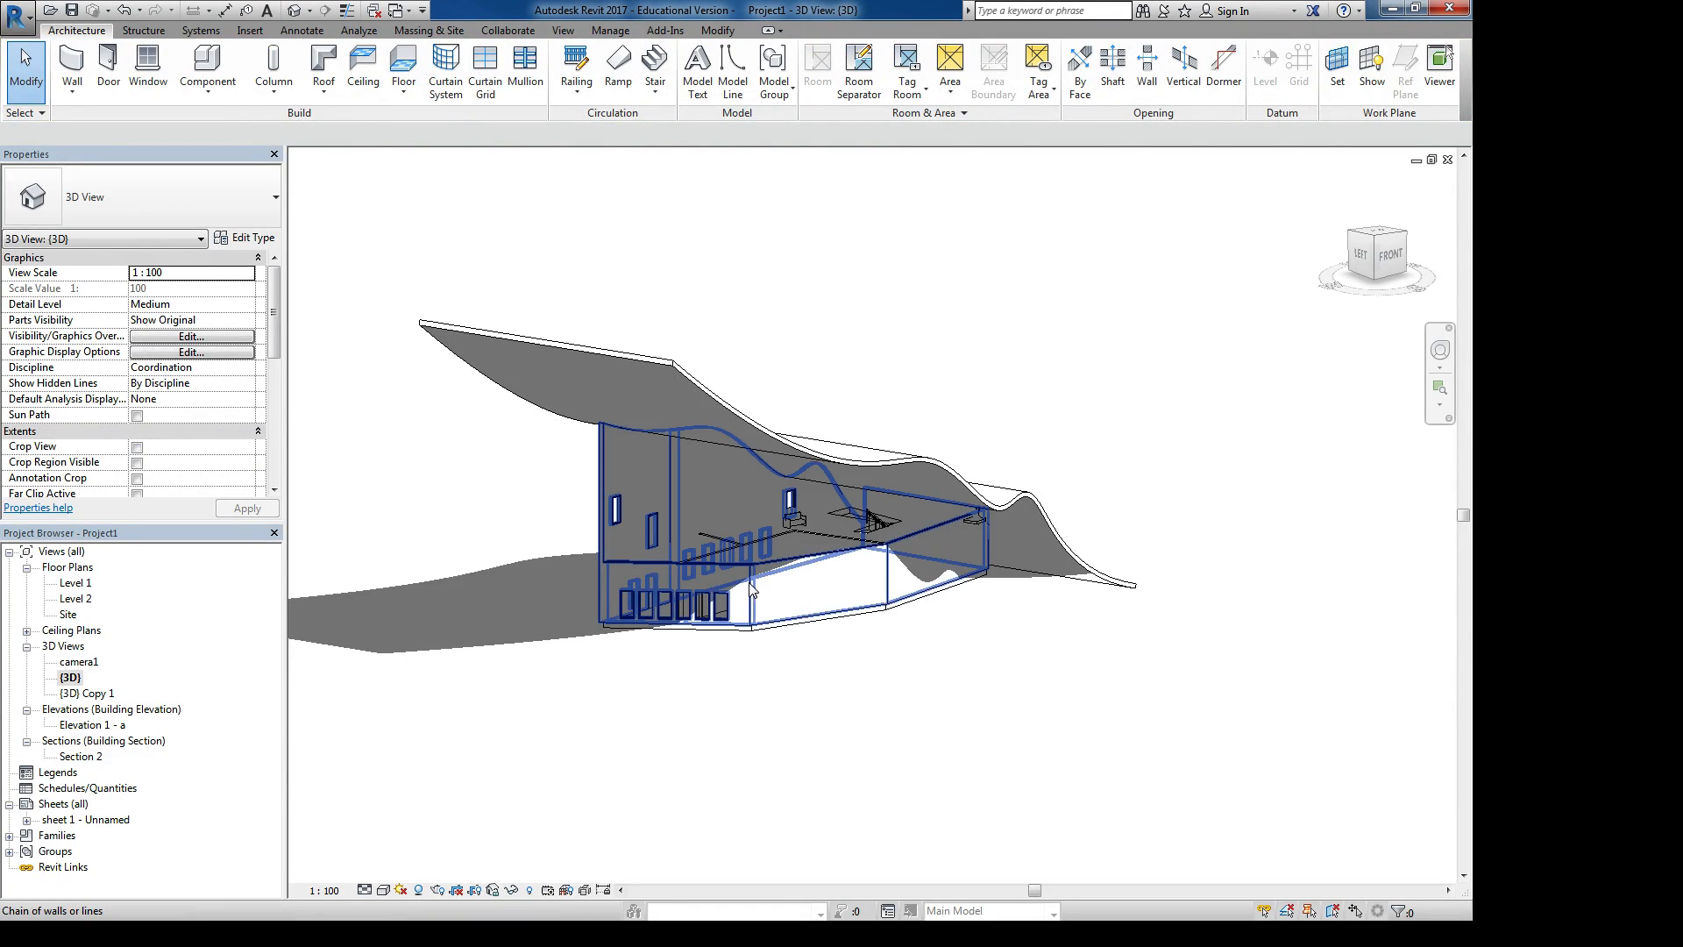
{"action": "left_click", "coordinate": [751, 590]}
{"action": "left_click", "coordinate": [835, 70]}
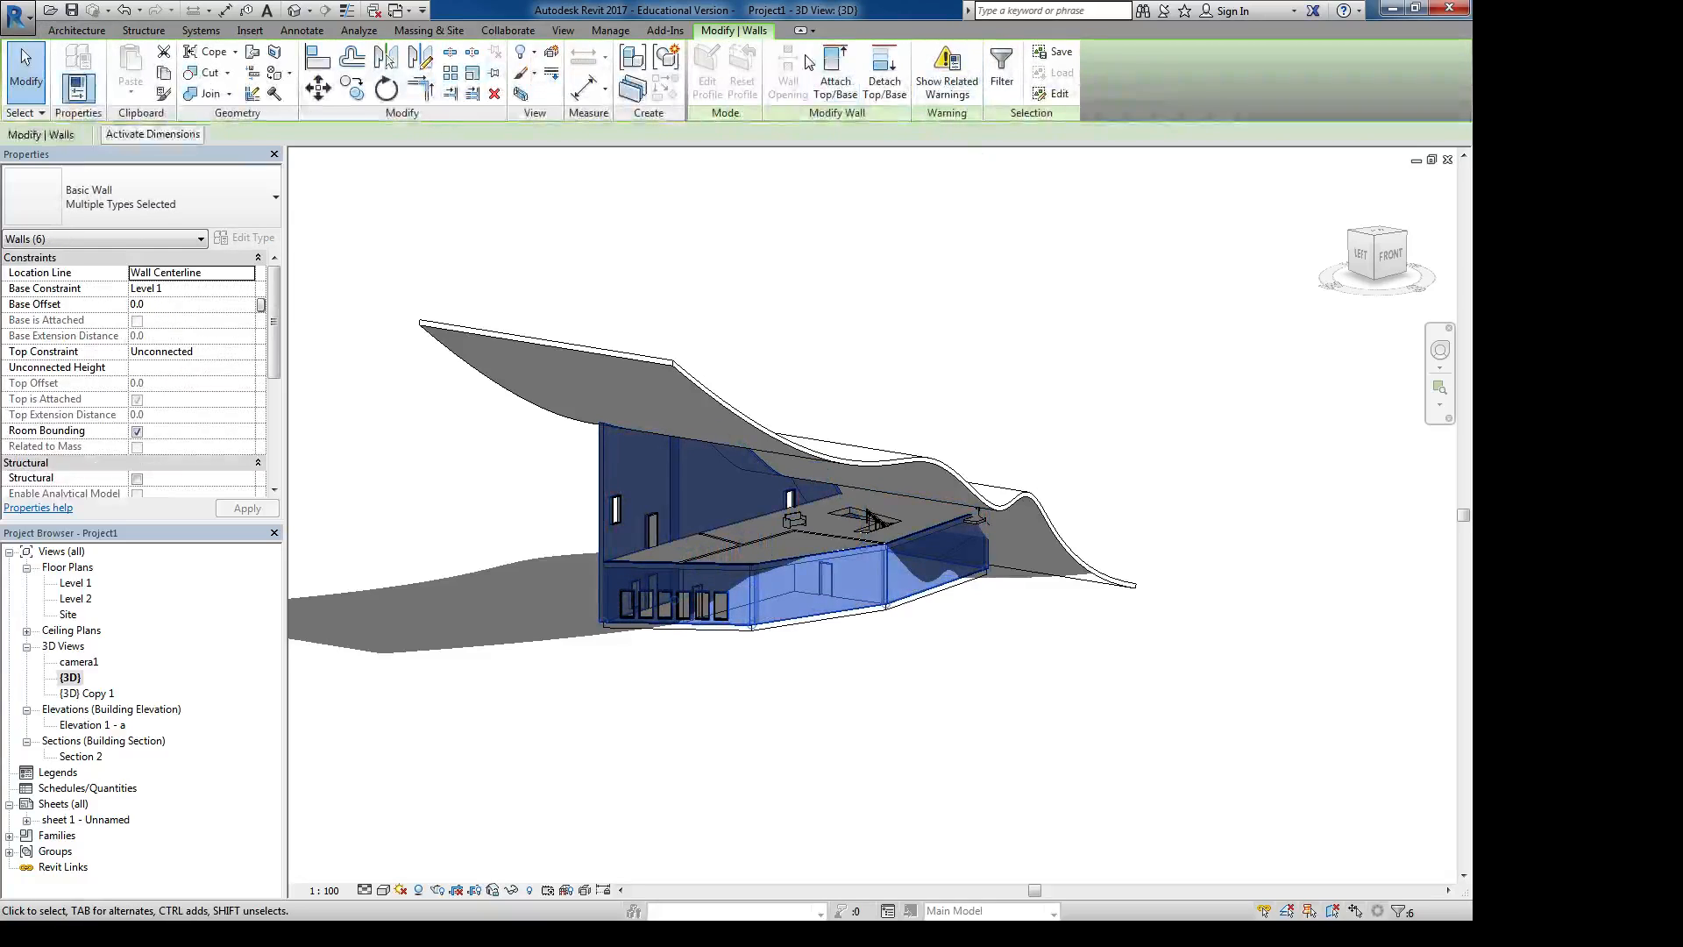
{"action": "left_click", "coordinate": [852, 461]}
{"action": "left_click", "coordinate": [1022, 344]}
- Start a vertical opening in the curved roof and open the Level 1 floor plan for sketching it
{"action": "middle_click_drag", "start_coordinate": [762, 347], "coordinate": [1230, 357], "text": "shift"}
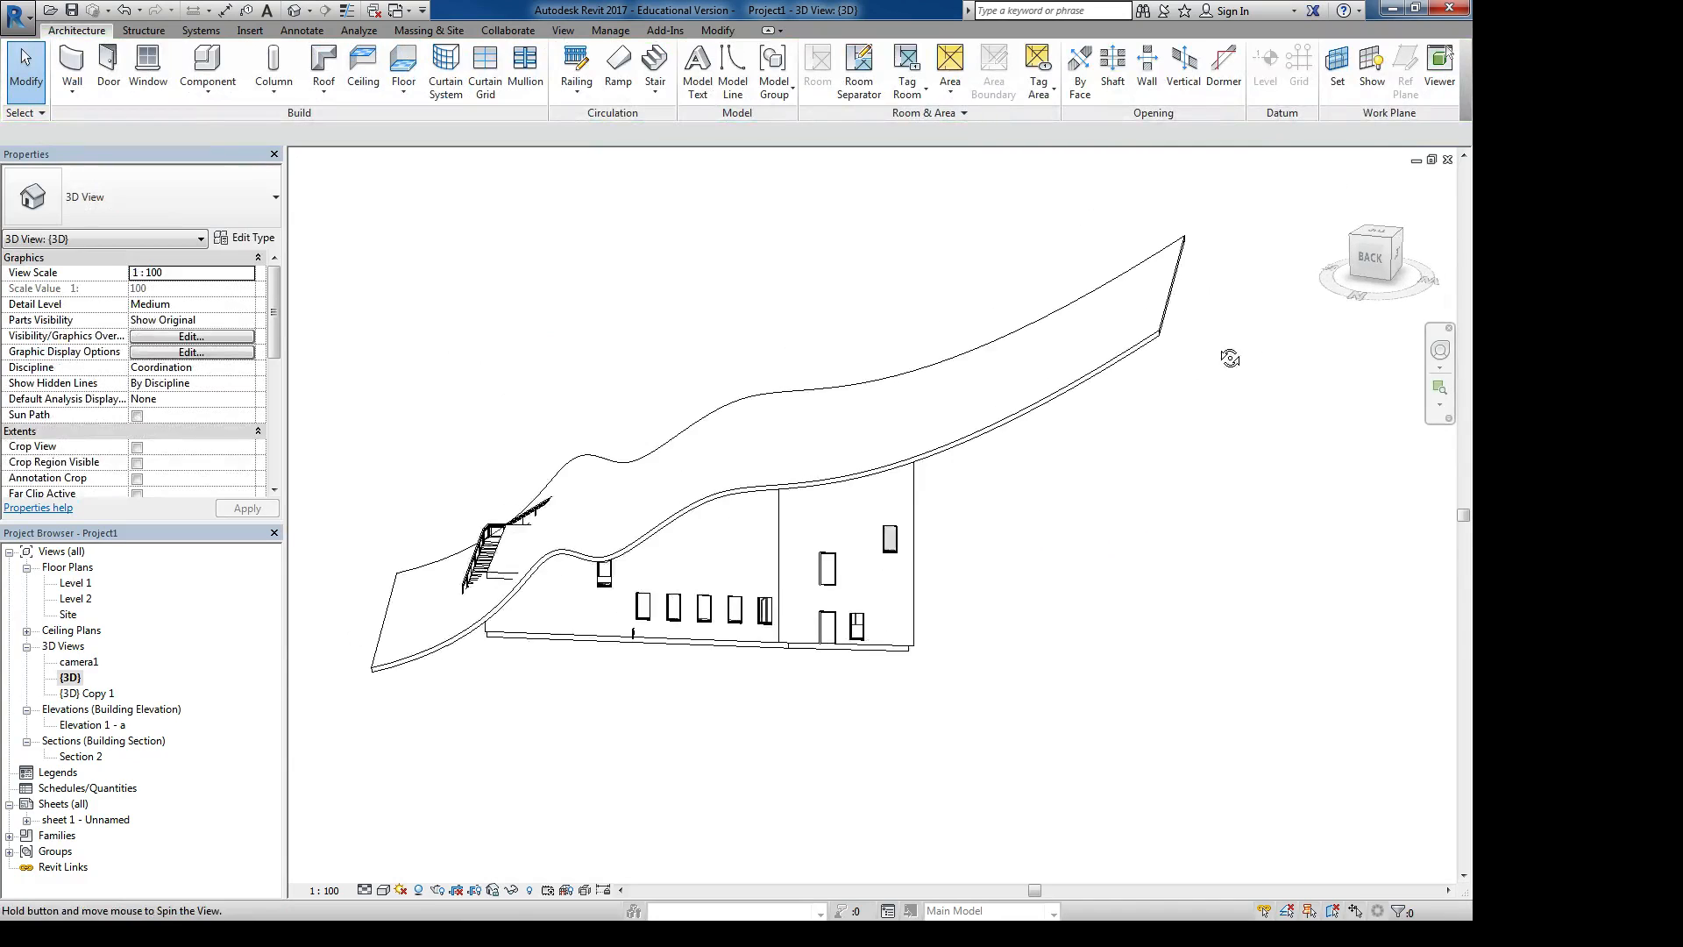
{"action": "mouse_move", "coordinate": [929, 585]}
{"action": "middle_mouse_down", "text": "shift"}
{"action": "mouse_move", "coordinate": [831, 587]}
{"action": "mouse_move", "coordinate": [914, 612]}
{"action": "mouse_move", "coordinate": [879, 706]}
{"action": "mouse_move", "coordinate": [935, 673]}
{"action": "mouse_move", "coordinate": [998, 513]}
{"action": "mouse_move", "coordinate": [1115, 365]}
{"action": "mouse_move", "coordinate": [871, 728]}
{"action": "mouse_move", "coordinate": [680, 706]}
{"action": "mouse_move", "coordinate": [889, 689]}
{"action": "mouse_move", "coordinate": [1086, 613]}
{"action": "mouse_move", "coordinate": [984, 327]}
{"action": "mouse_move", "coordinate": [860, 293]}
{"action": "mouse_move", "coordinate": [984, 545]}
{"action": "middle_mouse_up", "text": "shift"}
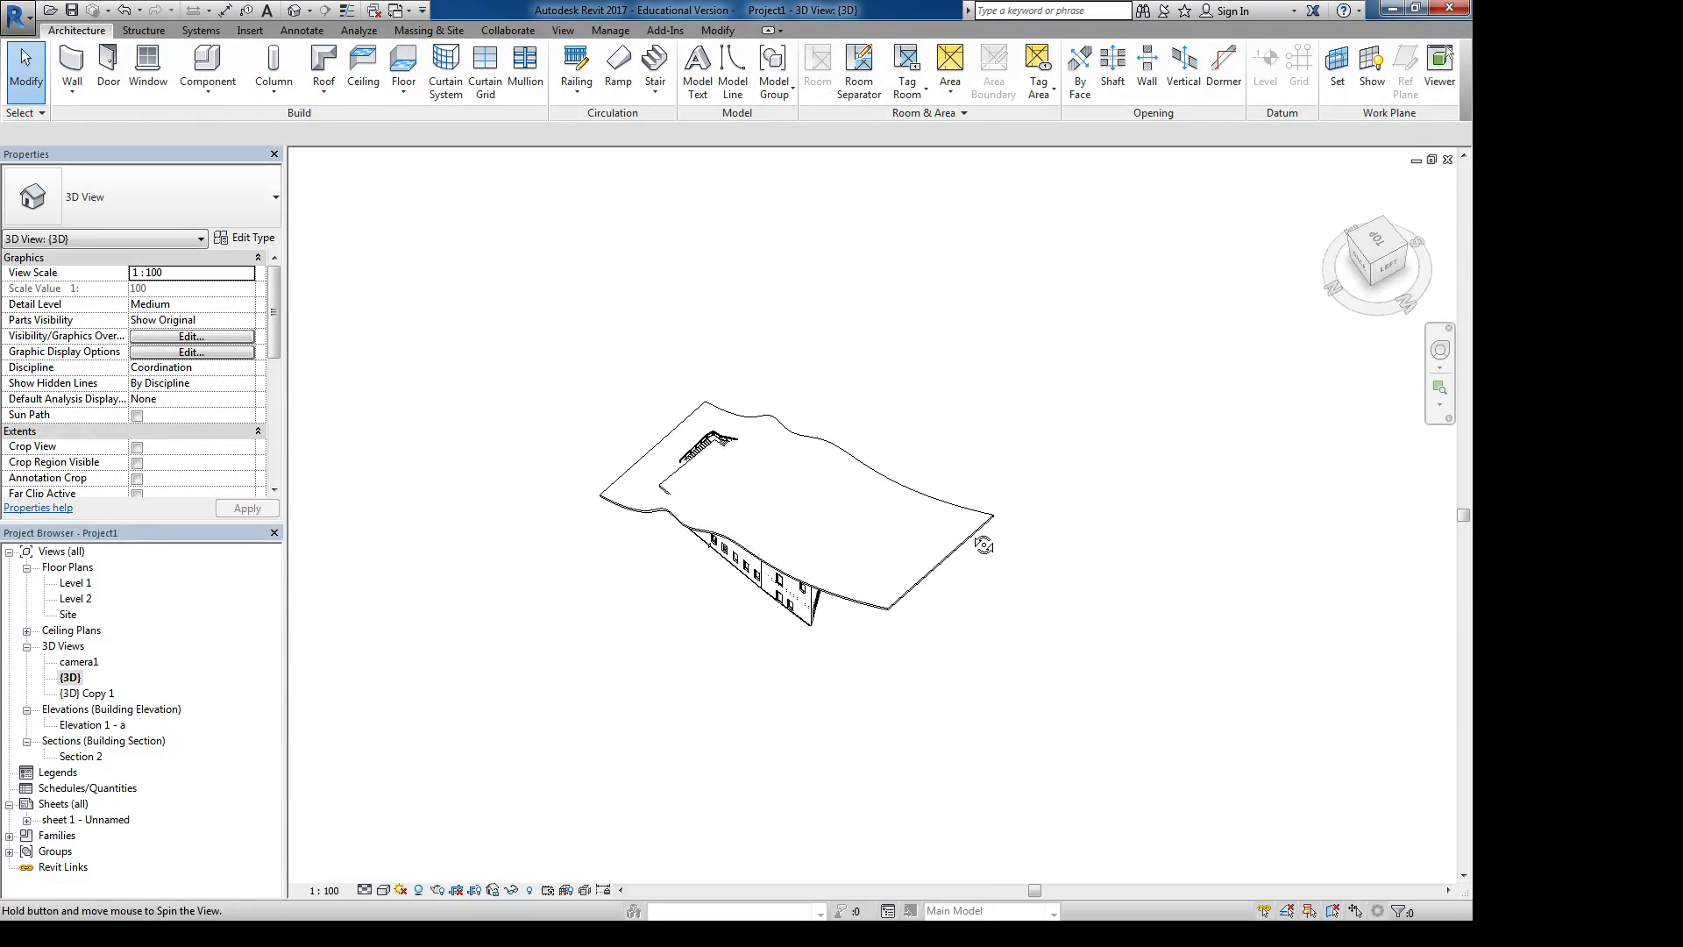
{"action": "left_click", "coordinate": [973, 532]}
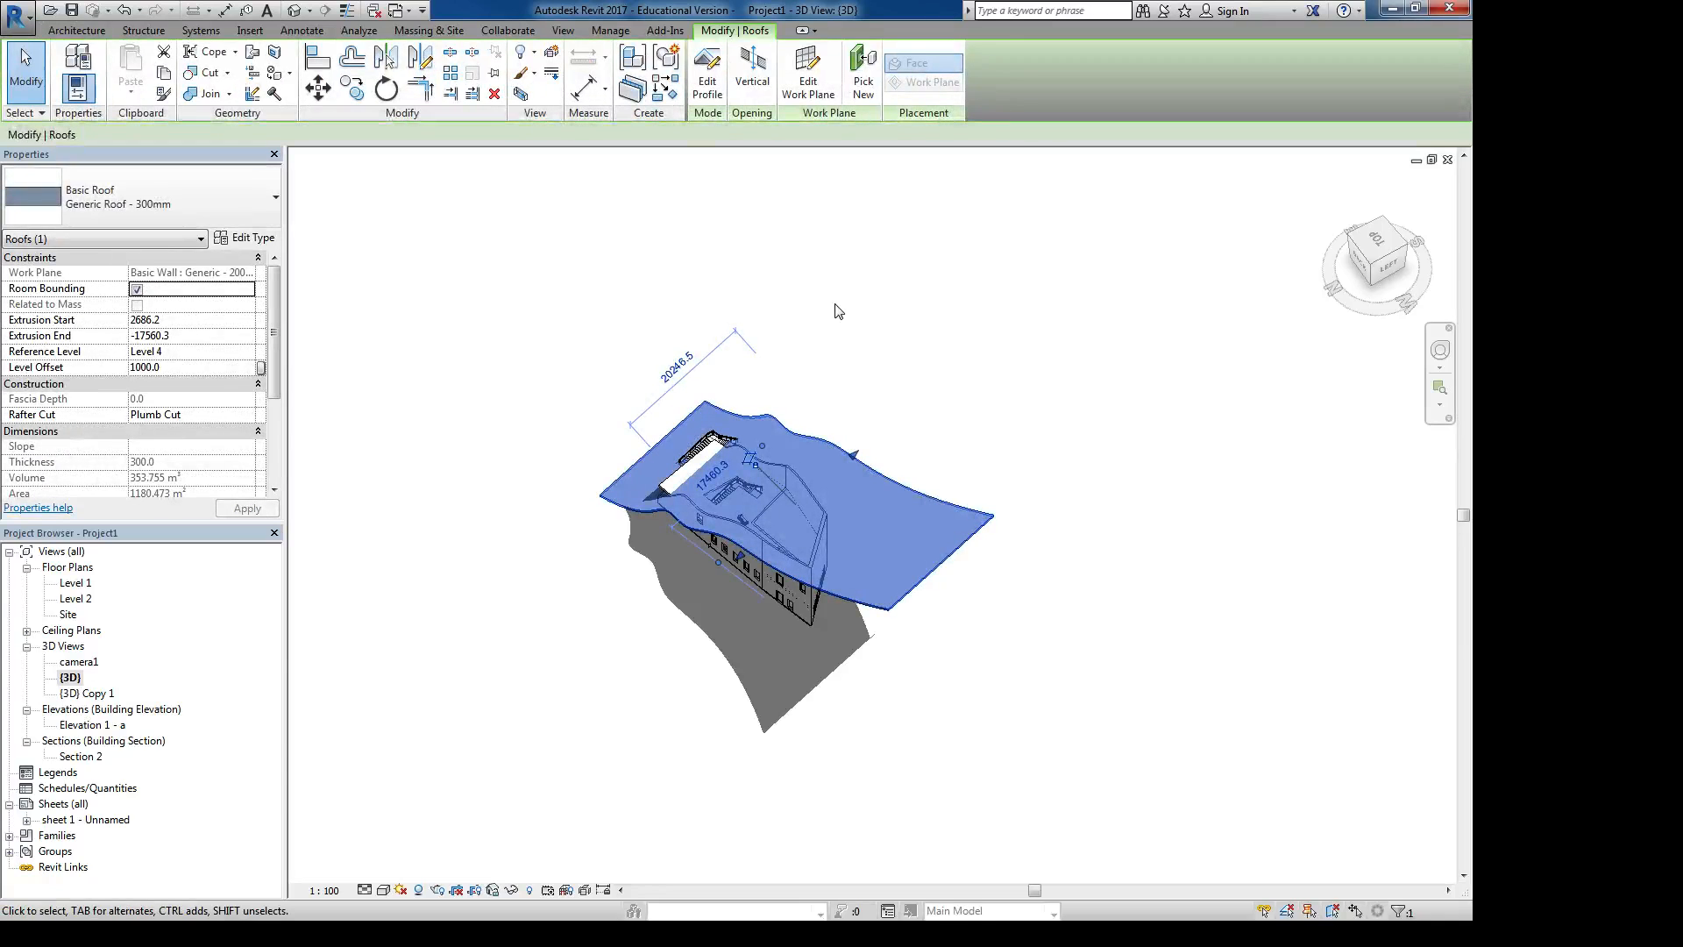
{"action": "left_click", "coordinate": [759, 67]}
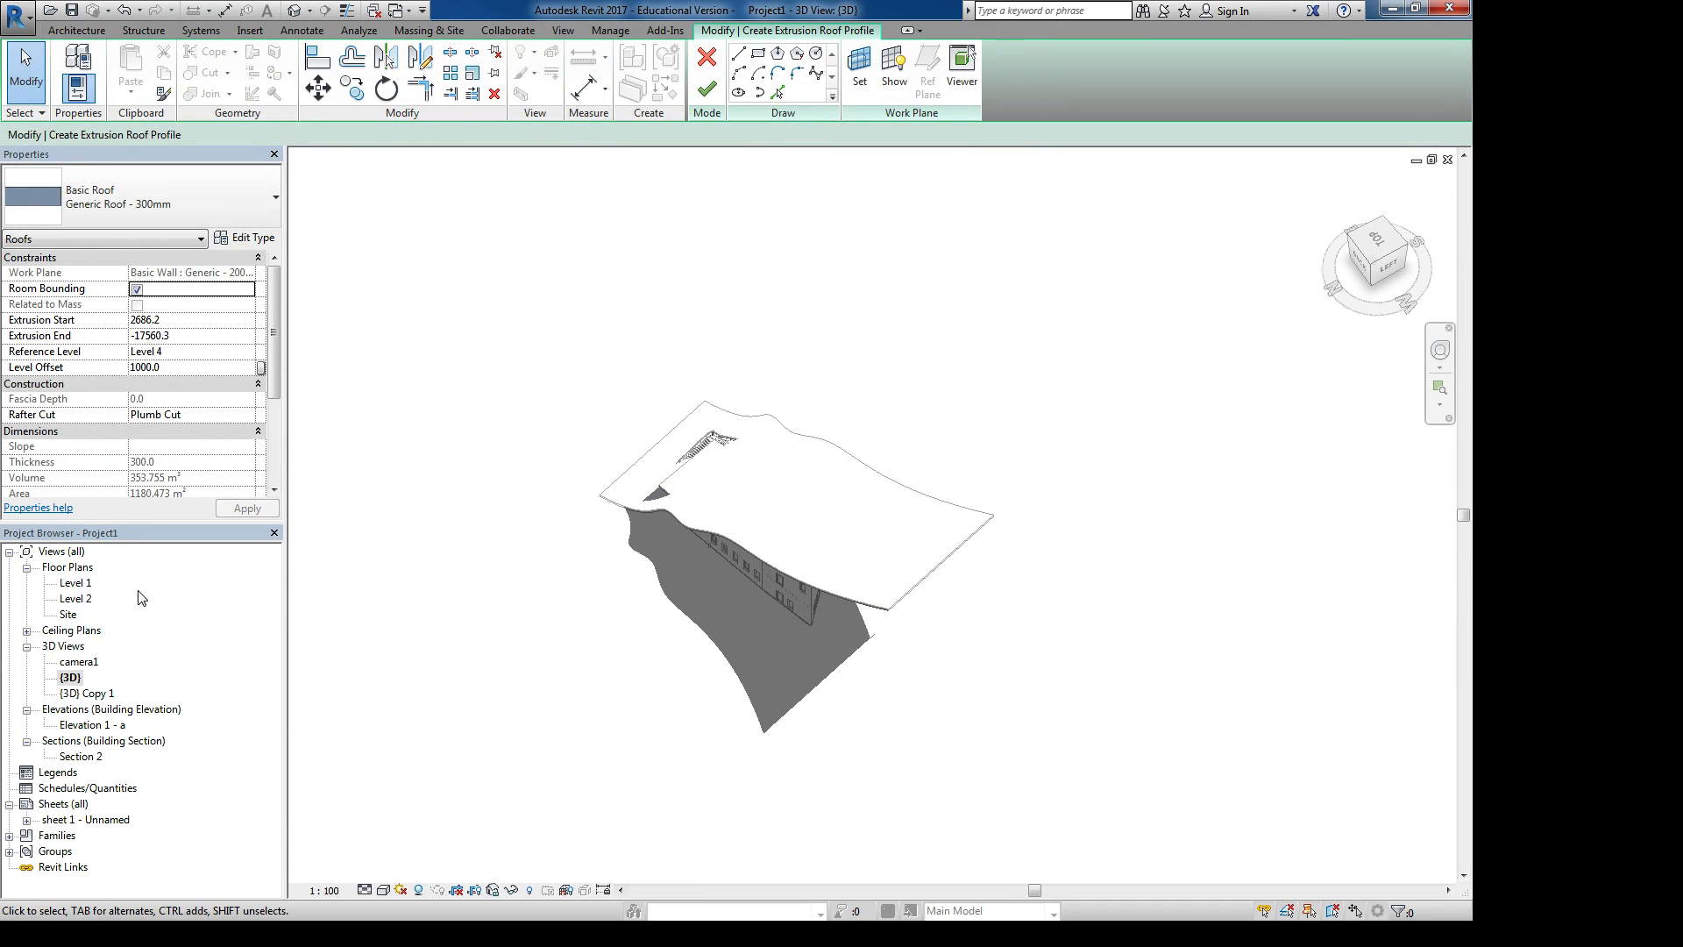
{"action": "double_click", "coordinate": [76, 583]}
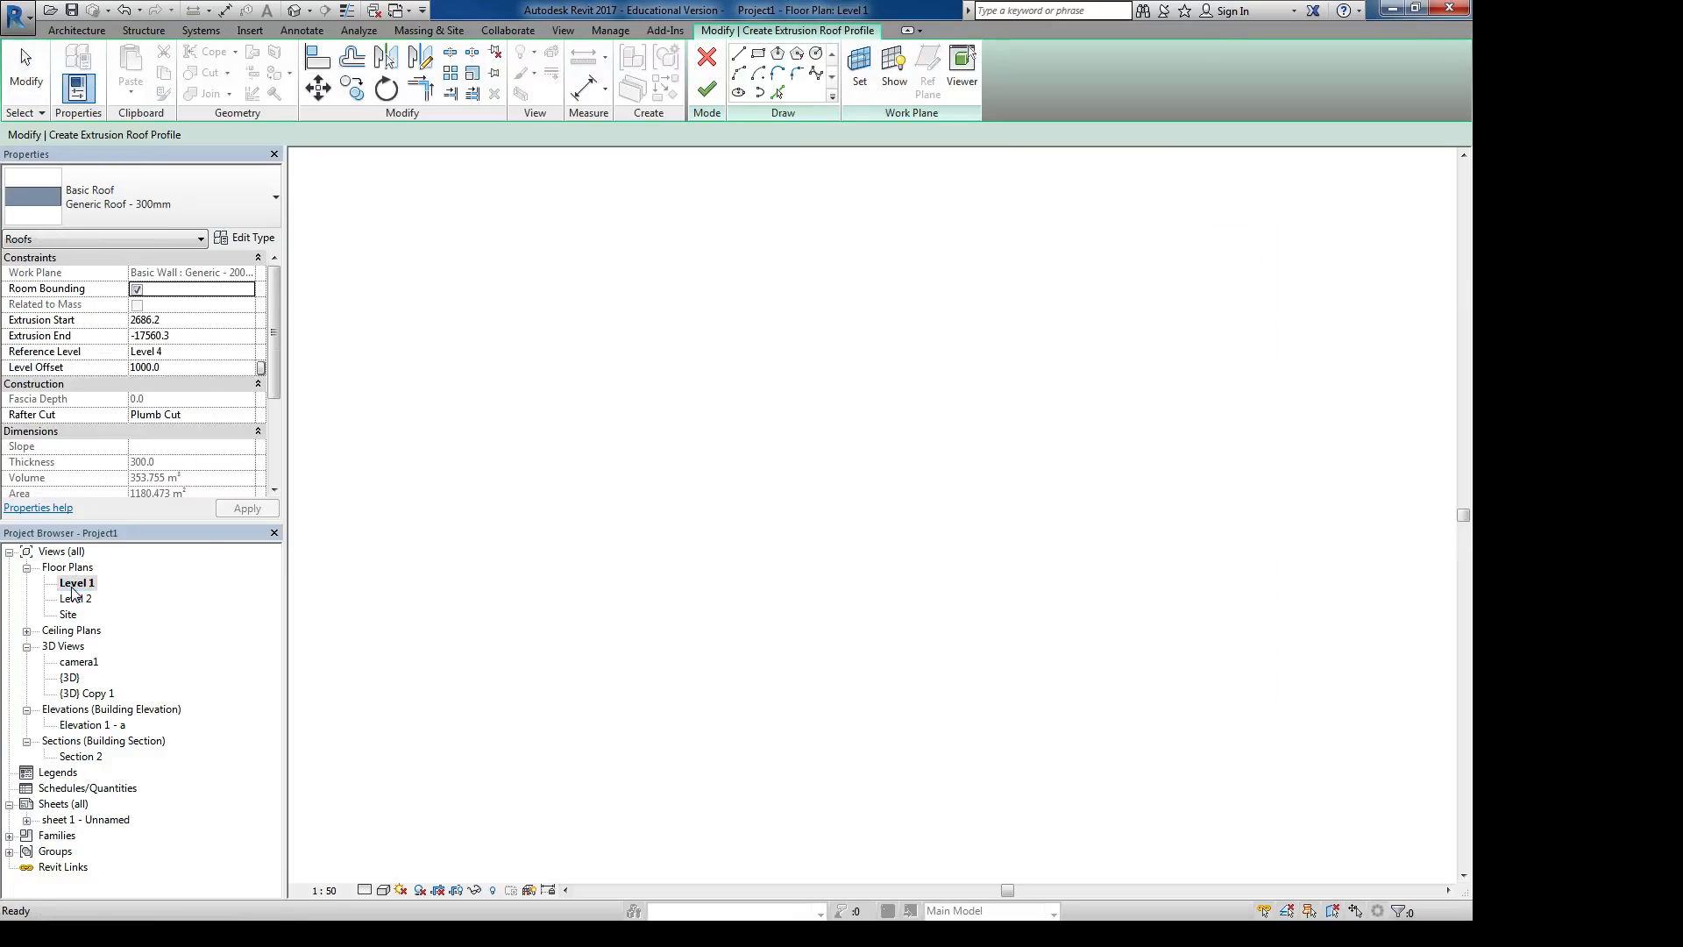
{"action": "scroll", "coordinate": [902, 553], "scroll_direction": "down", "scroll_amount": 3}
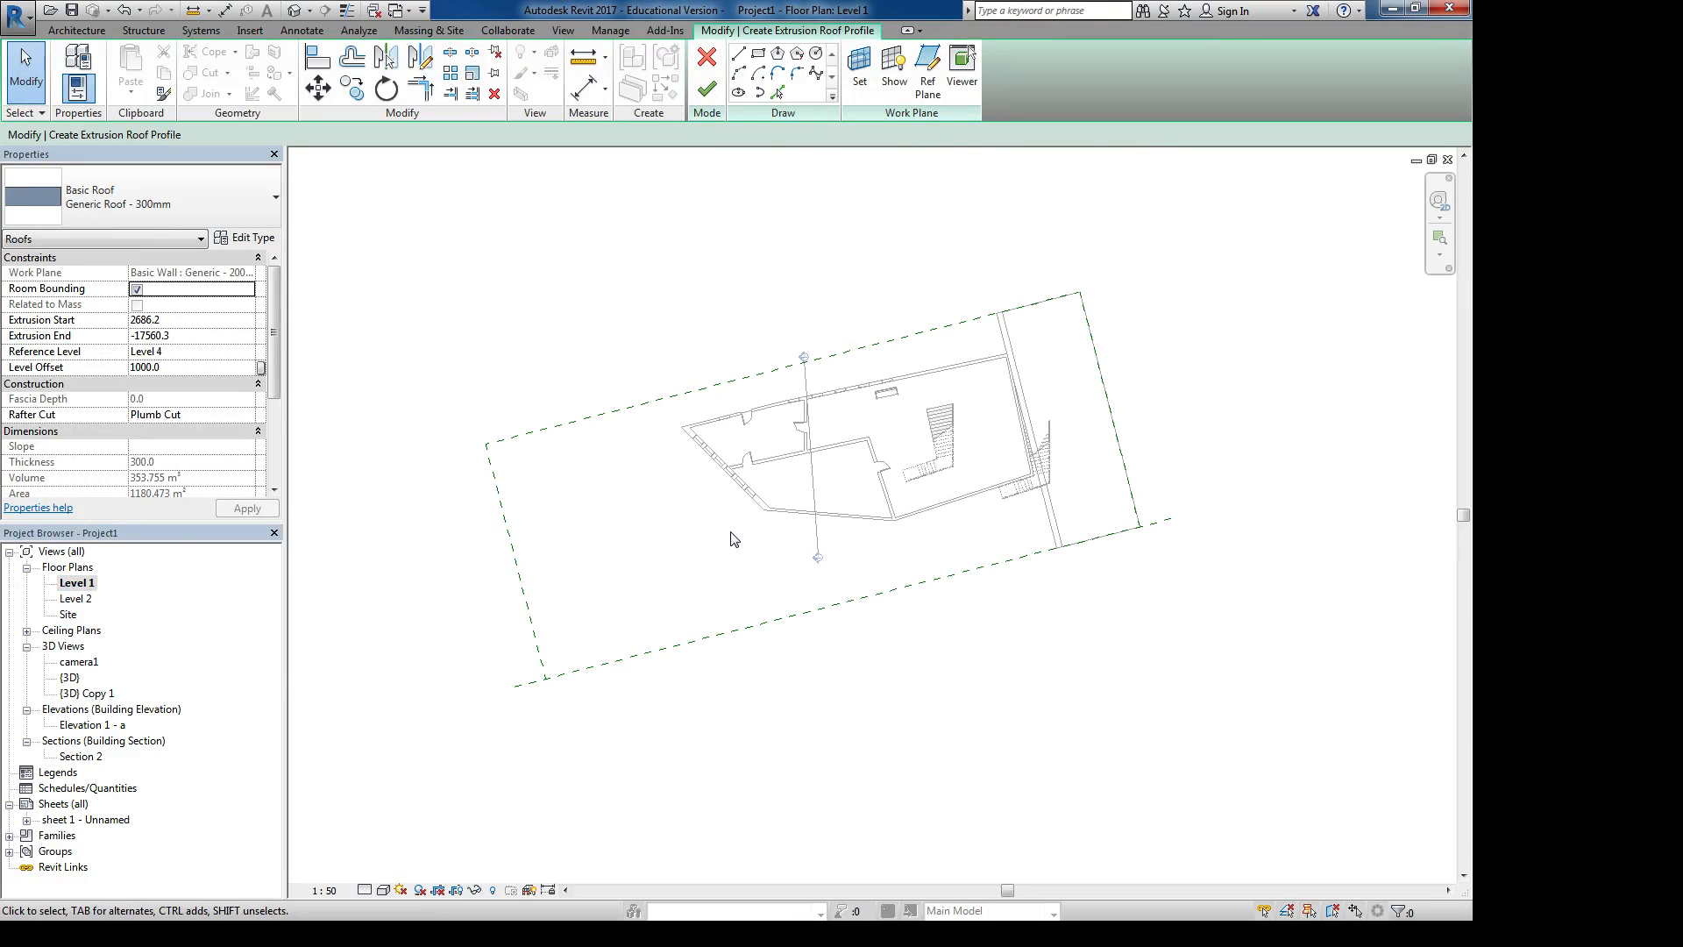
- Sketch a closed, irregular five-sided opening outline beside the building across the roof's lower edge, its longest side about 45700 mm
{"action": "left_click", "coordinate": [740, 55]}
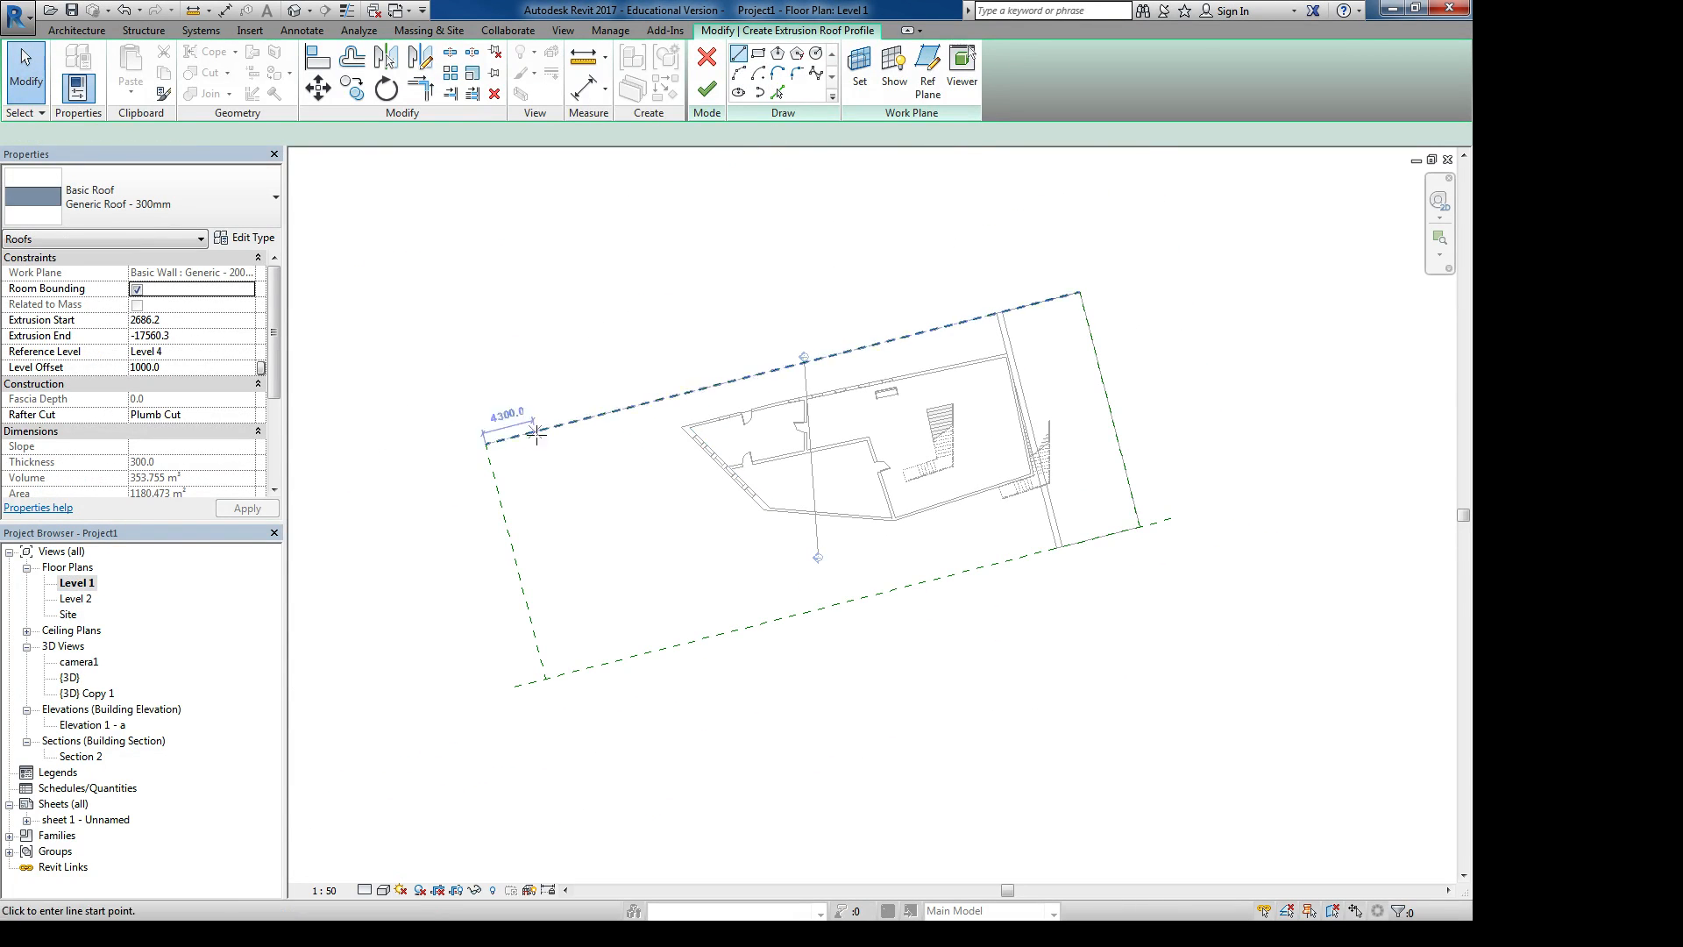
{"action": "left_click", "coordinate": [452, 513]}
{"action": "left_click", "coordinate": [634, 487]}
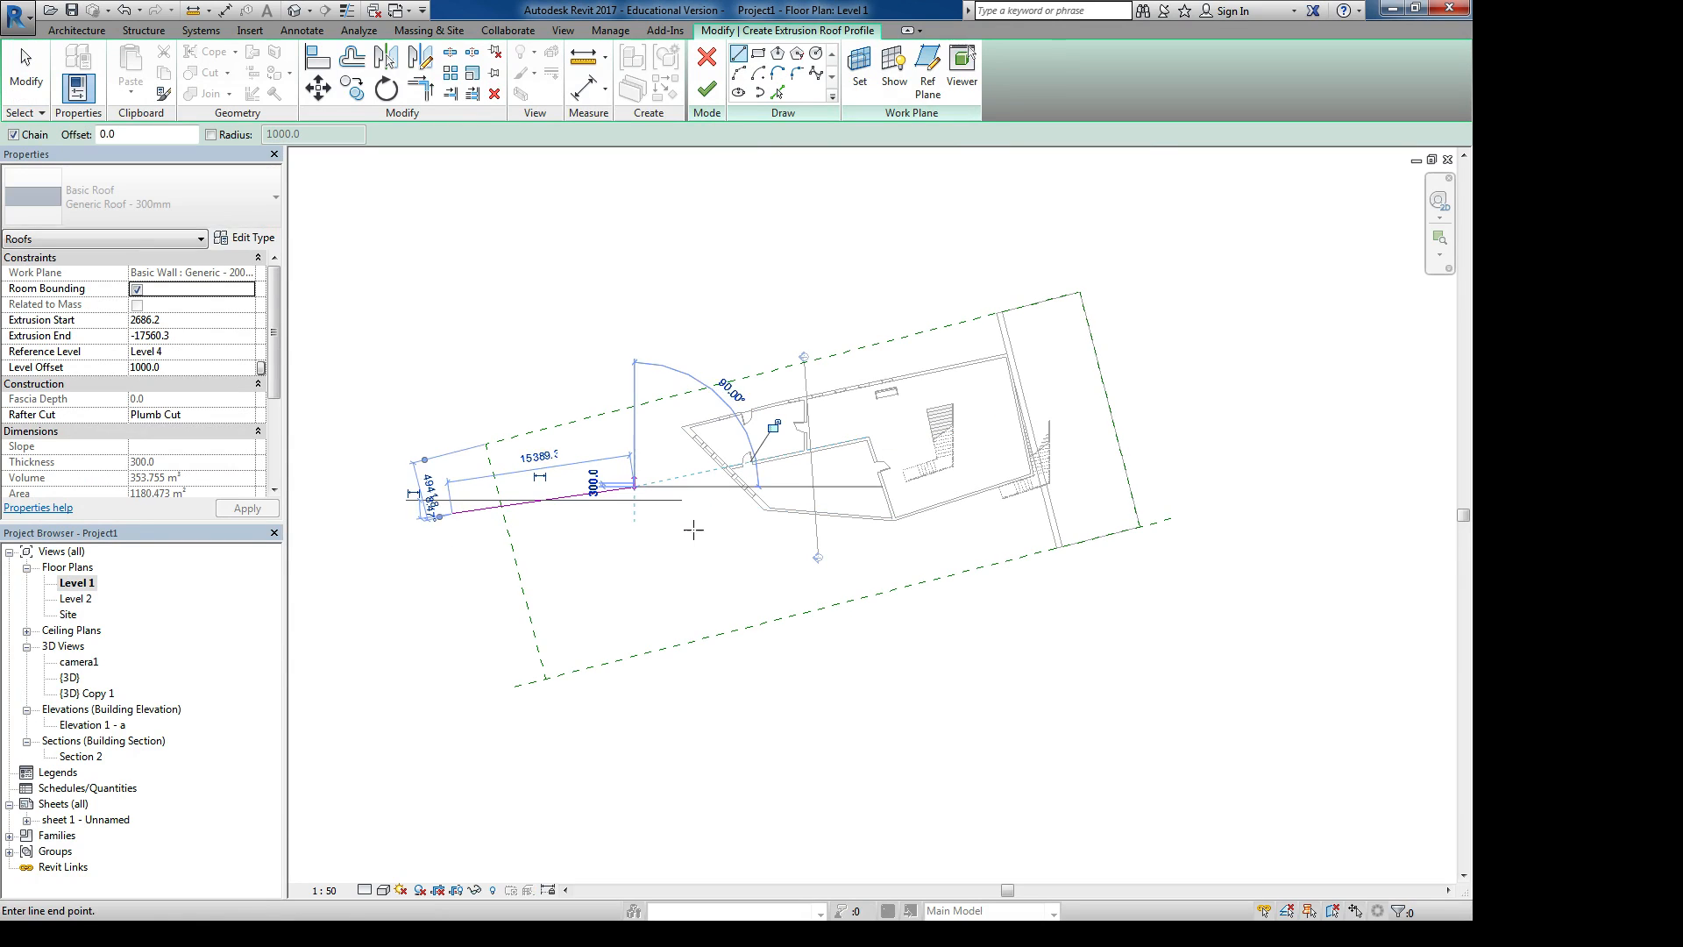
{"action": "left_click", "coordinate": [746, 558]}
{"action": "left_click", "coordinate": [1016, 593]}
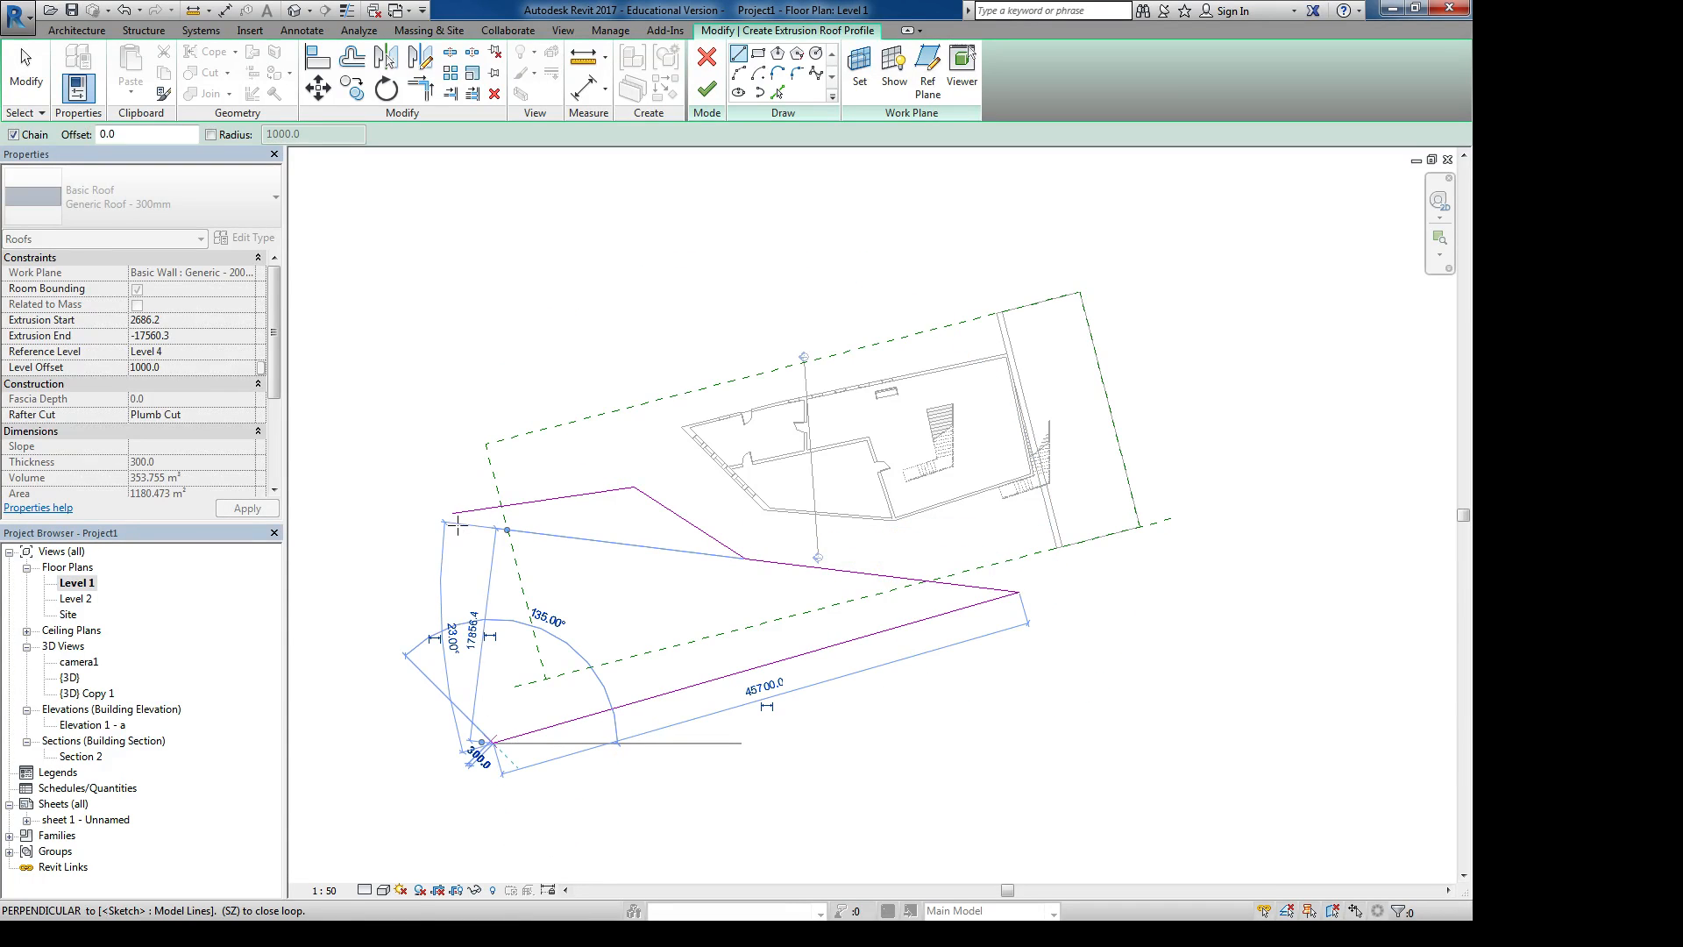
{"action": "left_click", "coordinate": [458, 521]}
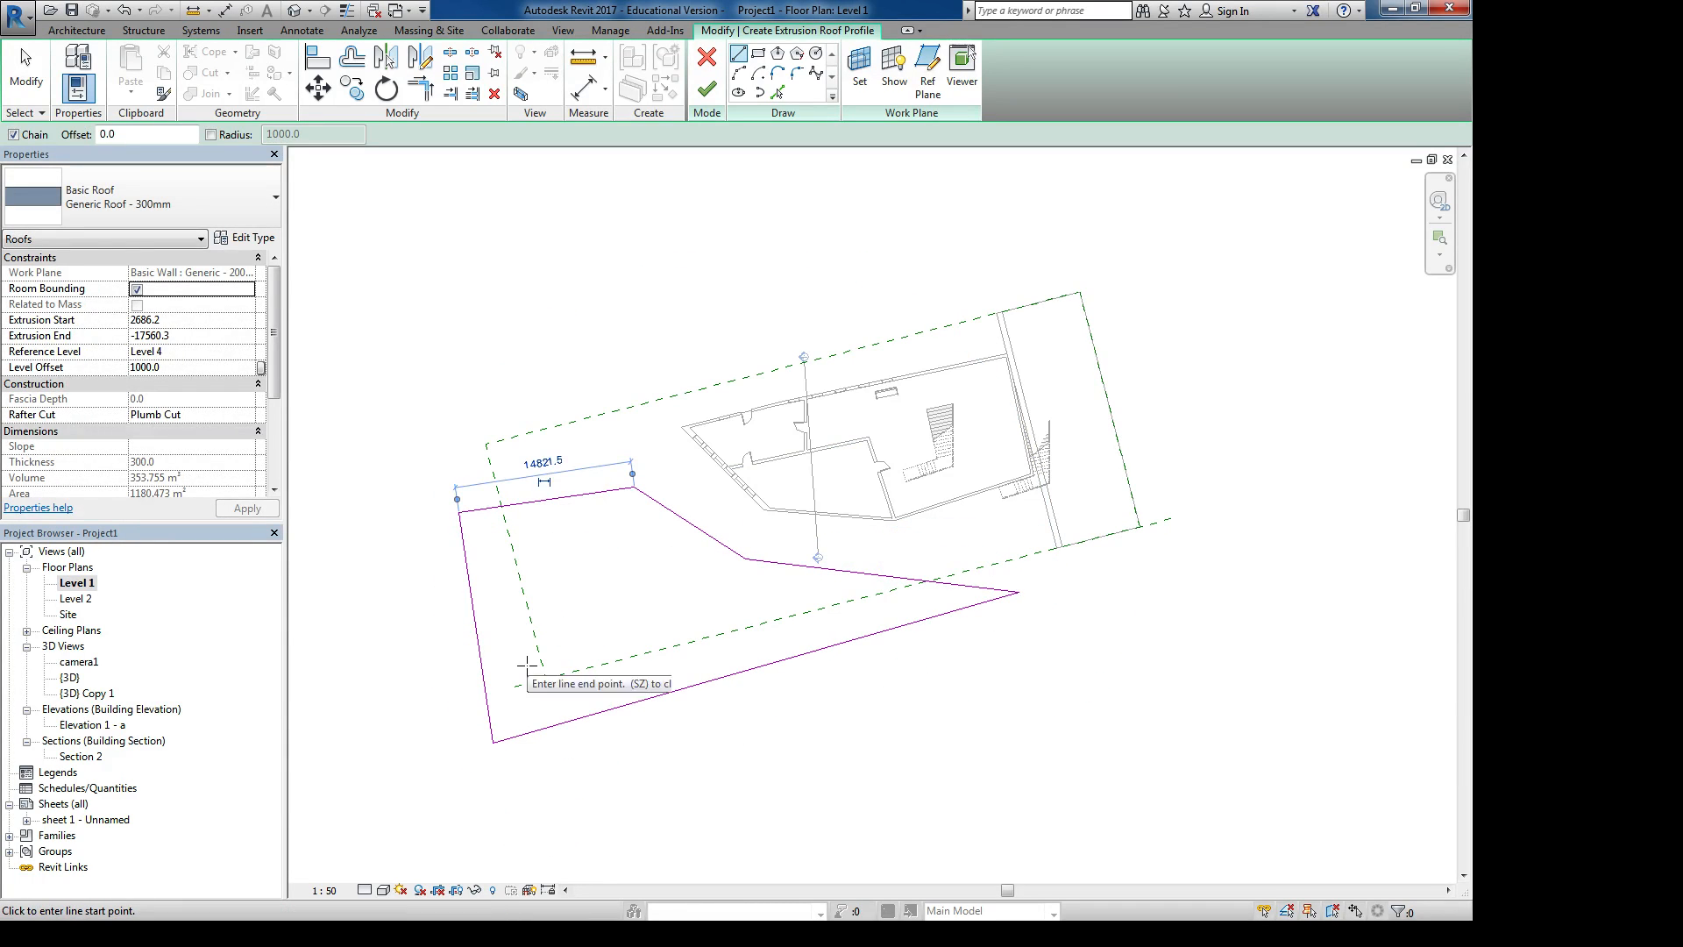
- Fillet the two middle corners of the opening outline nearest the building with large tangent arcs, forming a smooth S-shaped edge
{"action": "left_click", "coordinate": [795, 77]}
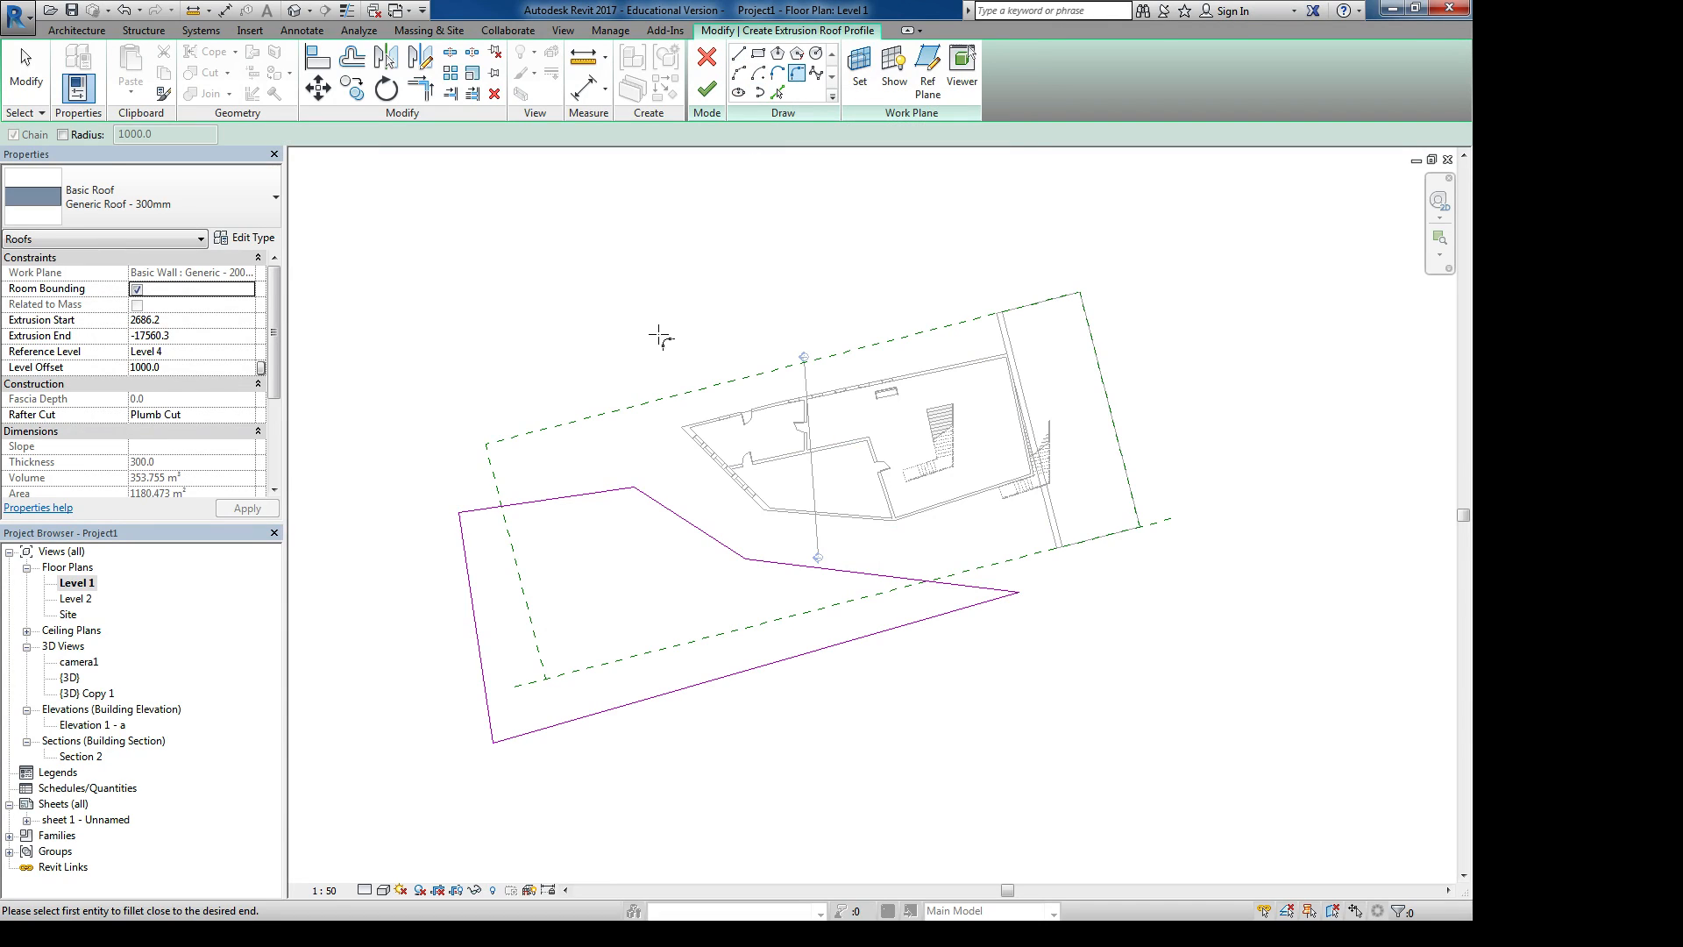
{"action": "left_click", "coordinate": [681, 521]}
{"action": "left_click", "coordinate": [650, 511]}
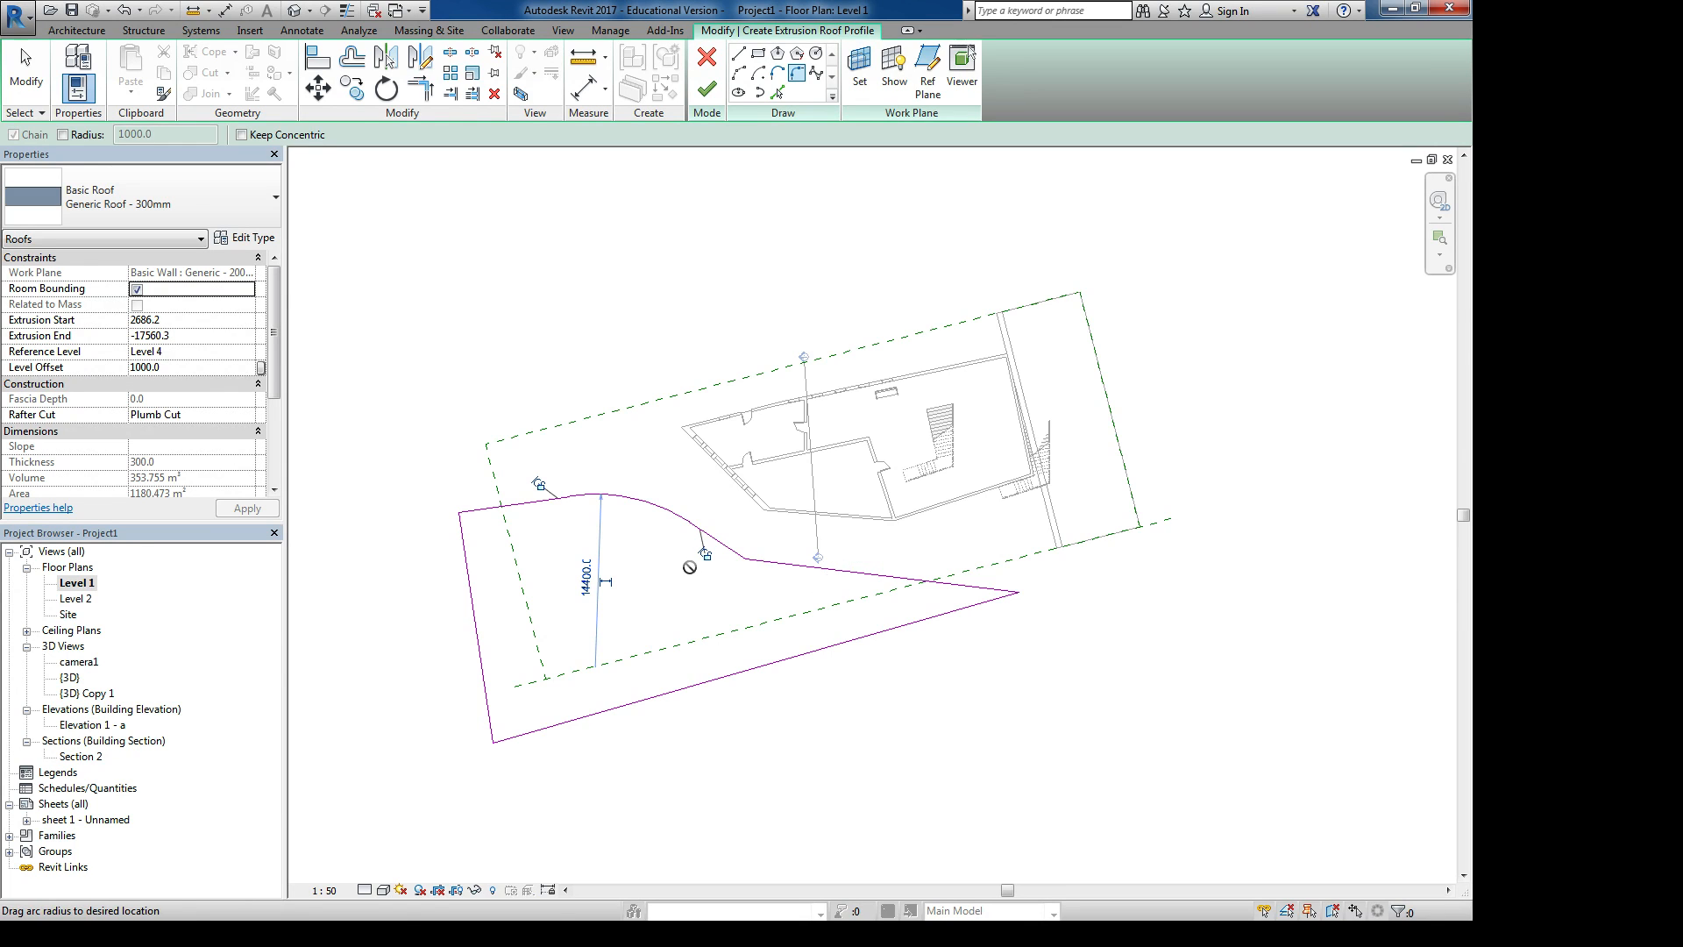
{"action": "scroll", "coordinate": [706, 557], "scroll_direction": "up", "scroll_amount": 5}
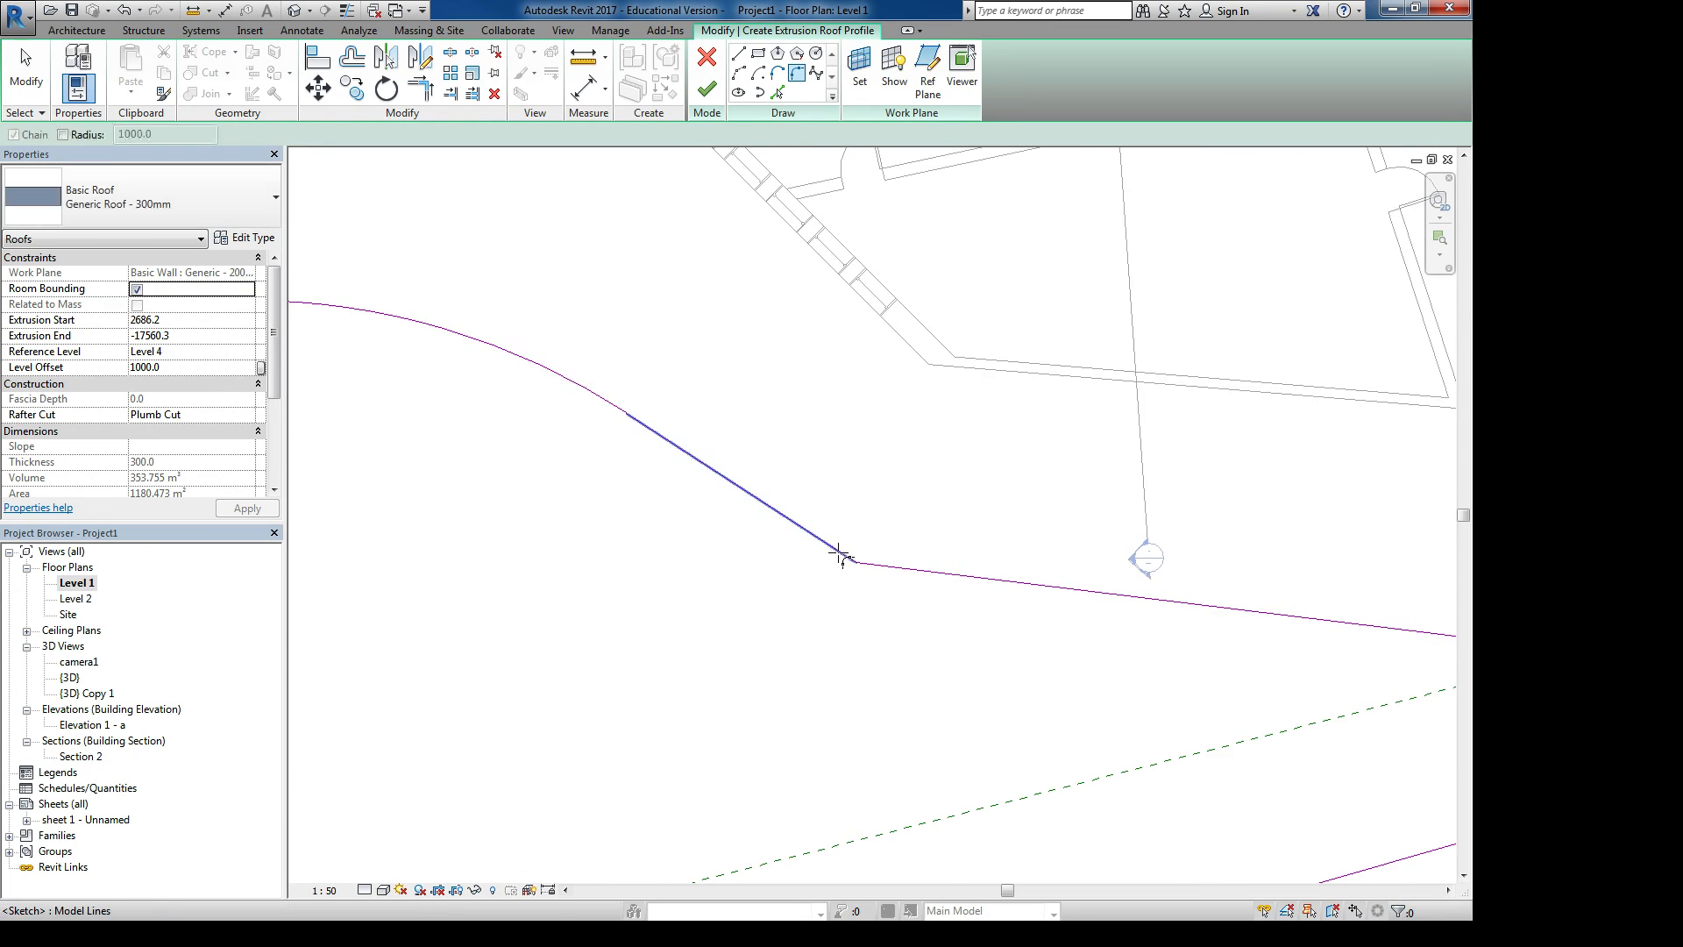
{"action": "left_click", "coordinate": [838, 553]}
{"action": "left_click", "coordinate": [932, 571]}
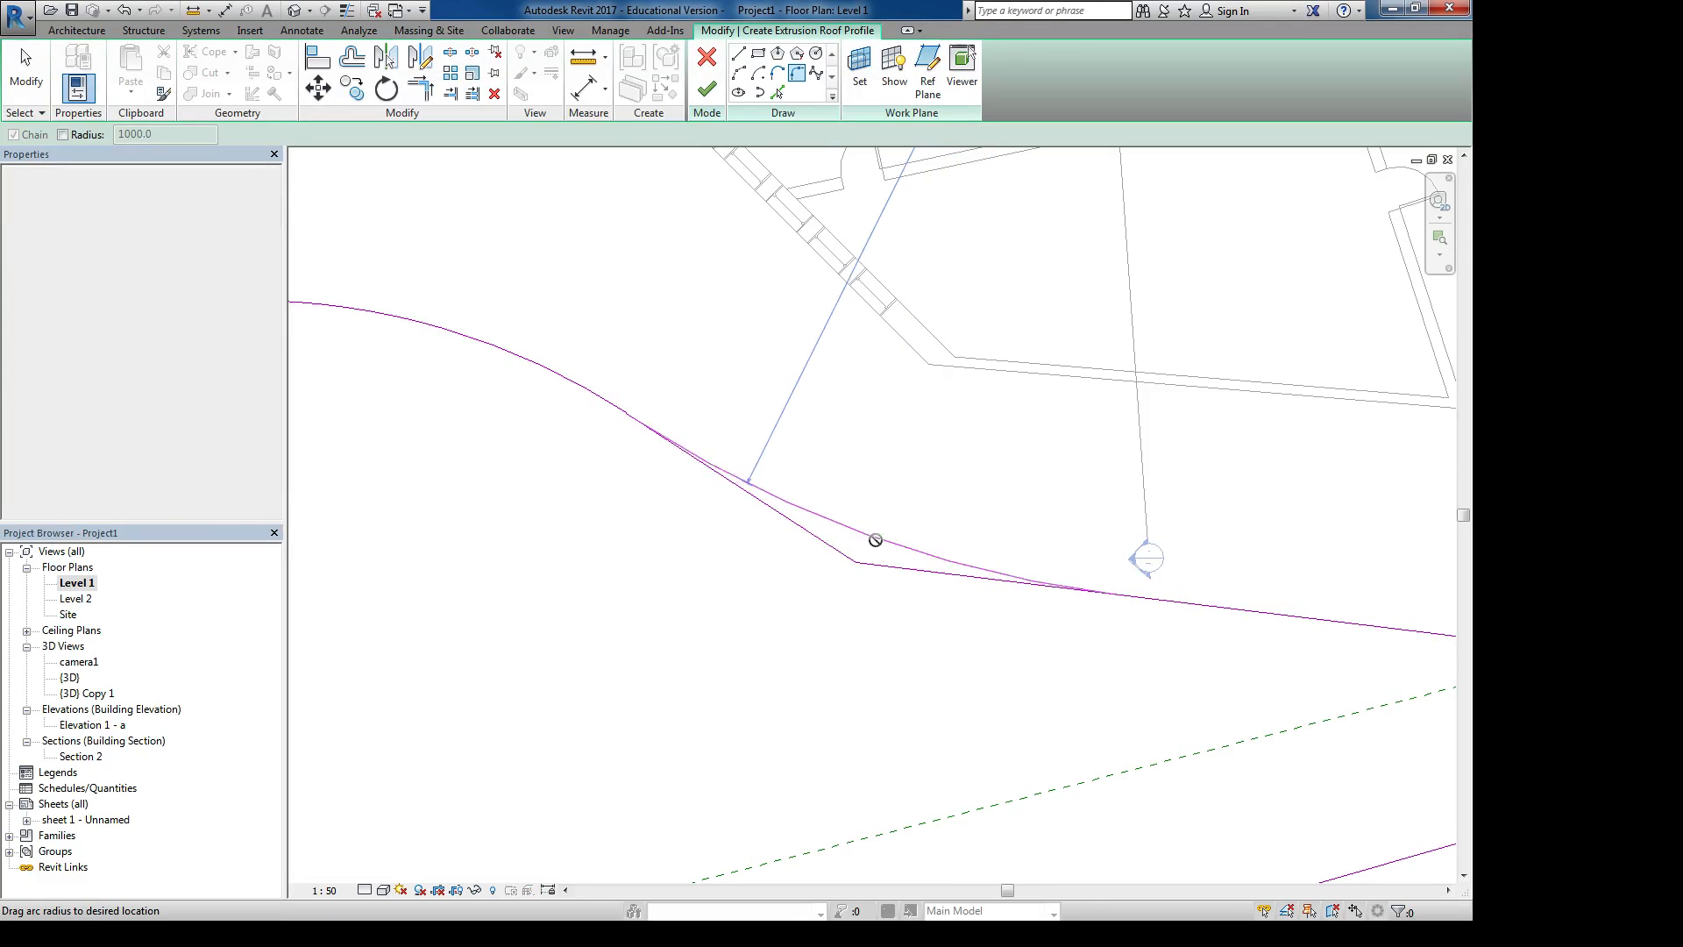
{"action": "left_click", "coordinate": [875, 539]}
{"action": "scroll", "coordinate": [929, 478], "scroll_direction": "down", "scroll_amount": 5}
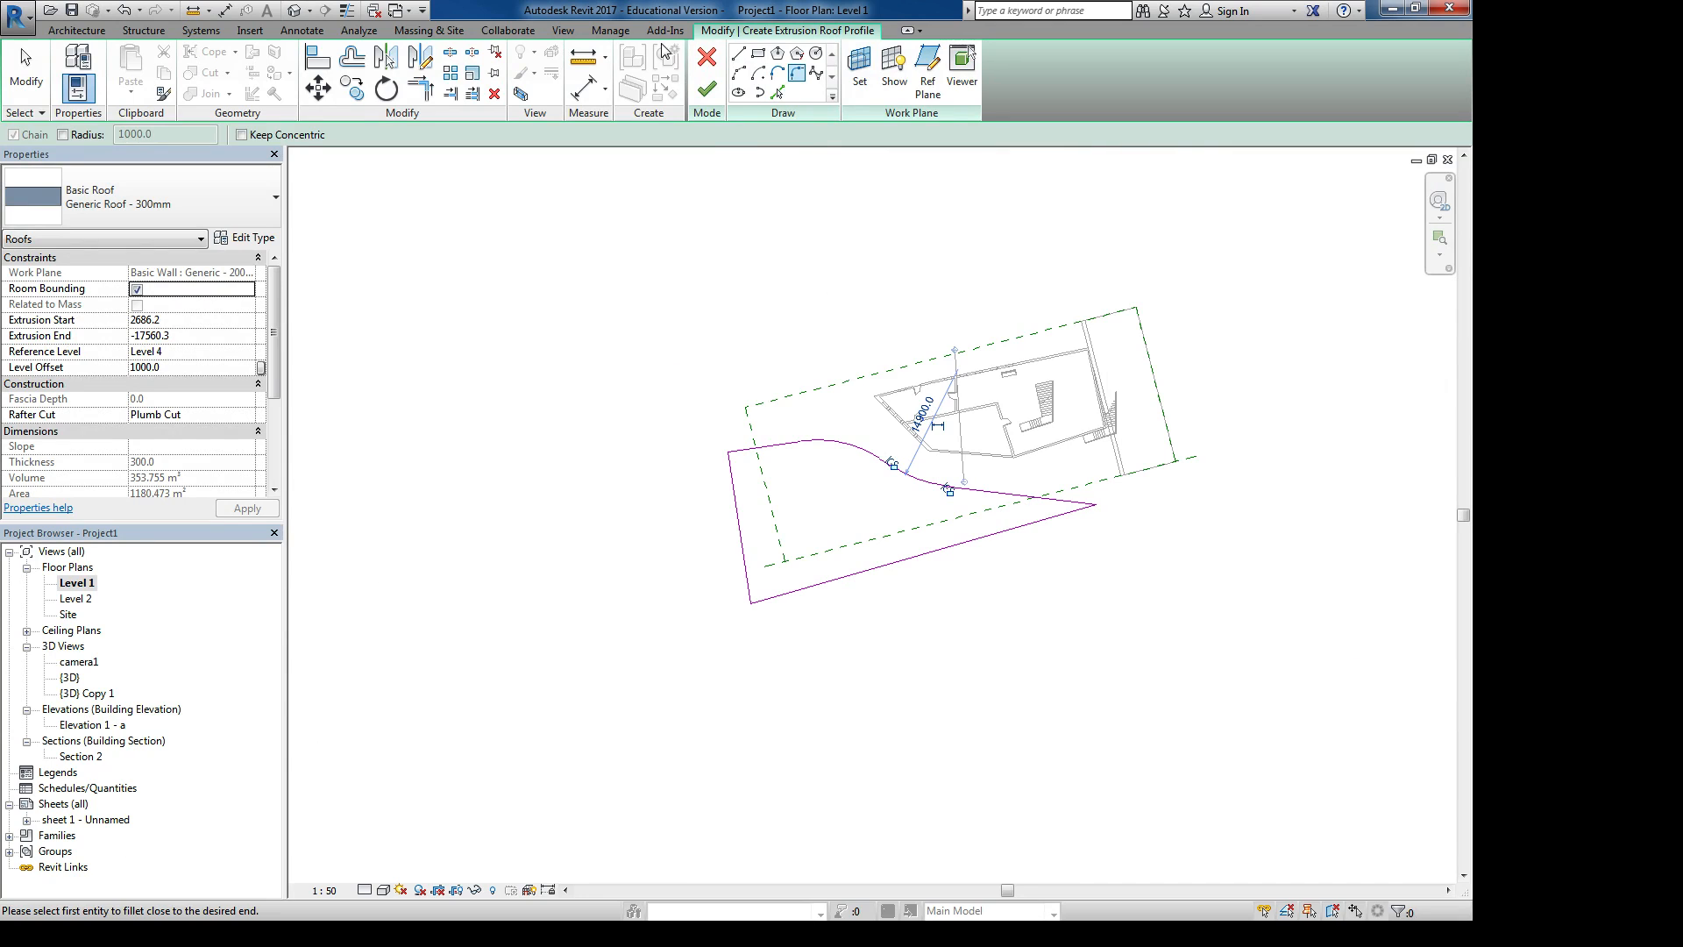
- Finish the vertical opening sketch and inspect the cut curved roof in the default 3D view
{"action": "left_click", "coordinate": [706, 89]}
{"action": "left_click", "coordinate": [708, 385]}
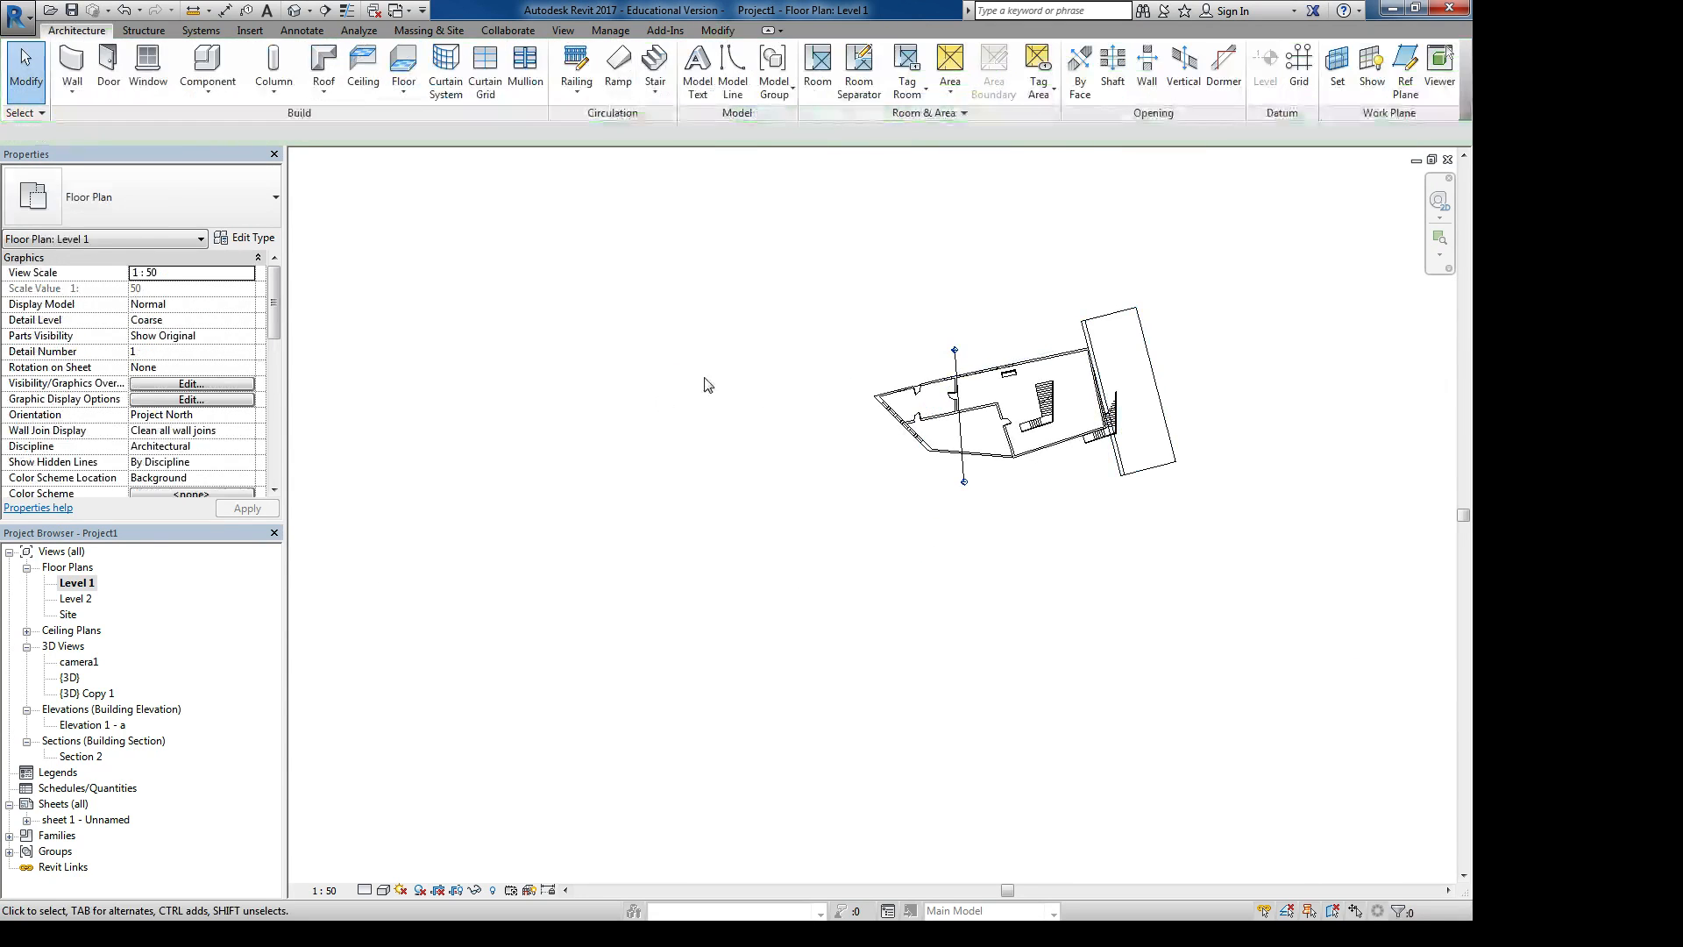
{"action": "double_click", "coordinate": [70, 679]}
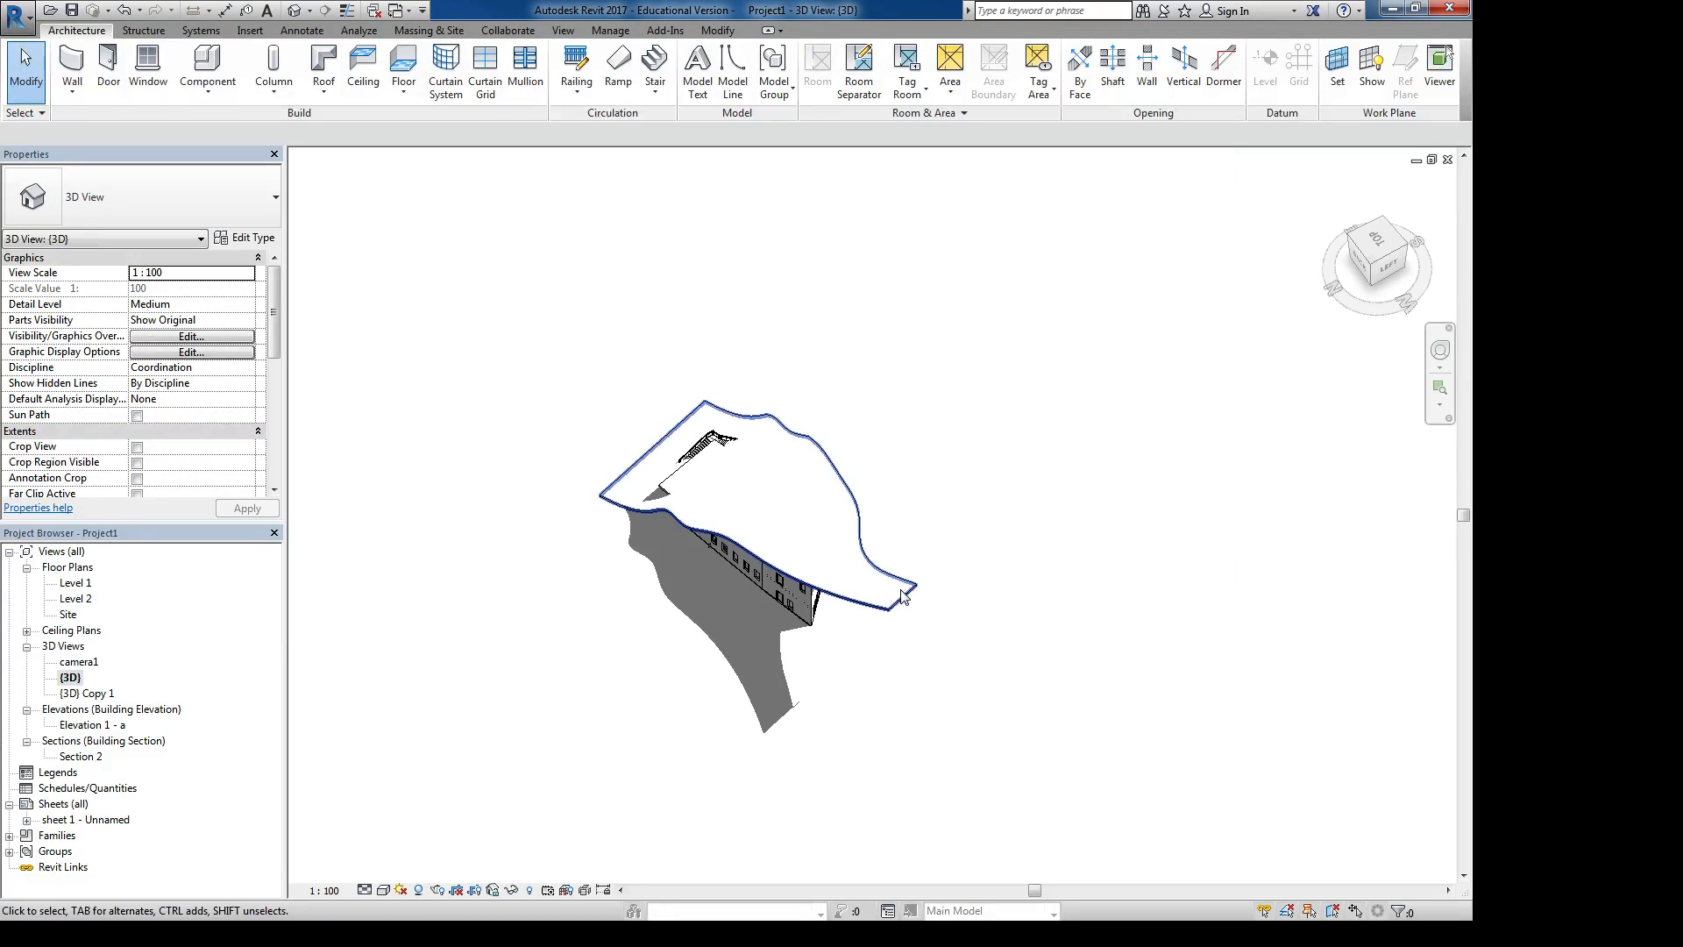
{"action": "middle_click_drag", "start_coordinate": [1007, 608], "coordinate": [781, 702], "text": "shift"}
{"action": "scroll", "coordinate": [714, 536], "scroll_direction": "up", "scroll_amount": 3}
{"action": "scroll", "coordinate": [714, 535], "scroll_direction": "up", "scroll_amount": 1}
{"action": "middle_click_drag", "start_coordinate": [729, 523], "coordinate": [879, 645]}
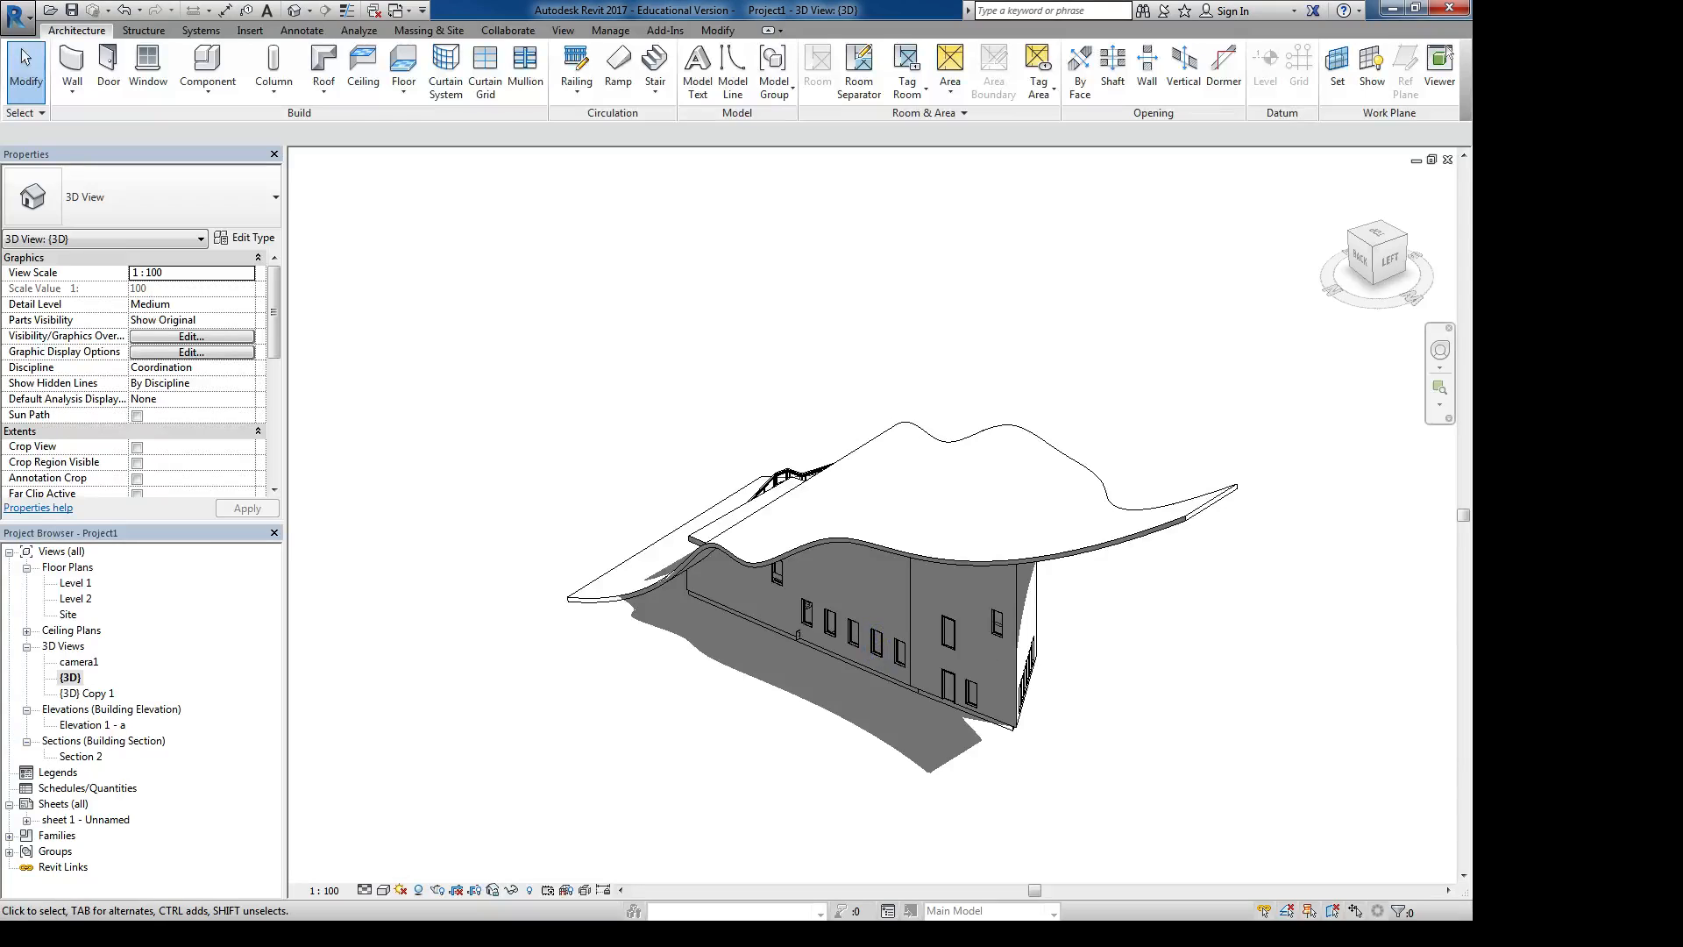
- In the Level 1 floor plan, split the building section line inside the building and offset its upper segment toward the staircase
{"action": "double_click", "coordinate": [76, 584]}
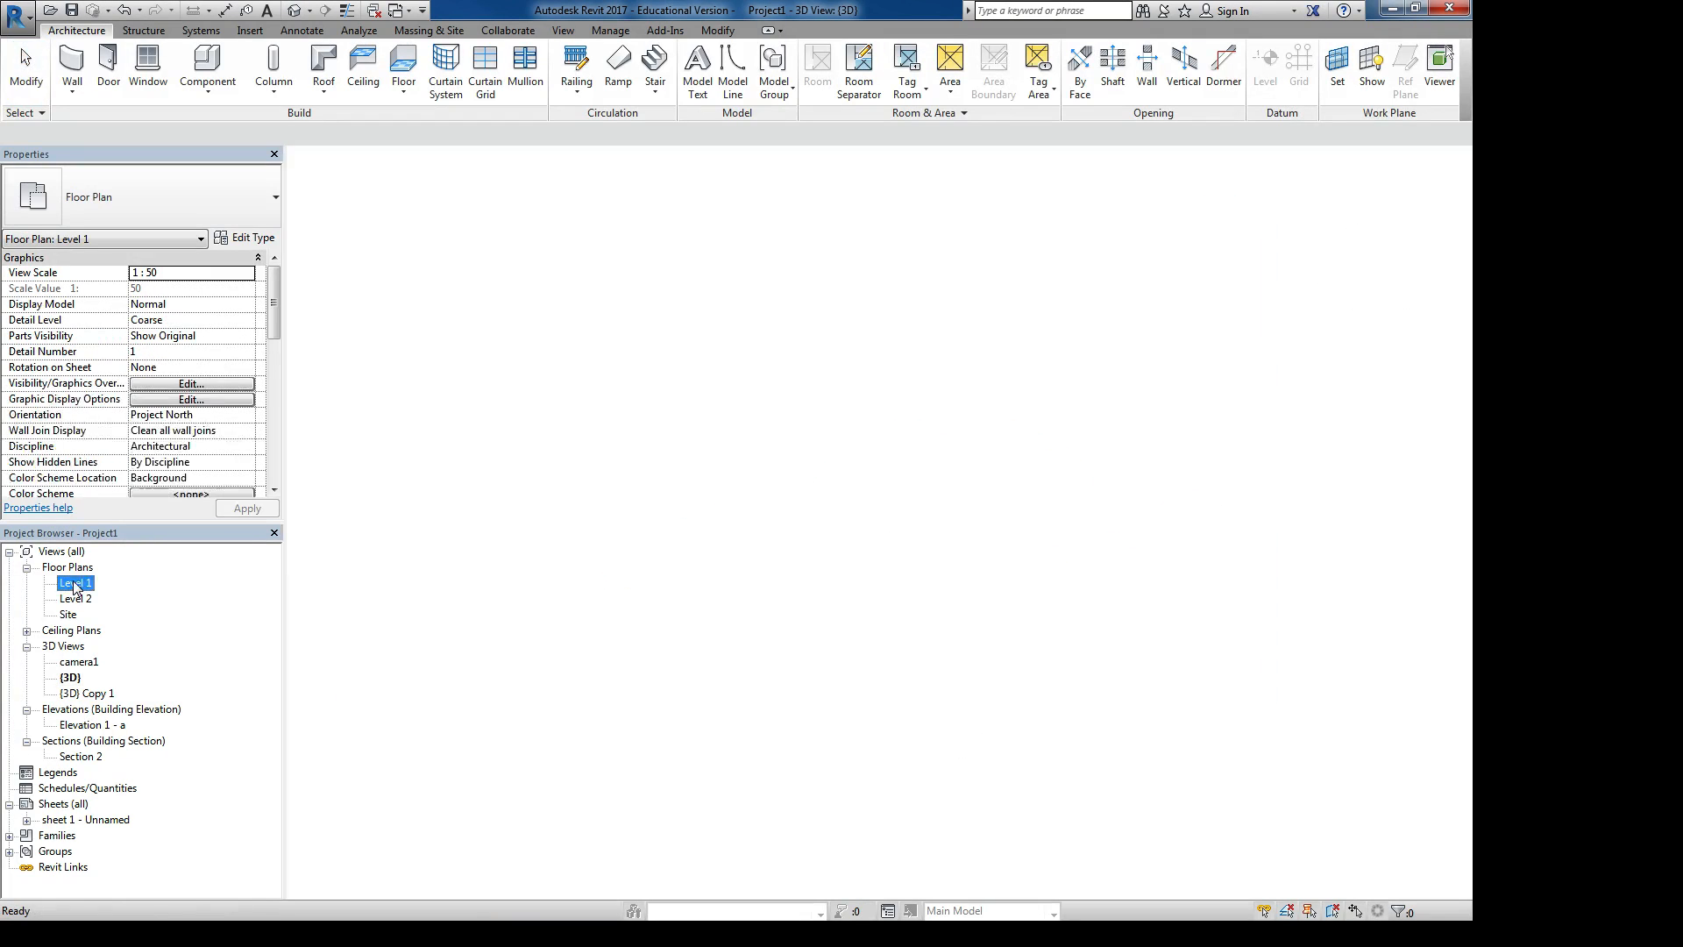
{"action": "scroll", "coordinate": [583, 431], "scroll_direction": "up", "scroll_amount": 2}
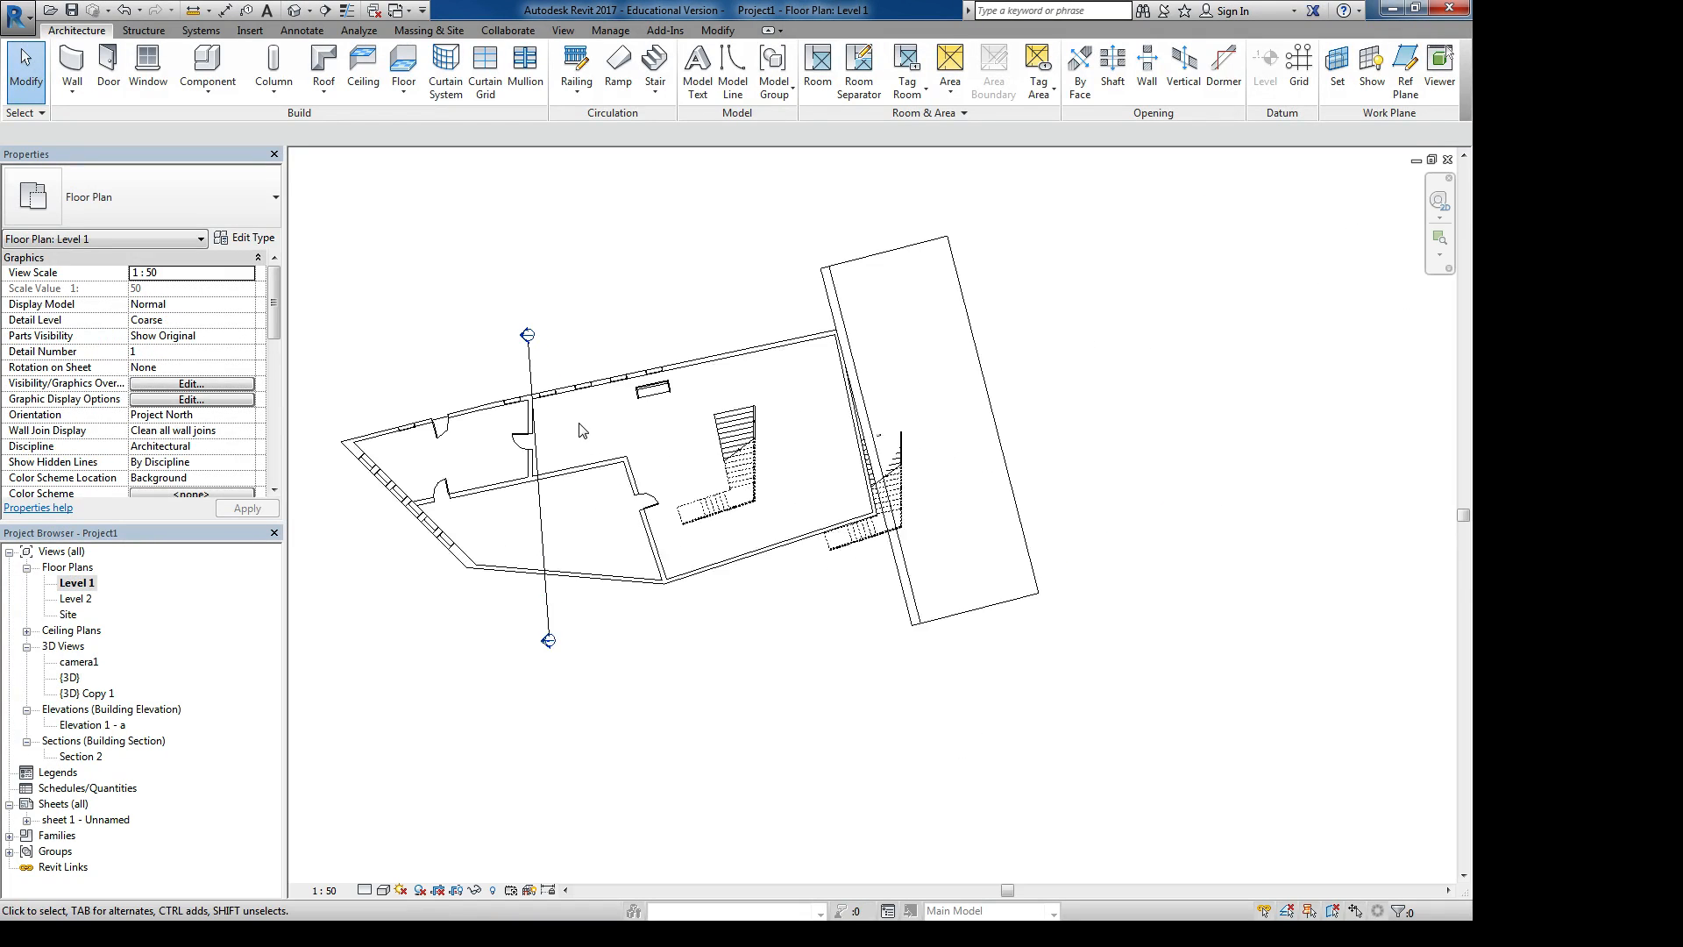
{"action": "scroll", "coordinate": [562, 437], "scroll_direction": "up", "scroll_amount": 1}
{"action": "left_click", "coordinate": [645, 379]}
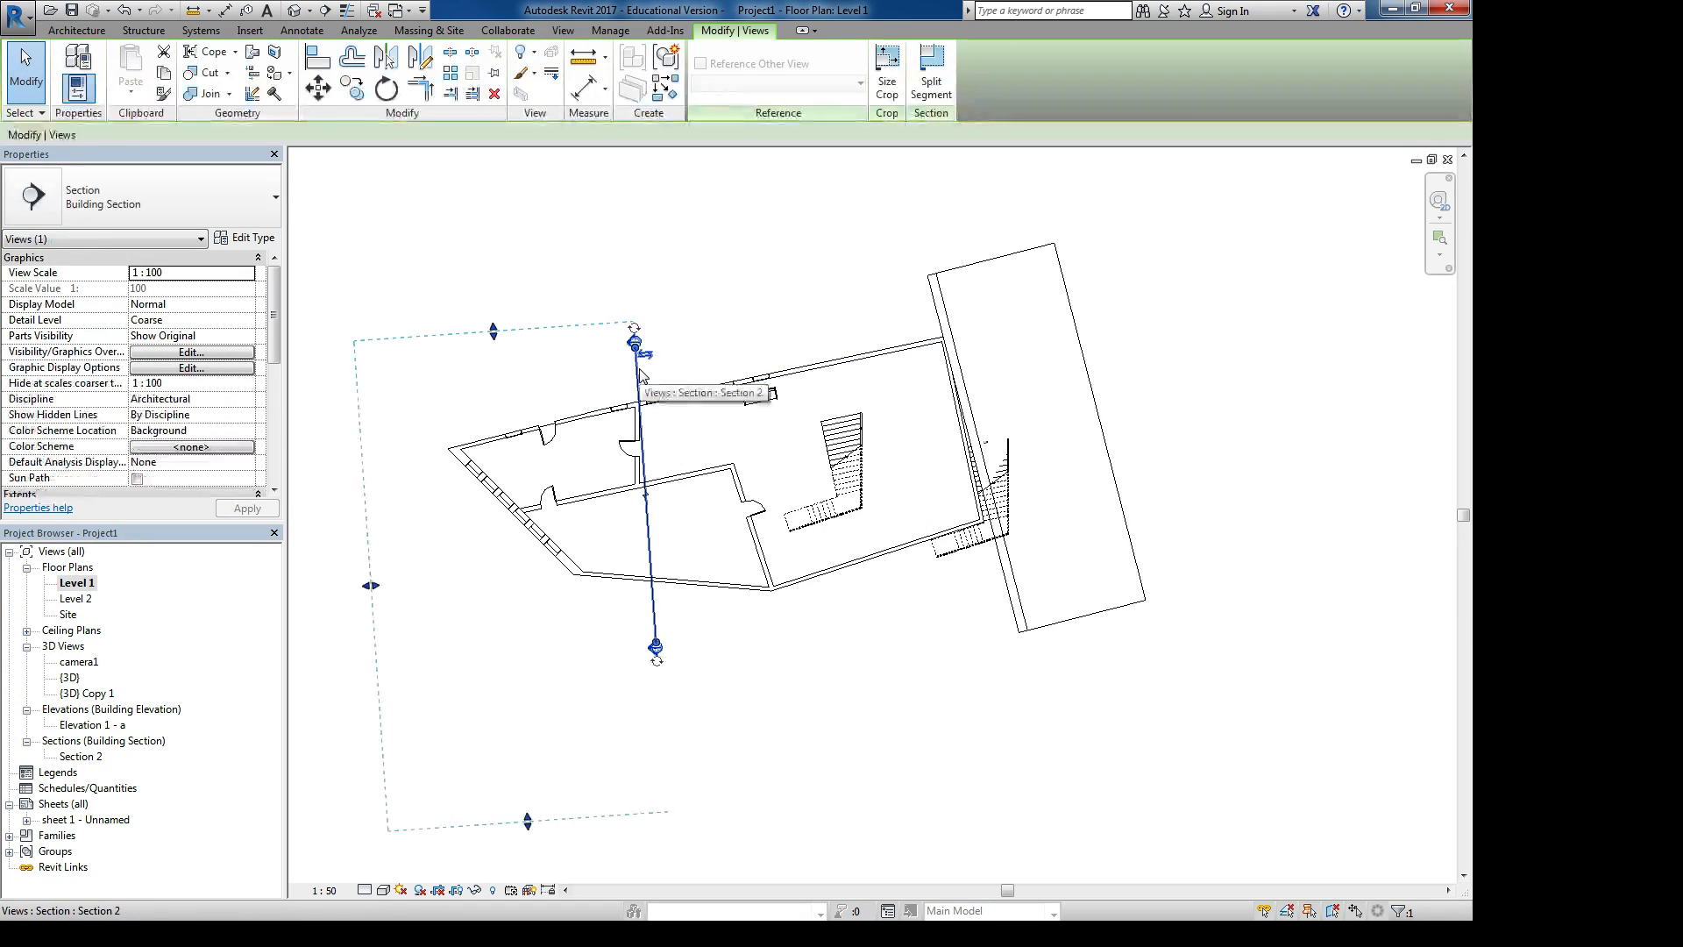
{"action": "scroll", "coordinate": [648, 487], "scroll_direction": "up", "scroll_amount": 2}
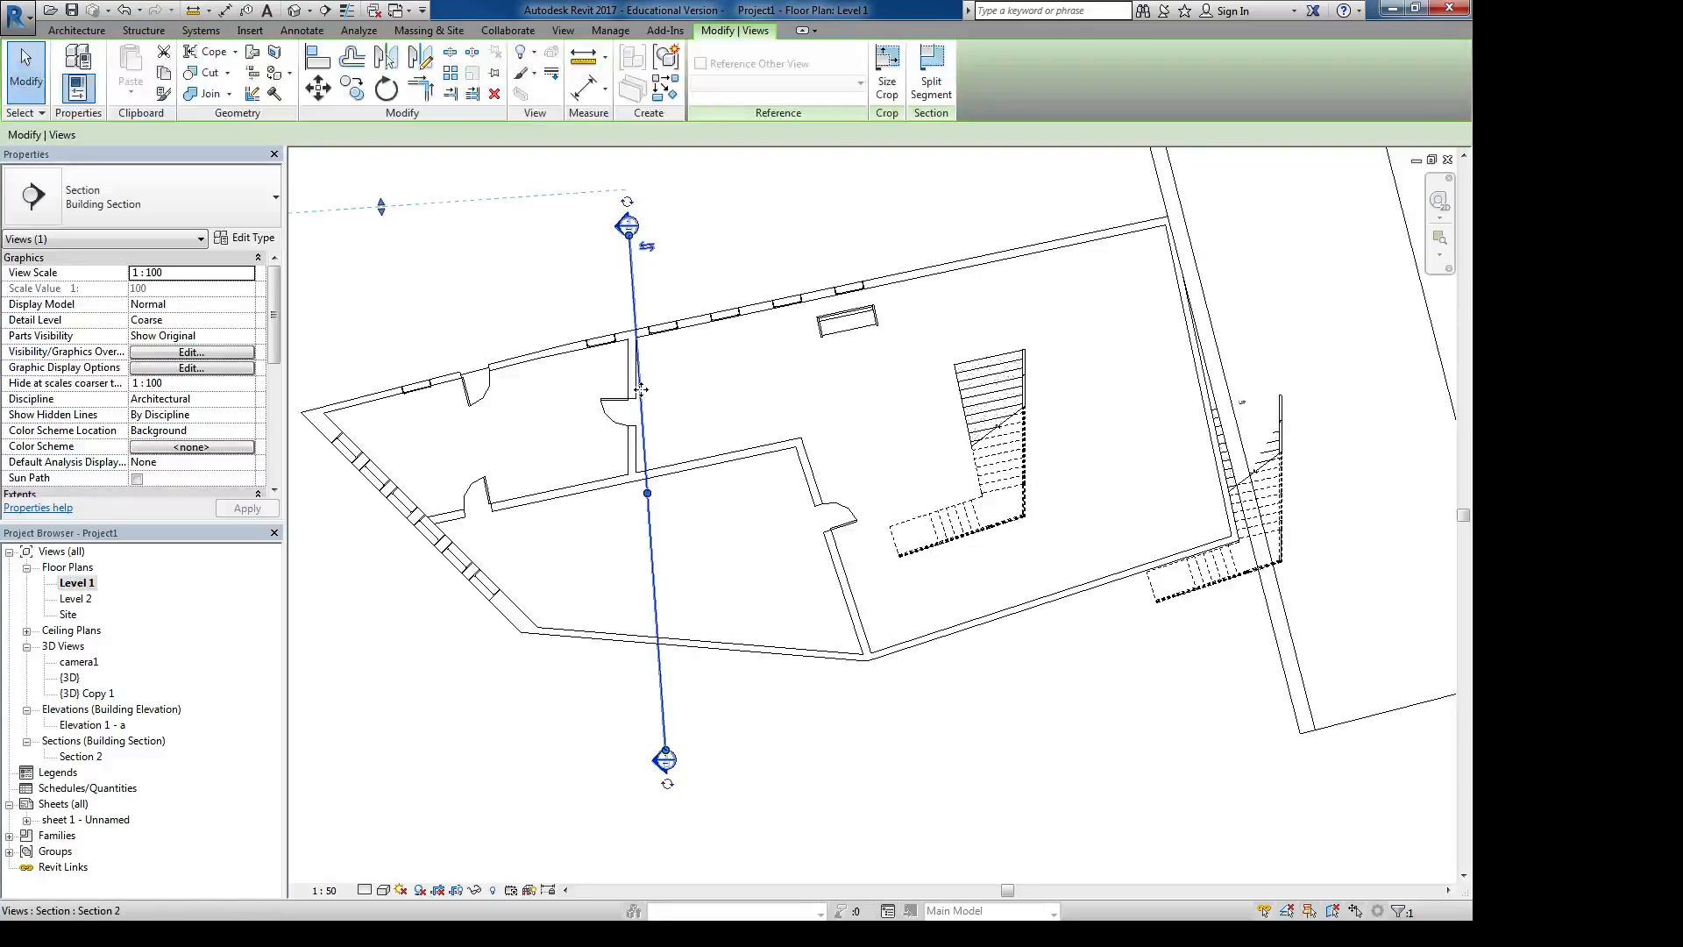
{"action": "left_click", "coordinate": [930, 70]}
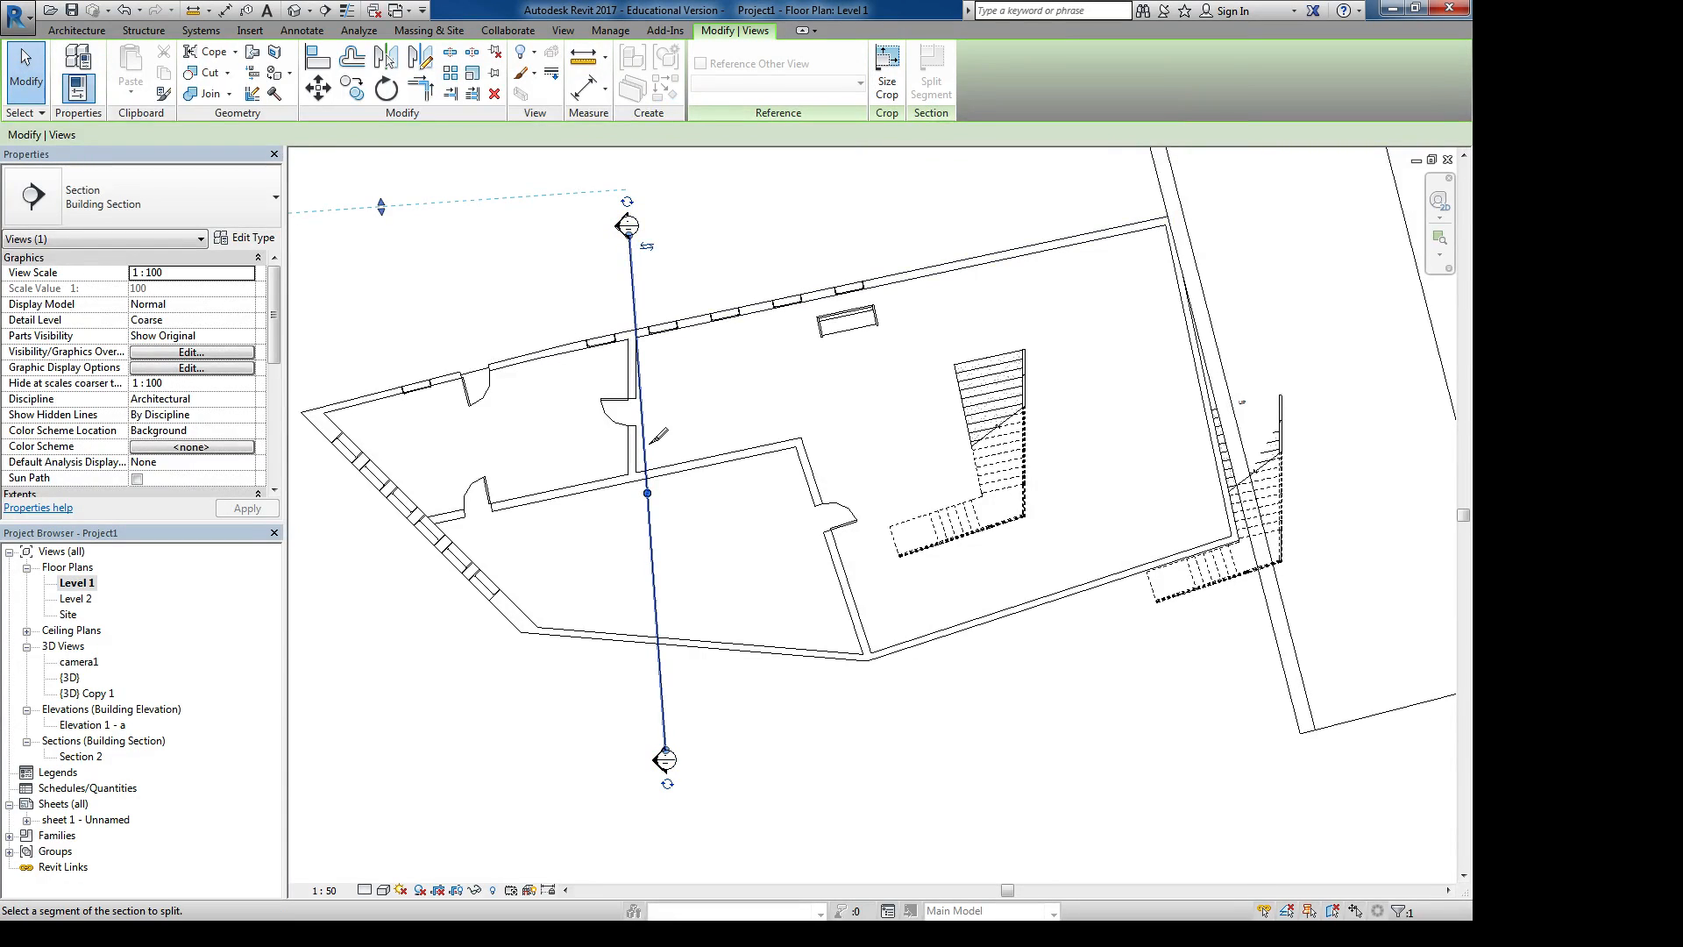
{"action": "left_click", "coordinate": [646, 441]}
{"action": "left_click", "coordinate": [738, 436]}
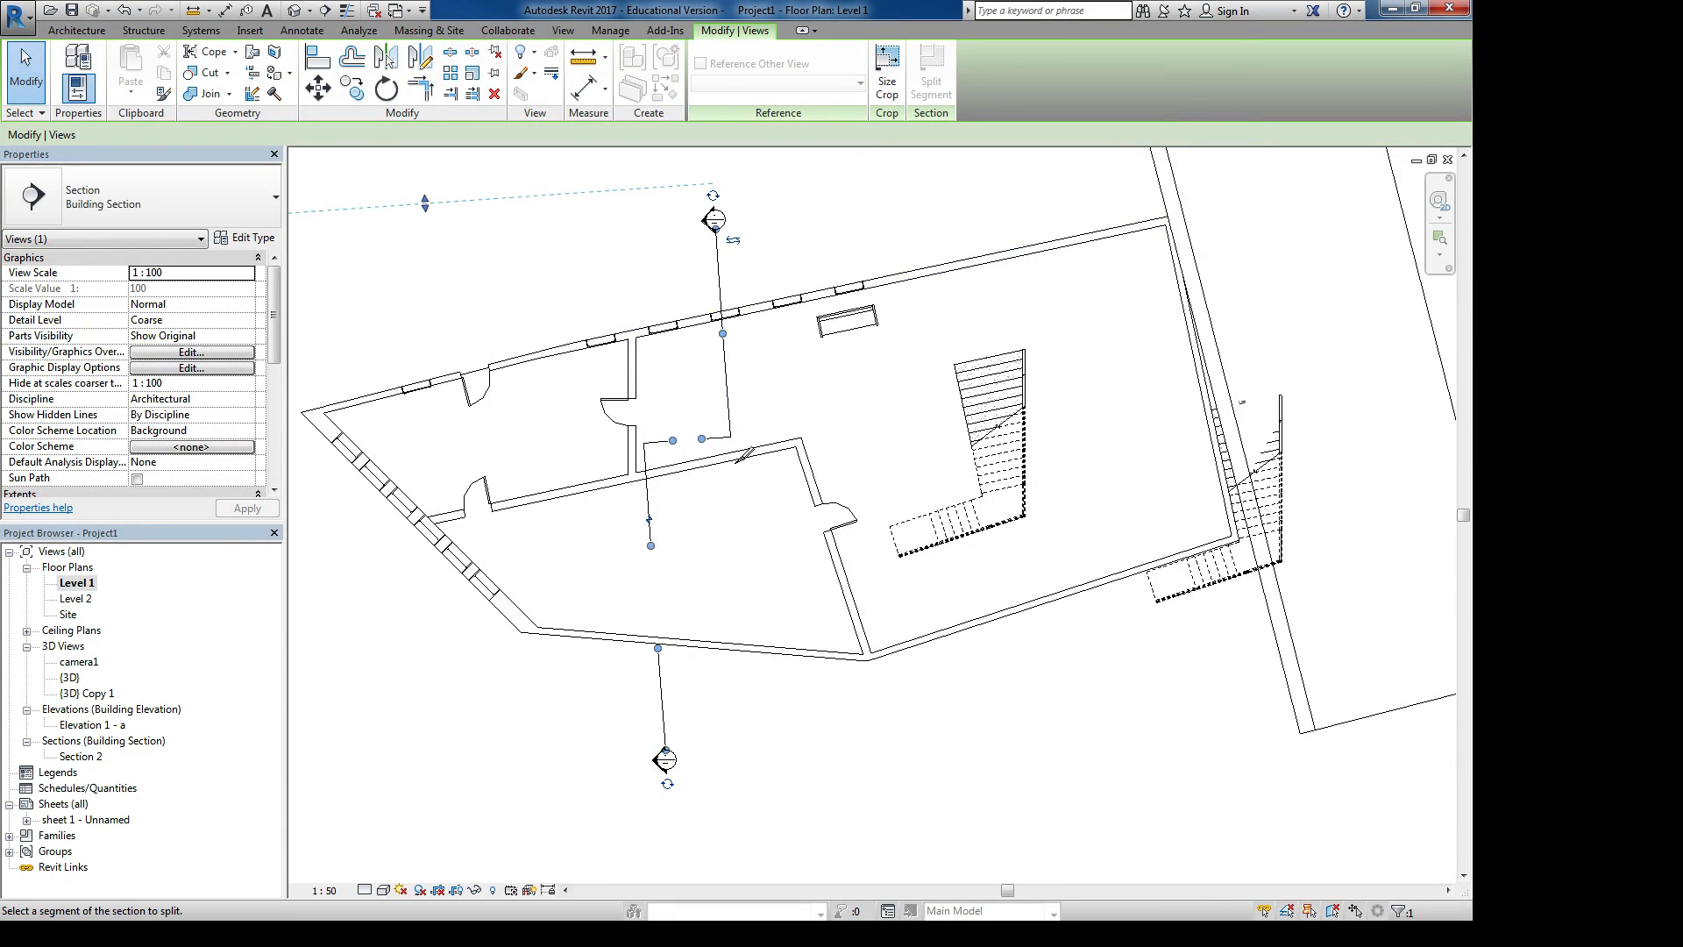
{"action": "key", "text": "Escape"}
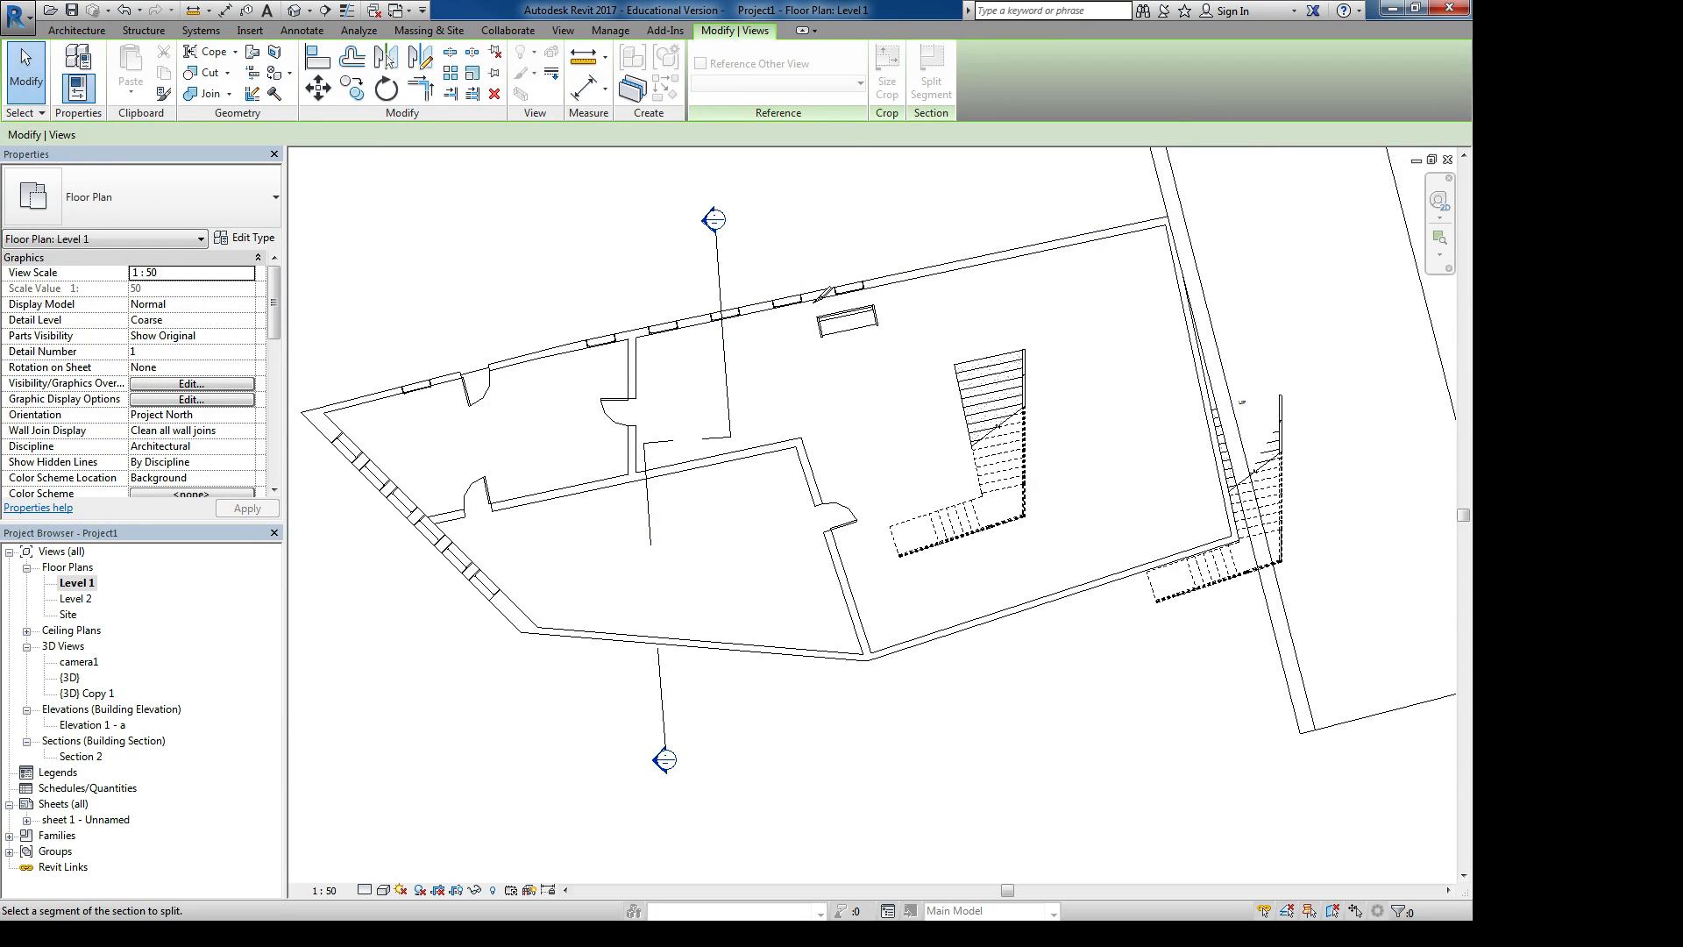
- Move the whole jogged section line toward the building's pointed end, so its upper part crosses the small room
{"action": "scroll", "coordinate": [577, 348], "scroll_direction": "down", "scroll_amount": 2}
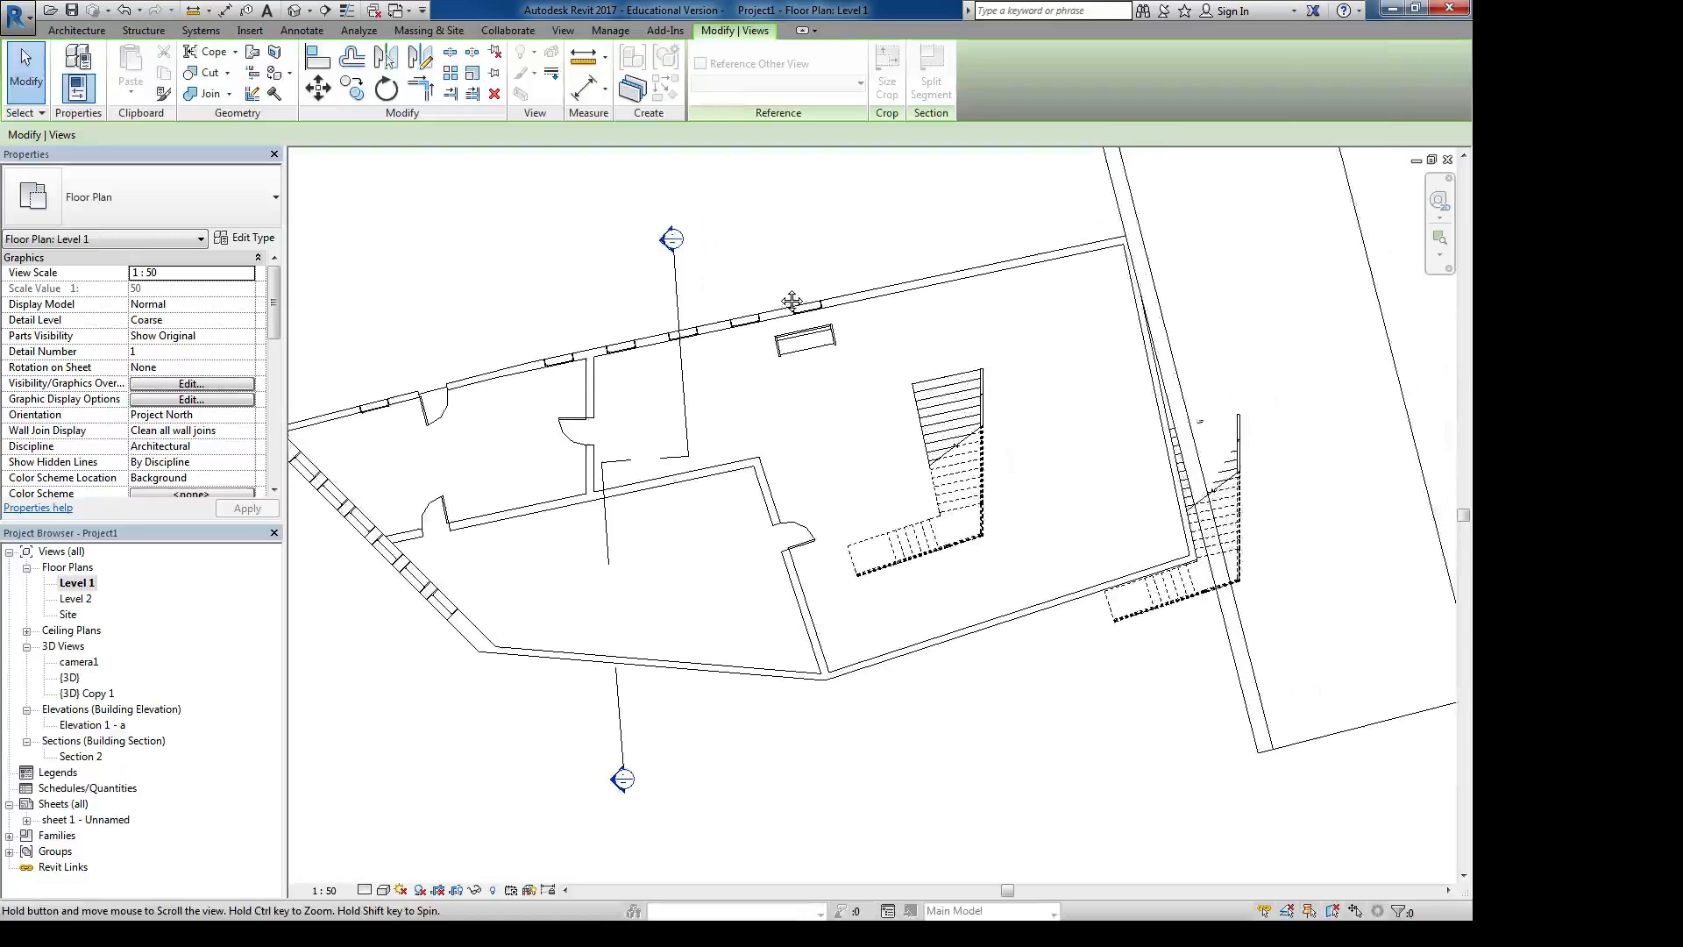
{"action": "key", "text": "Escape"}
{"action": "left_click_drag", "start_coordinate": [688, 282], "coordinate": [580, 302]}
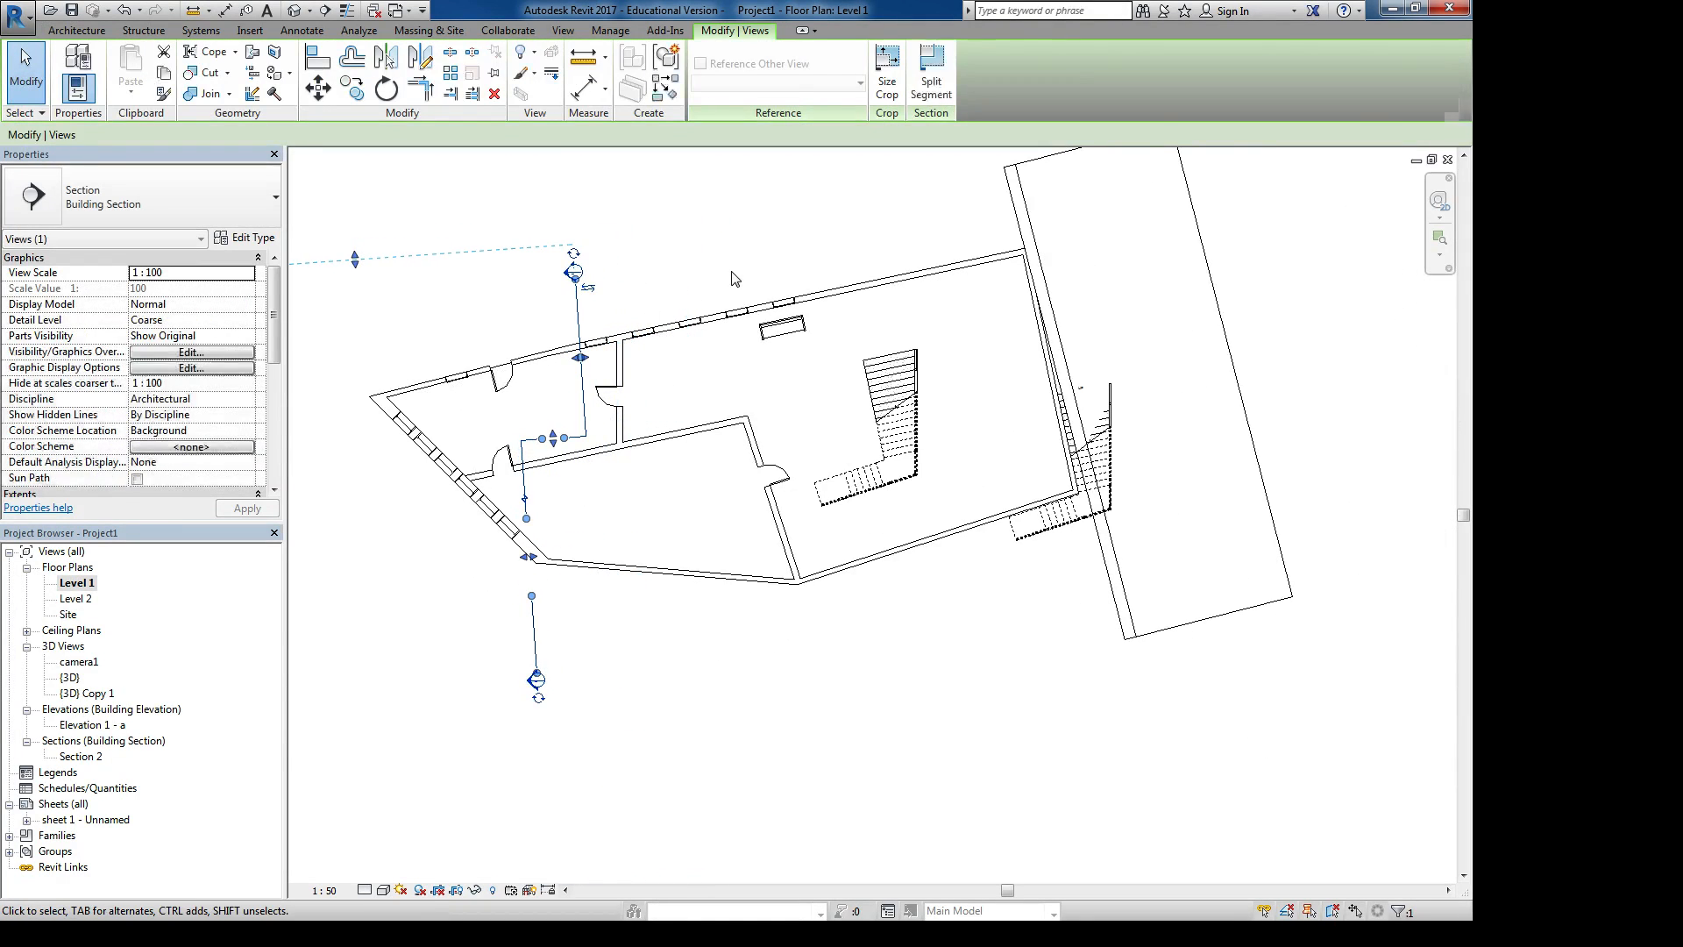
{"action": "left_click", "coordinate": [684, 263]}
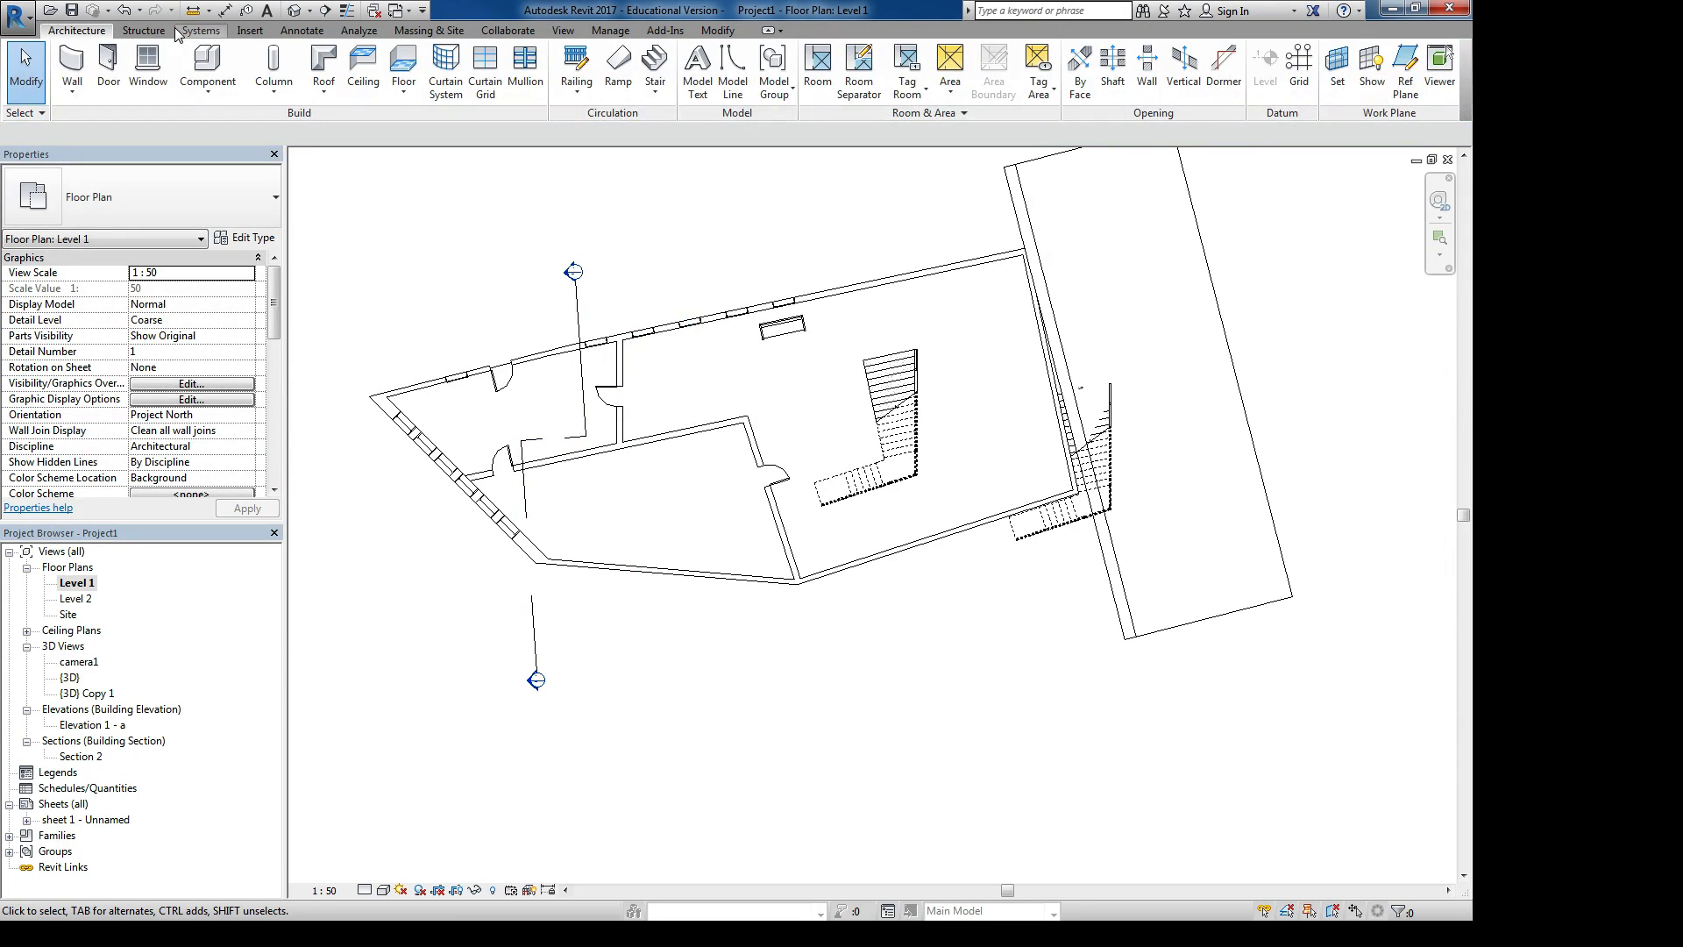
{"action": "left_click", "coordinate": [562, 32]}
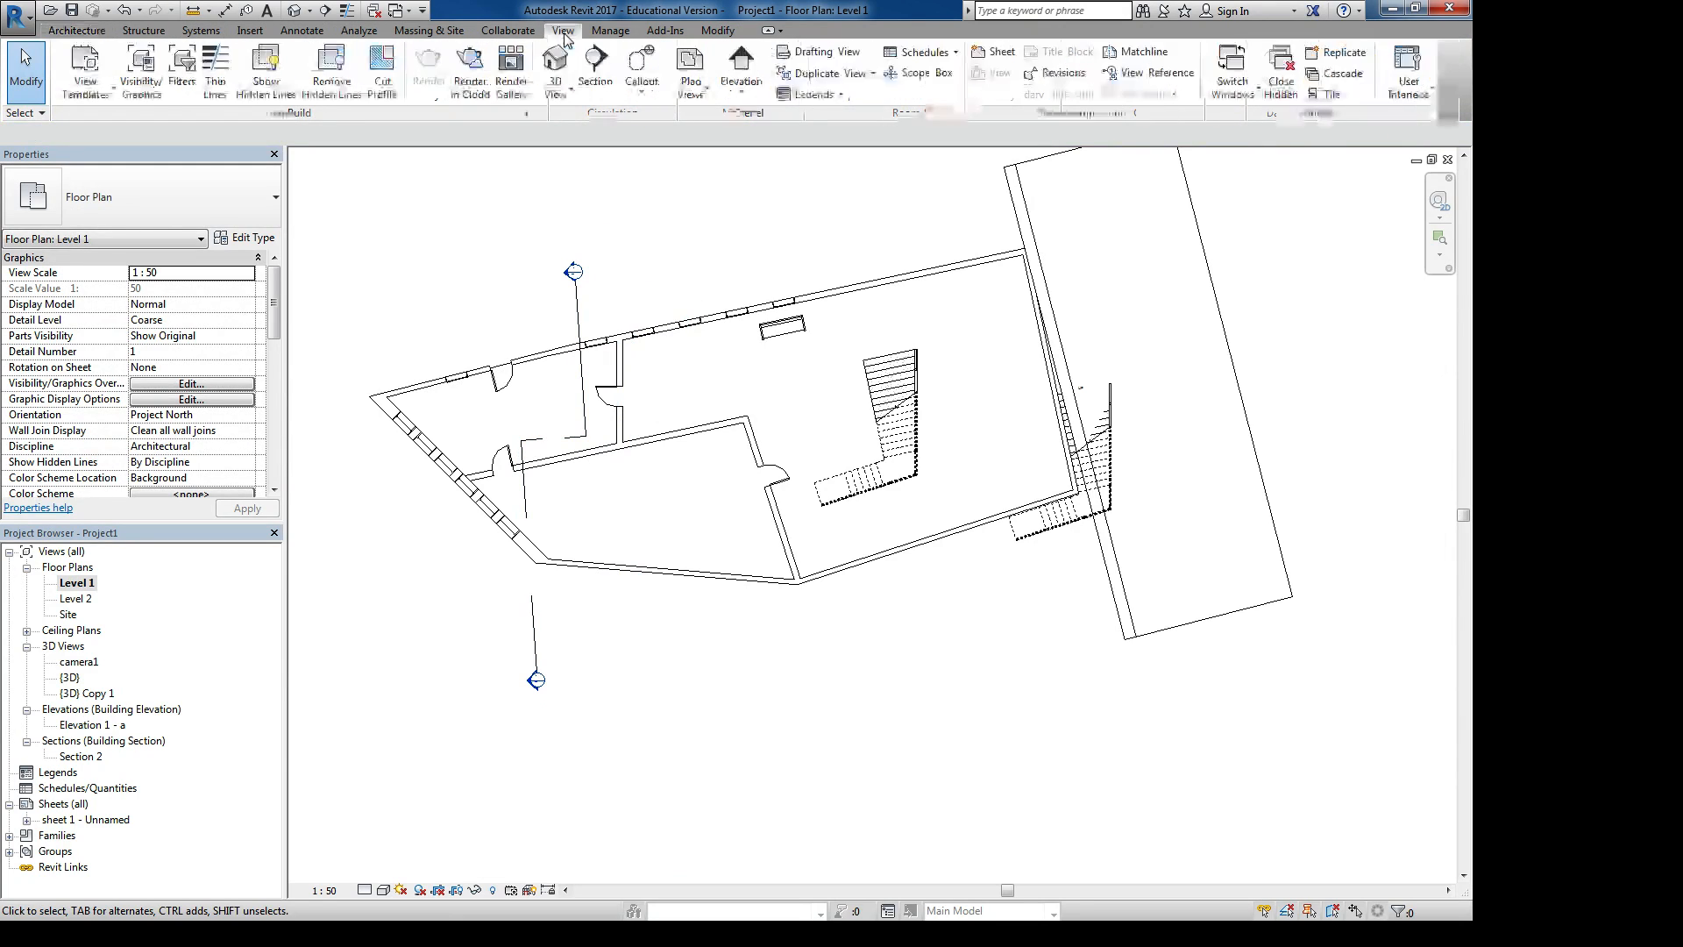
{"action": "left_click", "coordinate": [593, 68]}
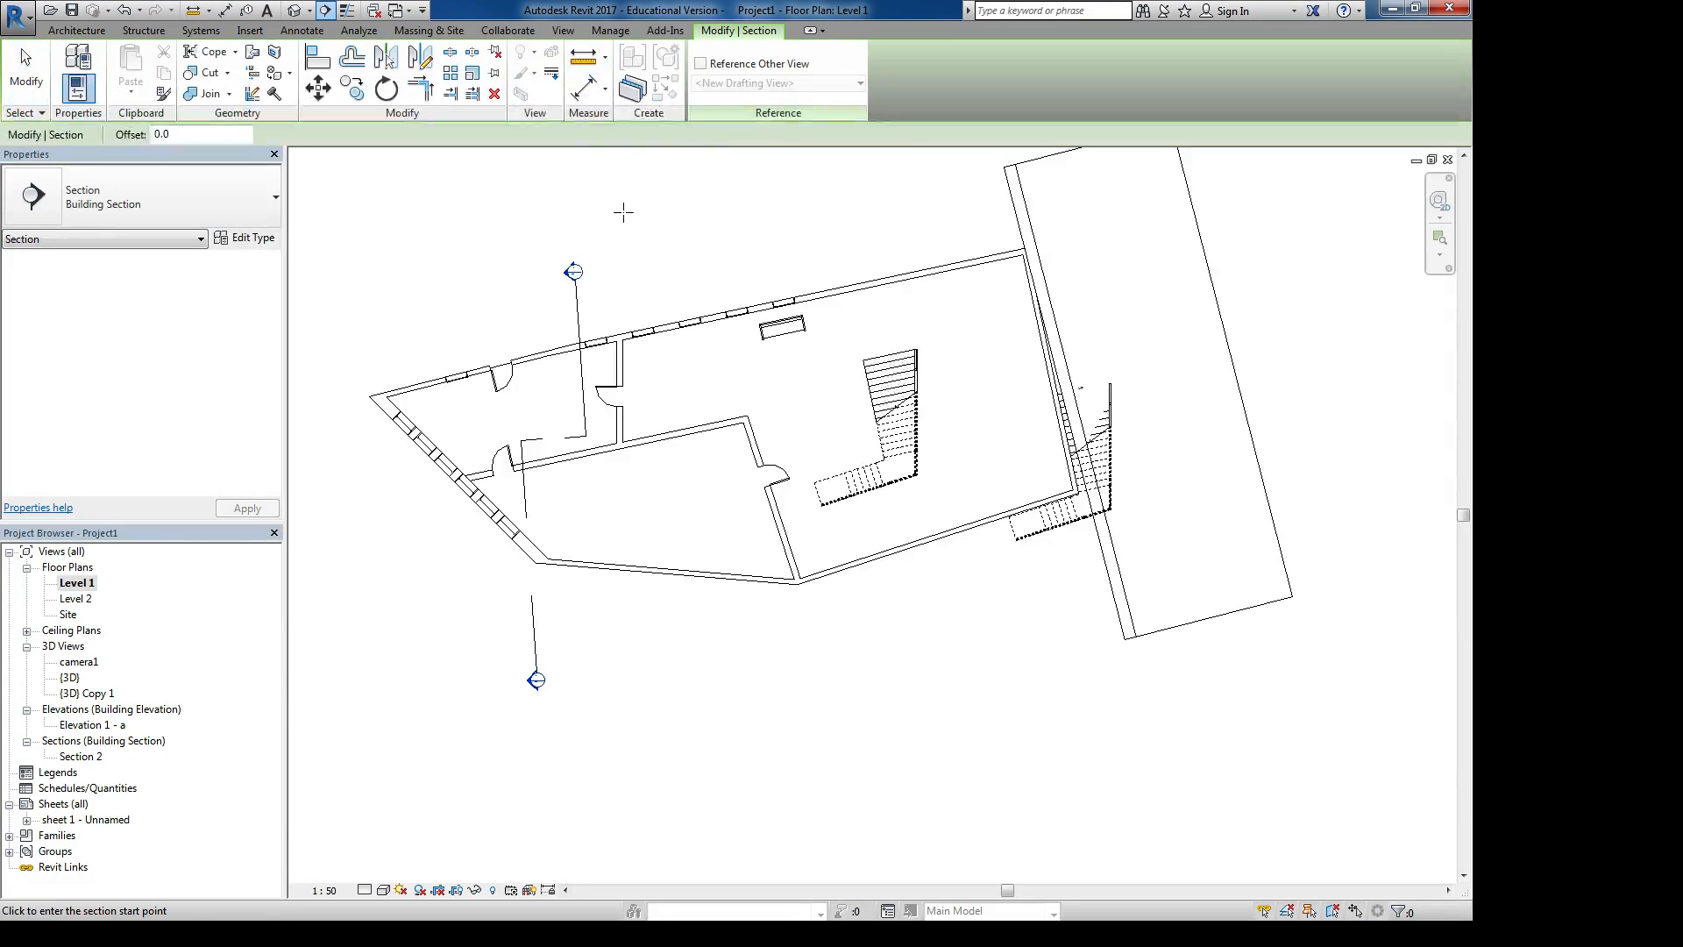
{"action": "key", "text": "Escape"}
- Rotate the jogged section line about its centre until its long segments run perpendicular to the building's long windowed wall
{"action": "left_click", "coordinate": [576, 302]}
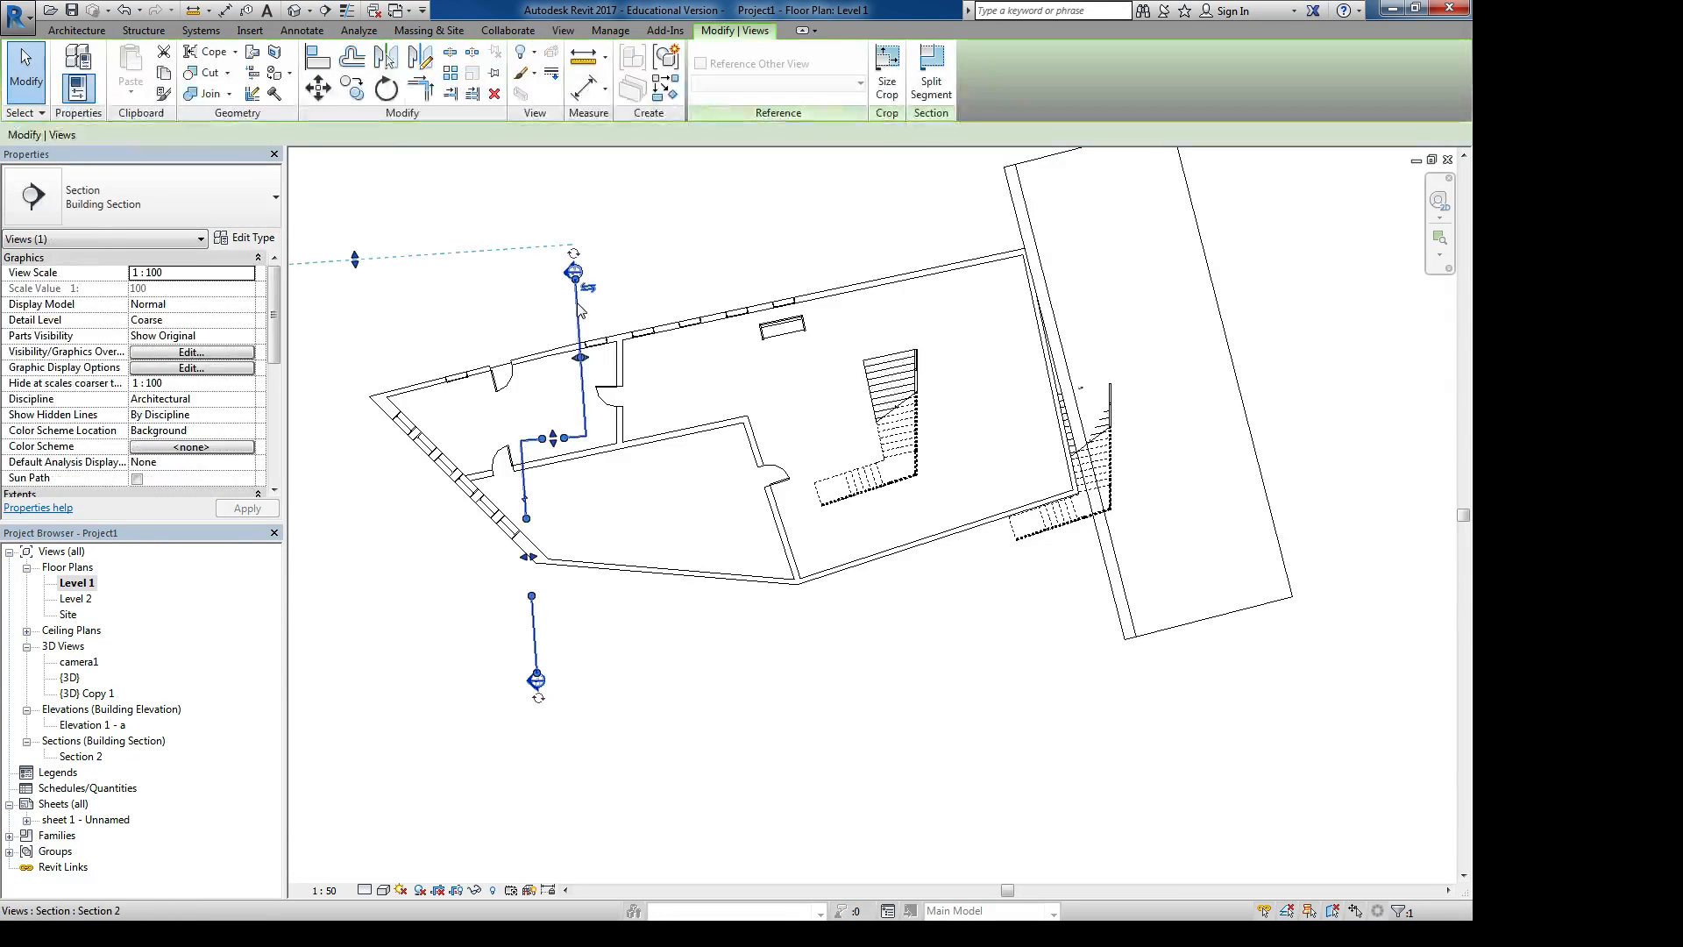
{"action": "scroll", "coordinate": [578, 315], "scroll_direction": "up", "scroll_amount": 3}
{"action": "middle_click_drag", "start_coordinate": [642, 249], "coordinate": [694, 235]}
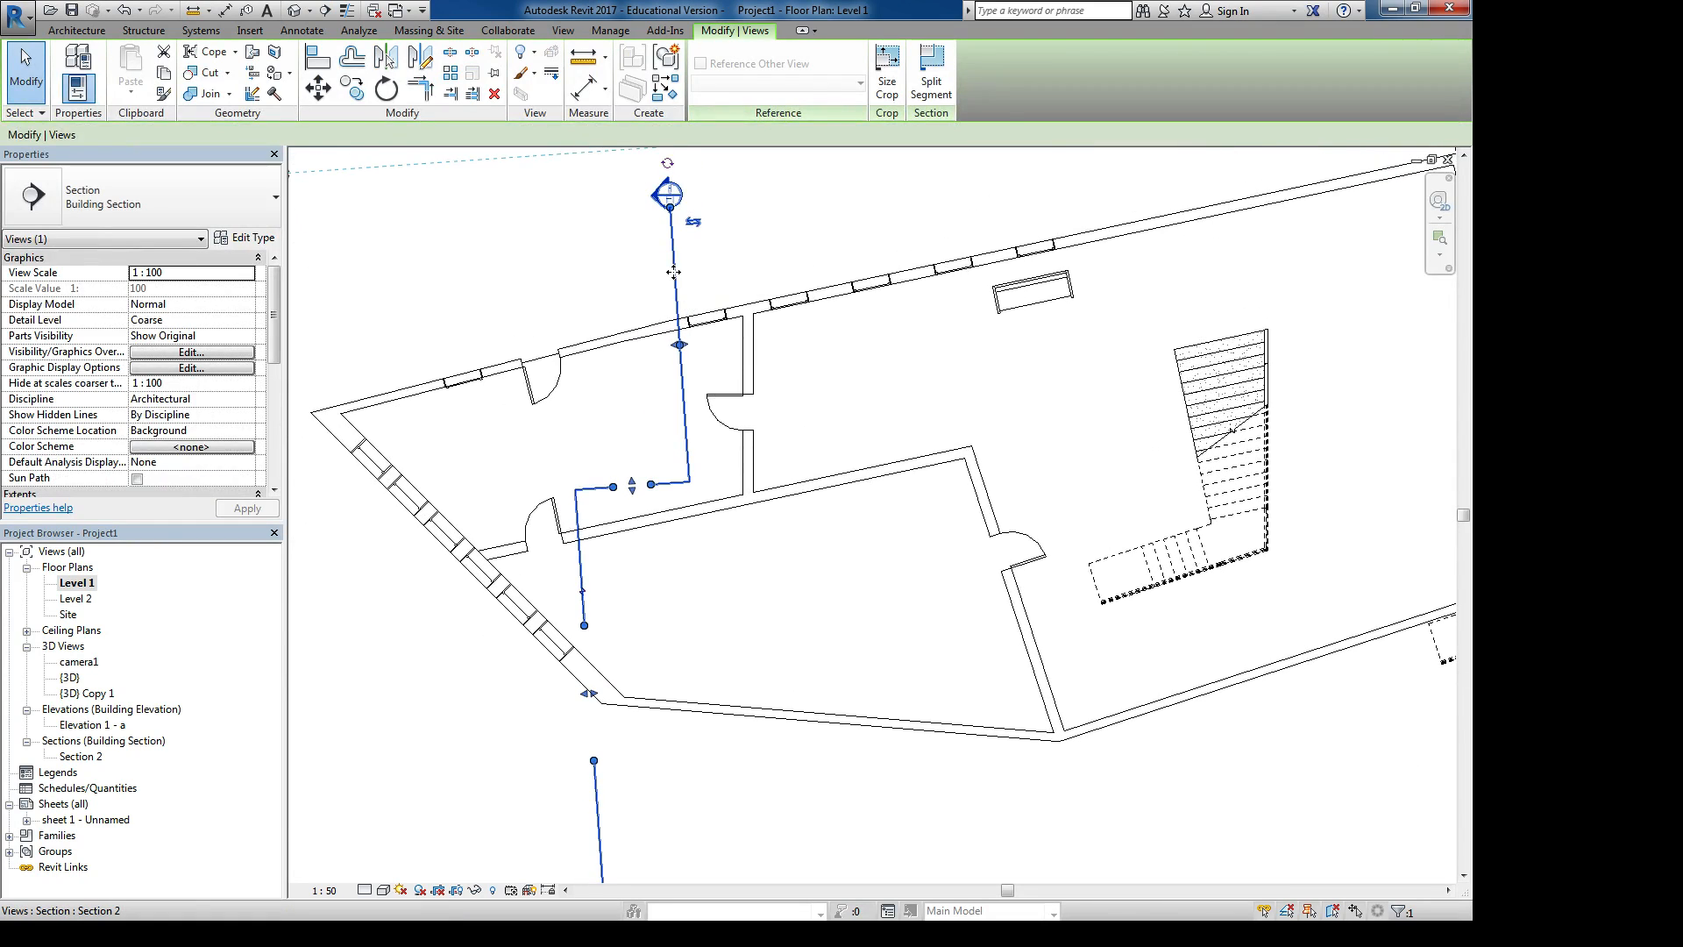
{"action": "scroll", "coordinate": [683, 274], "scroll_direction": "down", "scroll_amount": 2}
{"action": "key", "text": "o"}
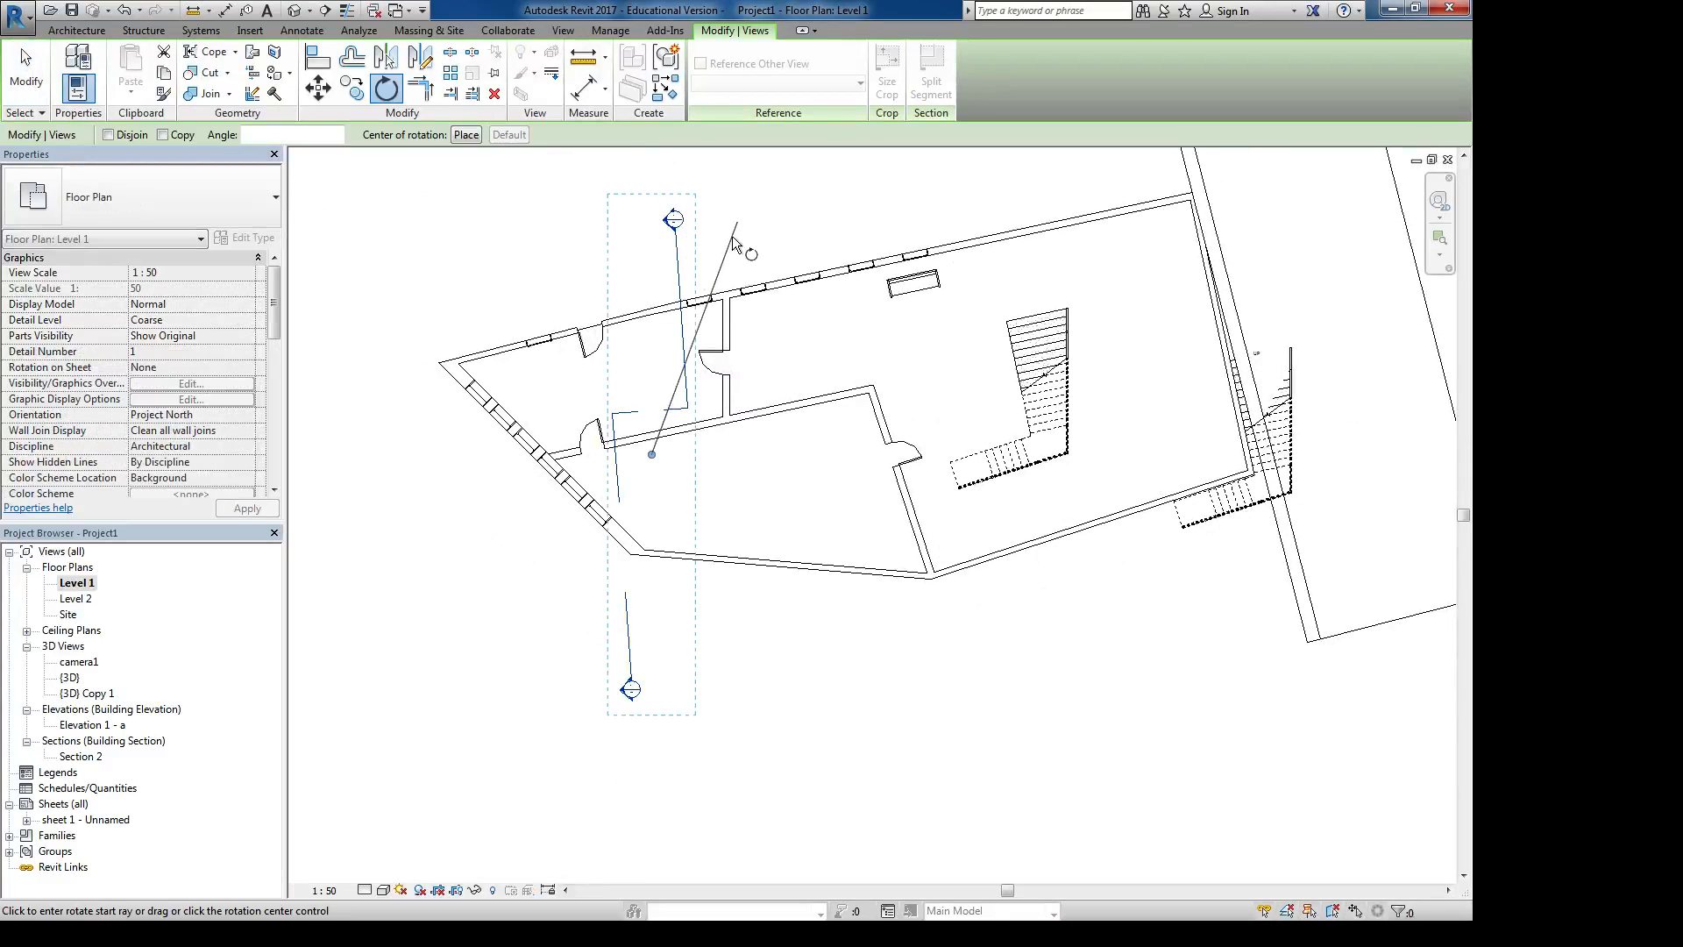
{"action": "left_click", "coordinate": [734, 238]}
{"action": "left_click", "coordinate": [749, 246]}
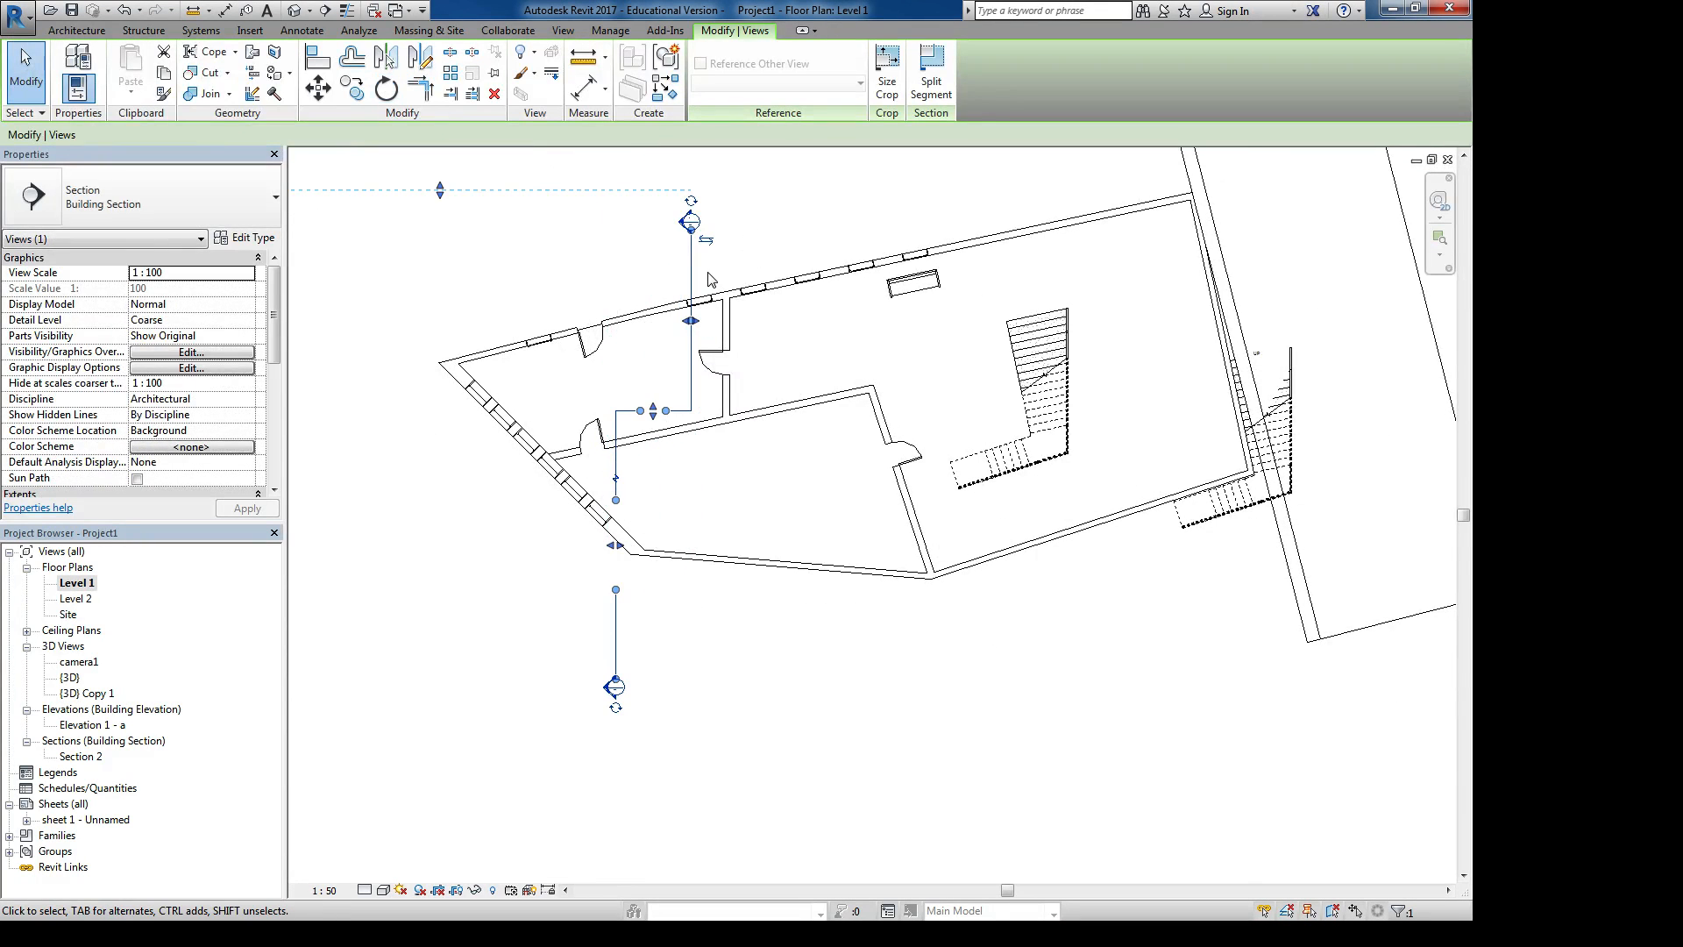
{"action": "key", "text": "o"}
{"action": "left_click", "coordinate": [722, 191]}
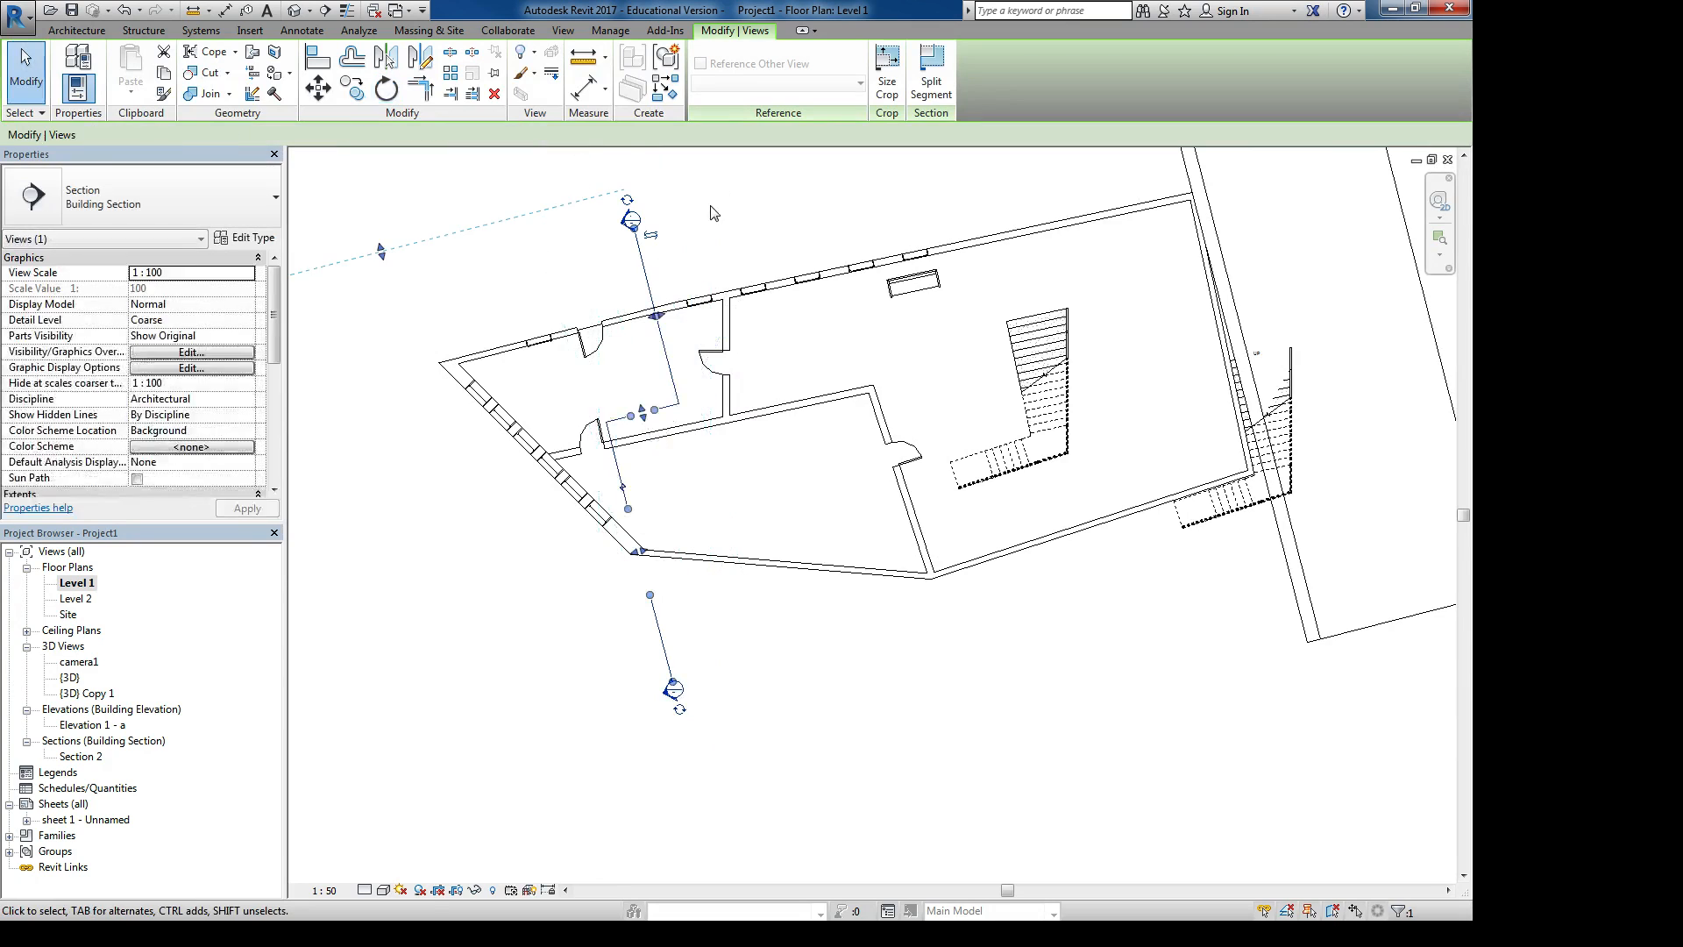
{"action": "scroll", "coordinate": [455, 420], "scroll_direction": "down", "scroll_amount": 2}
{"action": "key", "text": "Escape"}
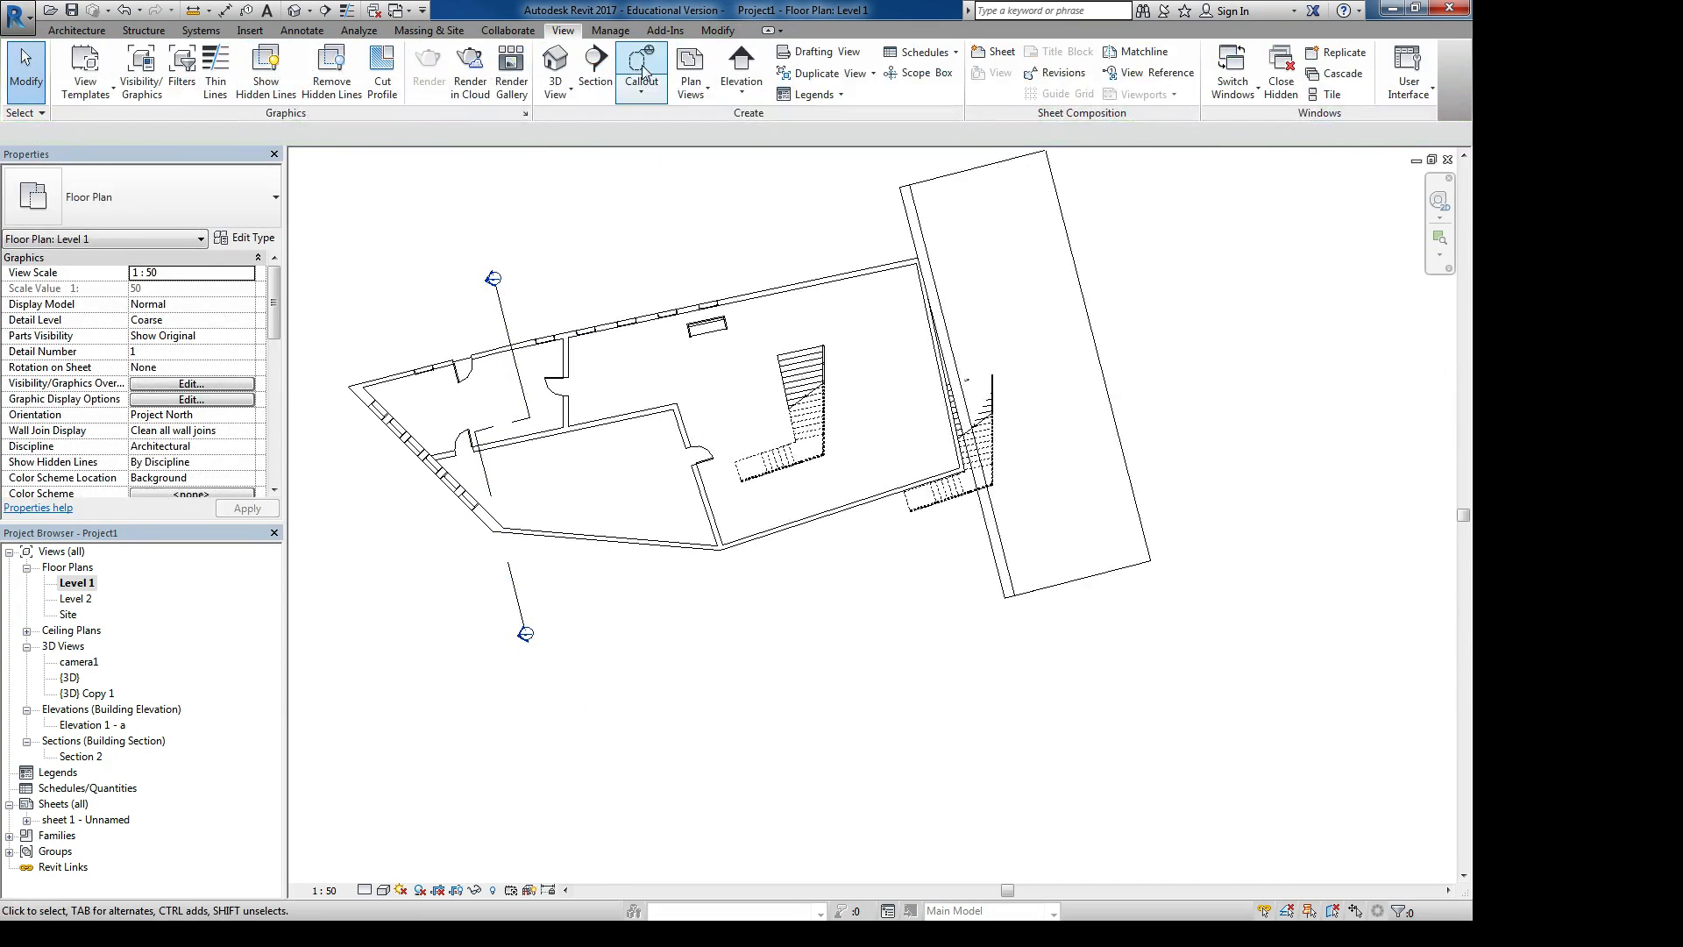
{"action": "left_click", "coordinate": [595, 70]}
{"action": "left_click", "coordinate": [764, 207]}
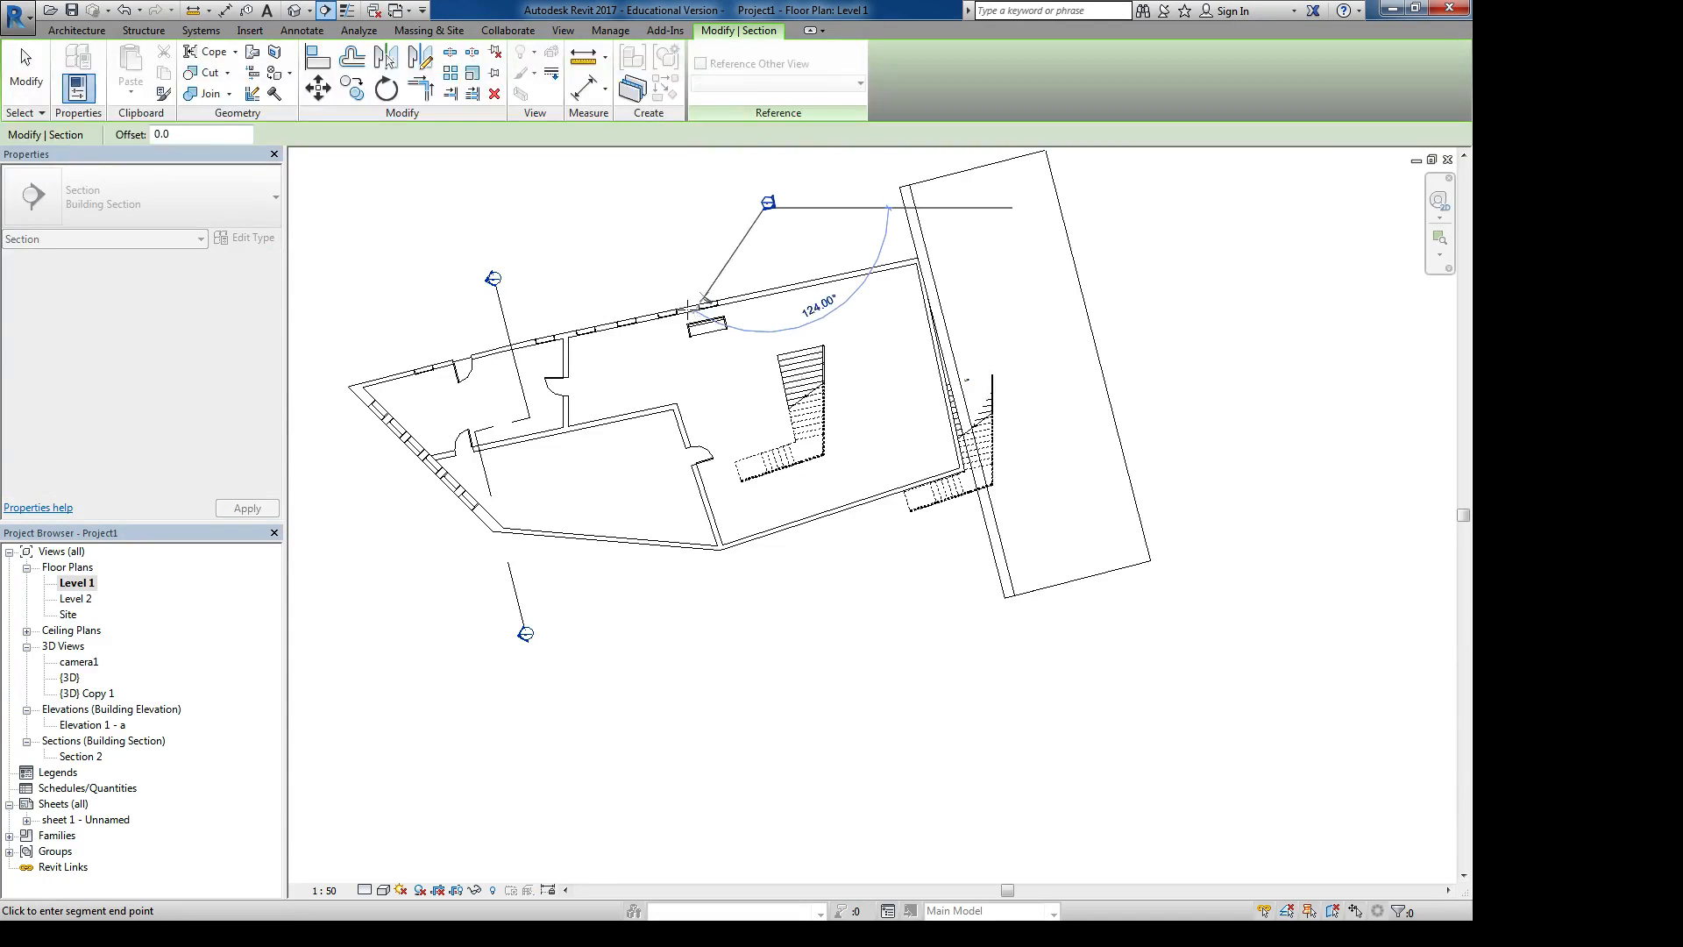
{"action": "key", "text": "Escape"}
{"action": "key", "text": "Escape"}
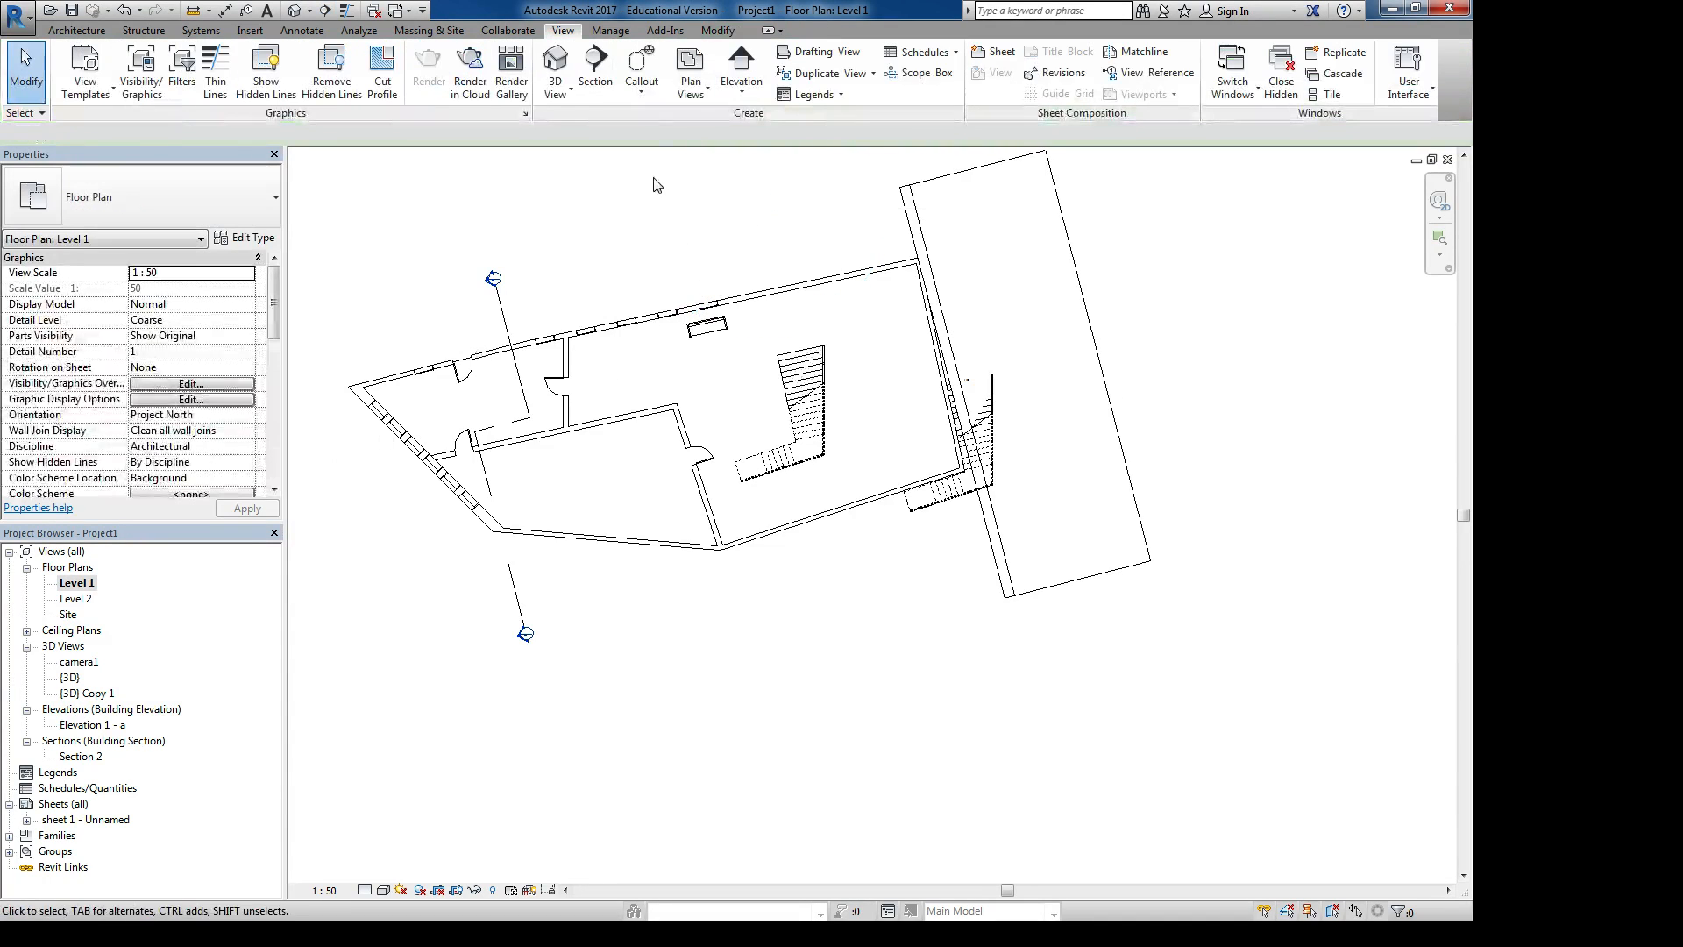
- Draw a building section parallel to the long windowed wall, from outside the pointed end to the large room beside the stairs
{"action": "left_click", "coordinate": [595, 68]}
{"action": "left_click", "coordinate": [321, 460]}
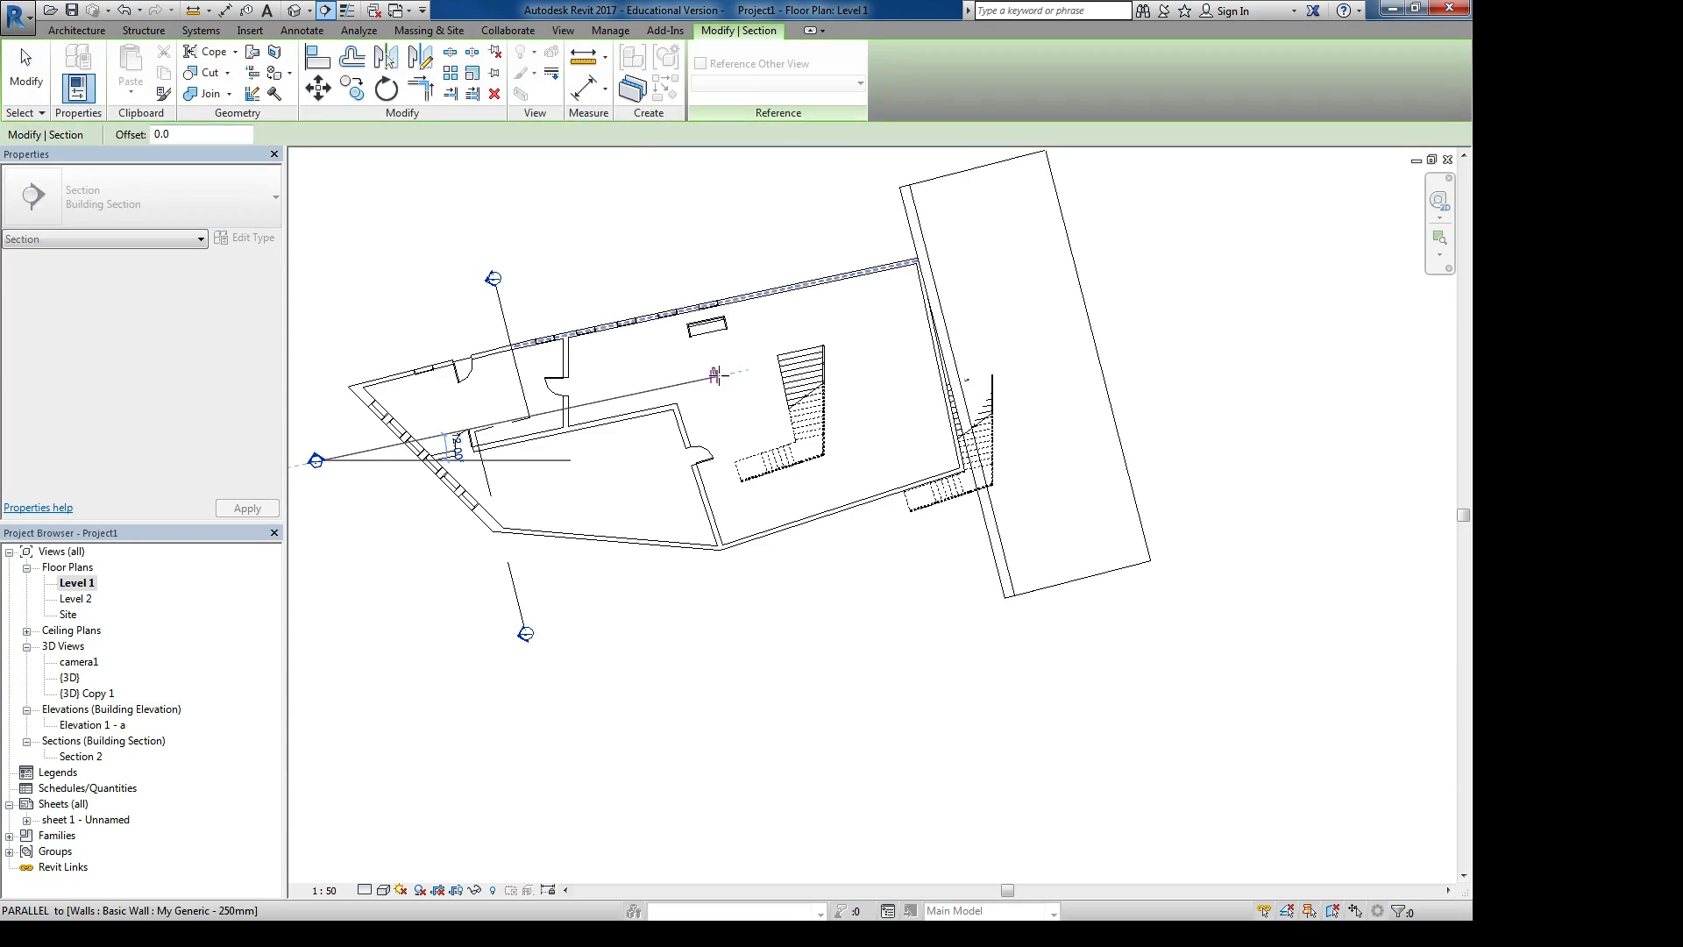
{"action": "left_click", "coordinate": [717, 374]}
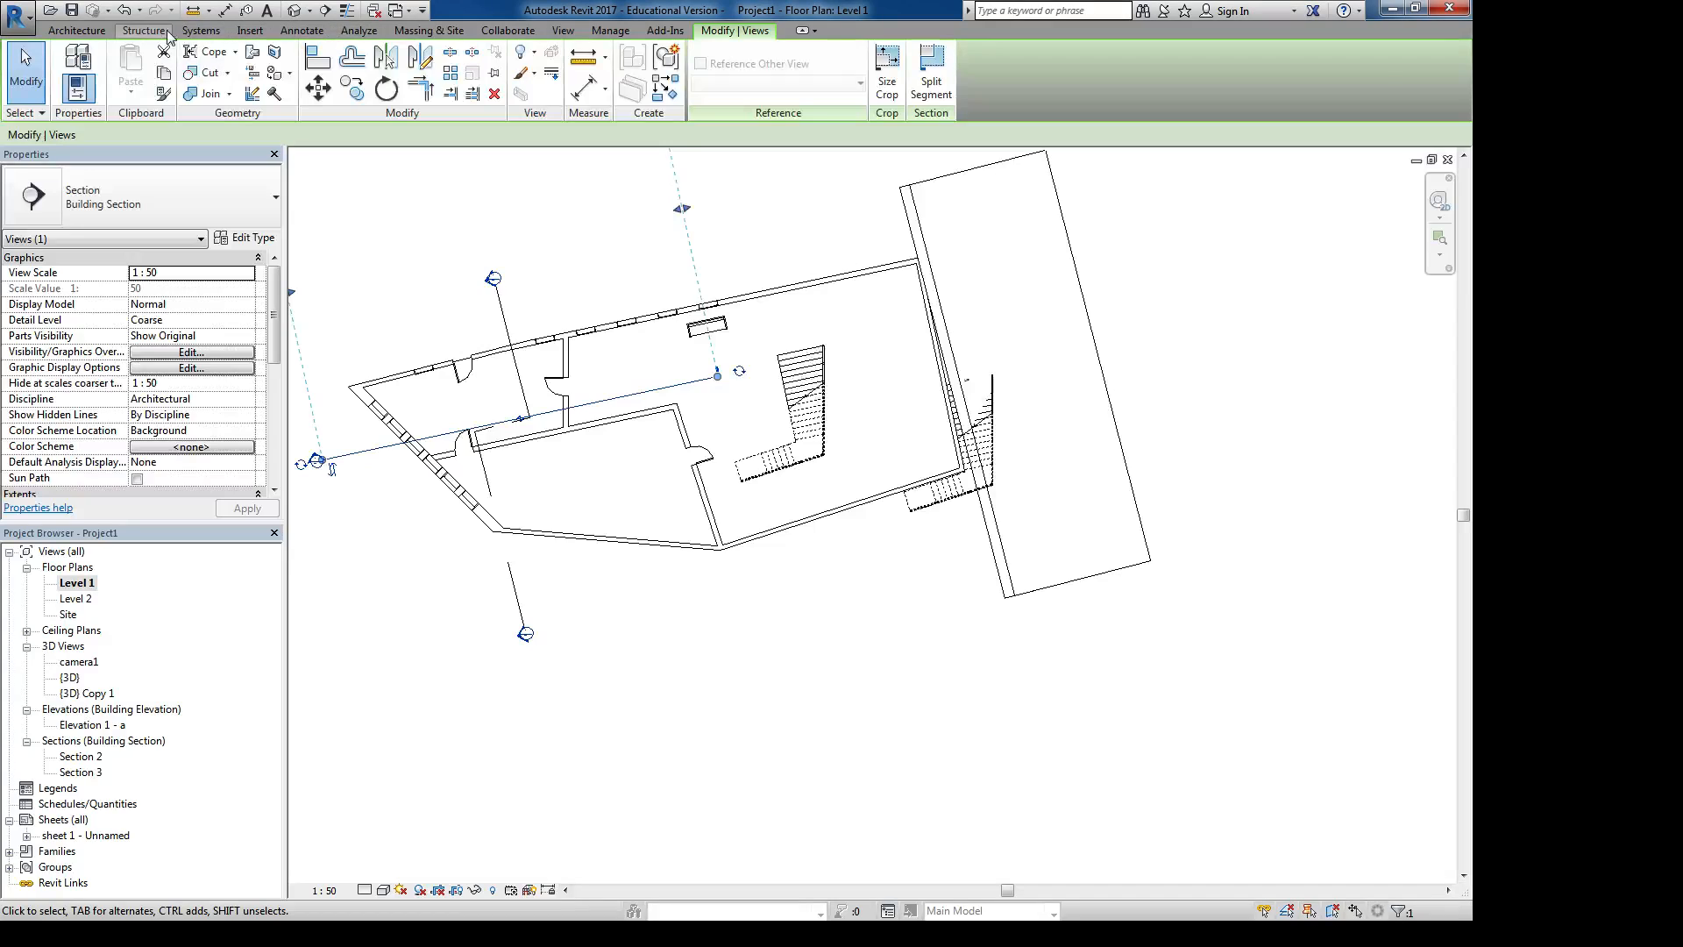
- Draw a second building section from the first one's inner end, diagonally across the stairs to outside the building near the exterior stairs
{"action": "left_click", "coordinate": [563, 30]}
{"action": "left_click", "coordinate": [597, 68]}
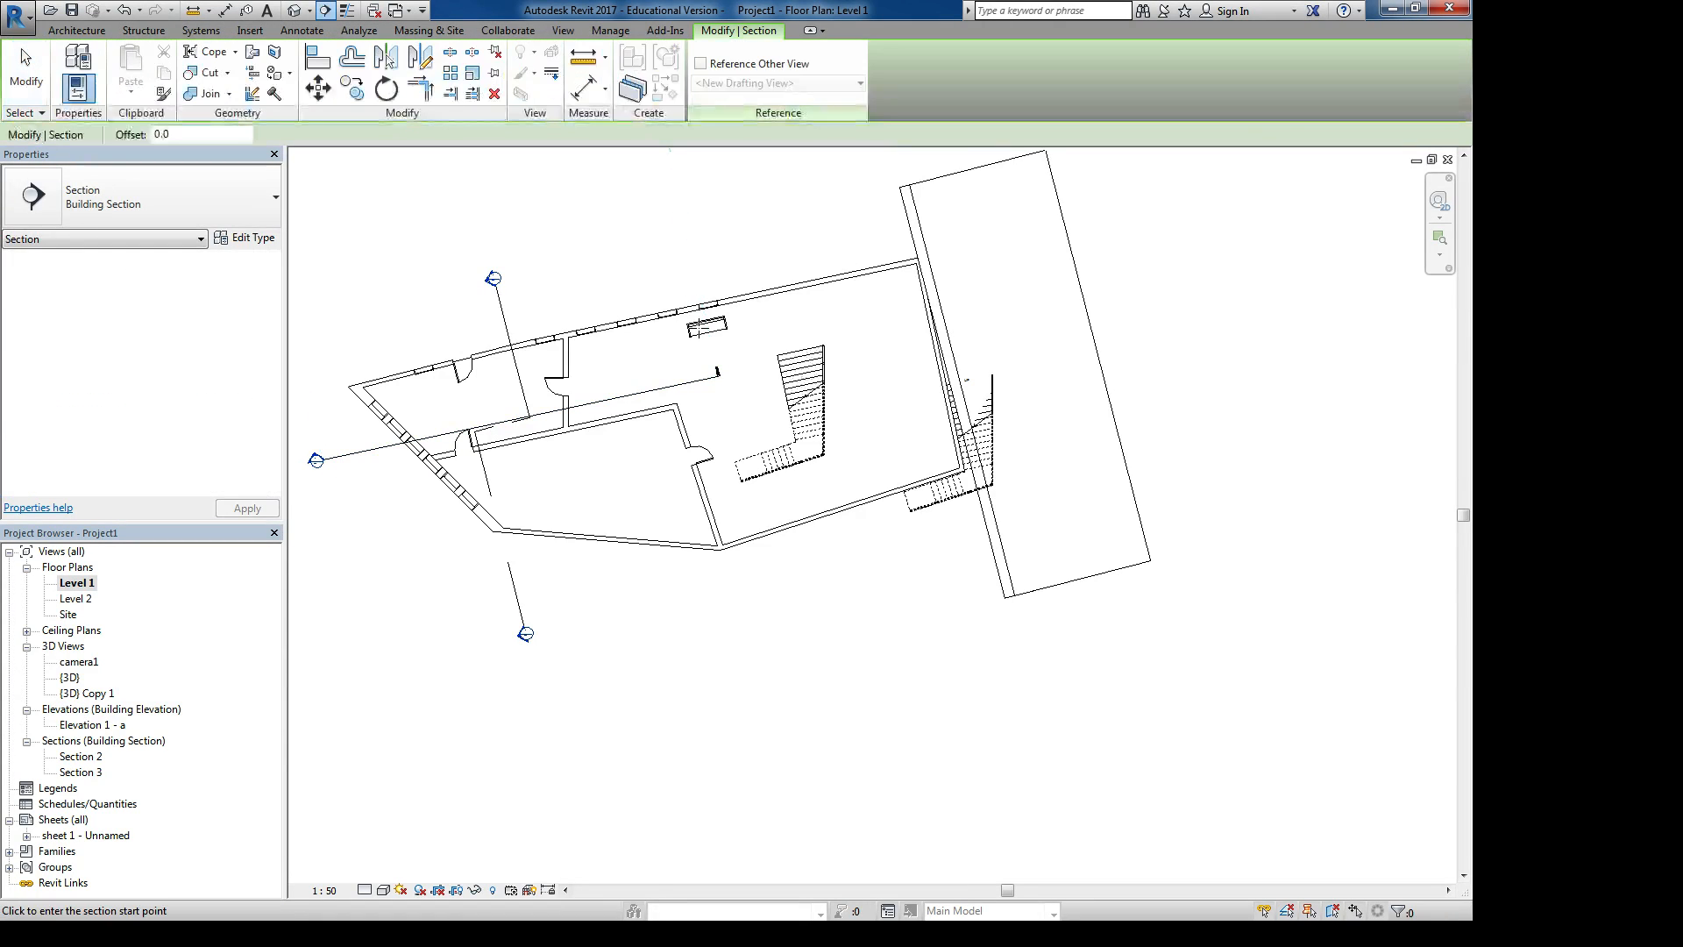
{"action": "left_click", "coordinate": [718, 373]}
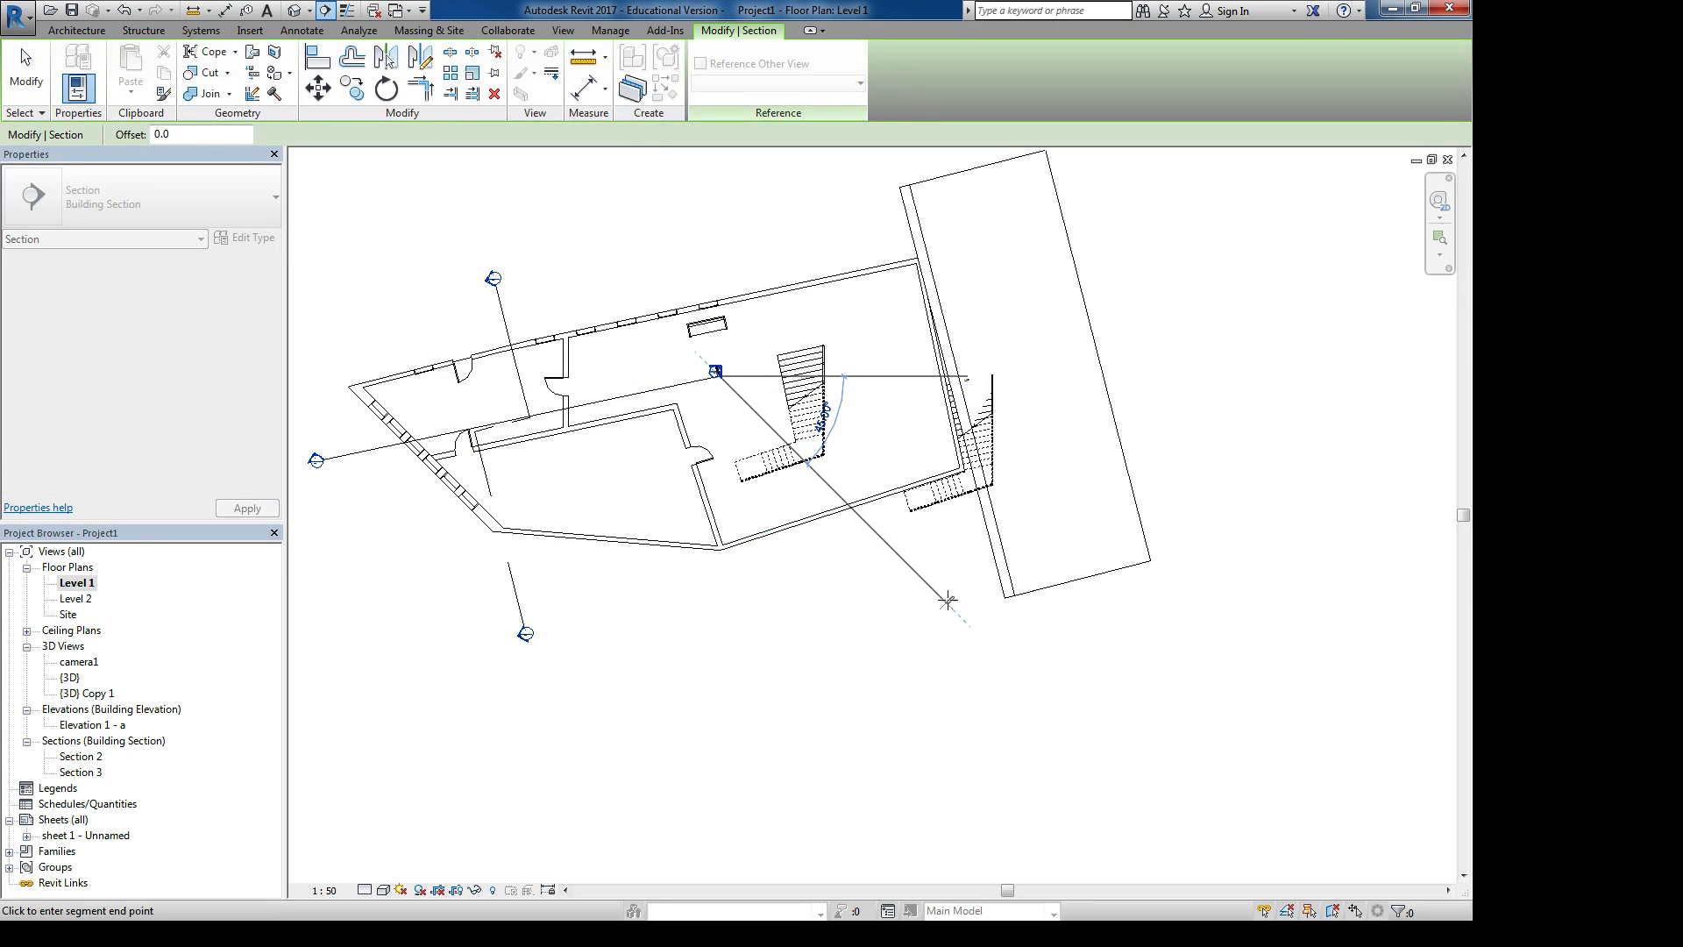
{"action": "left_click", "coordinate": [969, 572]}
{"action": "key", "text": "Escape"}
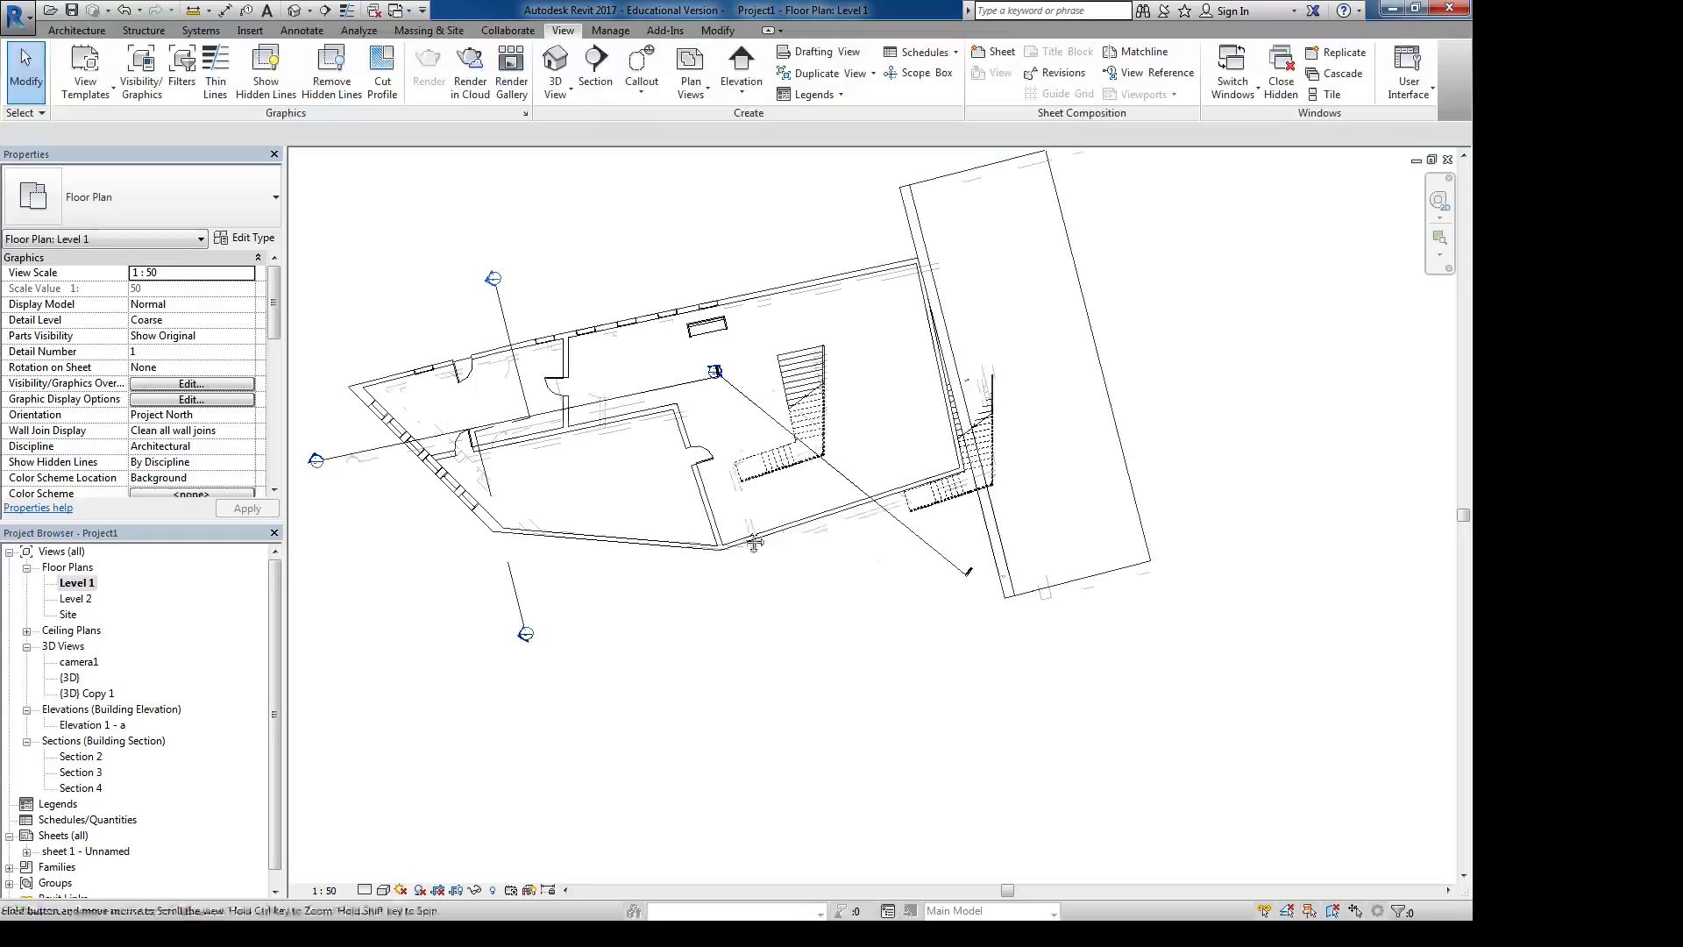
- Select the diagonal section line and cycle its outer tail to a section head symbol
{"action": "middle_click_drag", "start_coordinate": [754, 542], "coordinate": [889, 538]}
{"action": "left_click", "coordinate": [972, 467]}
{"action": "scroll", "coordinate": [1092, 586], "scroll_direction": "up", "scroll_amount": 1}
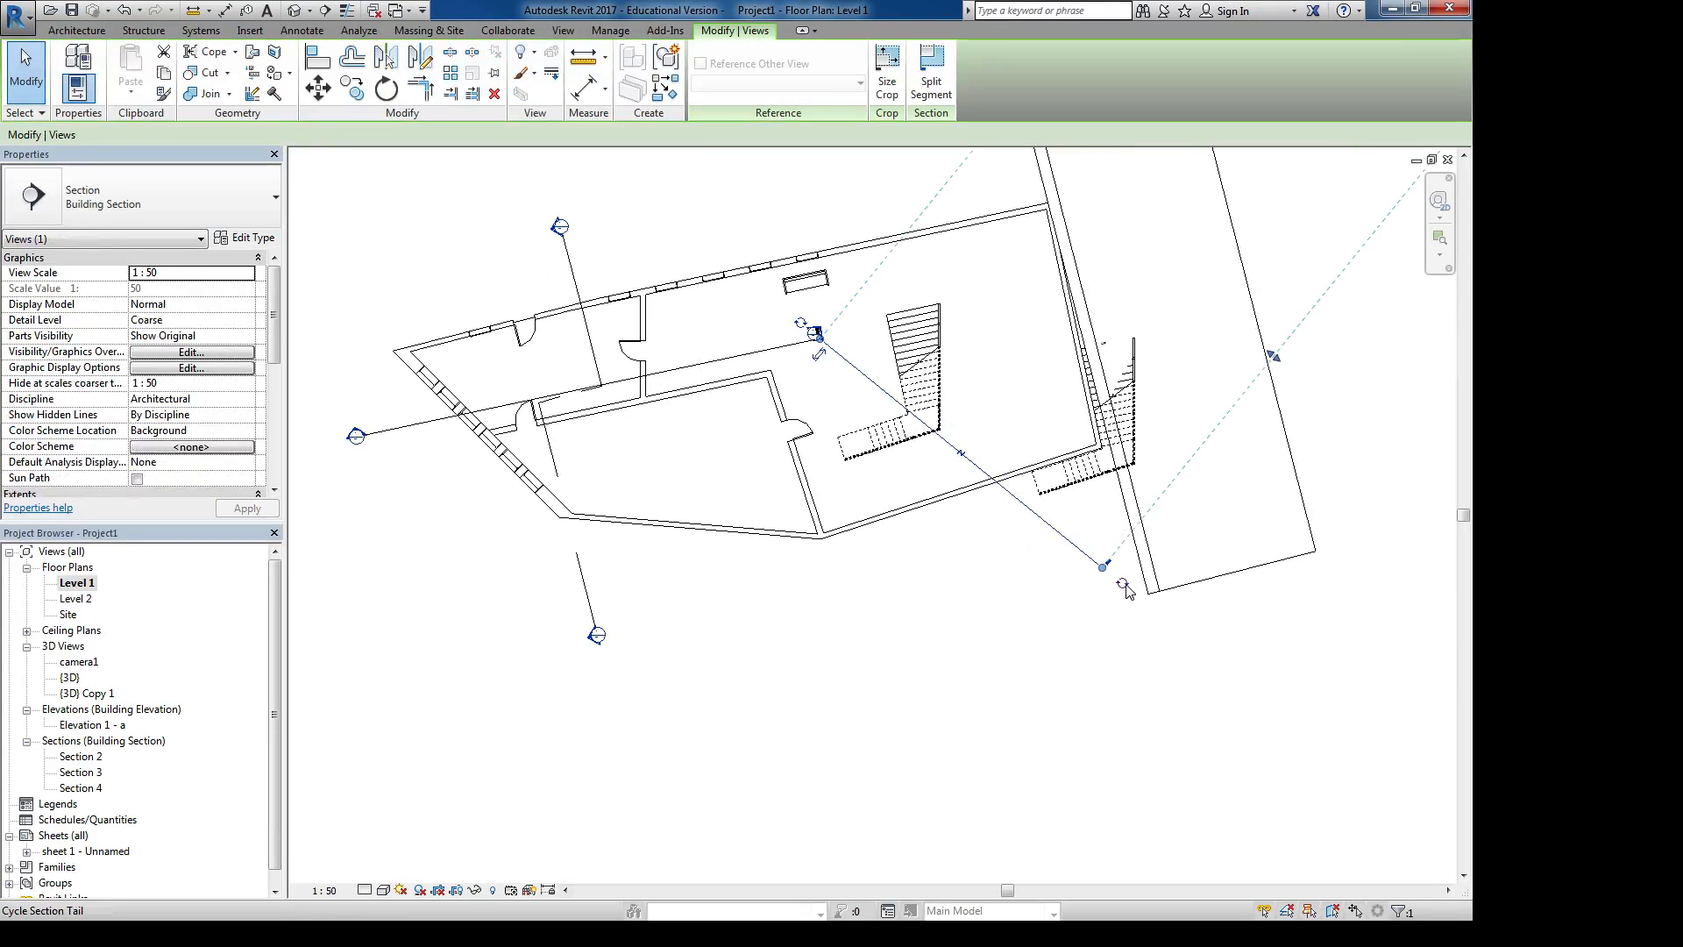
{"action": "scroll", "coordinate": [866, 389], "scroll_direction": "up", "scroll_amount": 3}
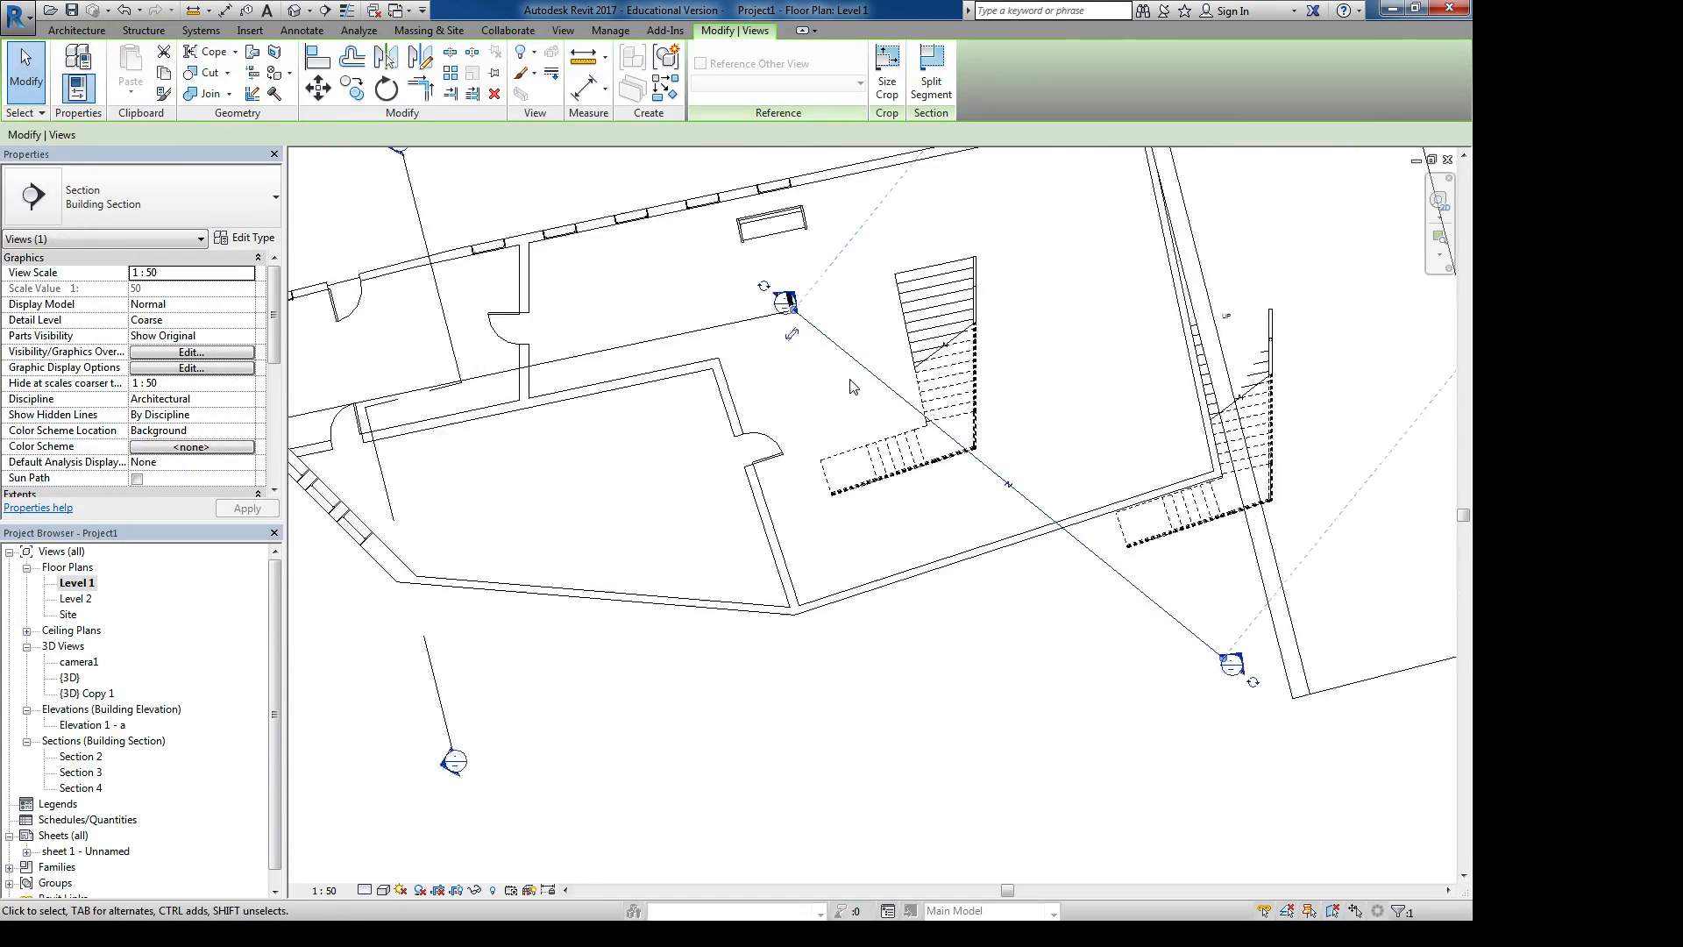
- Flip the view direction of the diagonal and the parallel building sections so both look away from the long windowed wall
{"action": "left_click", "coordinate": [787, 330]}
{"action": "scroll", "coordinate": [824, 377], "scroll_direction": "down", "scroll_amount": 3}
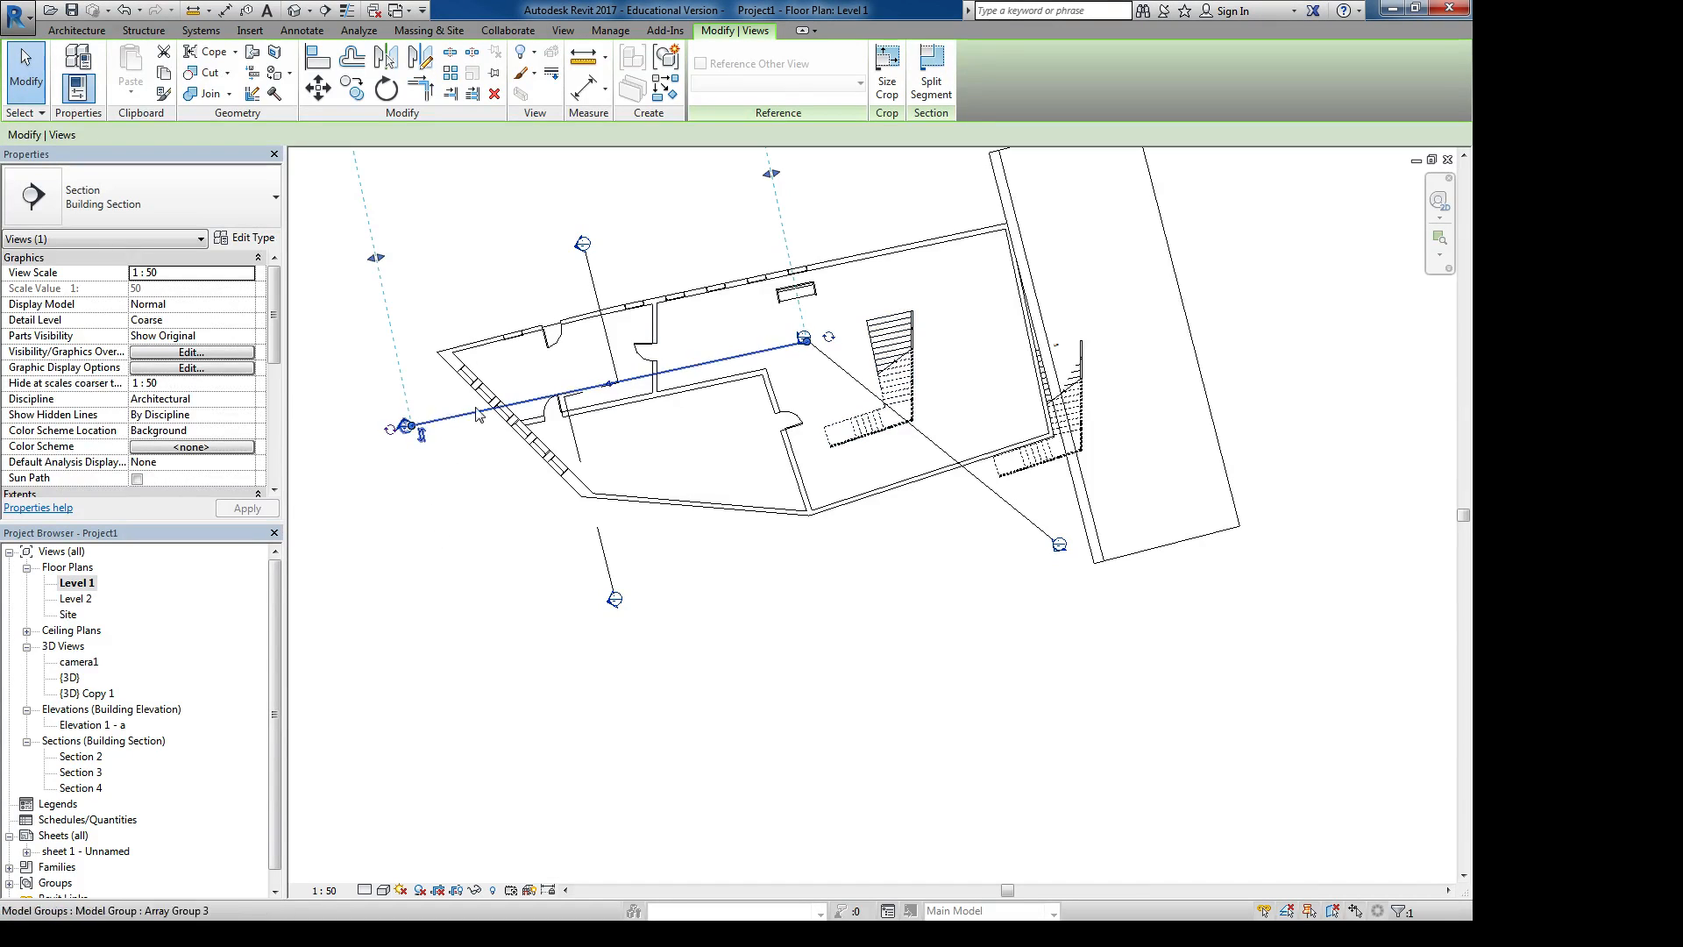
{"action": "left_click", "coordinate": [423, 443]}
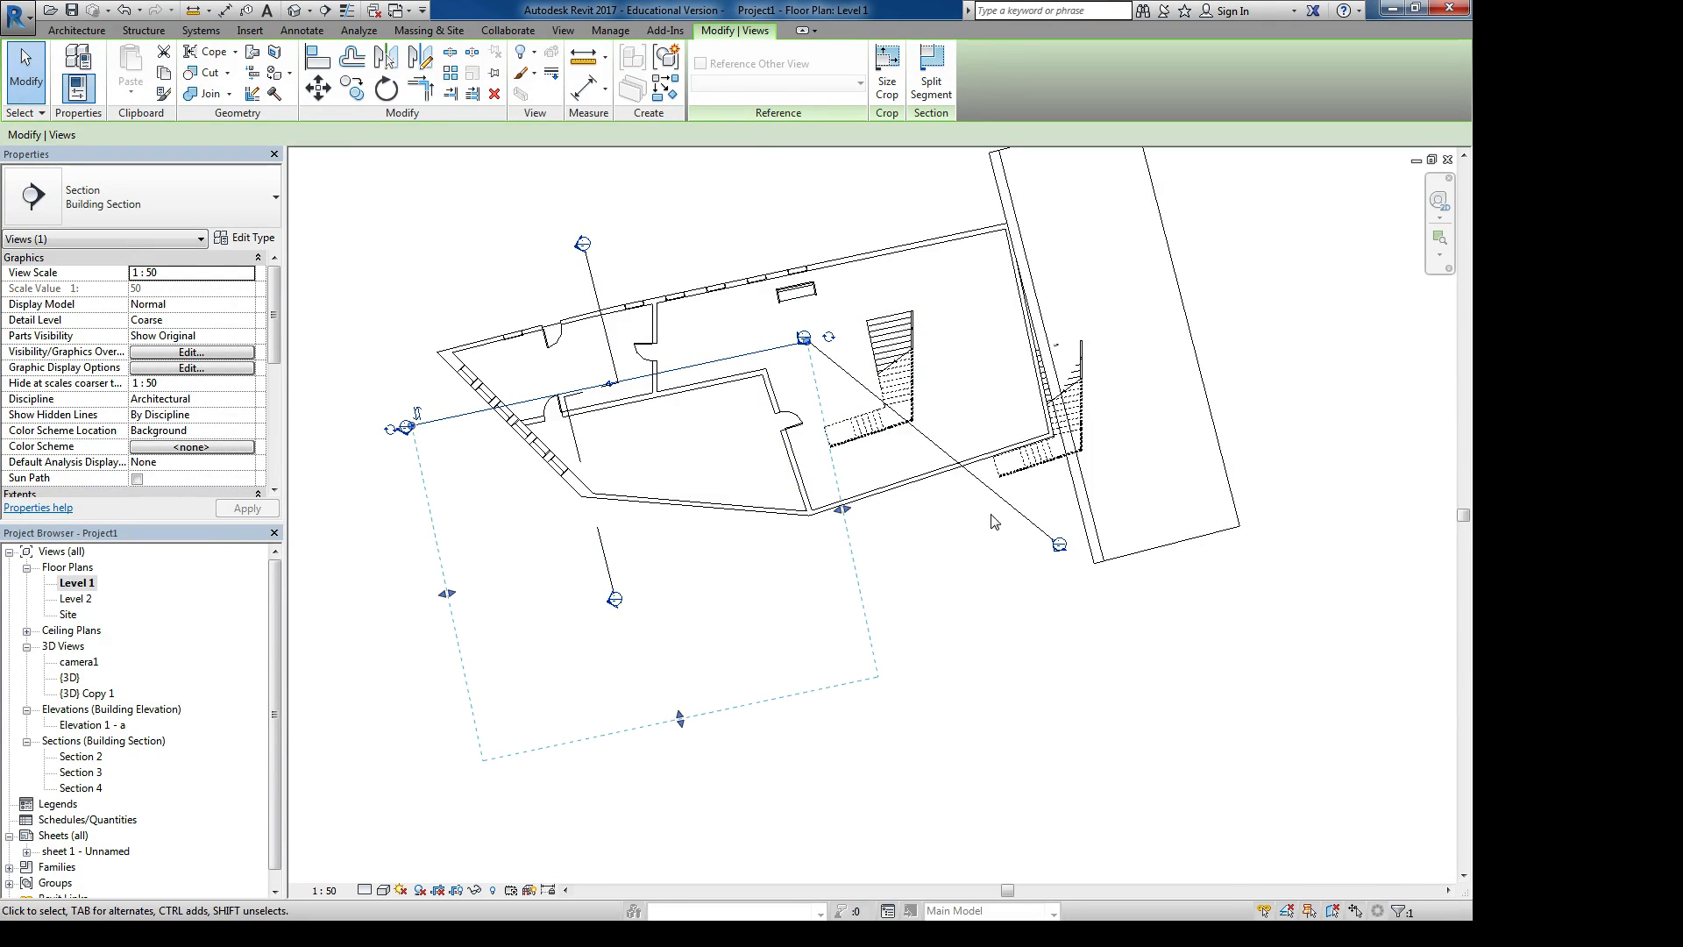
{"action": "left_click", "coordinate": [980, 469]}
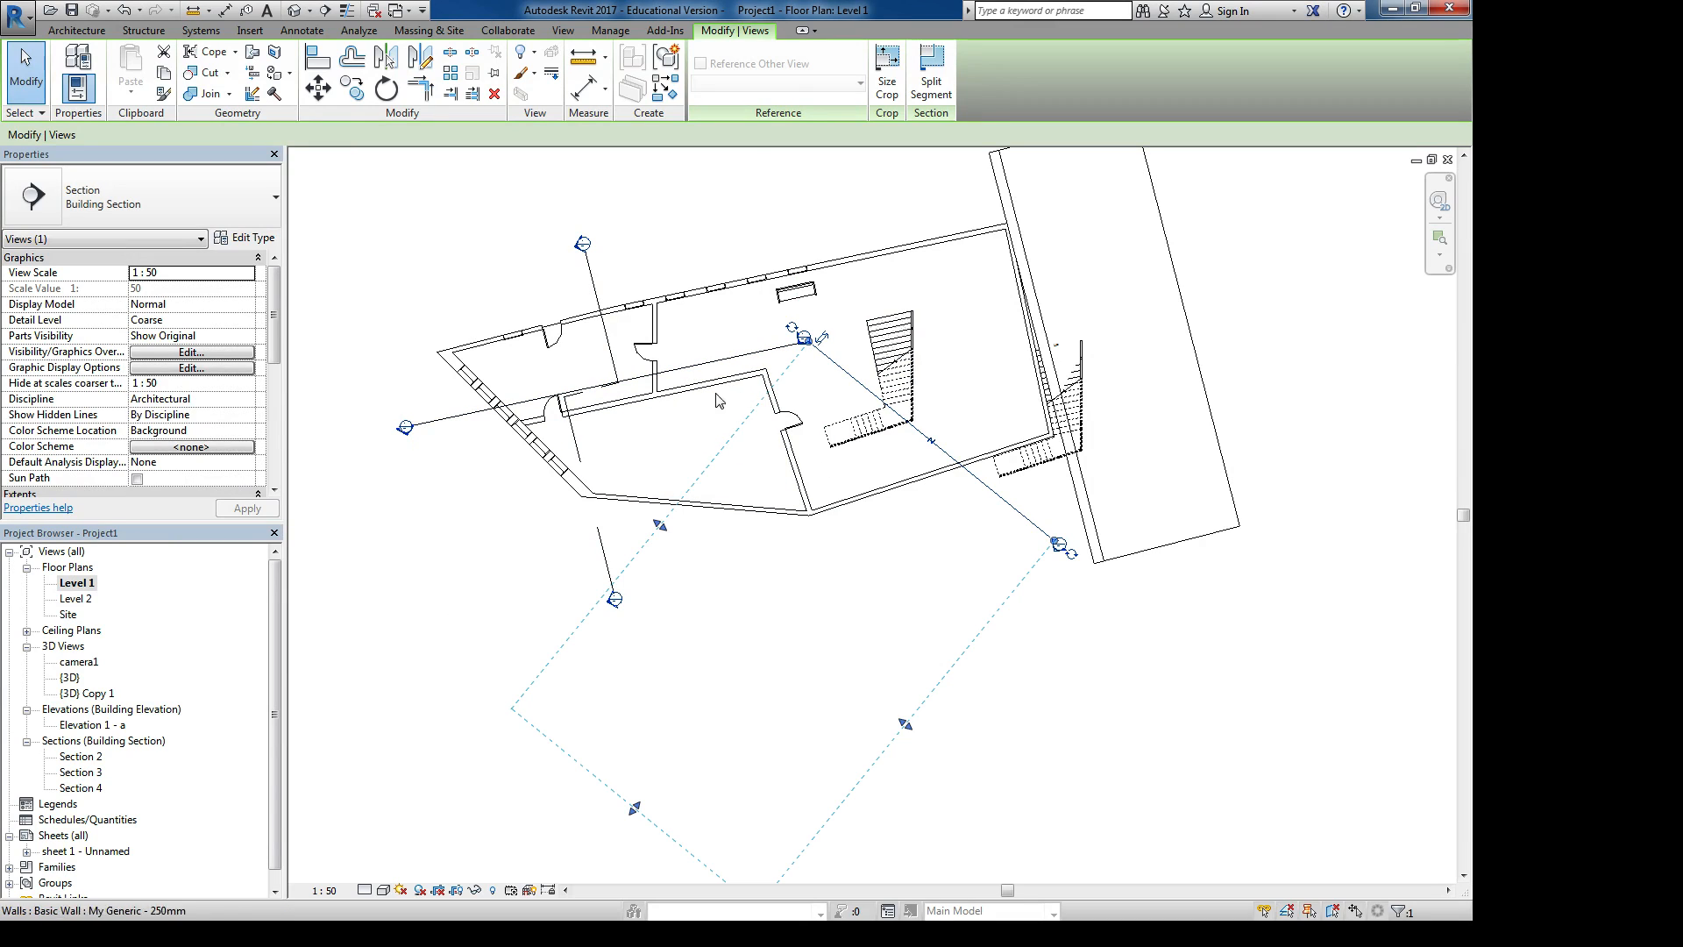
{"action": "left_click", "coordinate": [1018, 608]}
- Open the view of the diagonal building section from its outer section head
{"action": "left_click", "coordinate": [1054, 545]}
{"action": "scroll", "coordinate": [1056, 557], "scroll_direction": "up", "scroll_amount": 5}
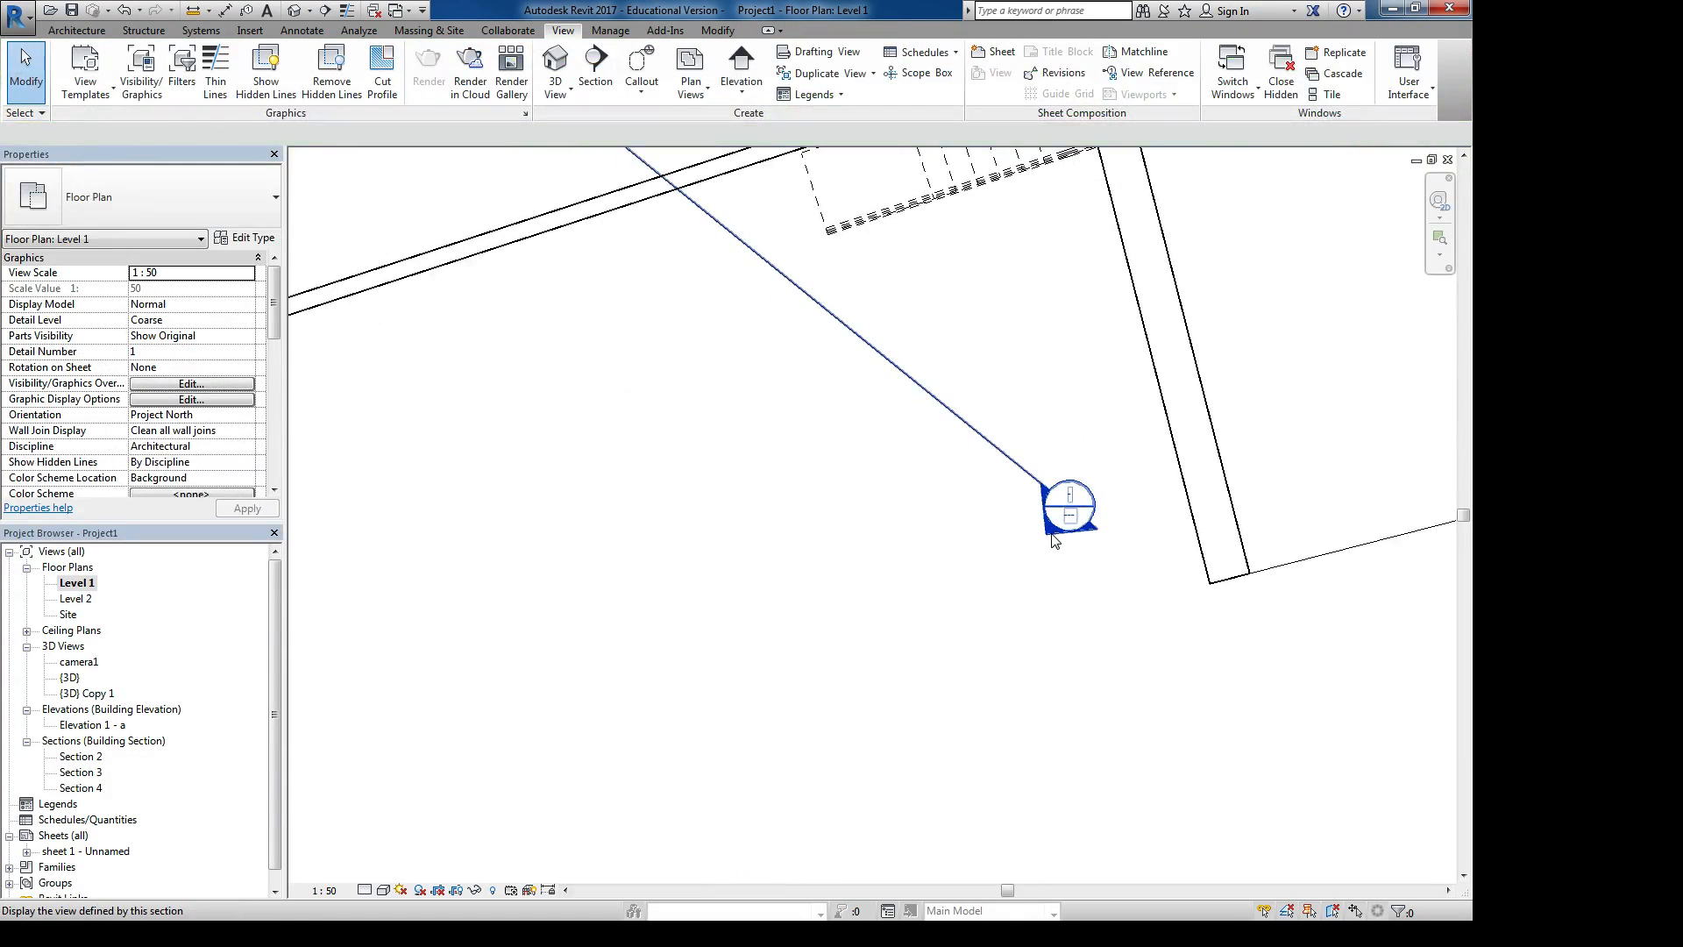
{"action": "double_click", "coordinate": [1049, 526]}
{"action": "scroll", "coordinate": [668, 466], "scroll_direction": "down", "scroll_amount": 1}
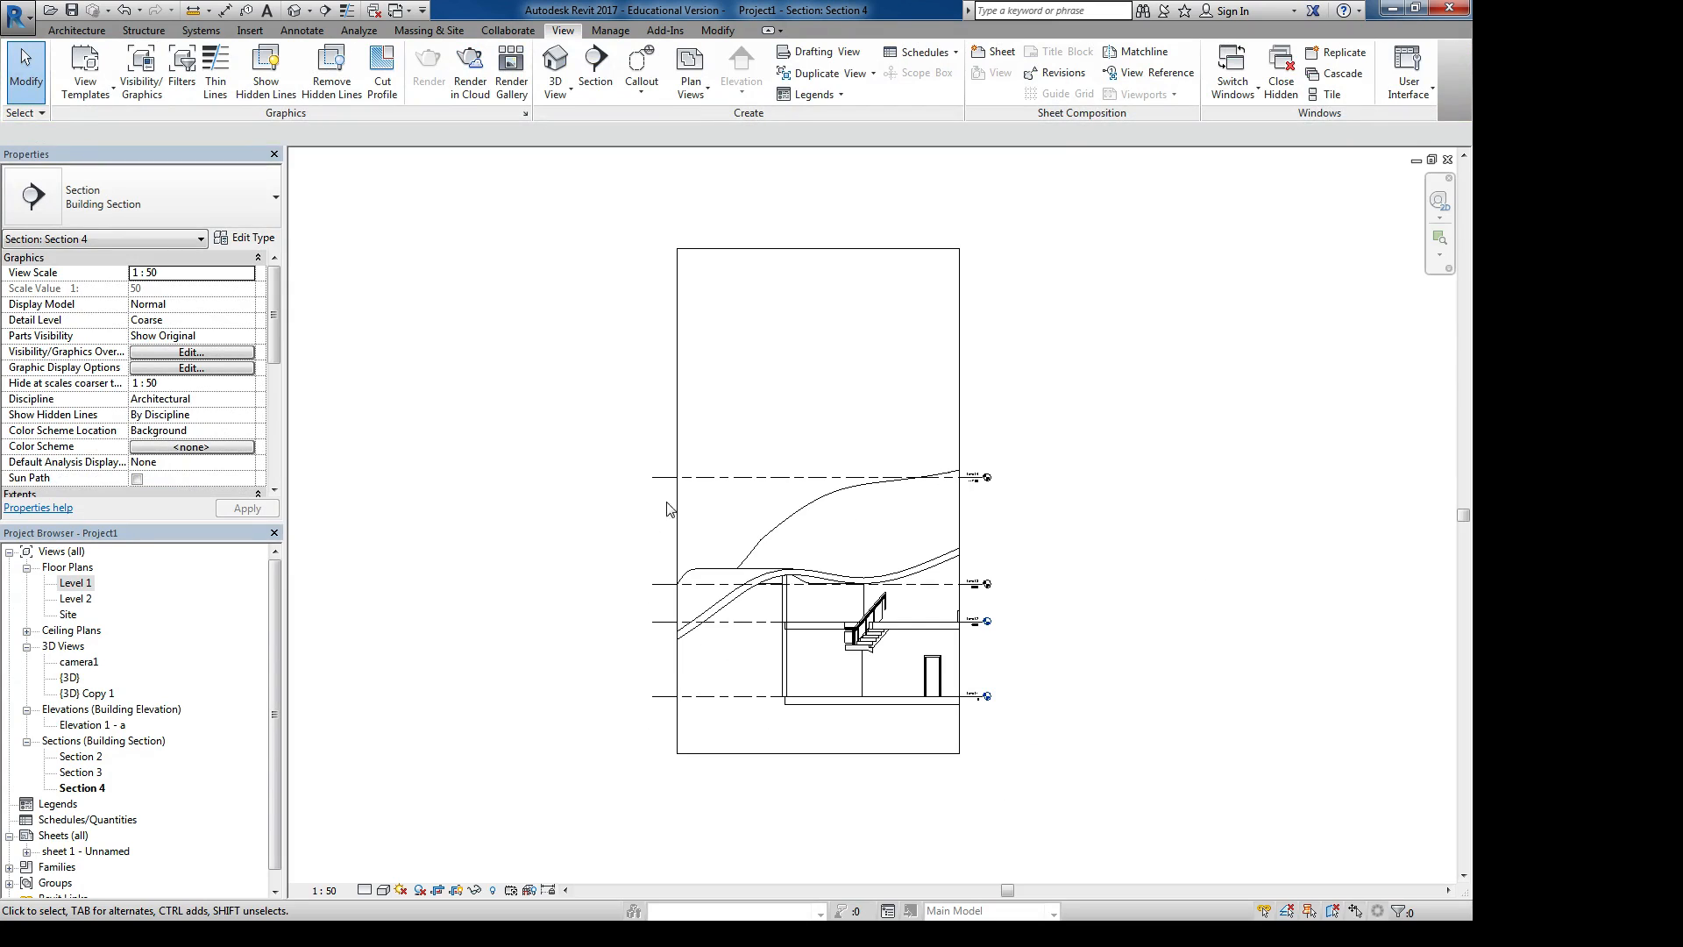
- Widen the Section 4 crop region past the roof overhang on one side and end its other side just past the tall grey opening
{"action": "left_click", "coordinate": [676, 412]}
{"action": "left_click_drag", "start_coordinate": [677, 505], "coordinate": [395, 501]}
{"action": "left_click_drag", "start_coordinate": [959, 501], "coordinate": [1272, 503]}
{"action": "scroll", "coordinate": [1265, 503], "scroll_direction": "down", "scroll_amount": 2}
{"action": "middle_click_drag", "start_coordinate": [1194, 497], "coordinate": [895, 484]}
{"action": "scroll", "coordinate": [897, 484], "scroll_direction": "up", "scroll_amount": 1}
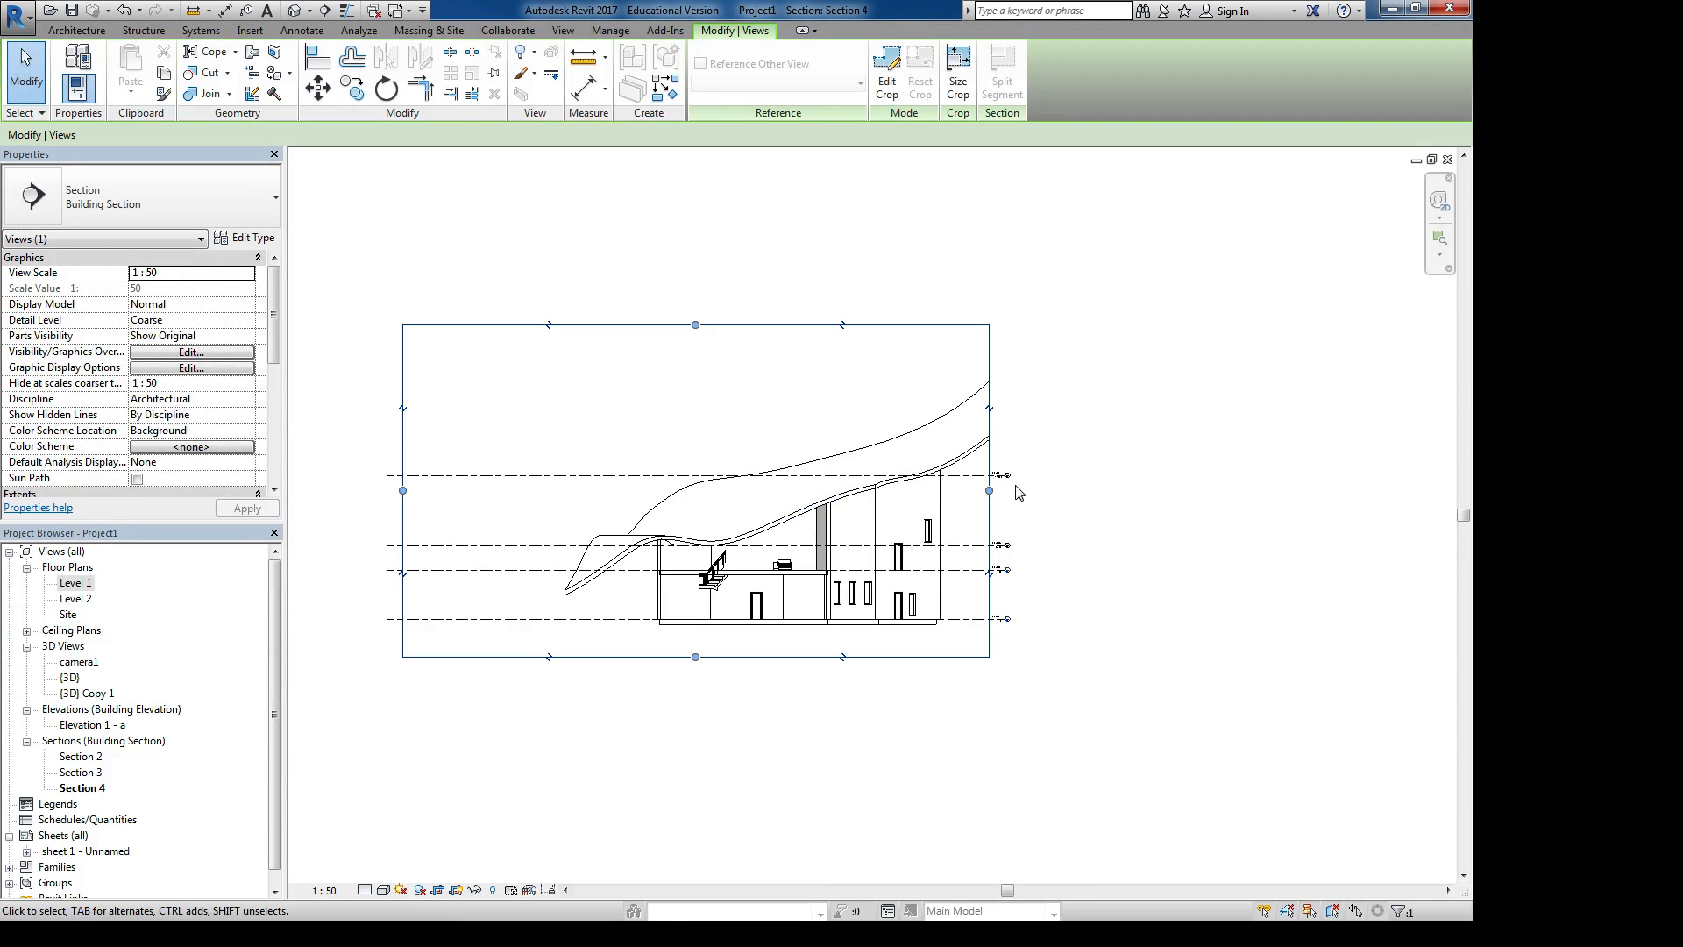
{"action": "left_click_drag", "start_coordinate": [992, 490], "coordinate": [834, 501]}
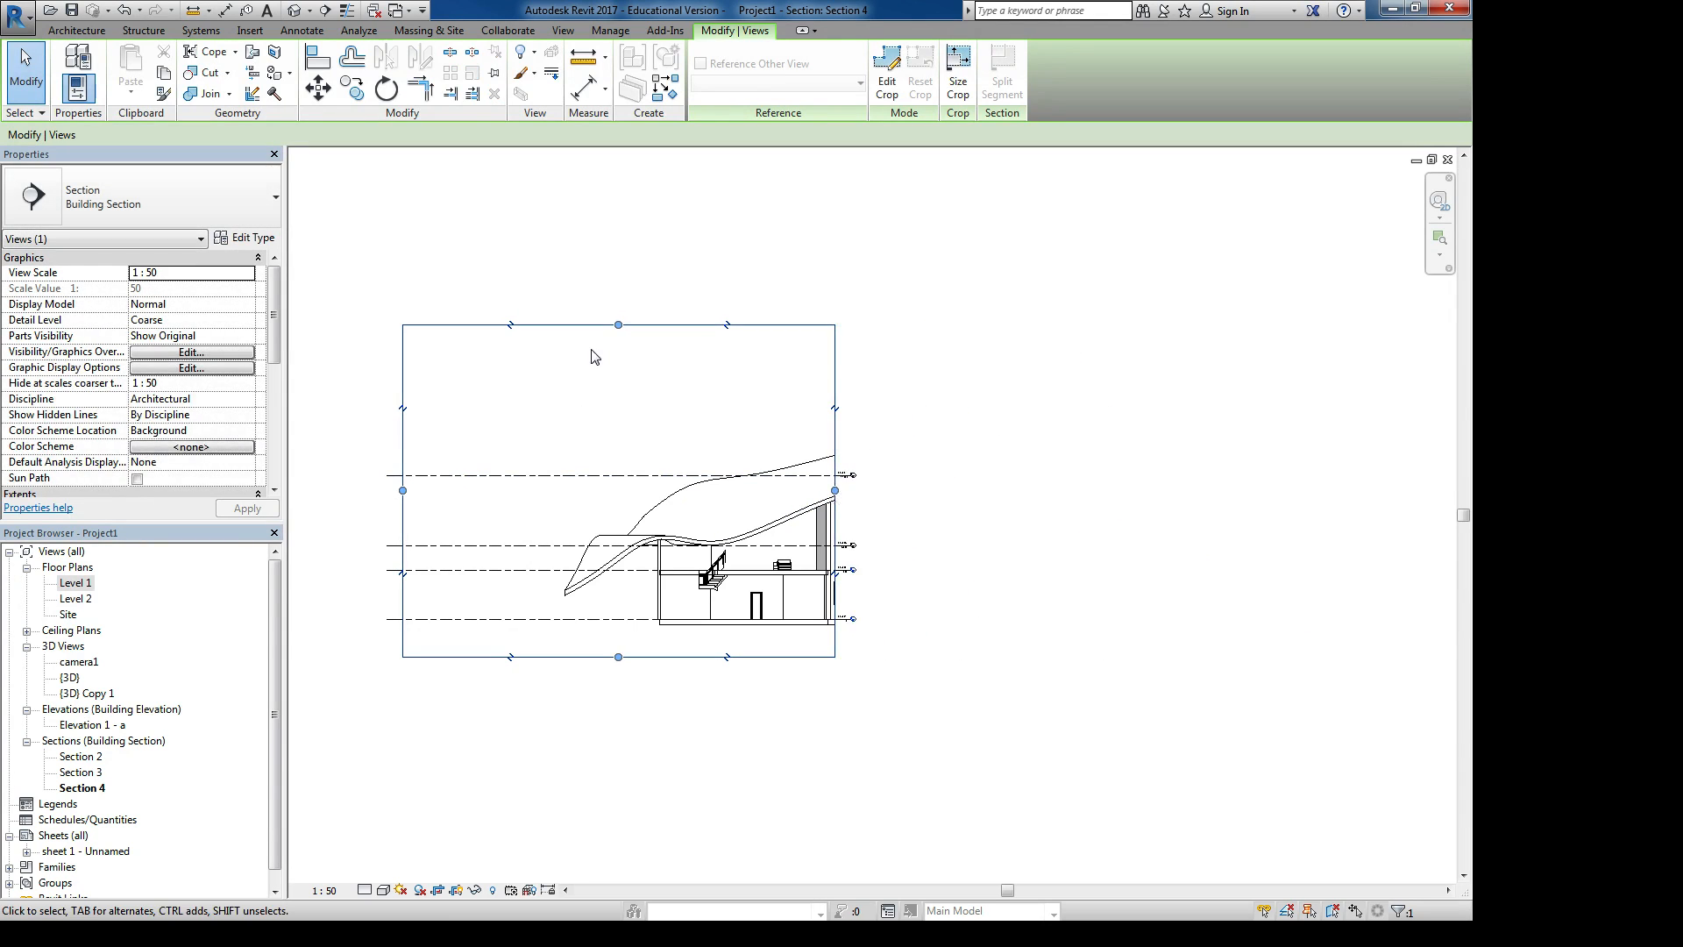
- Return to the Level 1 floor plan and examine the diagonal section line's position and extent
{"action": "double_click", "coordinate": [76, 583]}
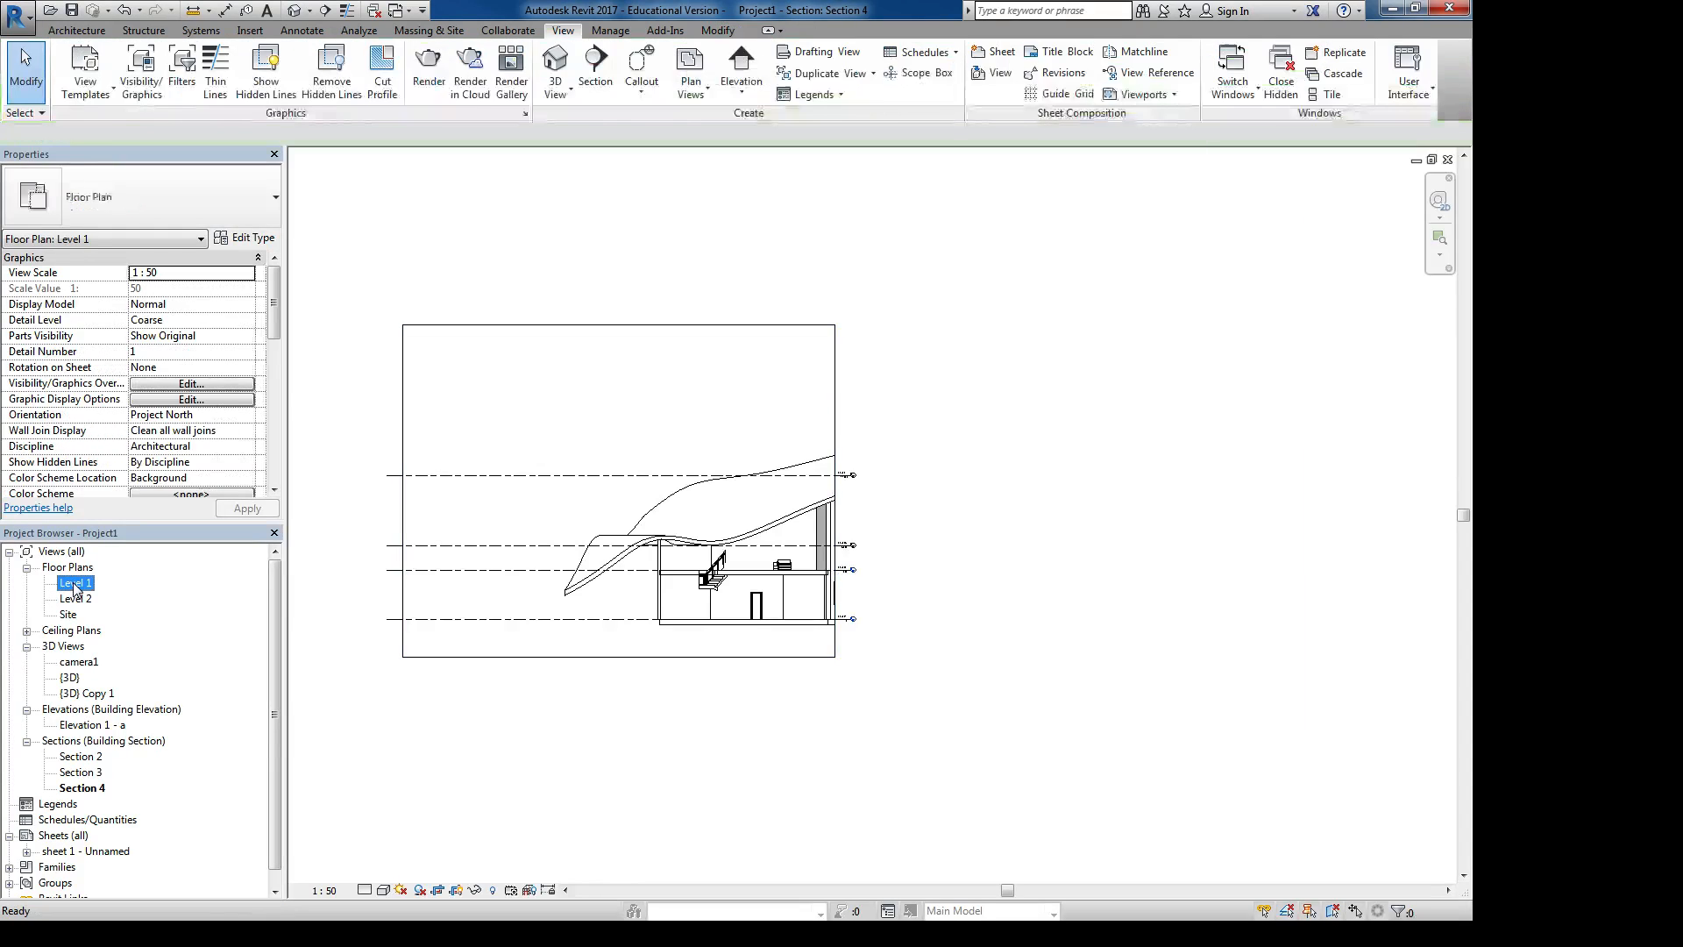
{"action": "scroll", "coordinate": [894, 533], "scroll_direction": "down", "scroll_amount": 3}
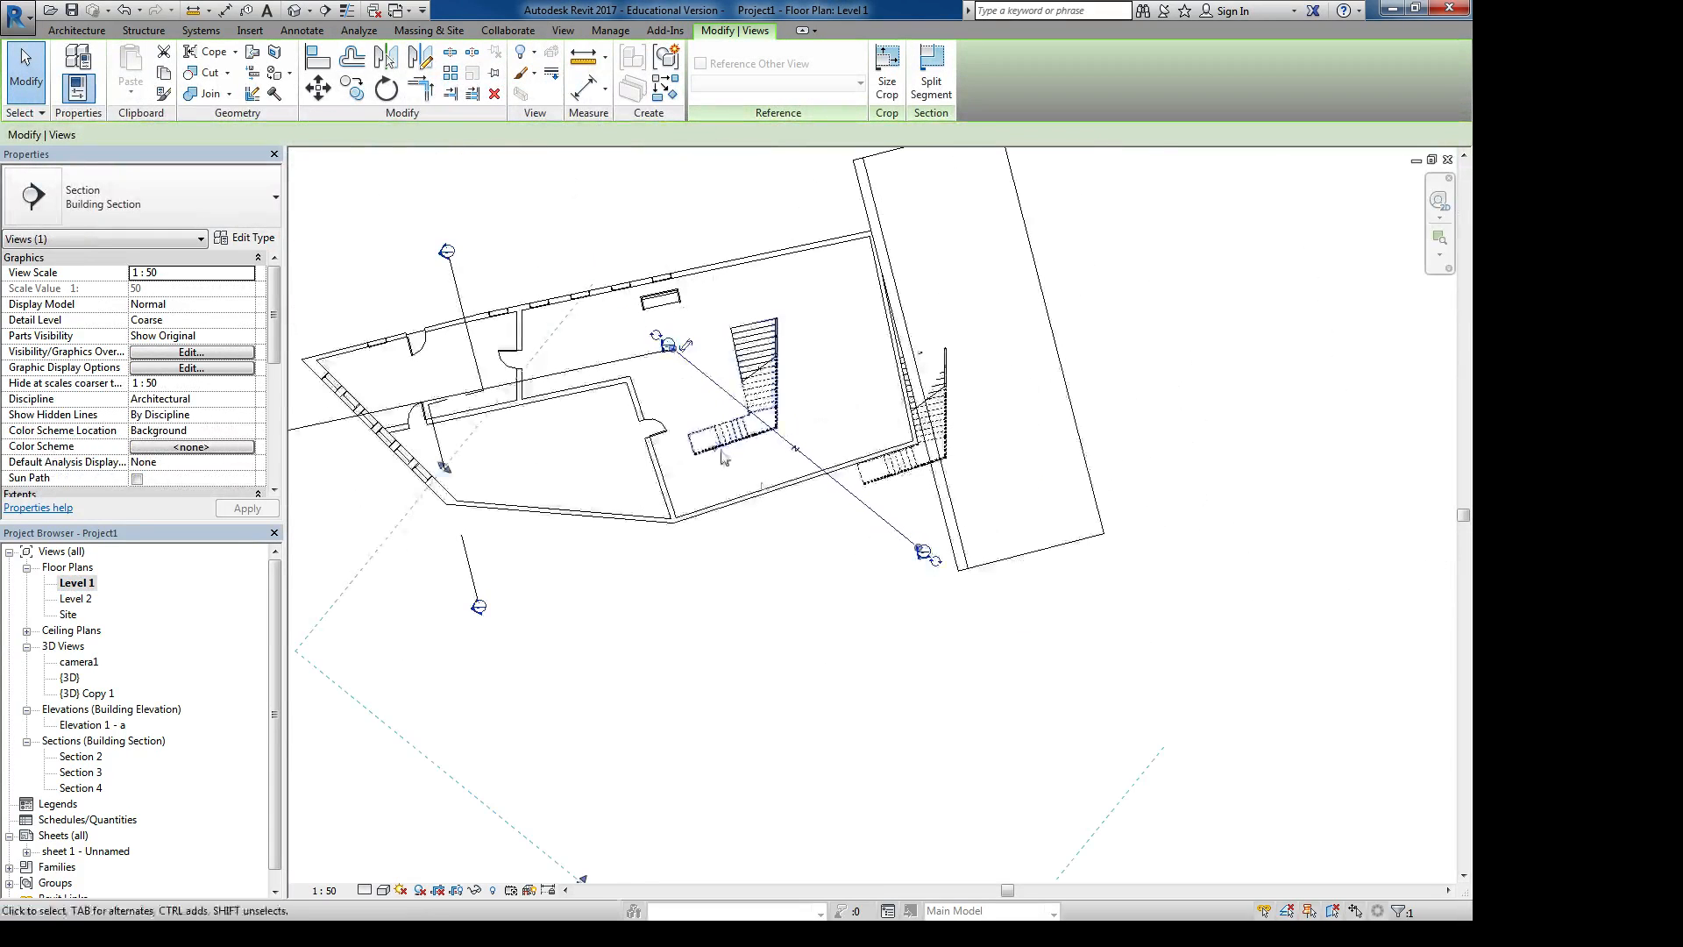
{"action": "scroll", "coordinate": [678, 375], "scroll_direction": "up", "scroll_amount": 1}
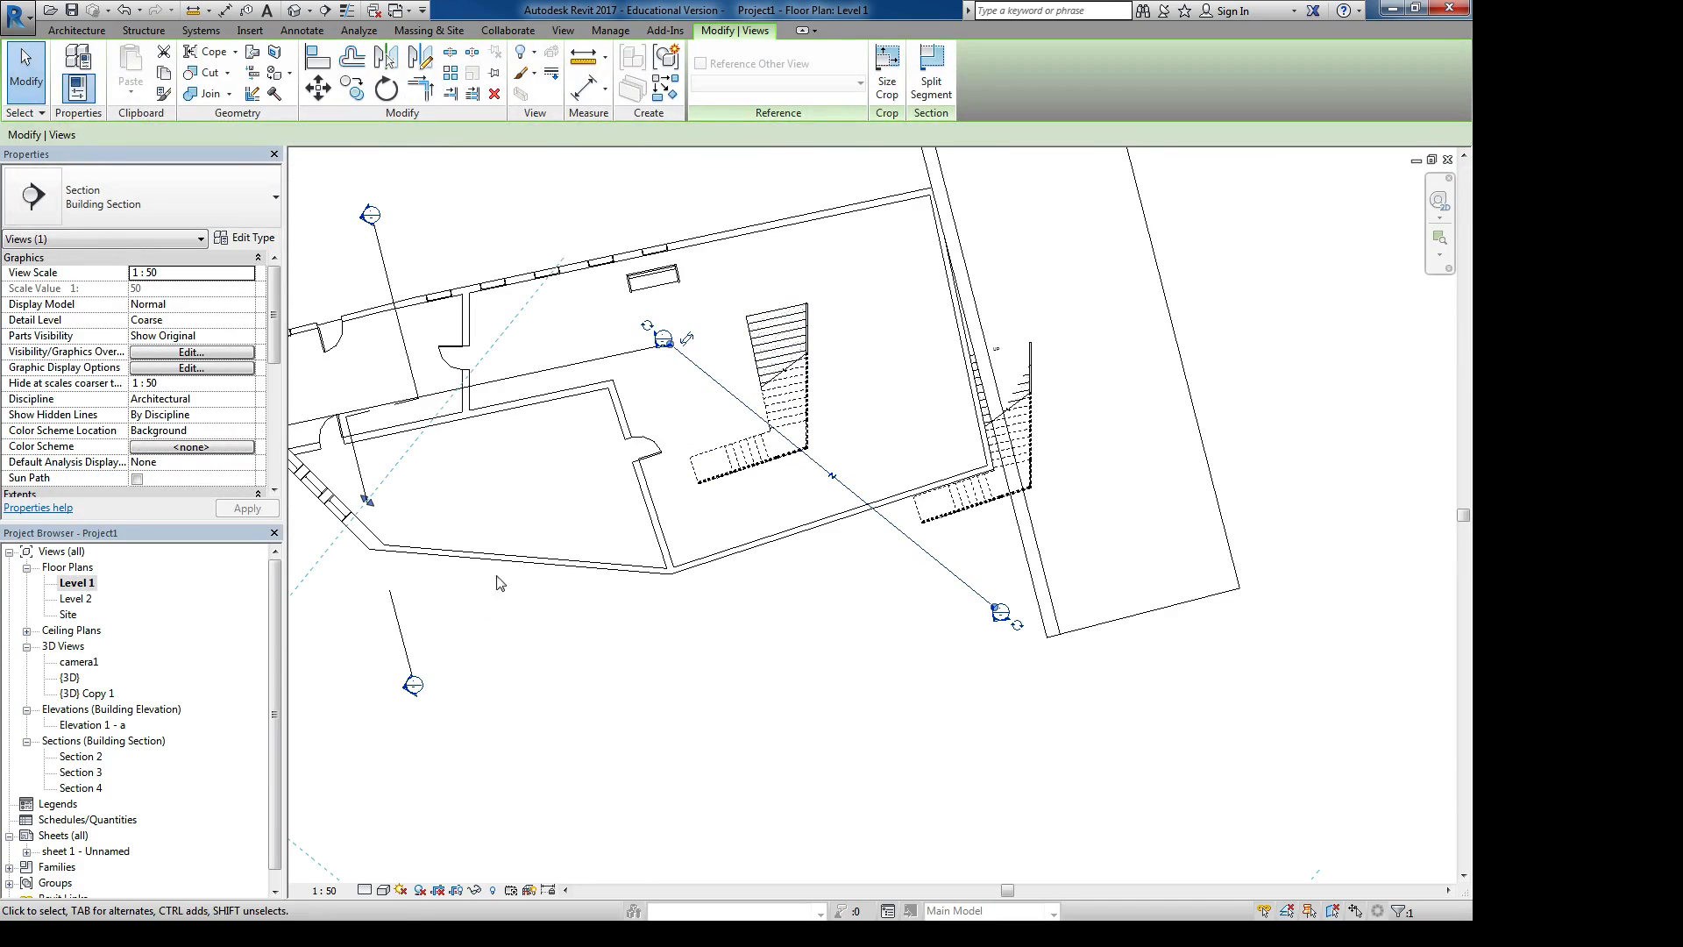
- Open sheet 1 and place the Section 3 and Section 4 views on it
{"action": "double_click", "coordinate": [57, 851]}
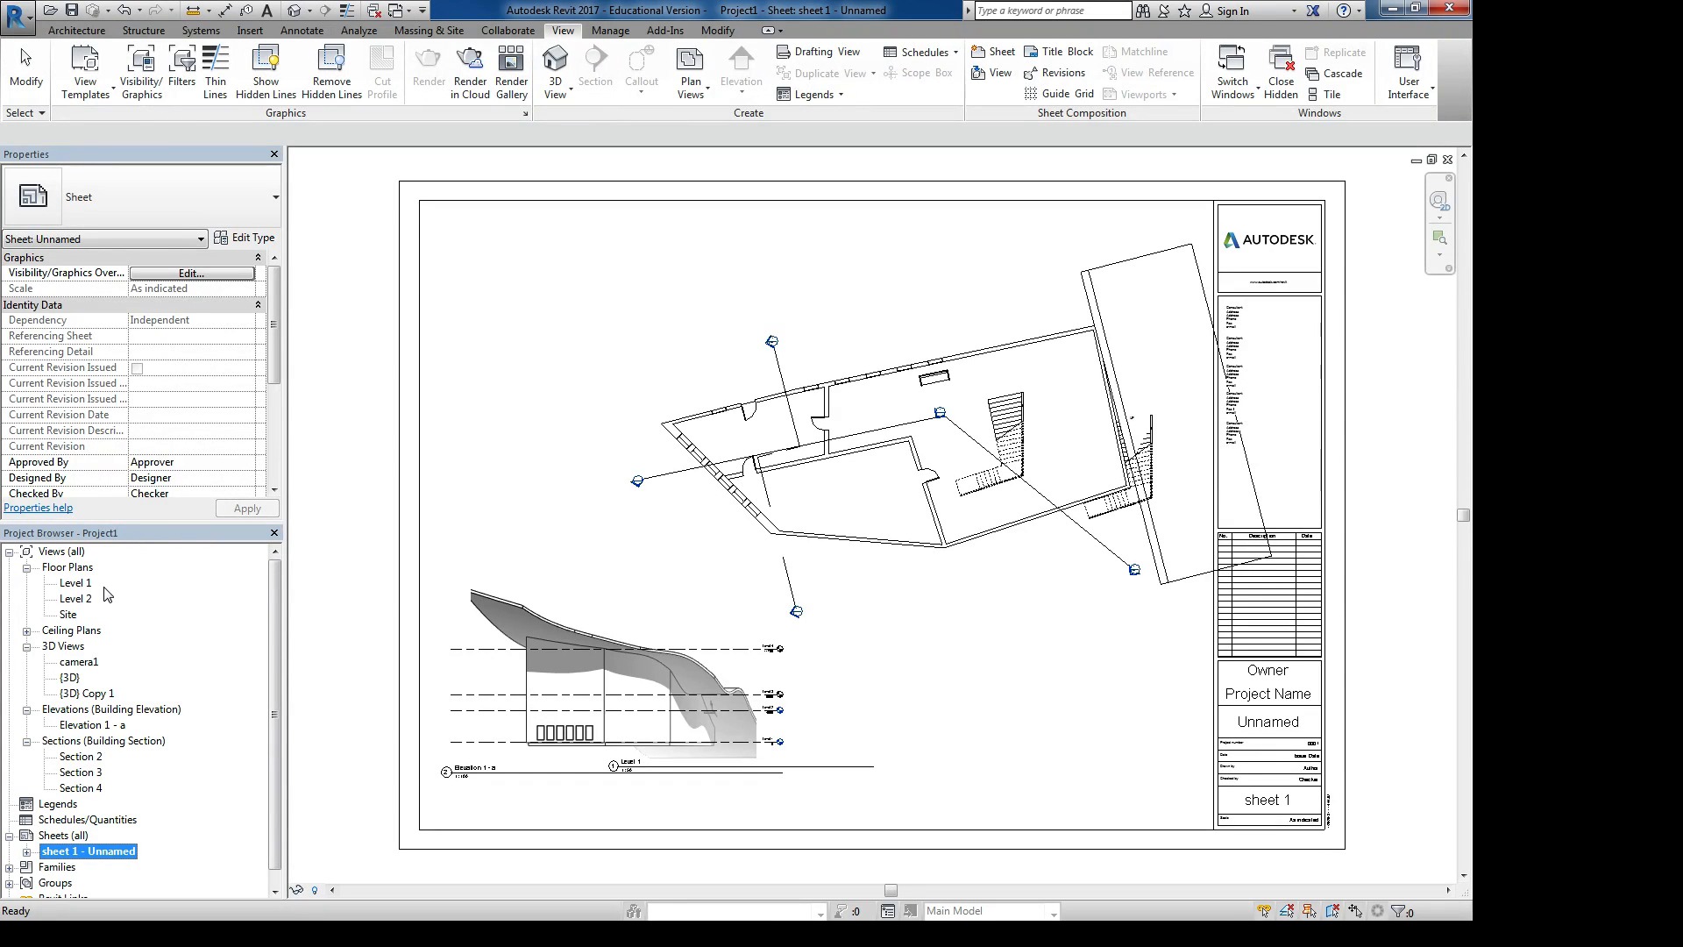
{"action": "left_click", "coordinate": [79, 775]}
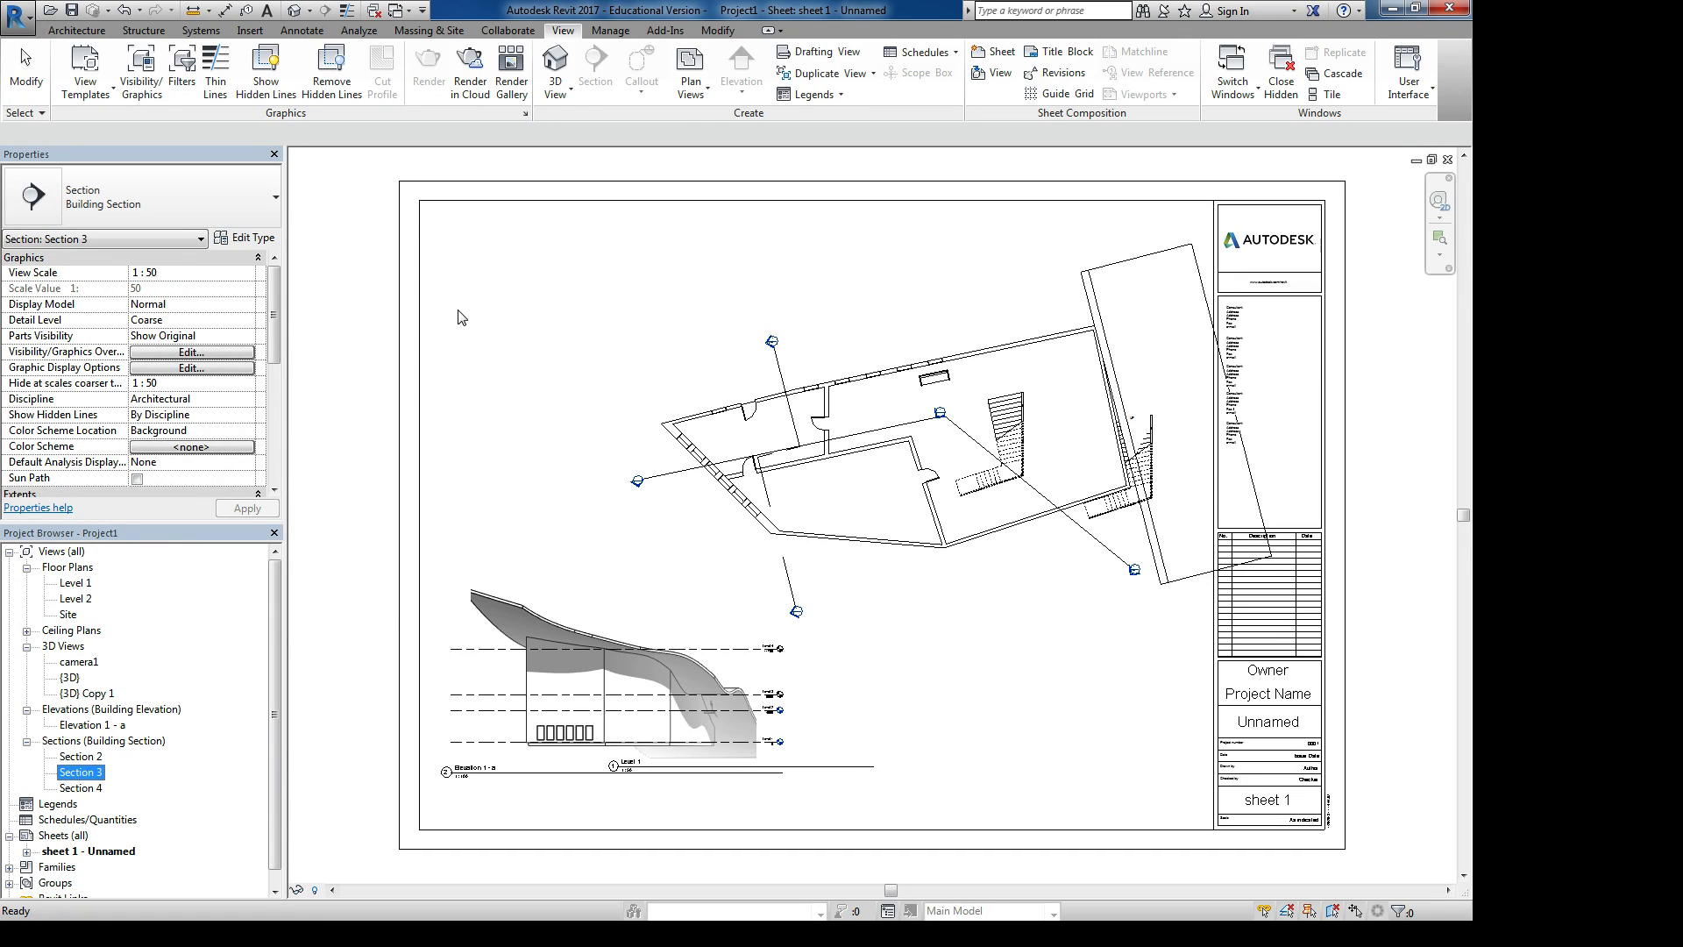
{"action": "left_click", "coordinate": [628, 332]}
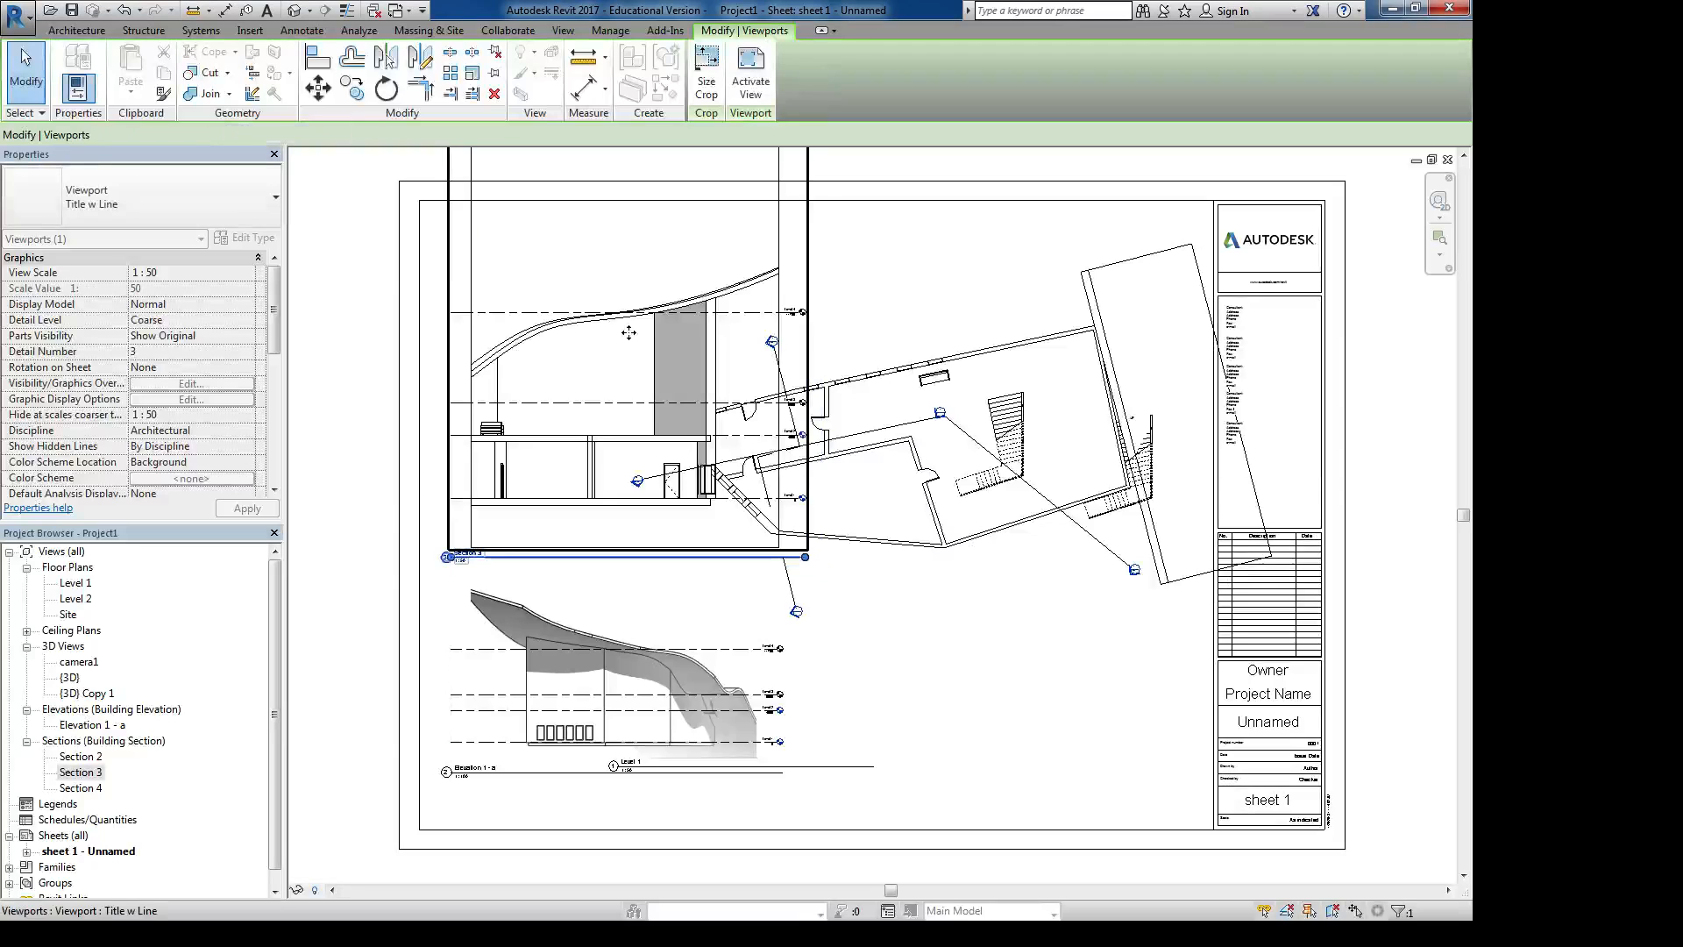
{"action": "left_click", "coordinate": [82, 787]}
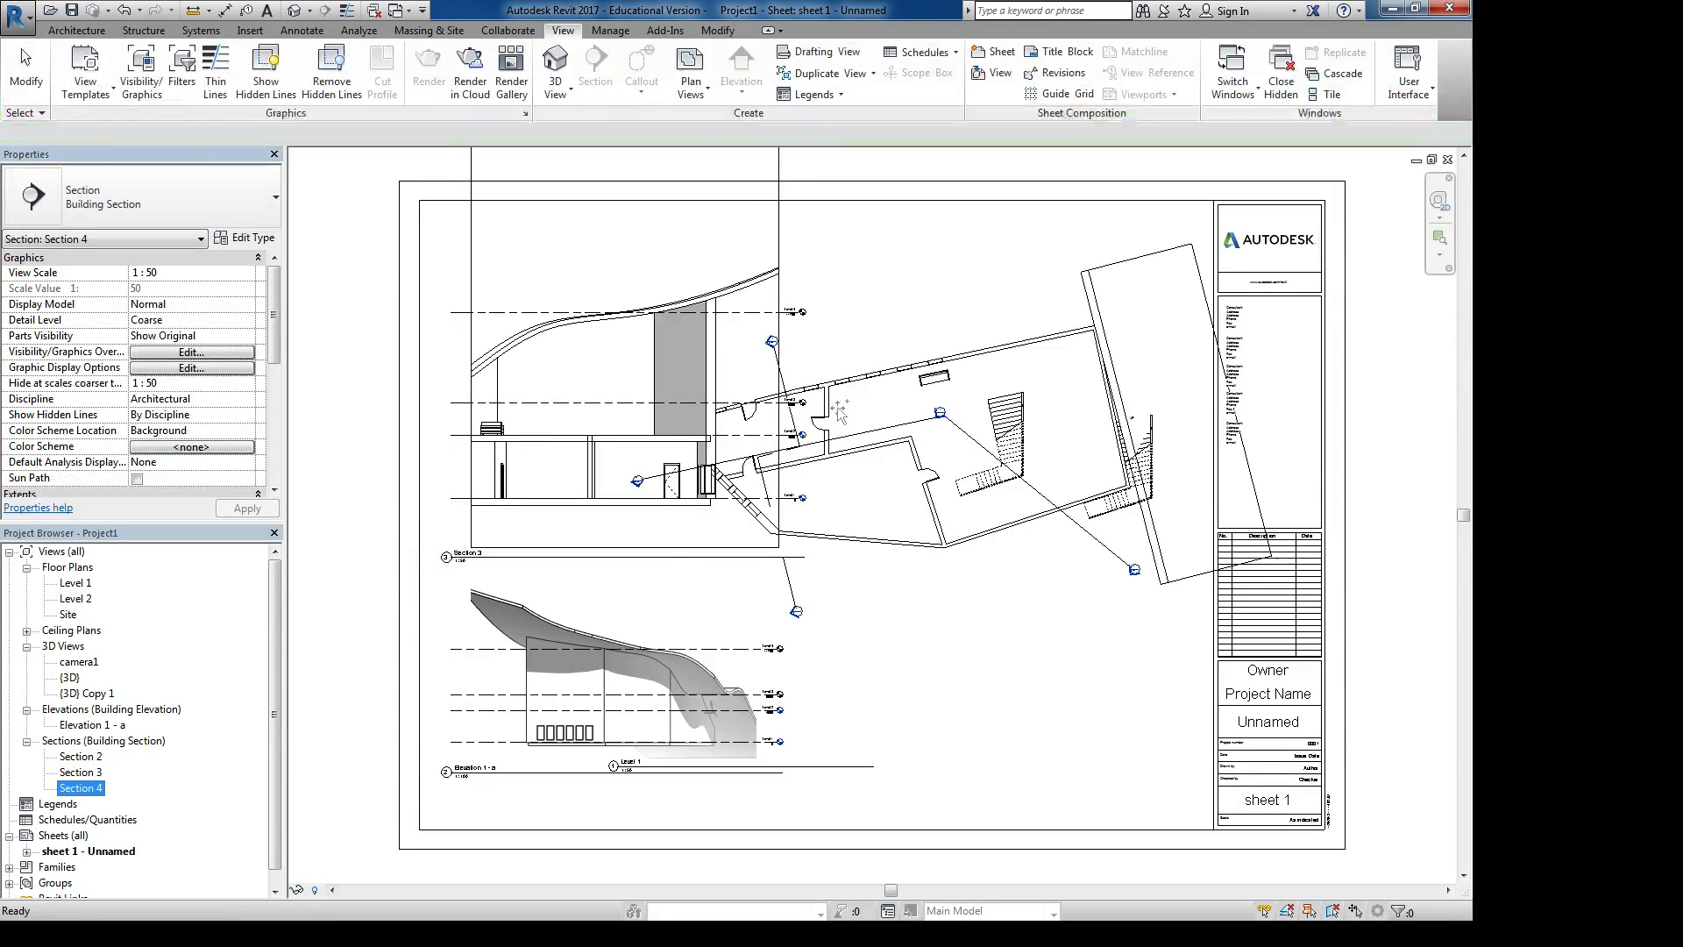
{"action": "left_click", "coordinate": [921, 311]}
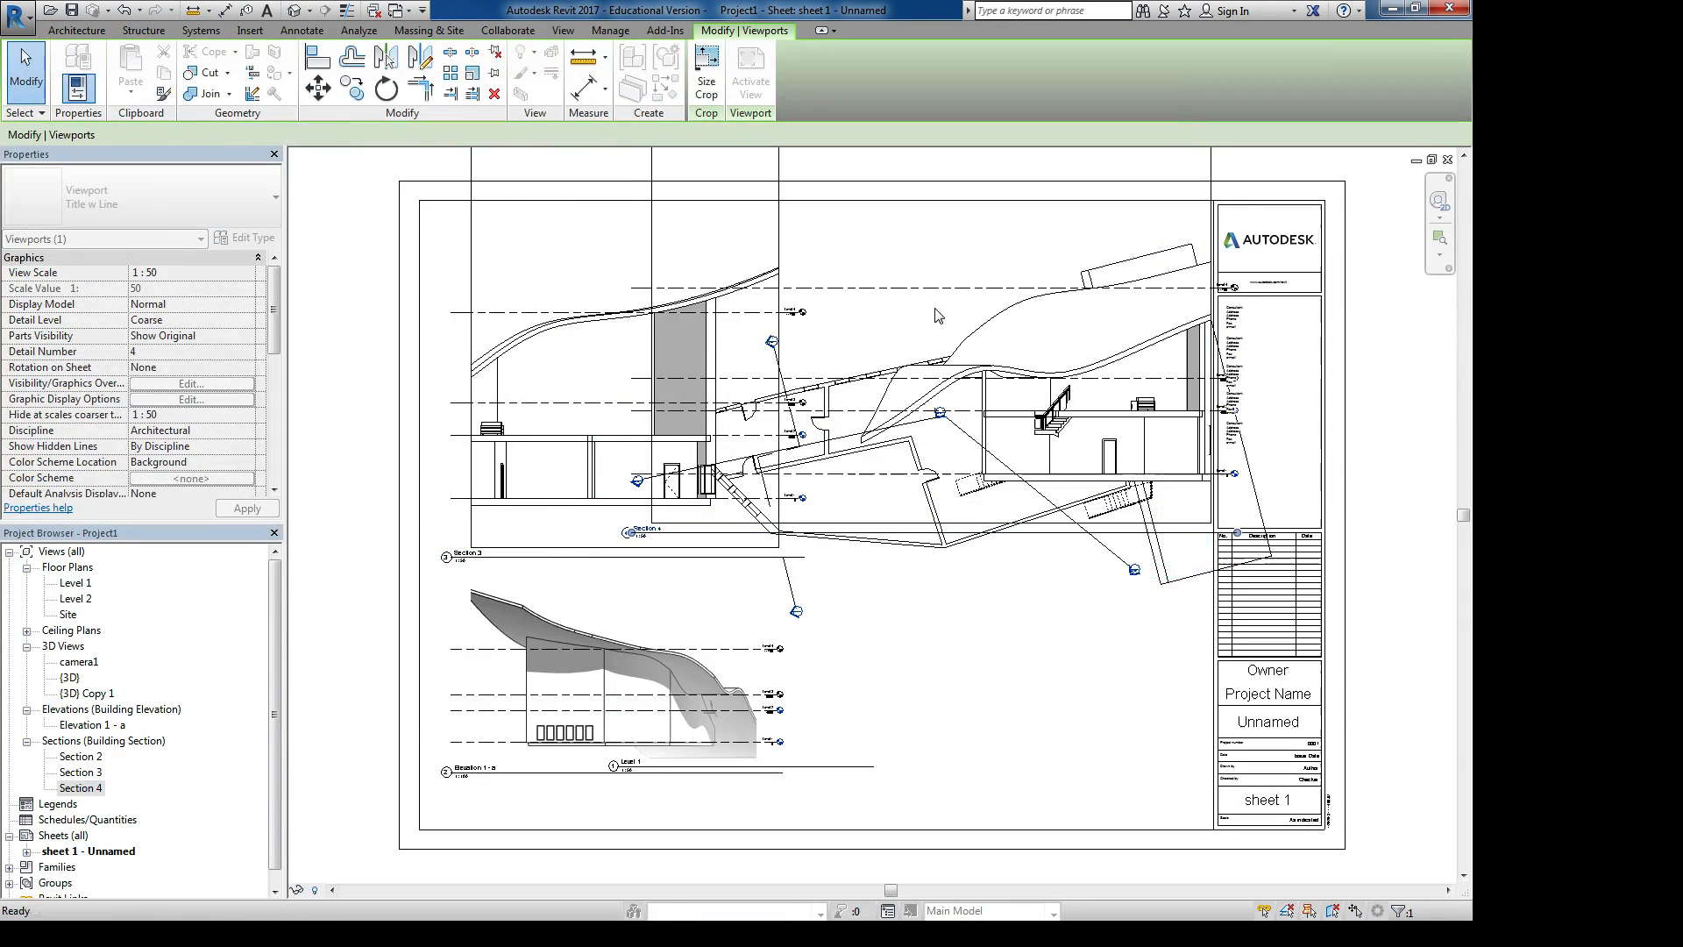
- Move the Section 4 and Section 3 viewports outside the sheet border and bring them side by side so their roof profiles join
{"action": "left_click_drag", "start_coordinate": [990, 328], "coordinate": [410, 340]}
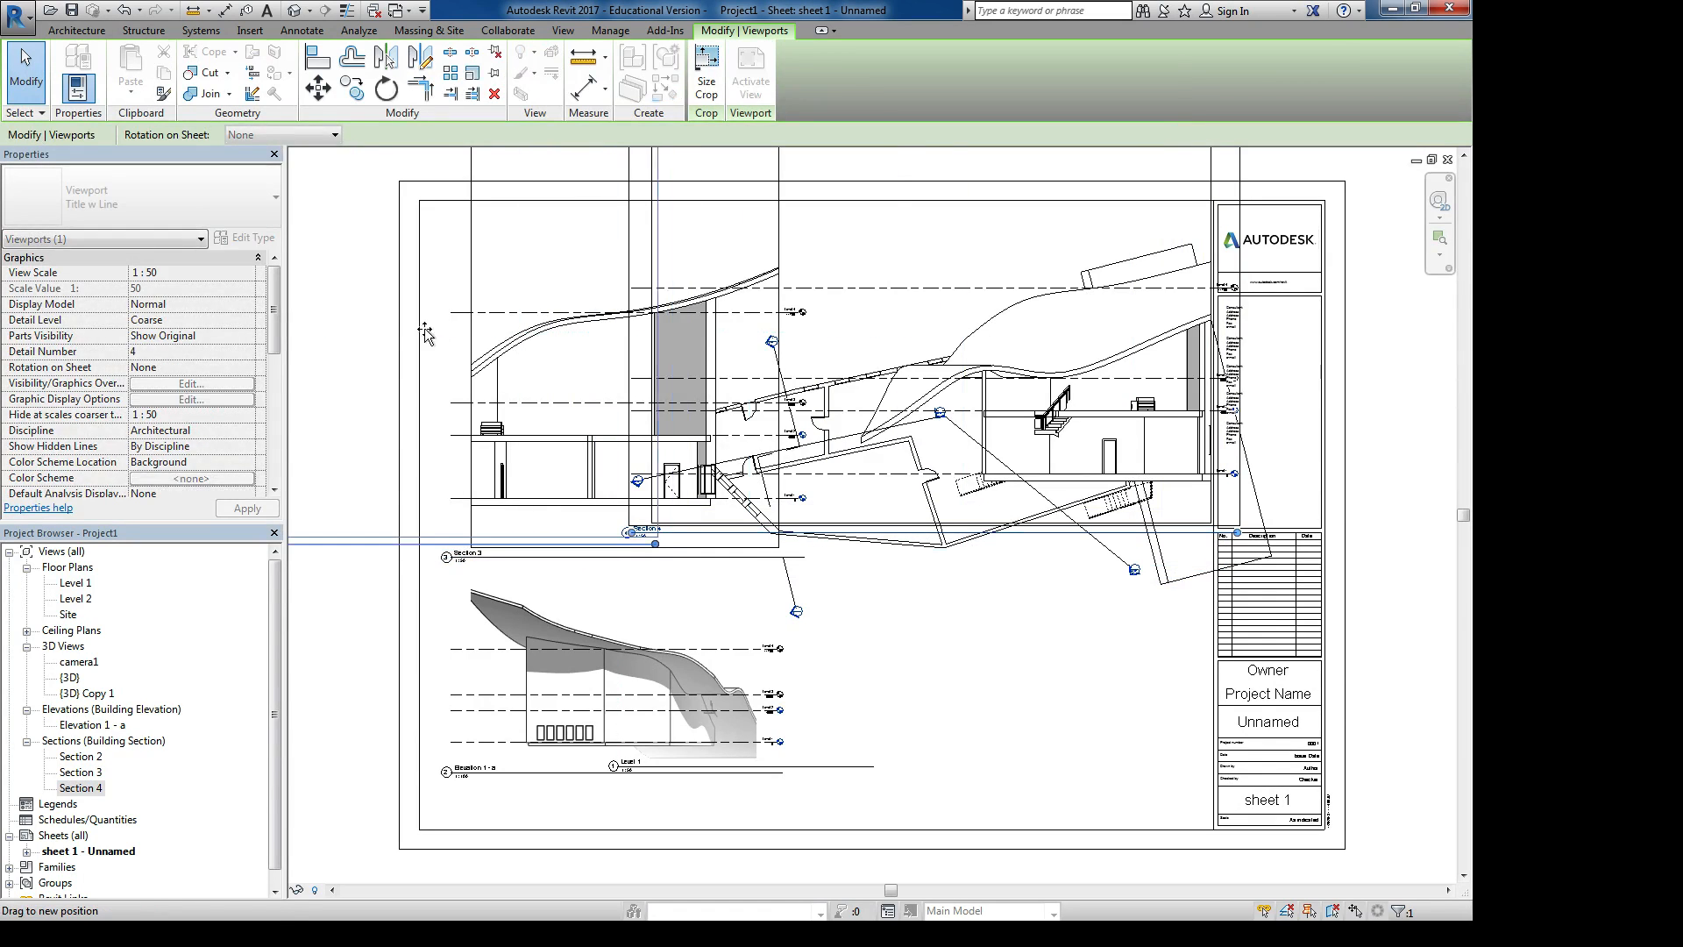
{"action": "middle_click_drag", "start_coordinate": [894, 283], "coordinate": [1177, 319]}
{"action": "scroll", "coordinate": [1177, 318], "scroll_direction": "down", "scroll_amount": 2}
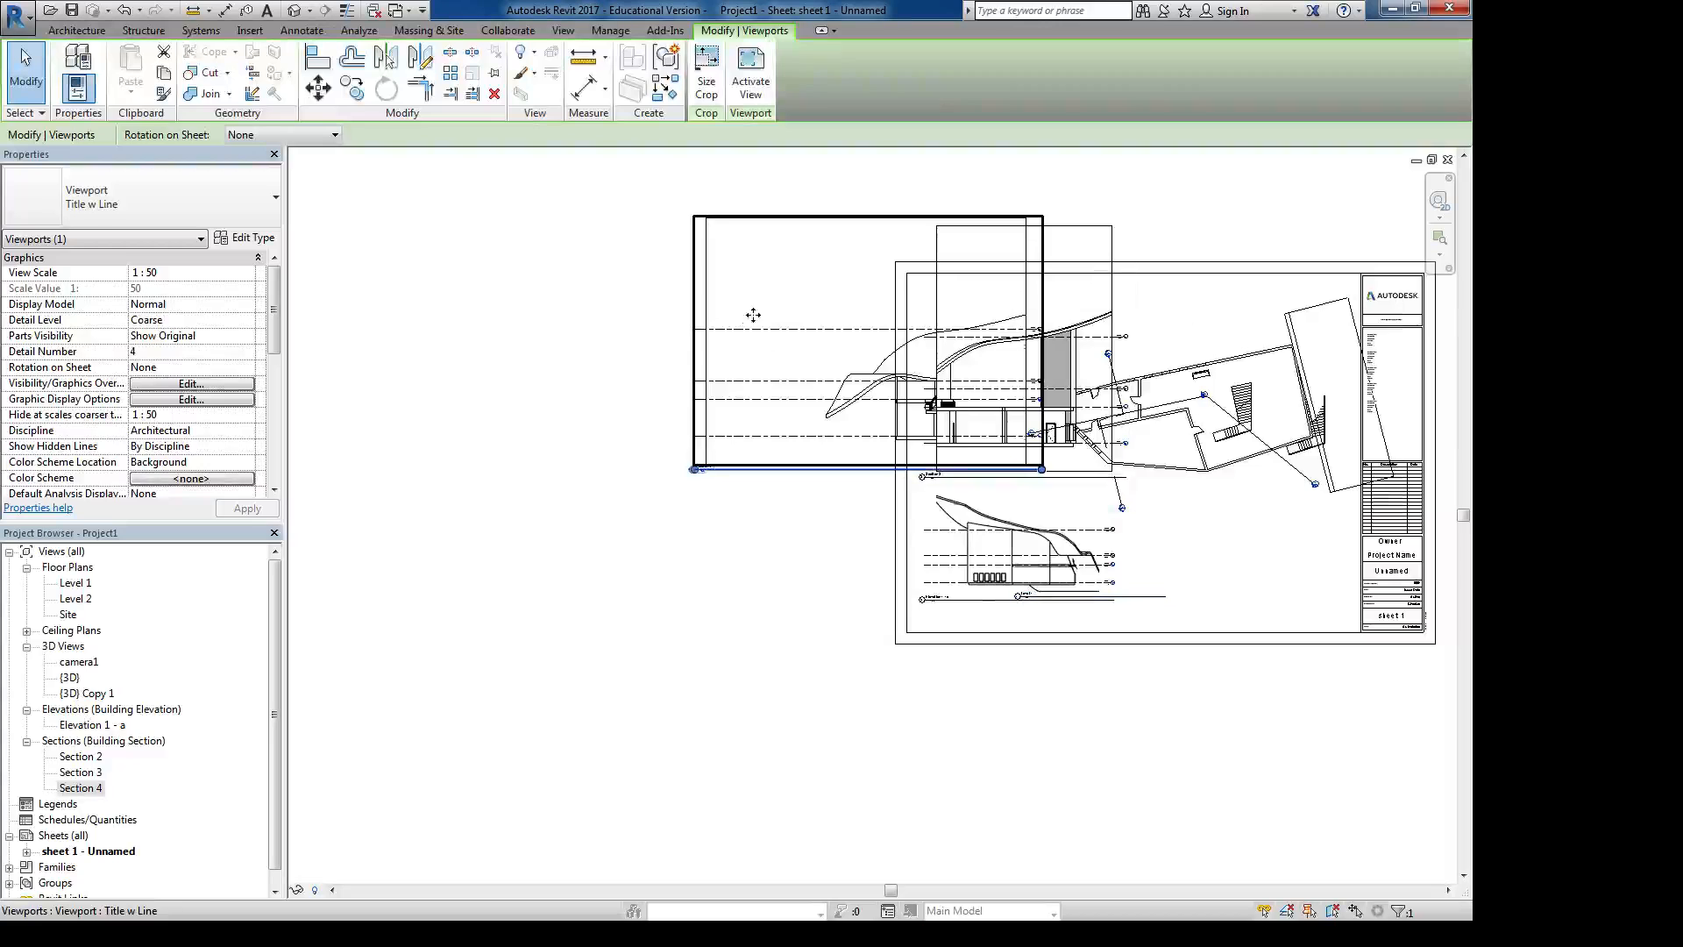
{"action": "left_click_drag", "start_coordinate": [790, 335], "coordinate": [455, 319]}
{"action": "left_click_drag", "start_coordinate": [1051, 222], "coordinate": [824, 204]}
{"action": "scroll", "coordinate": [739, 240], "scroll_direction": "up", "scroll_amount": 3}
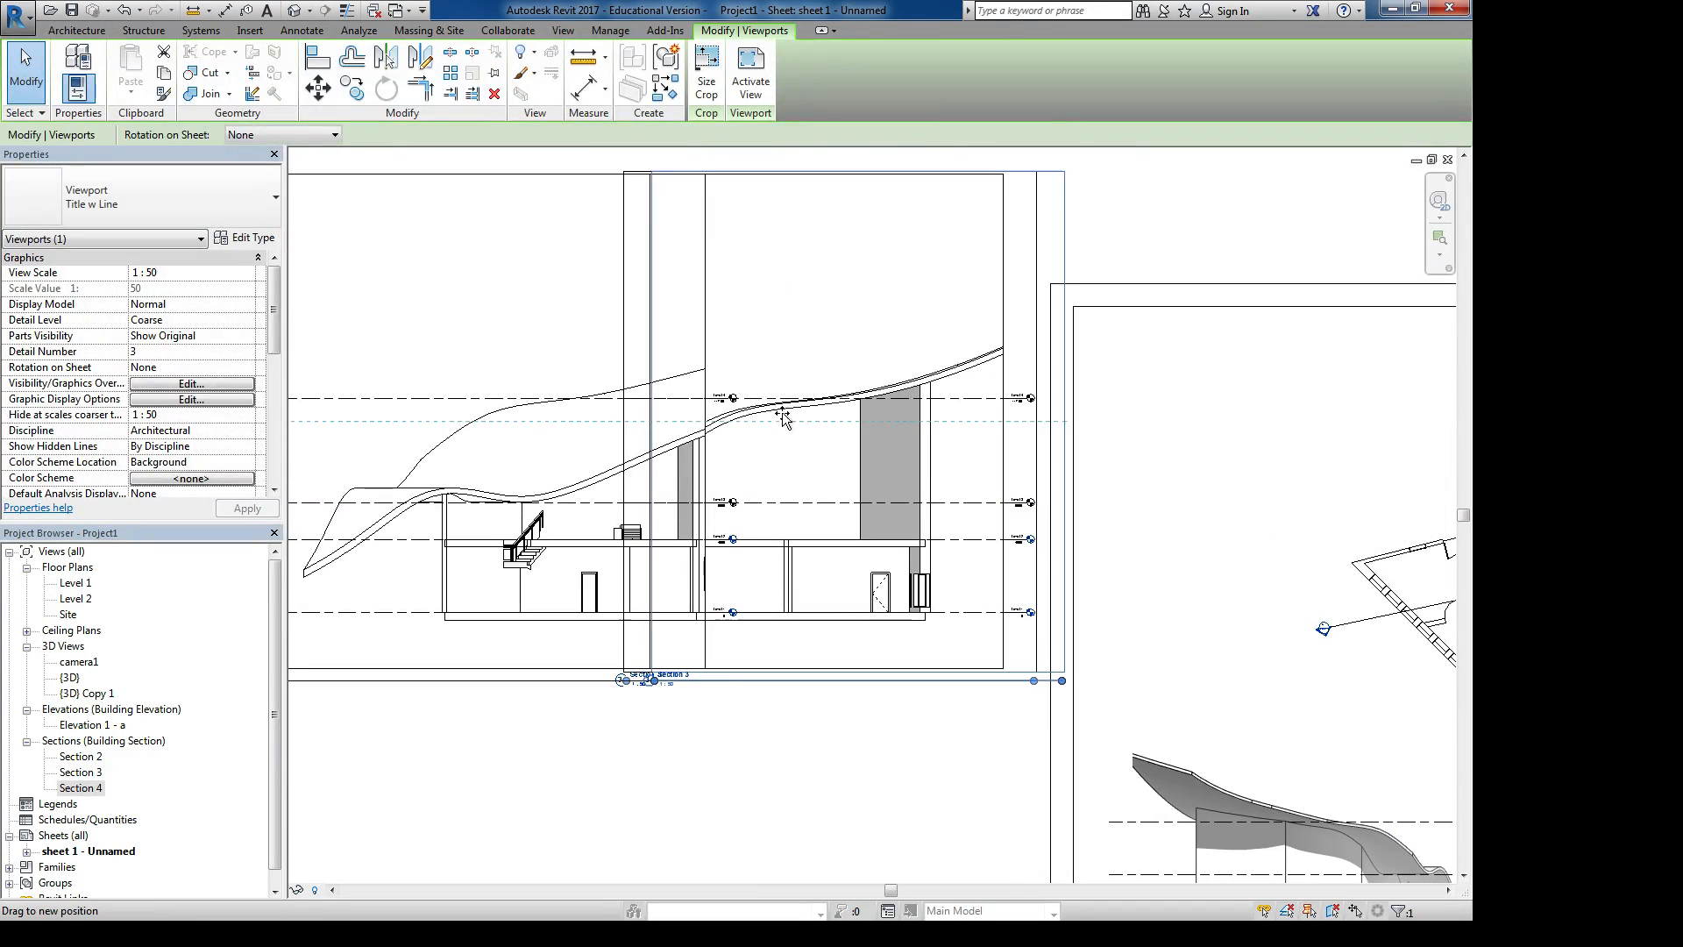
{"action": "left_click_drag", "start_coordinate": [803, 413], "coordinate": [750, 417]}
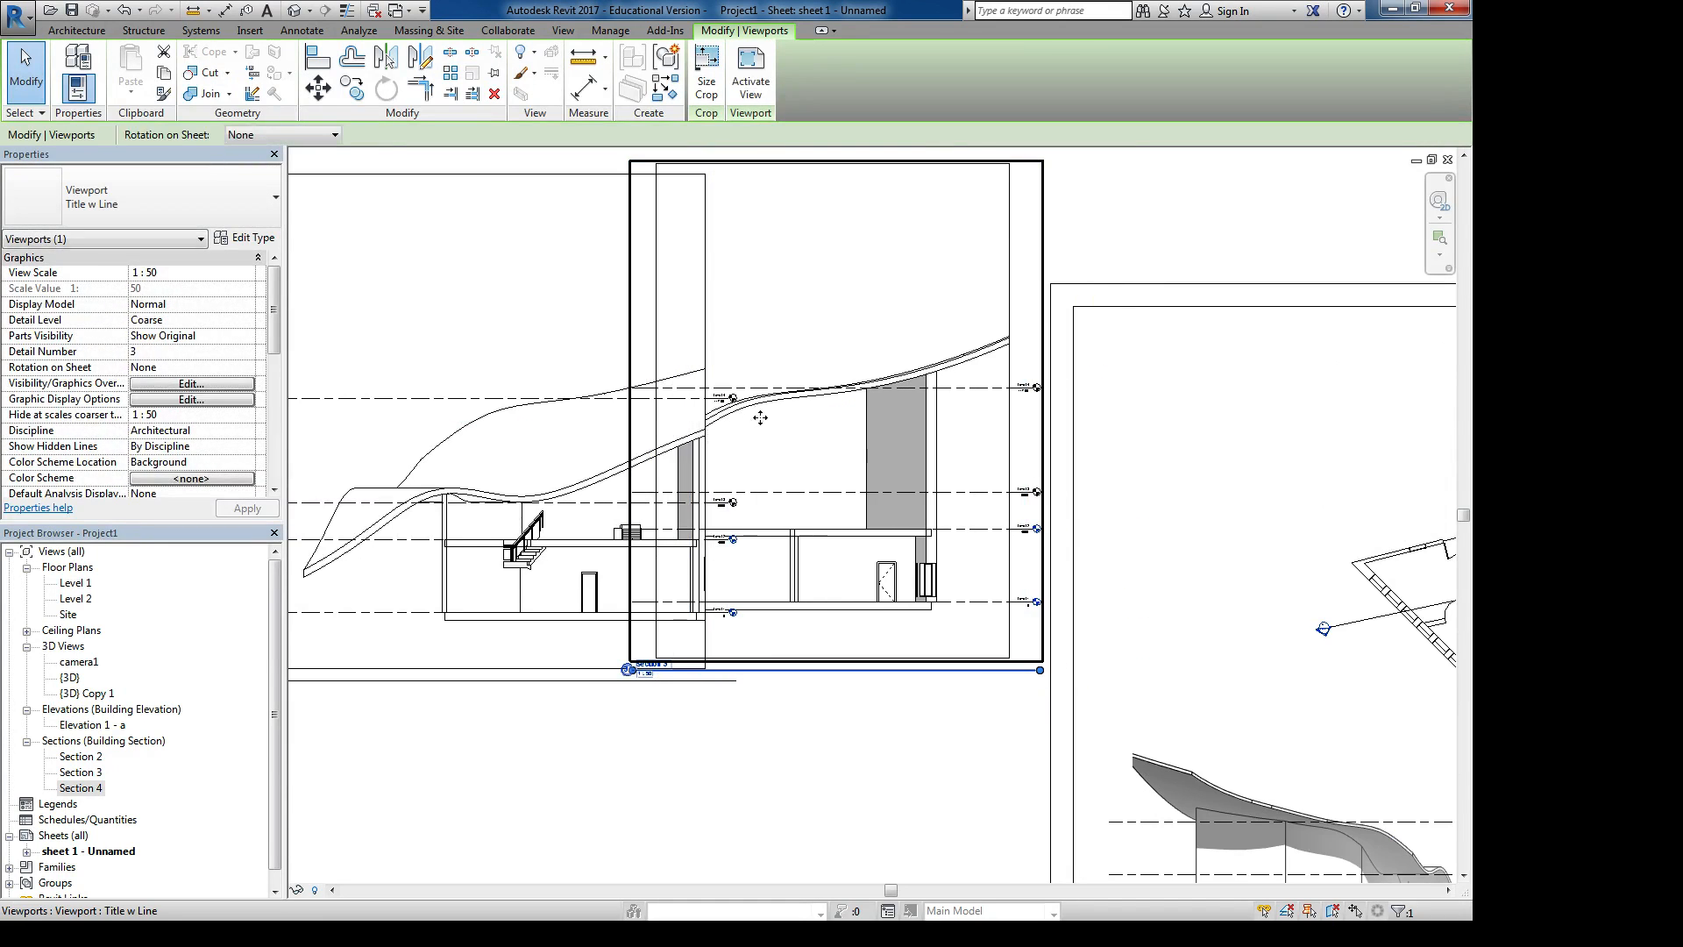
{"action": "left_click", "coordinate": [785, 744]}
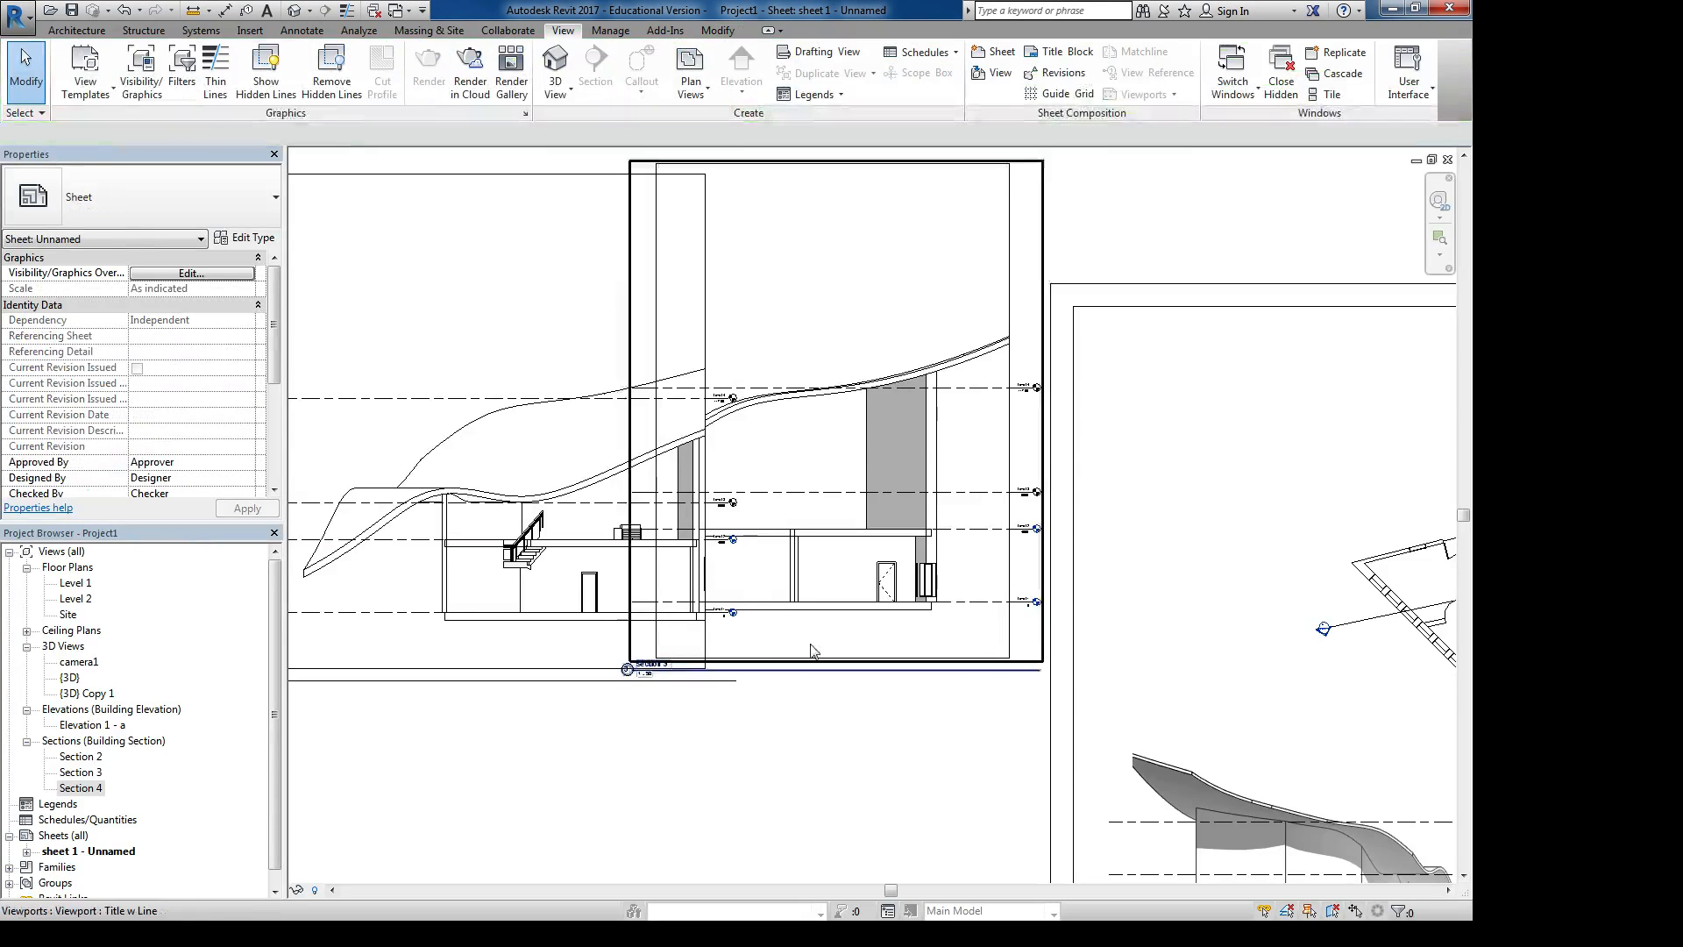
- Inspect the joined section viewports beside the sheet and delete both of them
{"action": "scroll", "coordinate": [811, 637], "scroll_direction": "down", "scroll_amount": 2}
{"action": "scroll", "coordinate": [732, 589], "scroll_direction": "up", "scroll_amount": 2}
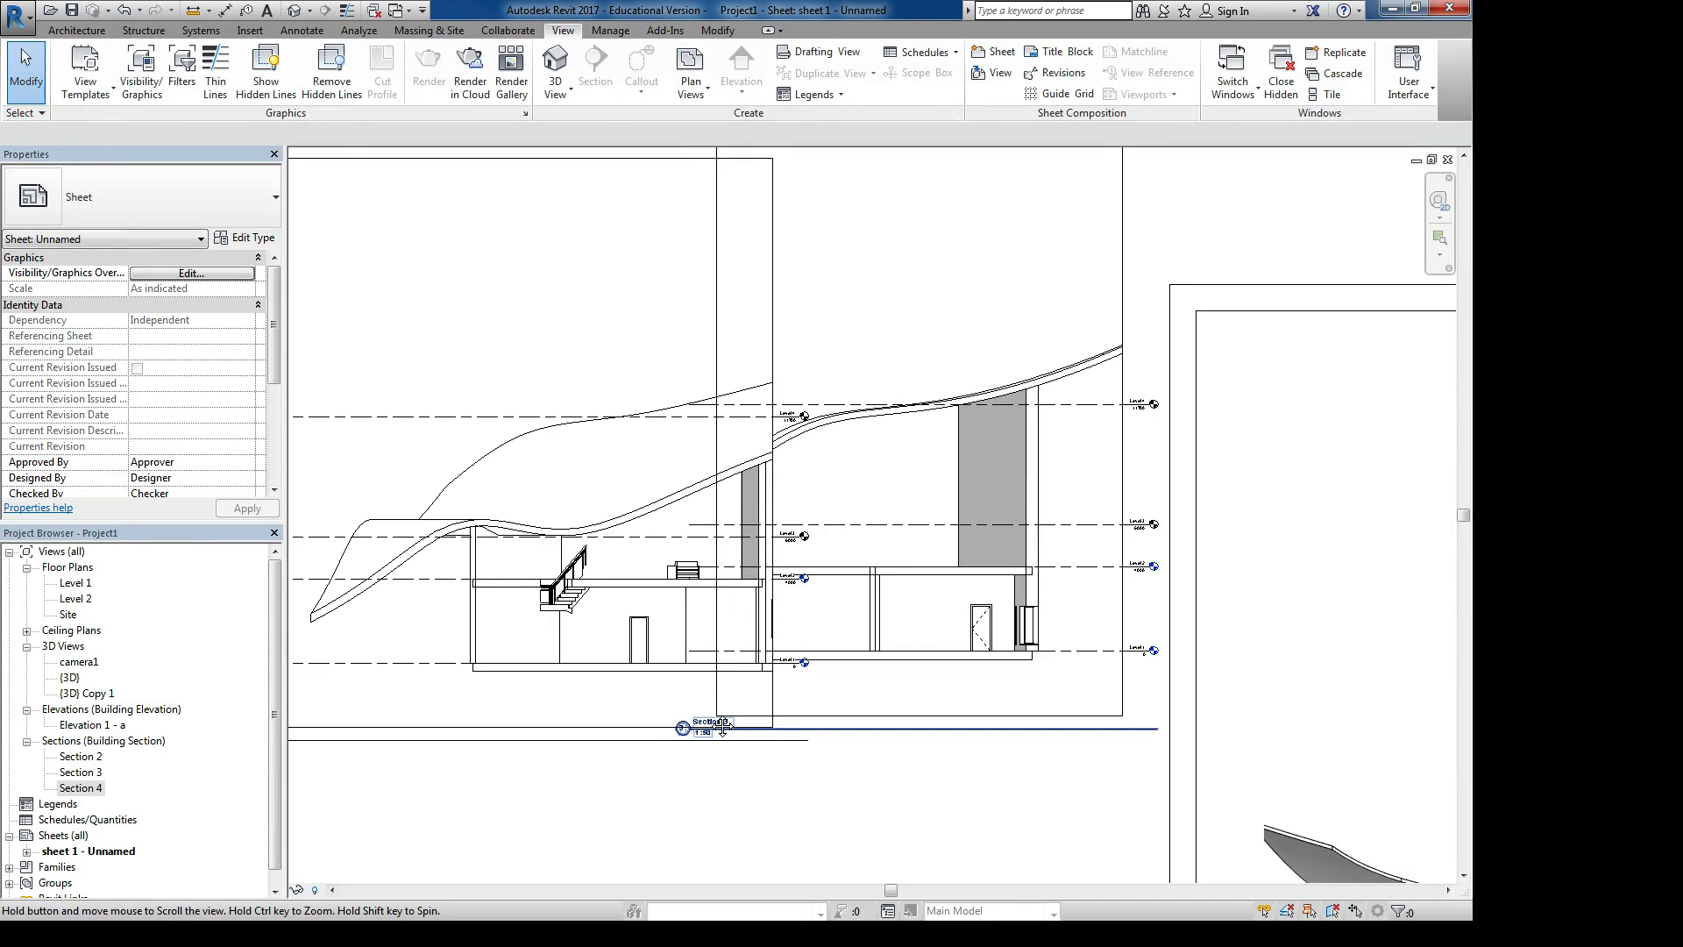
{"action": "scroll", "coordinate": [716, 710], "scroll_direction": "up", "scroll_amount": 2}
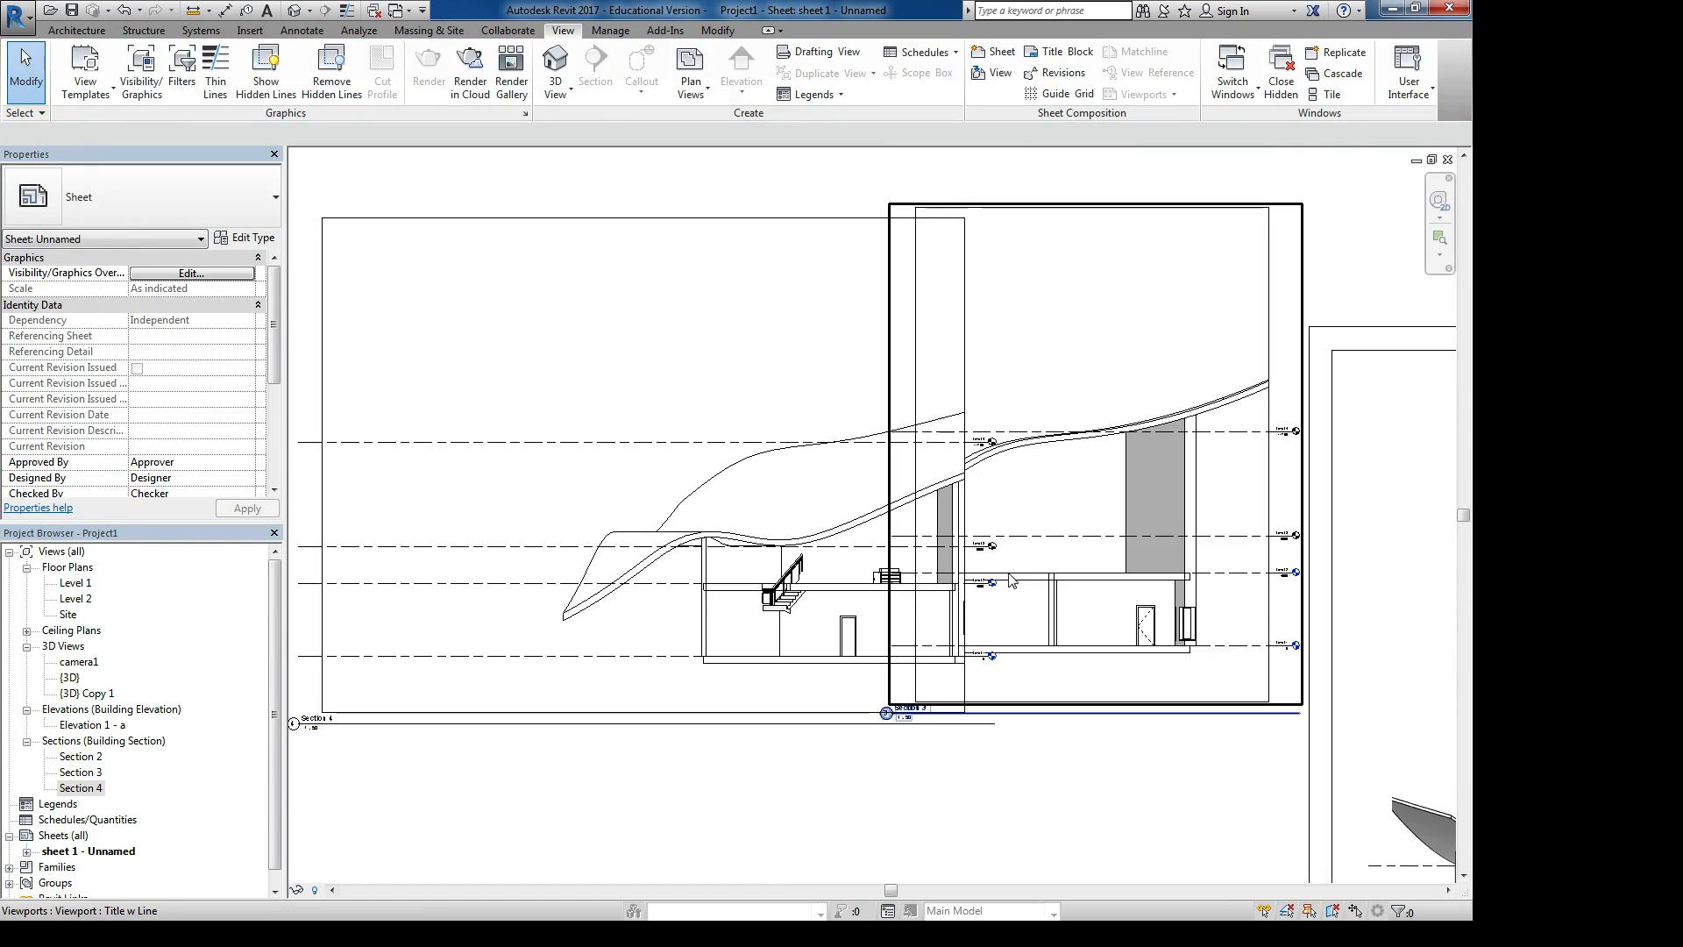
{"action": "scroll", "coordinate": [1052, 501], "scroll_direction": "down", "scroll_amount": 3}
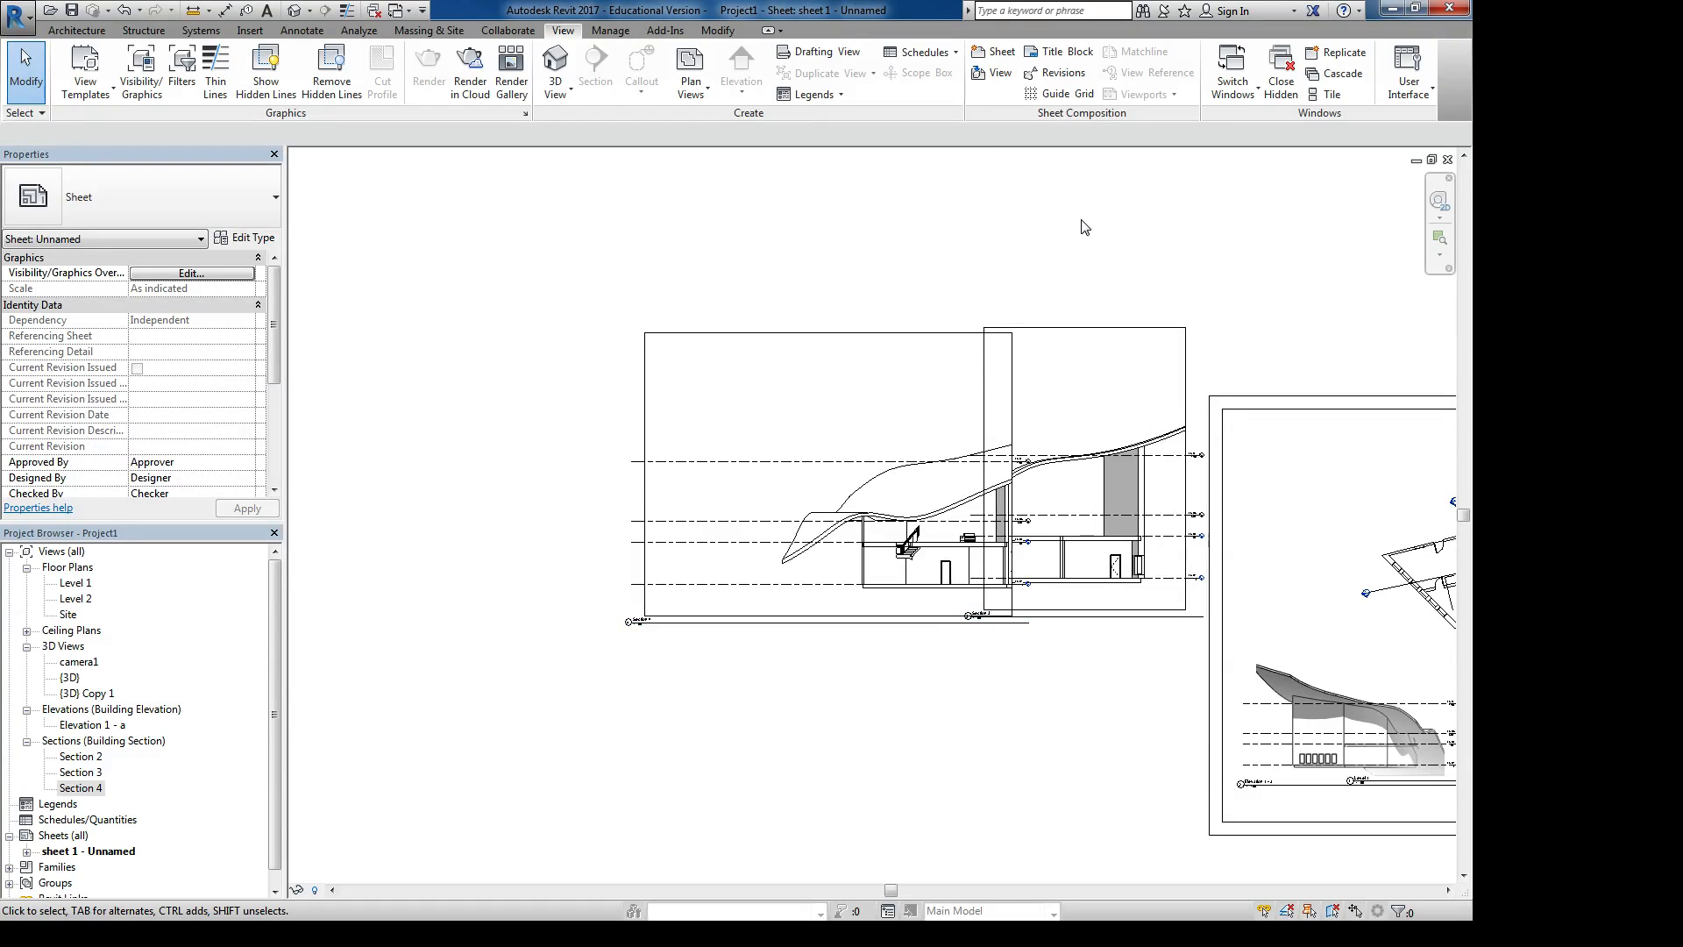
{"action": "left_click_drag", "start_coordinate": [1091, 226], "coordinate": [831, 411]}
{"action": "key", "text": "Delete"}
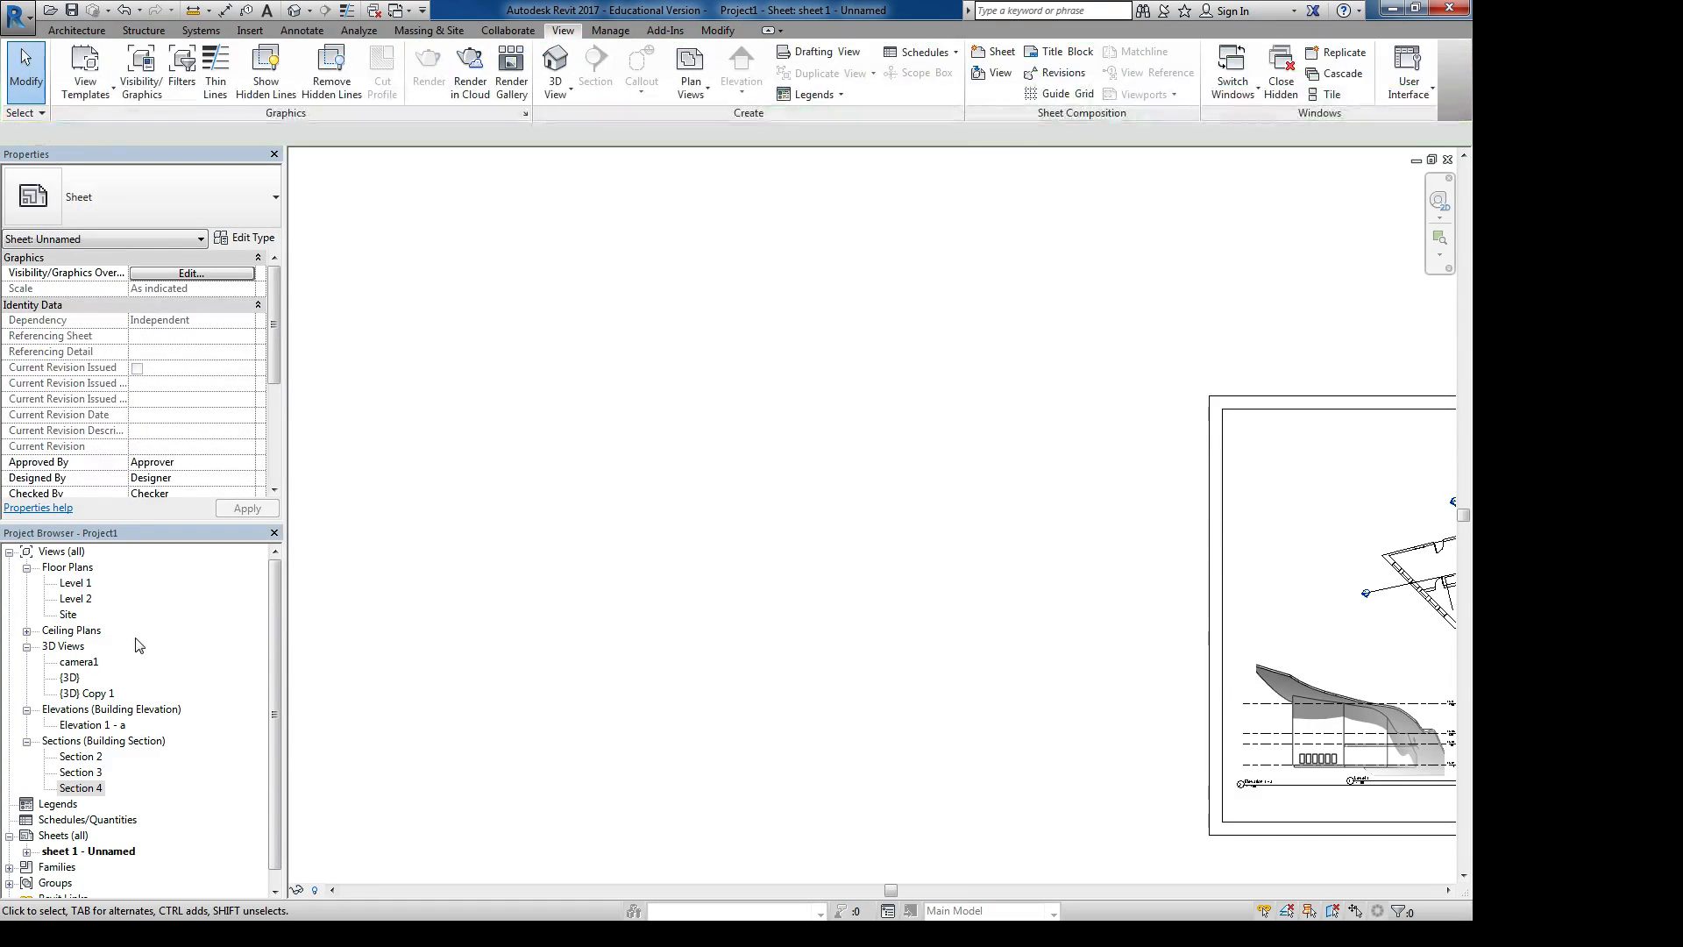
- In the Level 1 floor plan, remove the section head symbol where the diagonal section meets the parallel one
{"action": "double_click", "coordinate": [75, 584]}
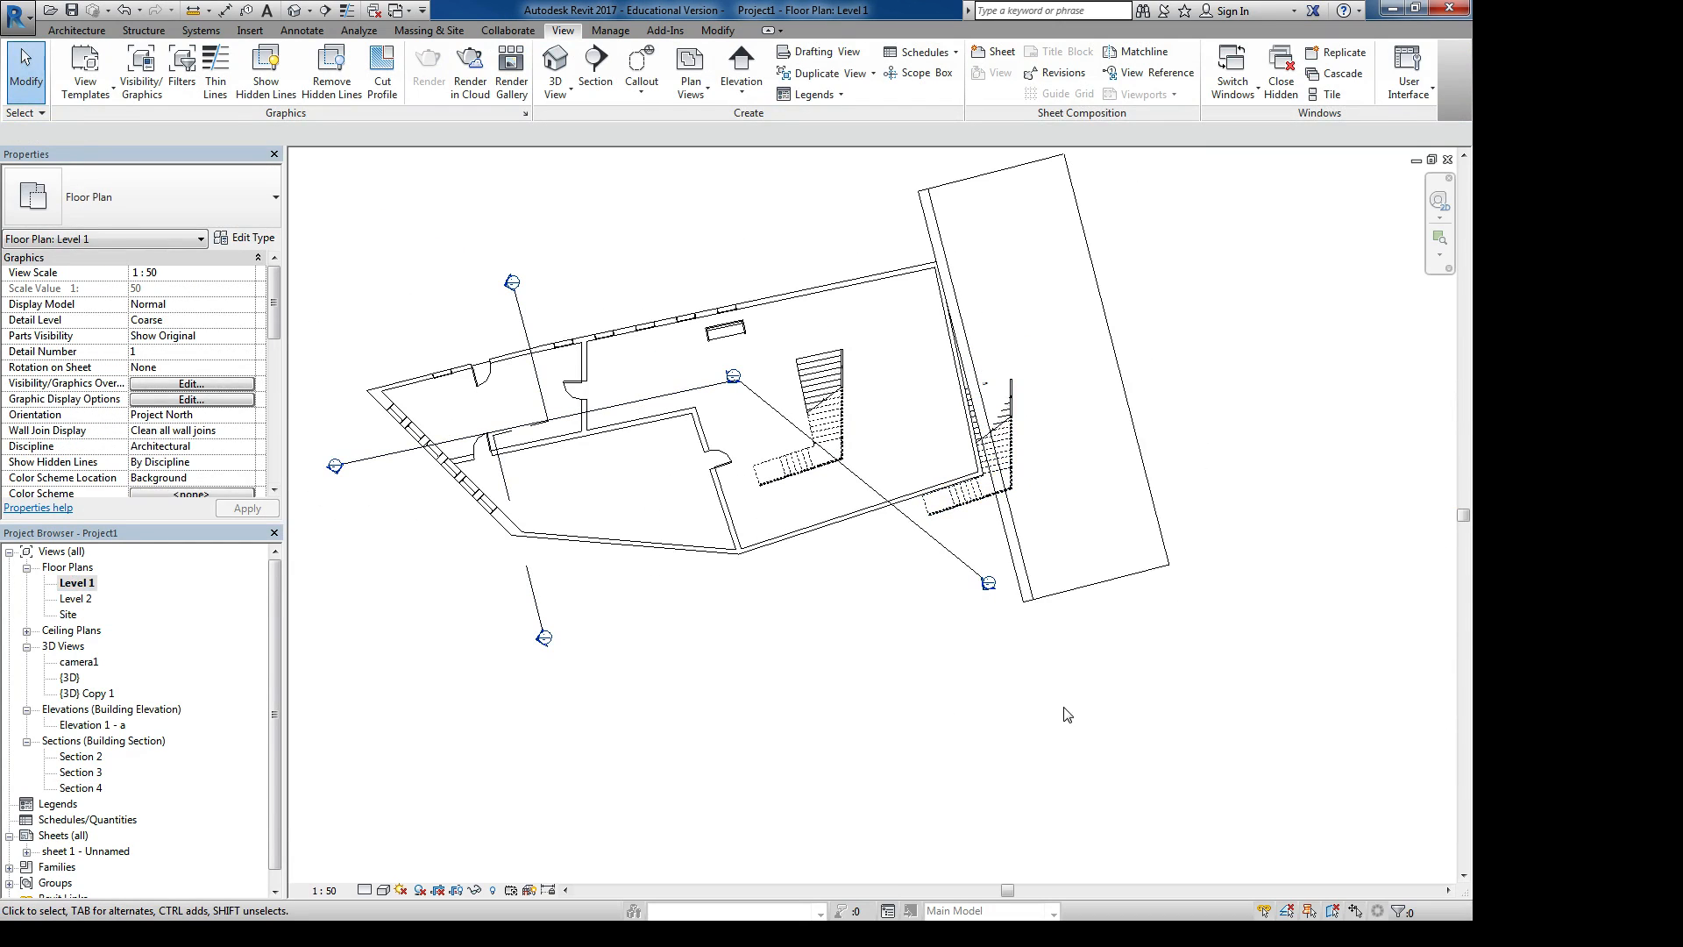
{"action": "scroll", "coordinate": [736, 367], "scroll_direction": "up", "scroll_amount": 4}
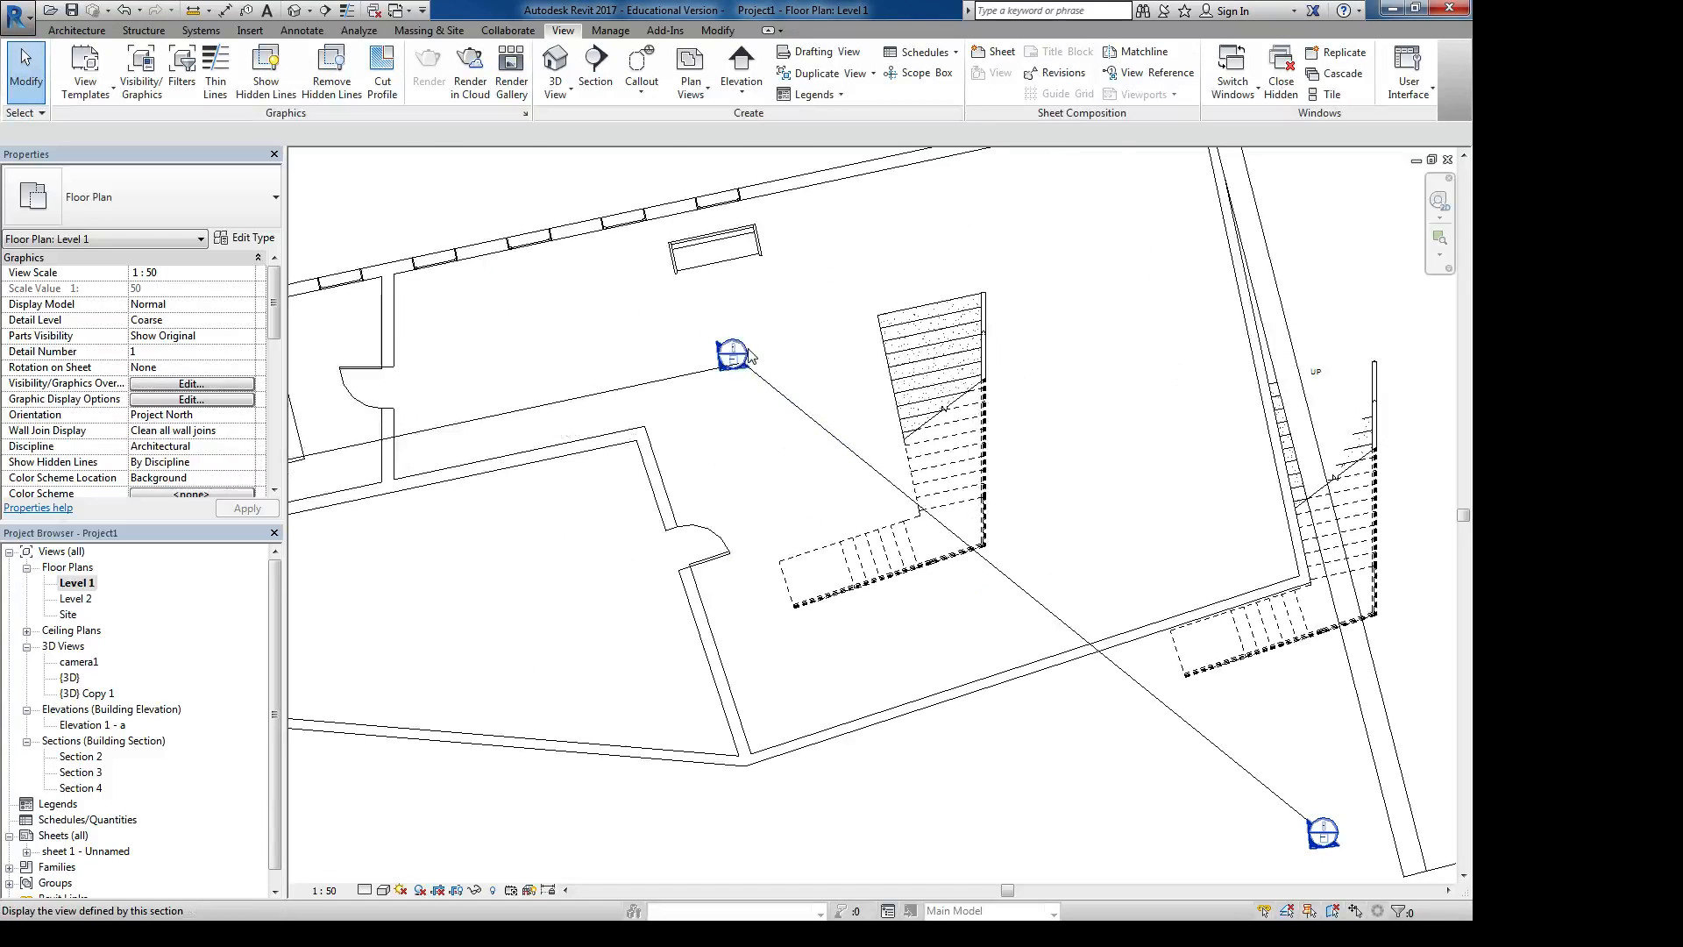
{"action": "scroll", "coordinate": [744, 355], "scroll_direction": "up", "scroll_amount": 2}
{"action": "left_click", "coordinate": [741, 370]}
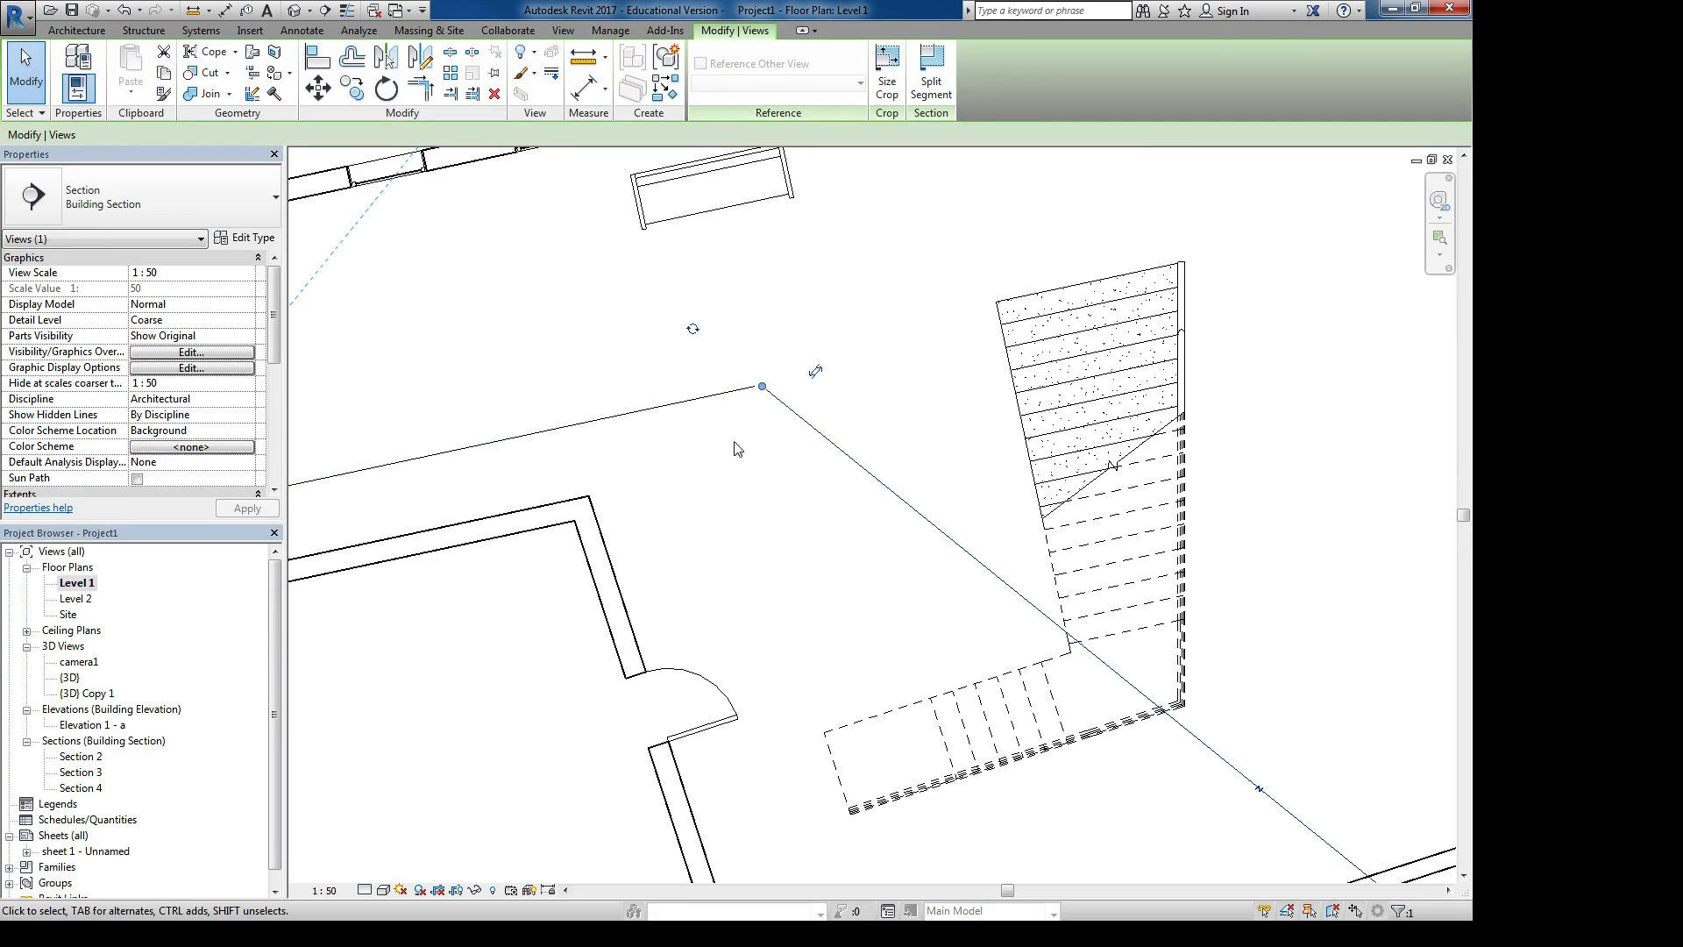
{"action": "key", "text": "Escape"}
{"action": "scroll", "coordinate": [842, 582], "scroll_direction": "down", "scroll_amount": 6}
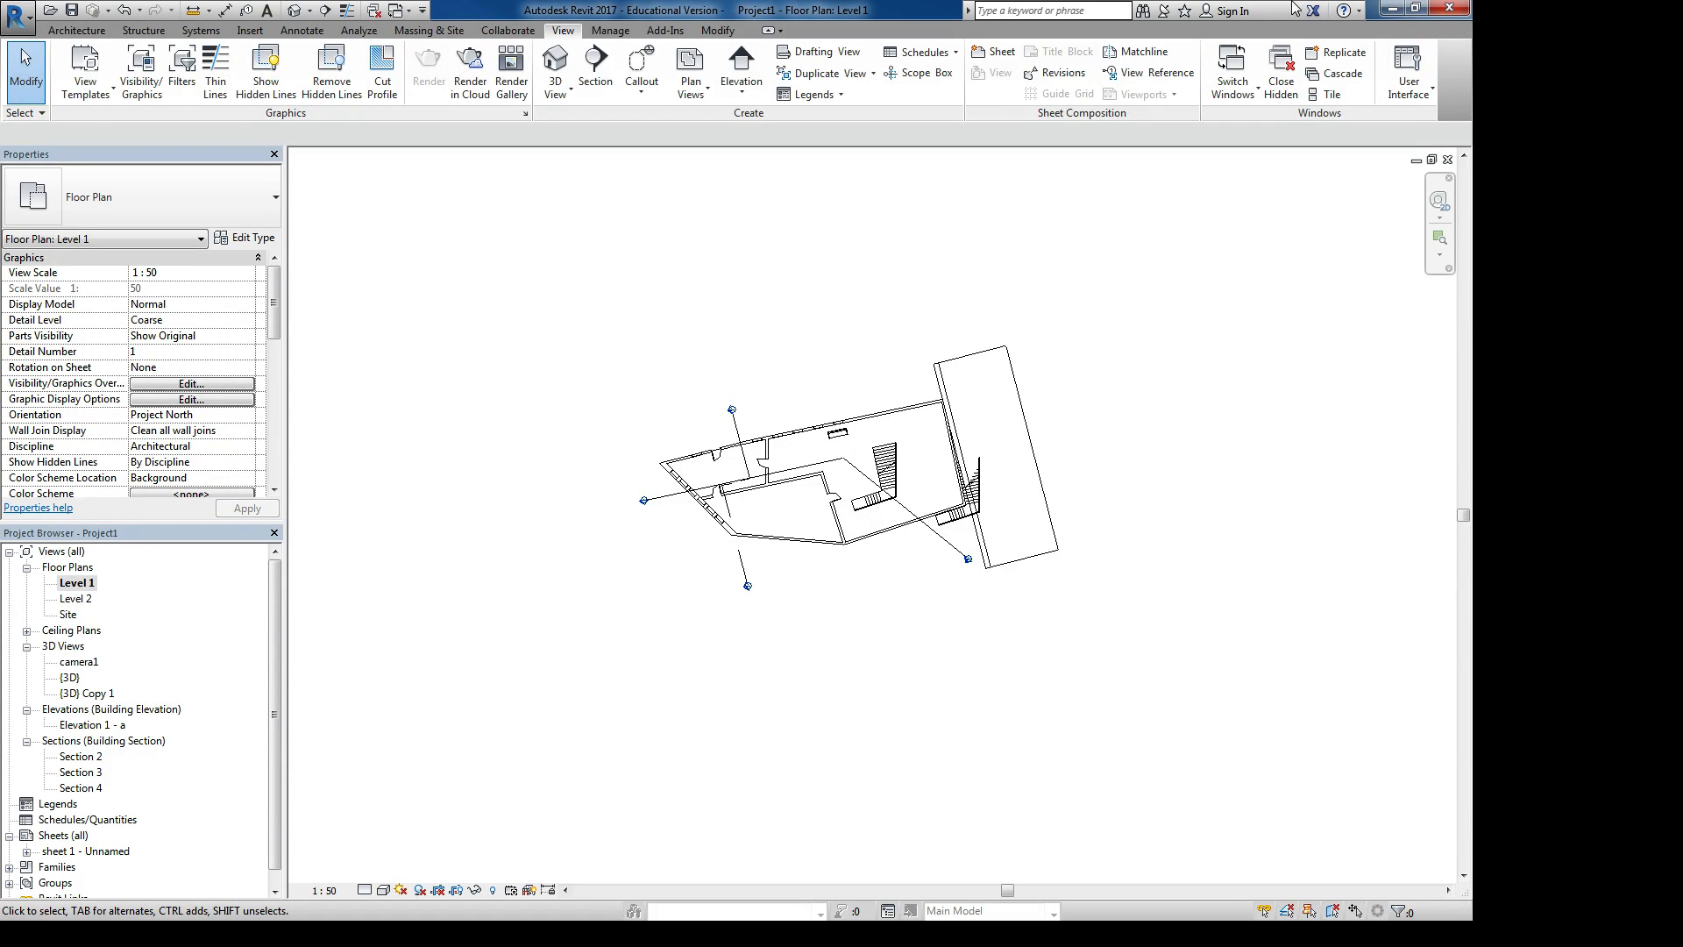
{"action": "left_click", "coordinate": [77, 32]}
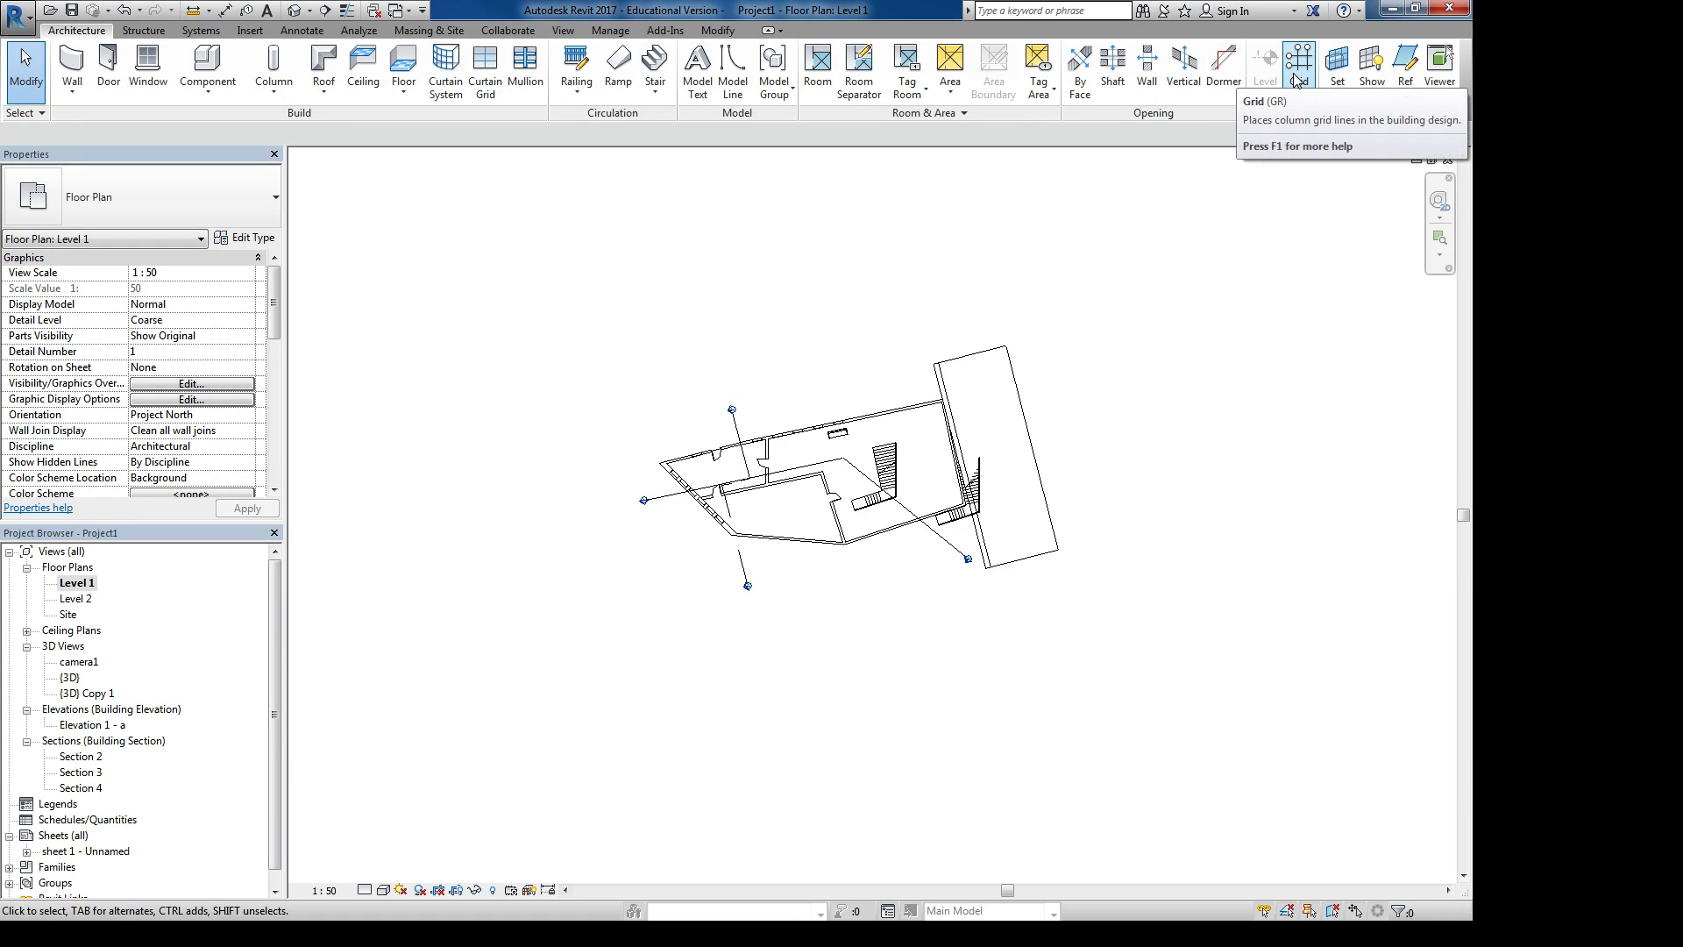
{"action": "middle_click_drag", "start_coordinate": [1064, 406], "coordinate": [952, 402]}
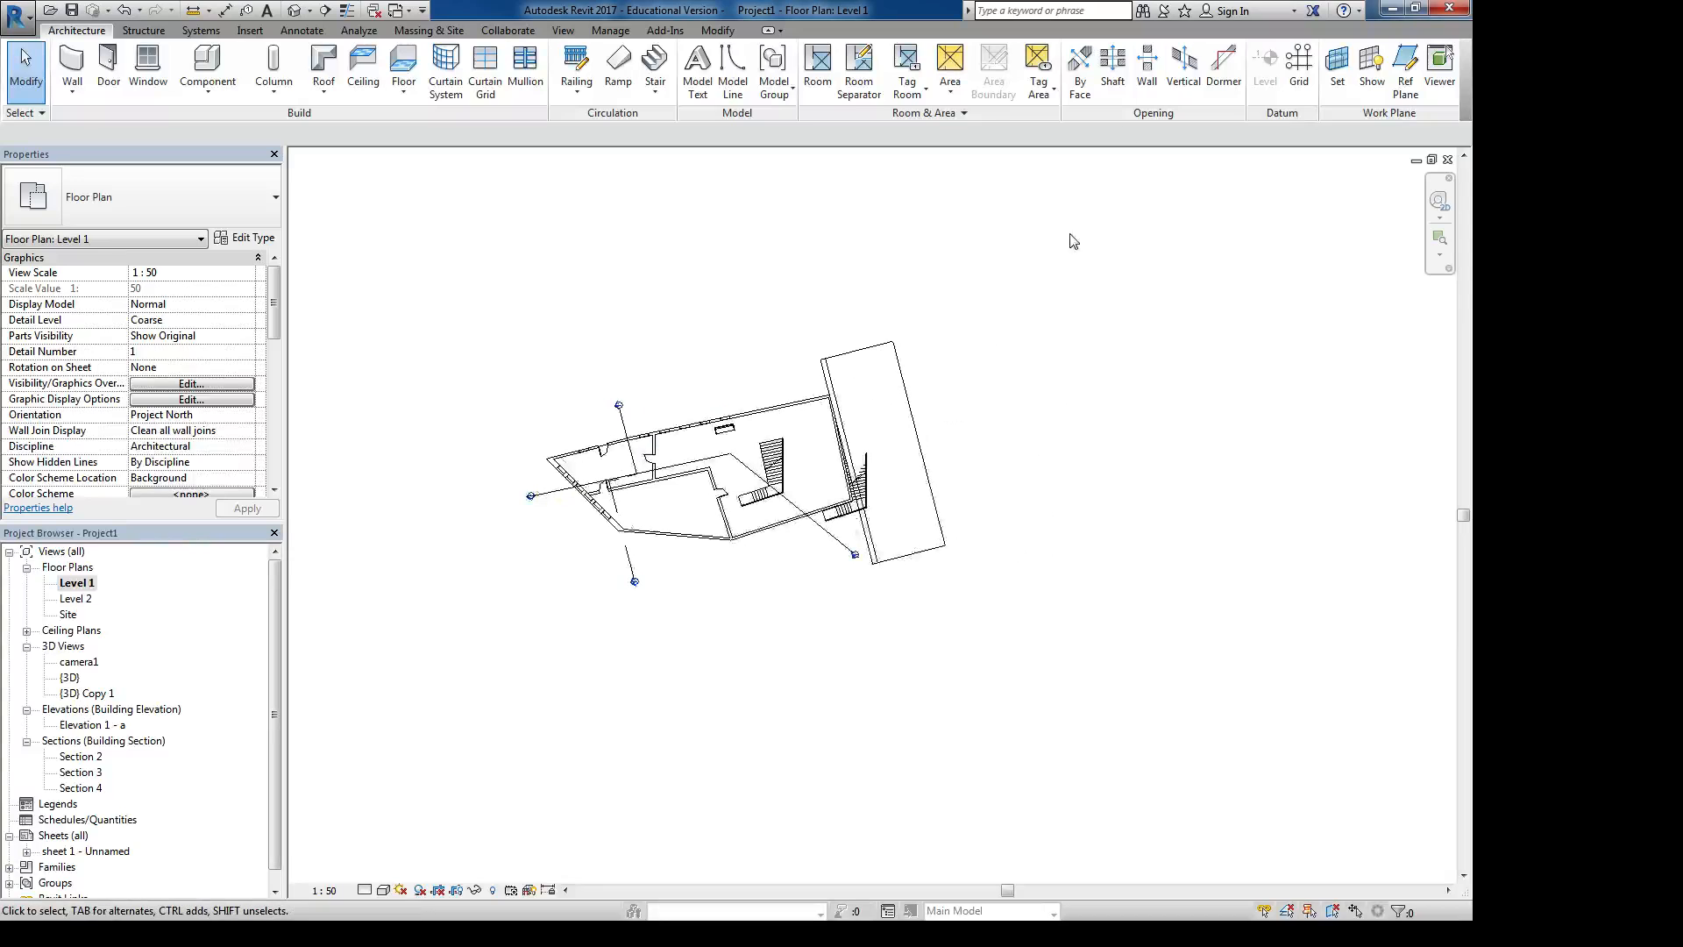
{"action": "left_click", "coordinate": [1298, 59]}
{"action": "scroll", "coordinate": [815, 454], "scroll_direction": "up", "scroll_amount": 3}
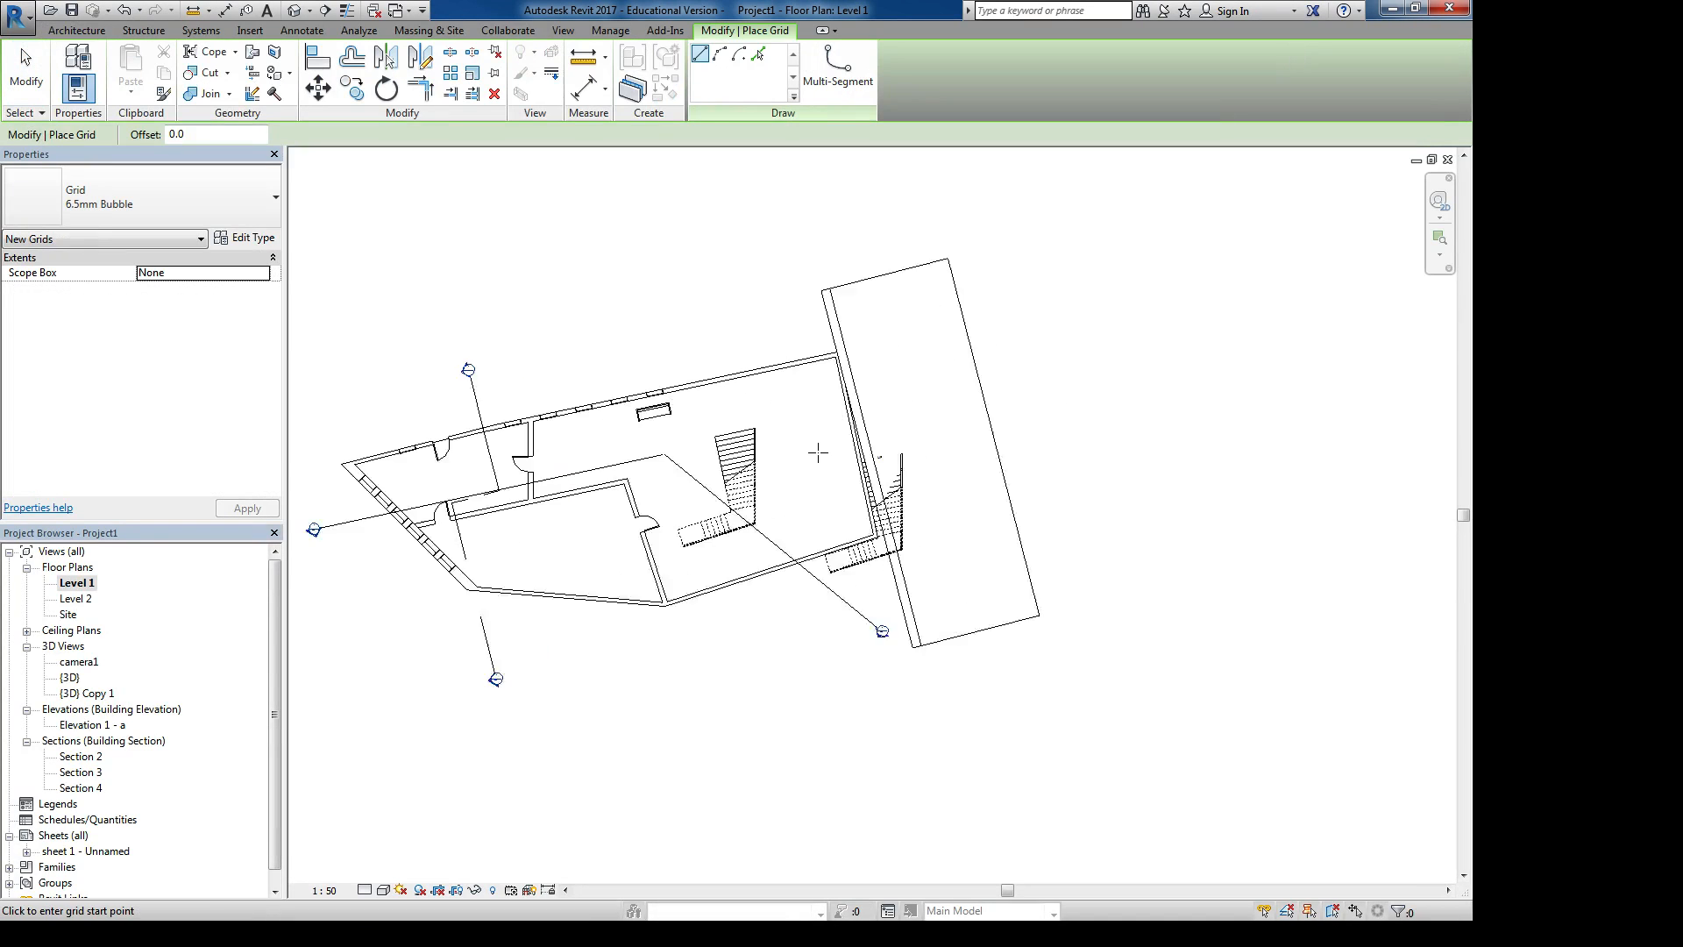
{"action": "middle_click_drag", "start_coordinate": [902, 345], "coordinate": [1046, 404]}
{"action": "key", "text": "Escape"}
{"action": "key", "text": "Escape"}
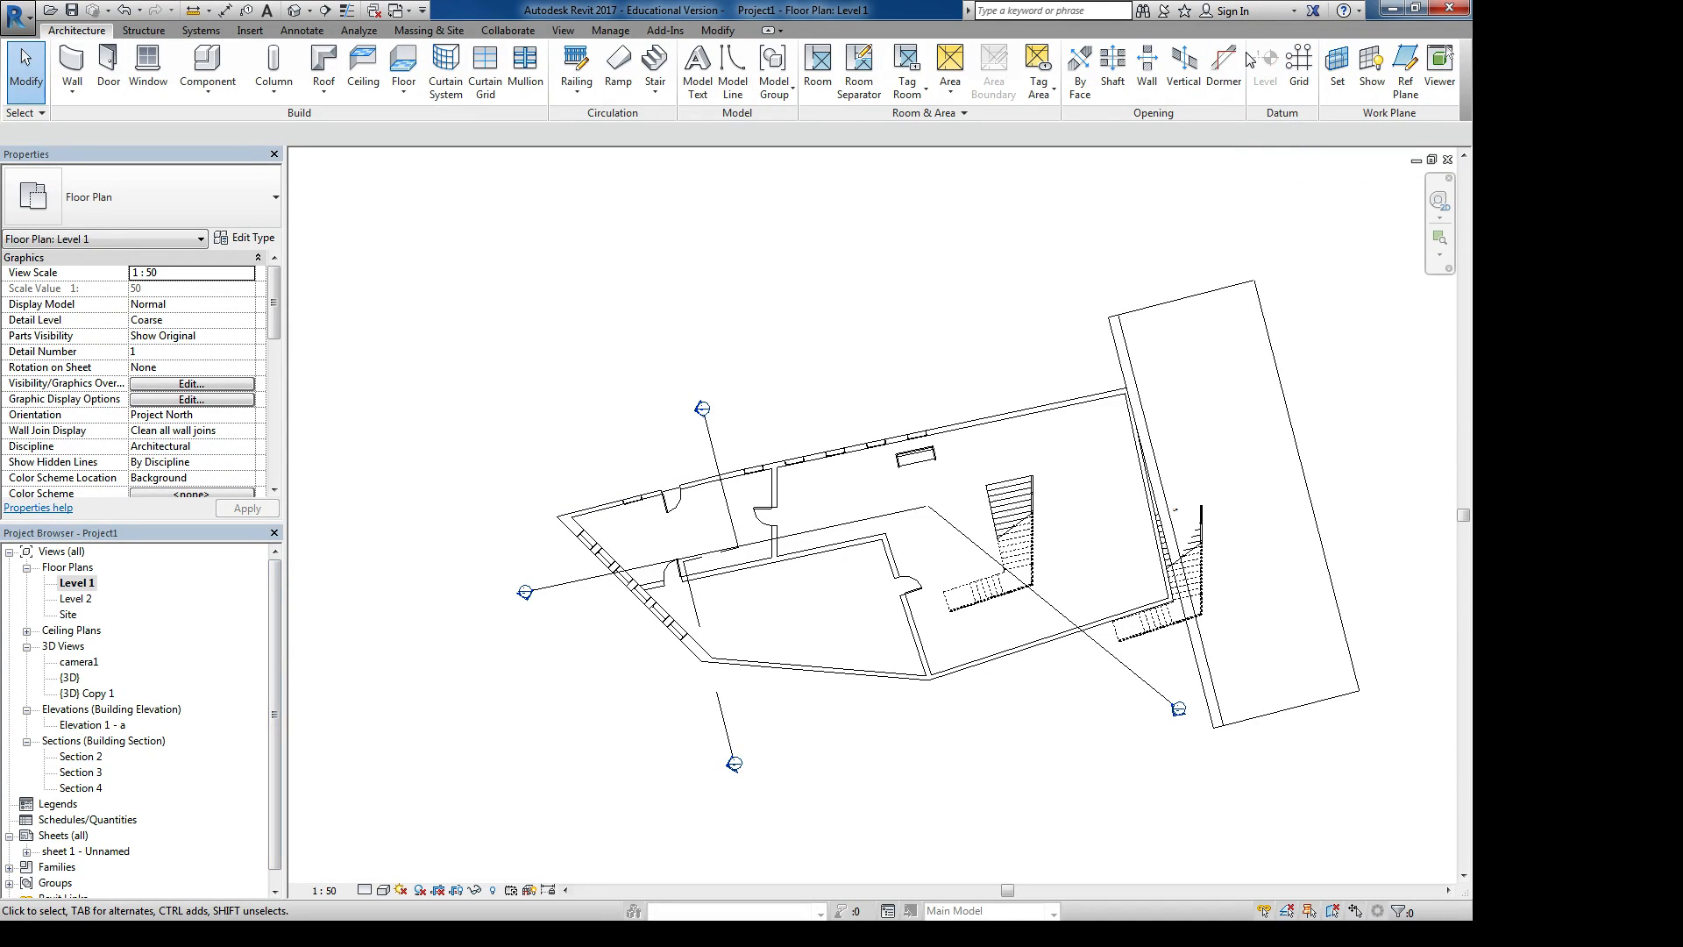
- Draw a straight grid line across the building just inside its stair-side end wall, starting below the lower wall and ending above the upper wall
{"action": "left_click", "coordinate": [1300, 61]}
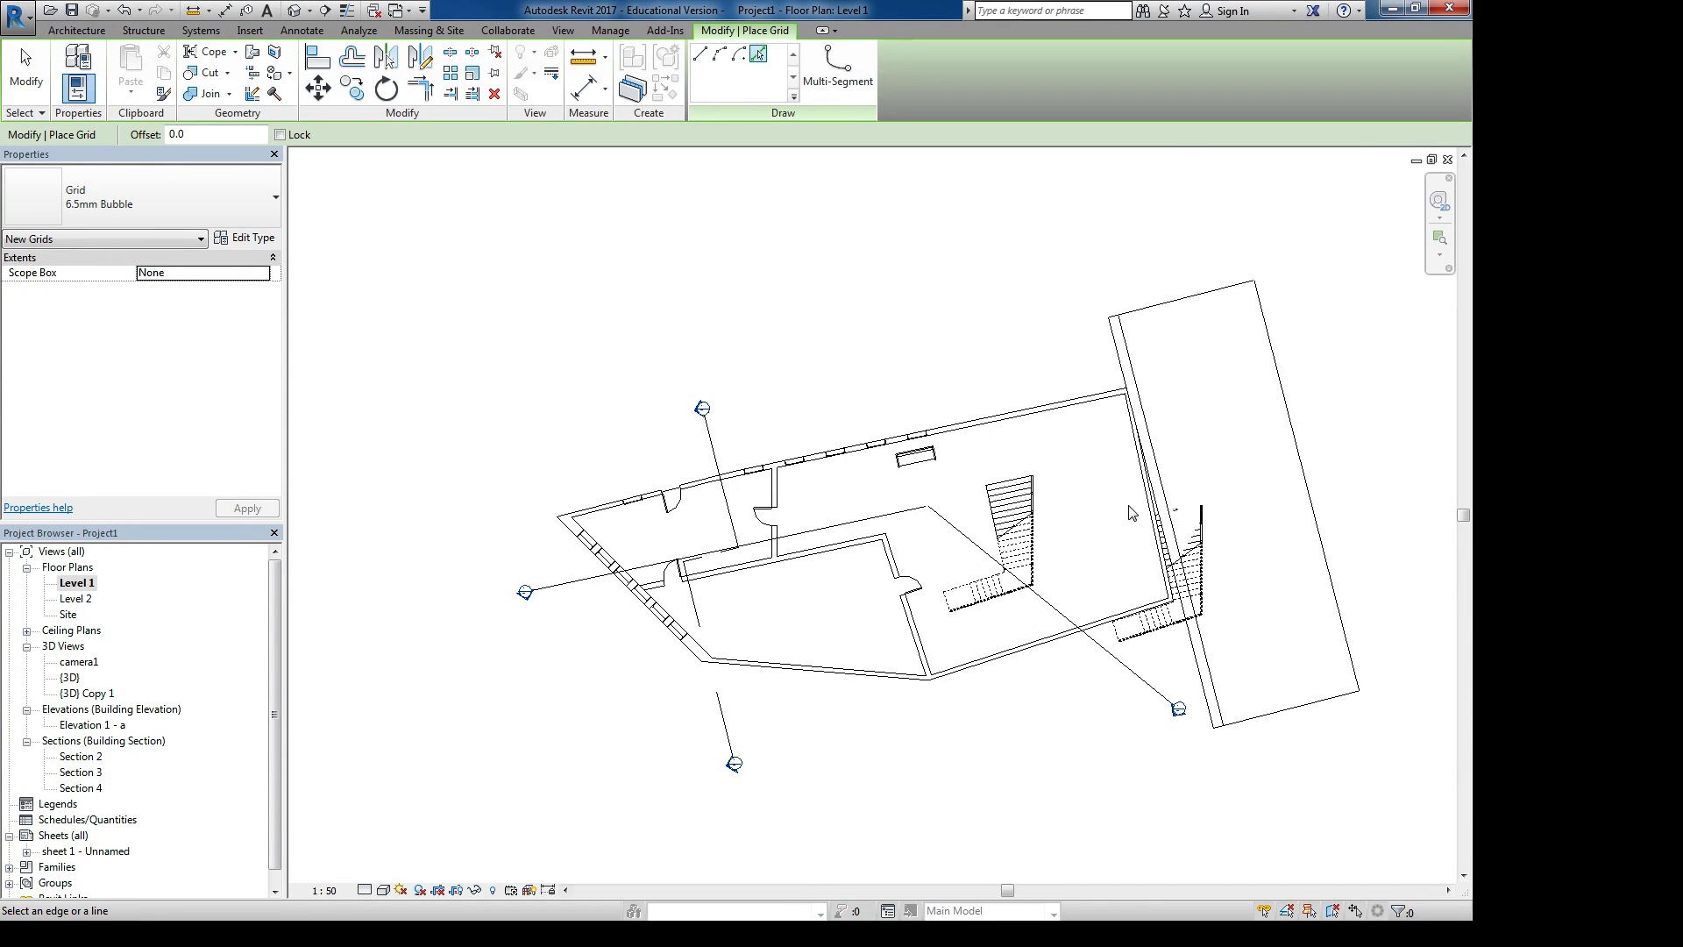
{"action": "scroll", "coordinate": [1131, 513], "scroll_direction": "up", "scroll_amount": 4}
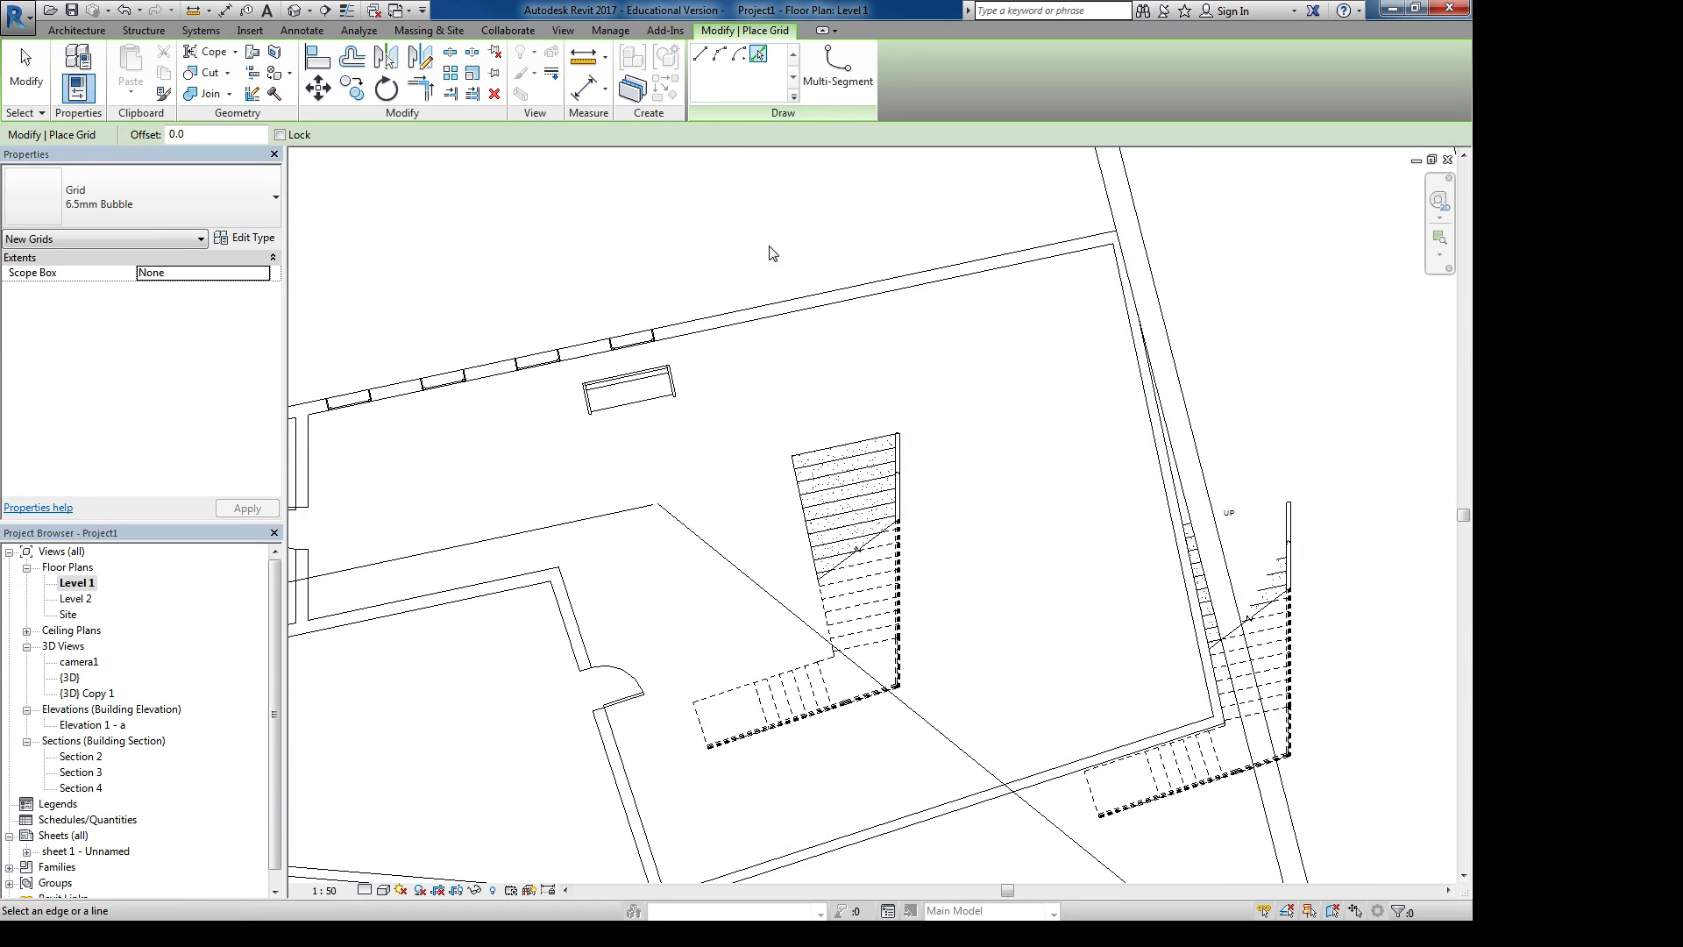
{"action": "left_click", "coordinate": [706, 54]}
{"action": "scroll", "coordinate": [975, 333], "scroll_direction": "down", "scroll_amount": 4}
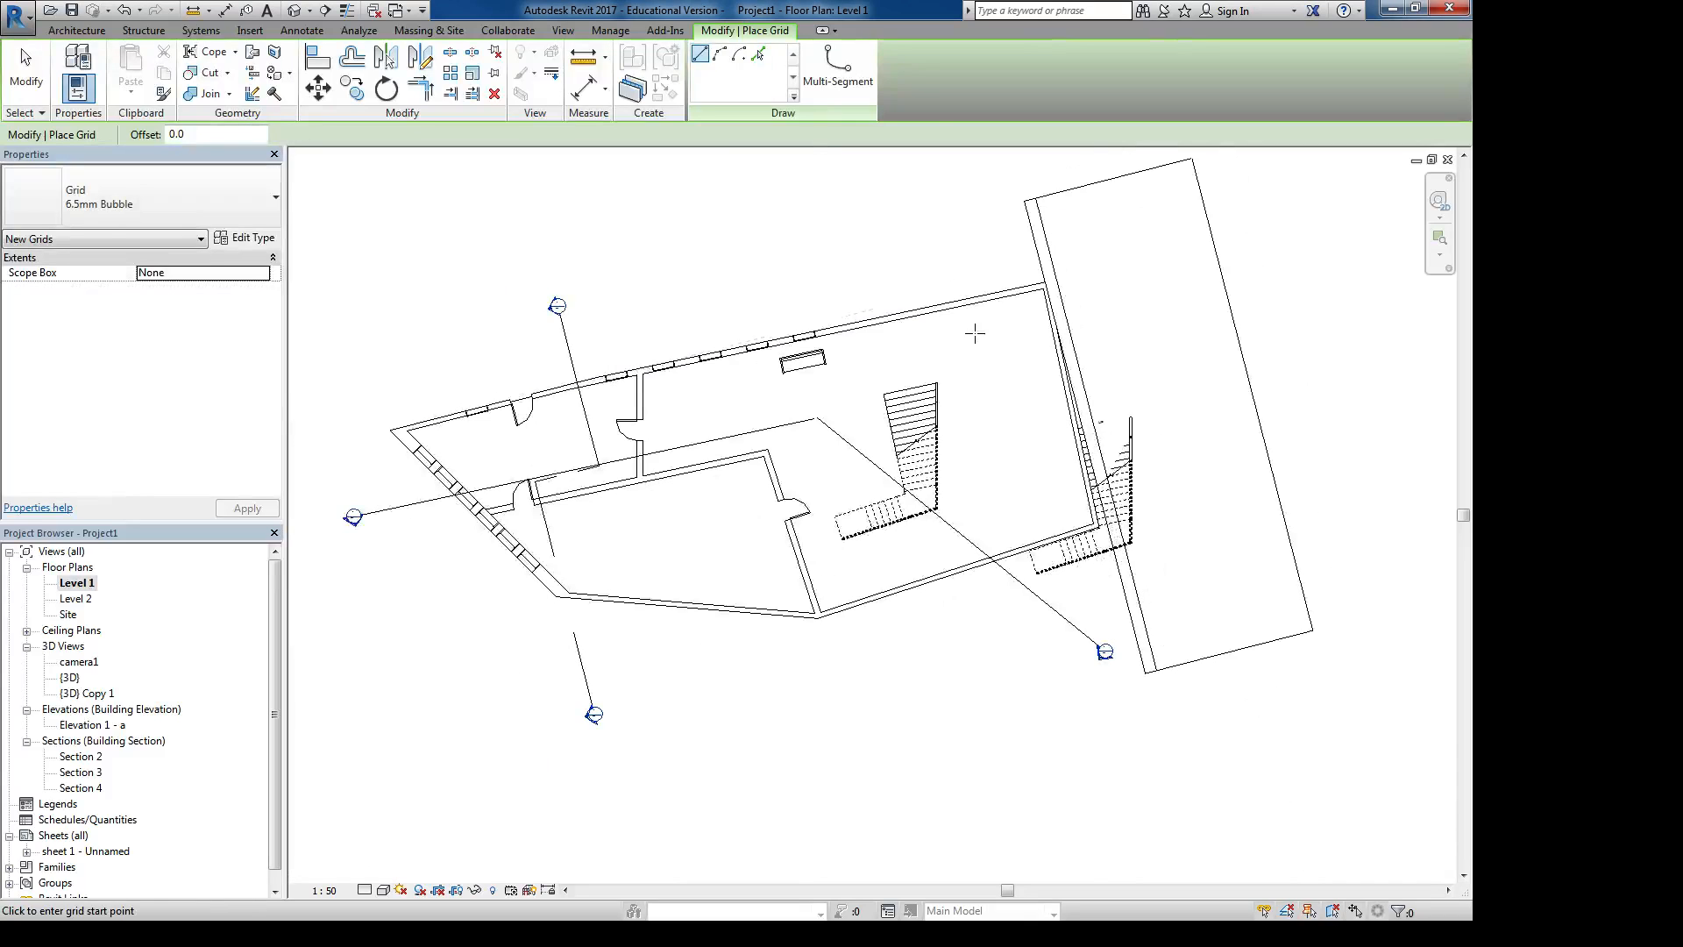
{"action": "left_click", "coordinate": [968, 196]}
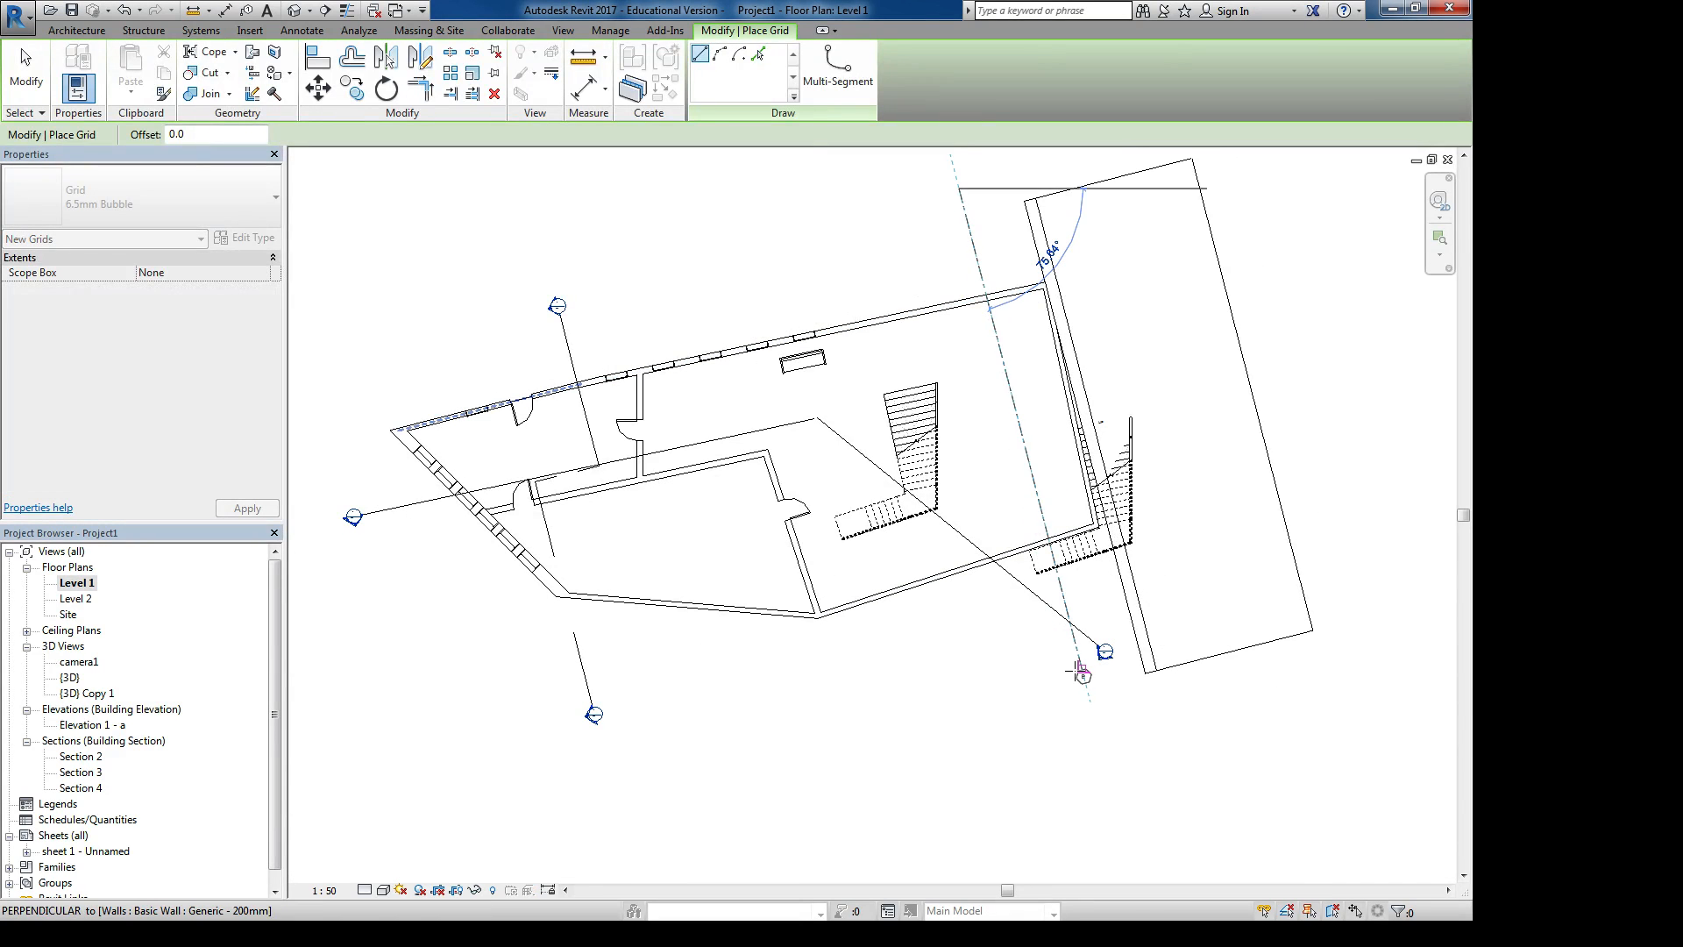
{"action": "key", "text": "Escape"}
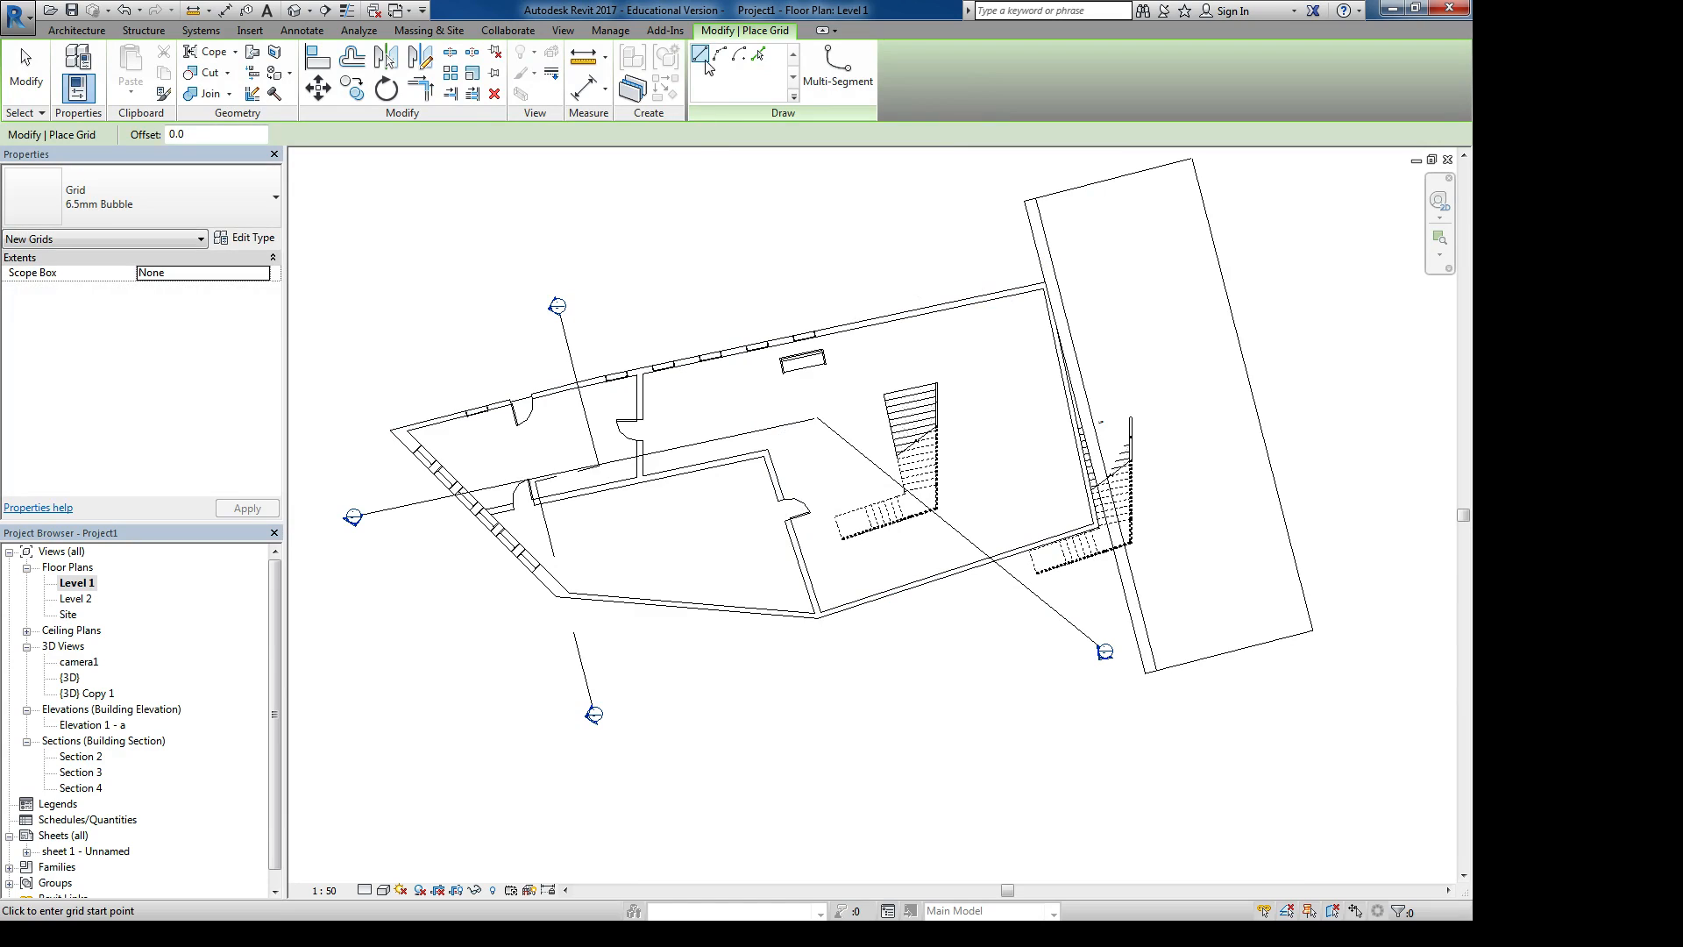
{"action": "left_click", "coordinate": [1075, 600]}
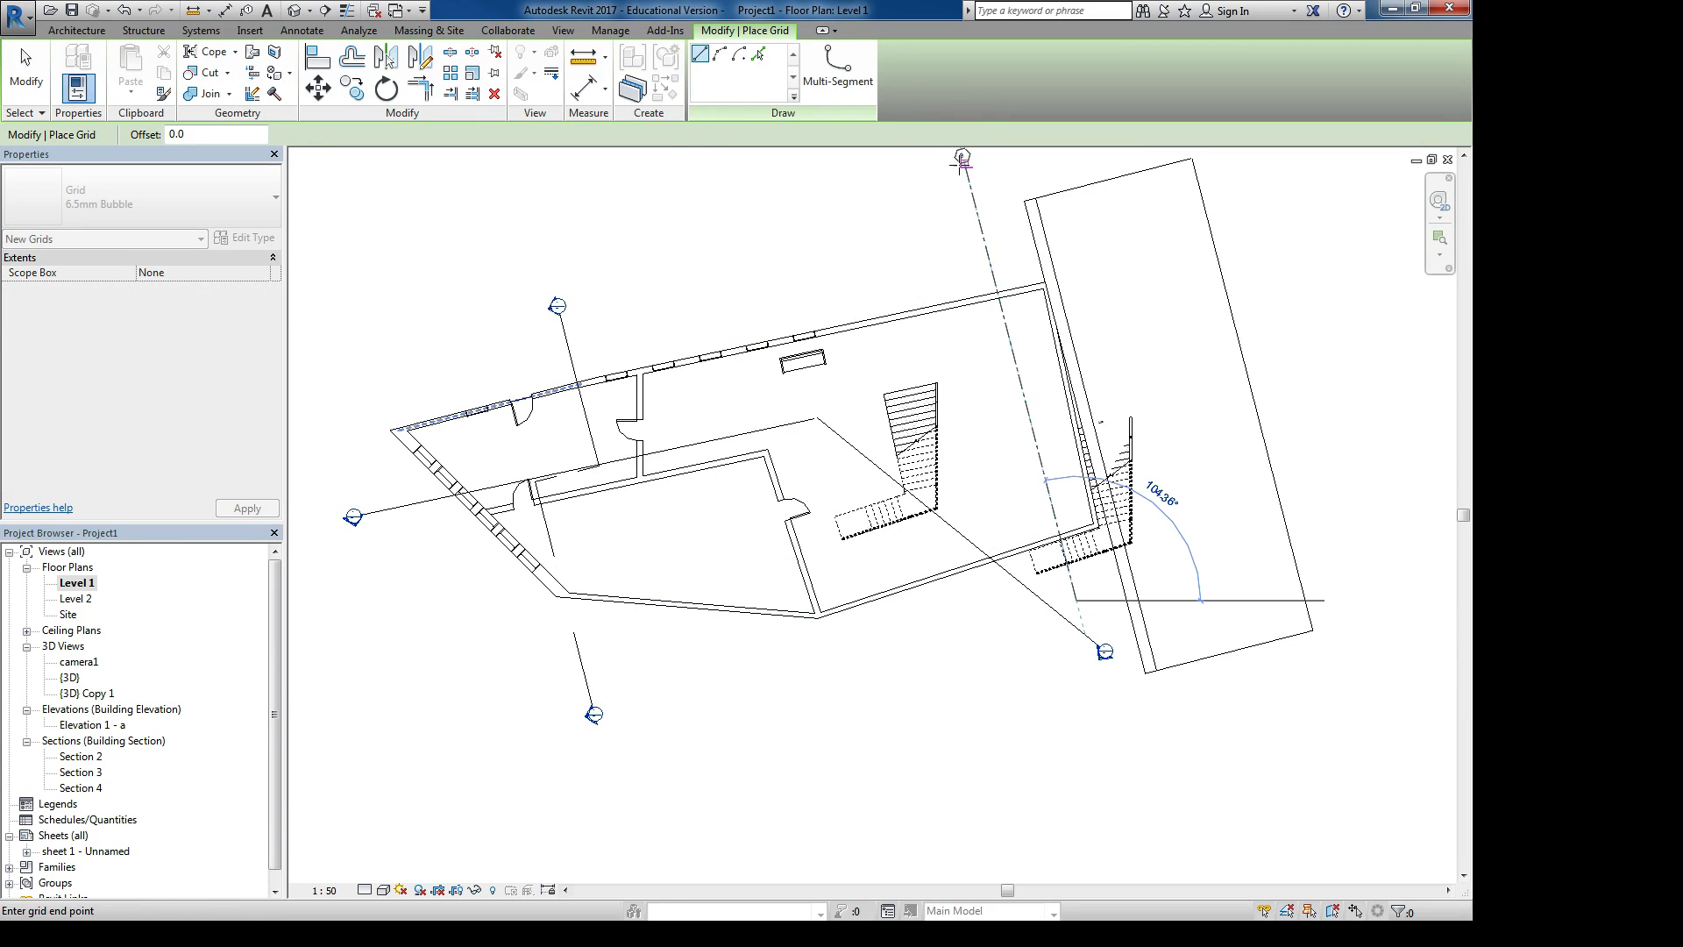
{"action": "left_click", "coordinate": [971, 197]}
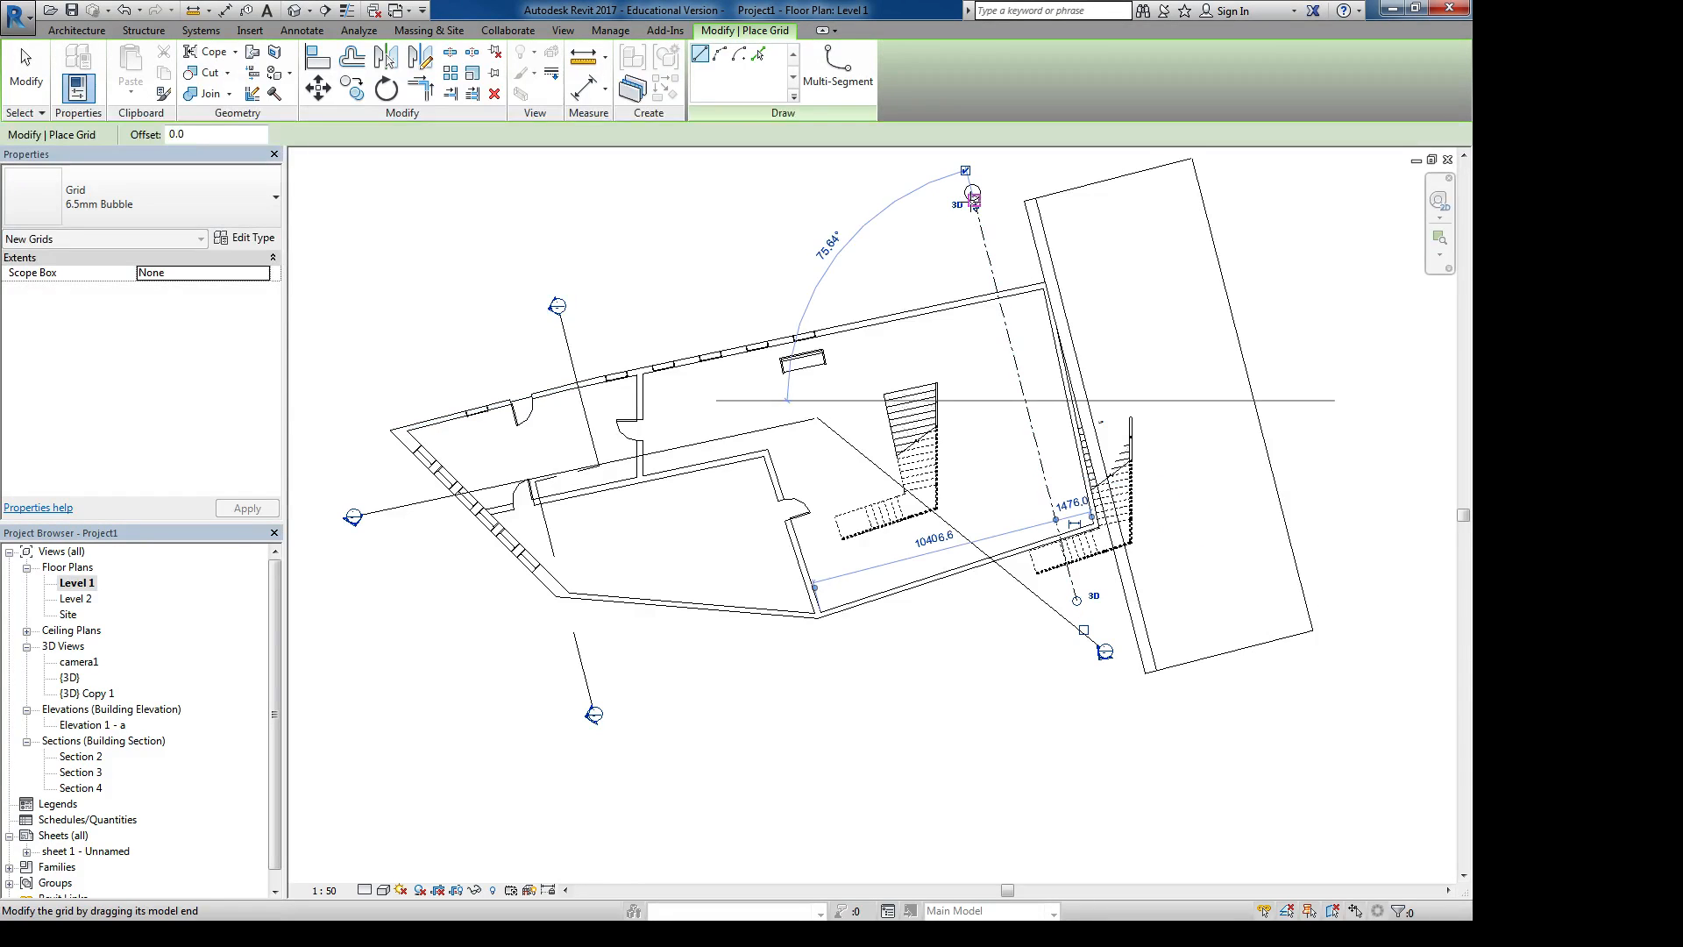
{"action": "key", "text": "Escape"}
{"action": "key", "text": "Escape"}
- Align the new grid line with the inner face of the building's end wall beside the outdoor stair
{"action": "scroll", "coordinate": [988, 238], "scroll_direction": "up", "scroll_amount": 3}
{"action": "middle_click_drag", "start_coordinate": [990, 250], "coordinate": [902, 260]}
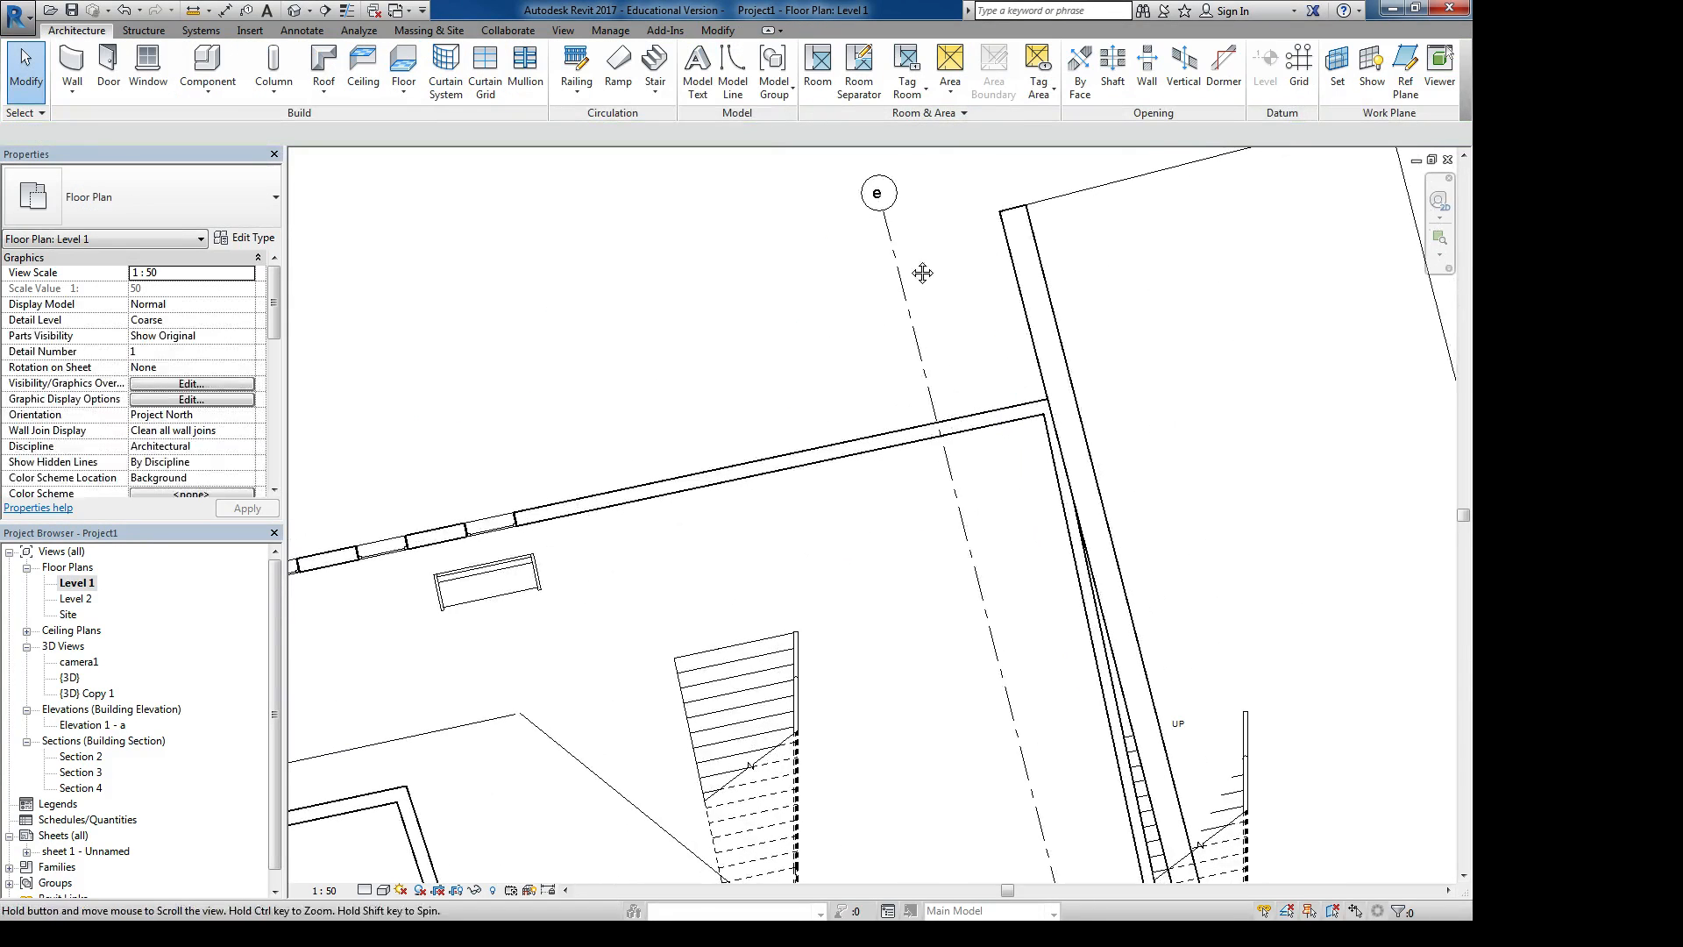
{"action": "scroll", "coordinate": [916, 317], "scroll_direction": "down", "scroll_amount": 2}
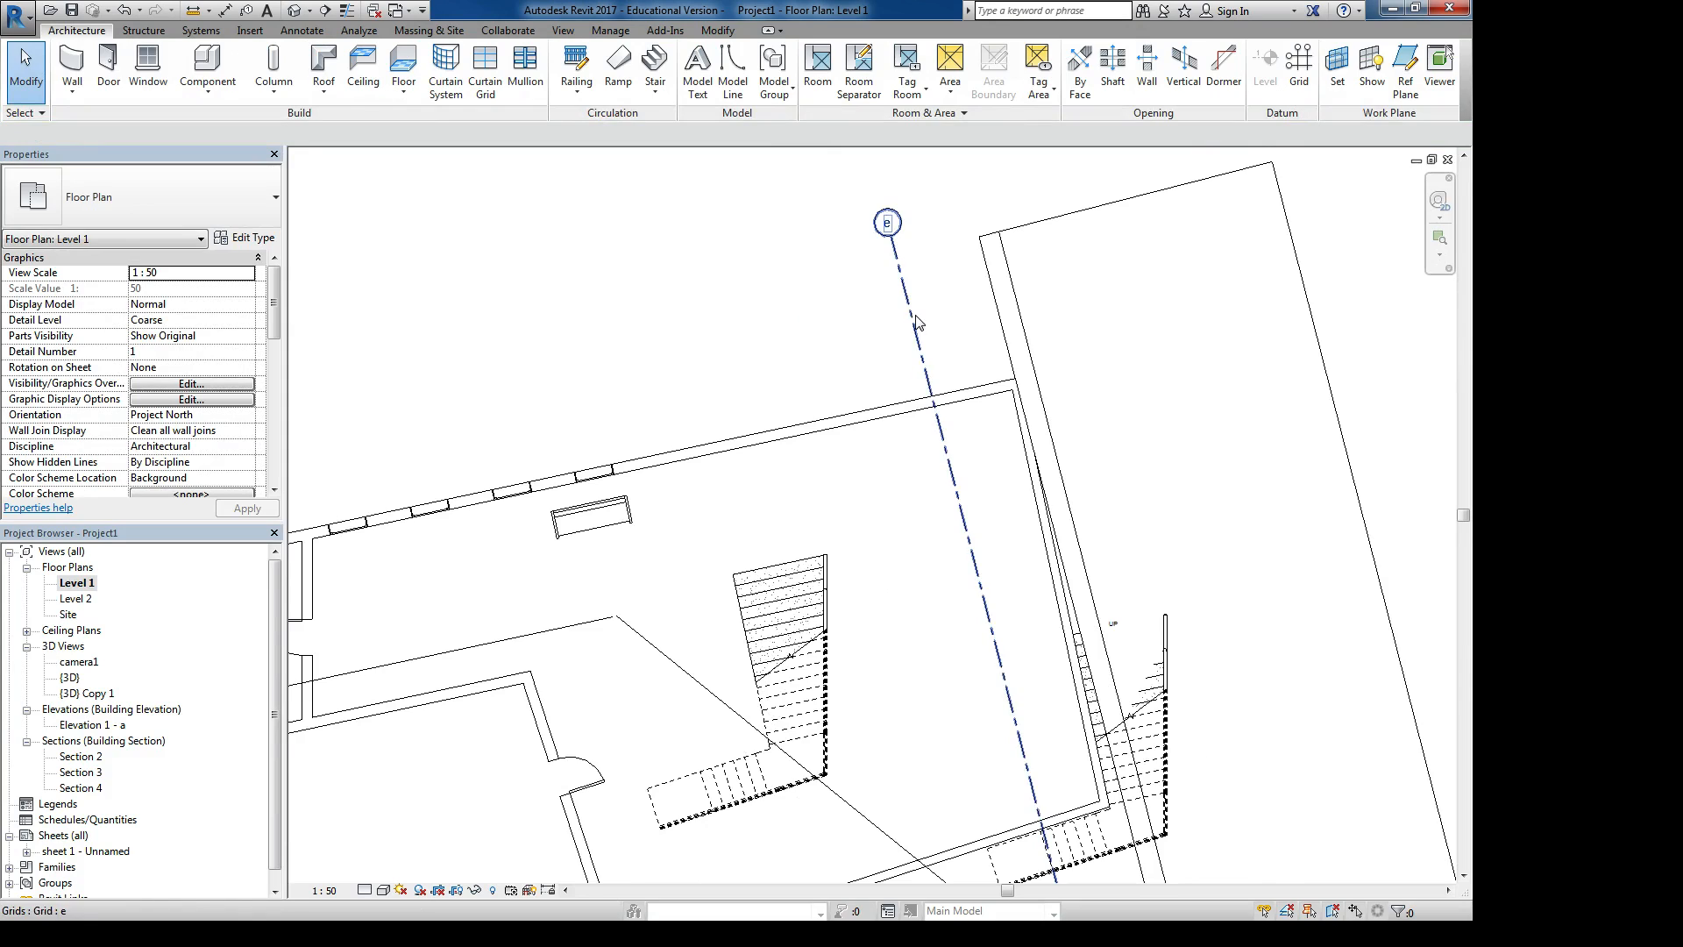
{"action": "left_click", "coordinate": [914, 321]}
{"action": "middle_click_drag", "start_coordinate": [957, 345], "coordinate": [842, 276]}
{"action": "scroll", "coordinate": [908, 410], "scroll_direction": "up", "scroll_amount": 1}
{"action": "scroll", "coordinate": [909, 415], "scroll_direction": "up", "scroll_amount": 1}
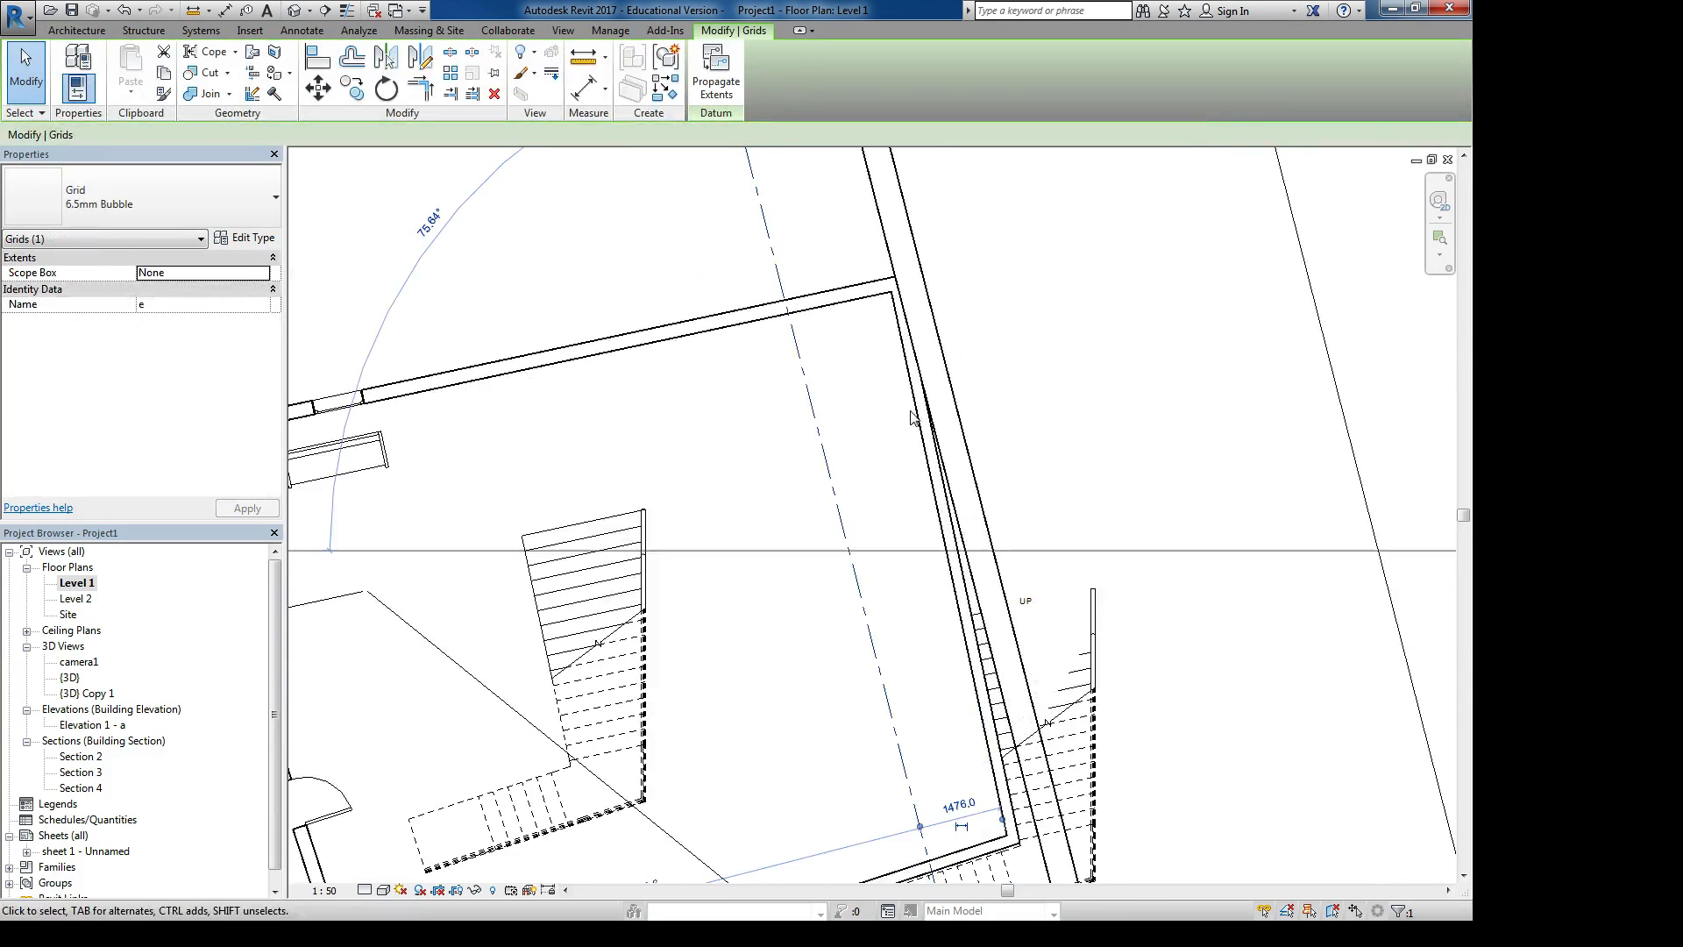
{"action": "key", "text": "a"}
{"action": "key", "text": "l"}
{"action": "left_click", "coordinate": [944, 521]}
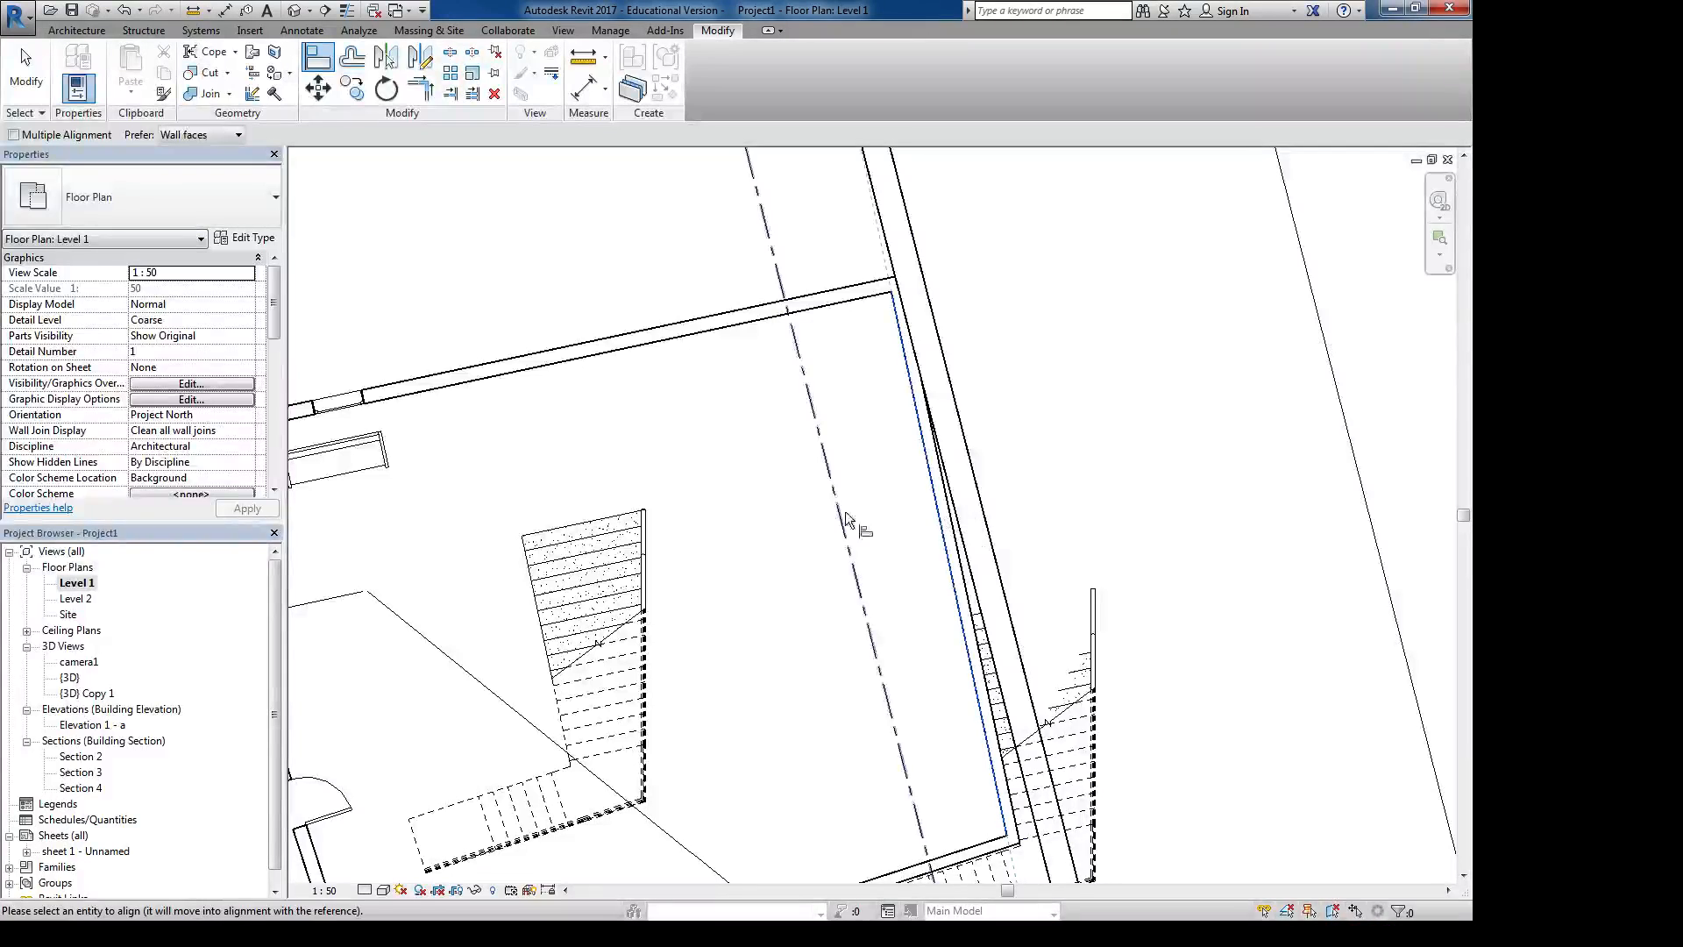
{"action": "left_click", "coordinate": [845, 512]}
{"action": "scroll", "coordinate": [852, 506], "scroll_direction": "down", "scroll_amount": 3}
{"action": "key", "text": "Escape"}
{"action": "key", "text": "Escape"}
- Extend the bubble end of grid e farther beyond the corner of the adjoining slab
{"action": "scroll", "coordinate": [843, 329], "scroll_direction": "up", "scroll_amount": 3}
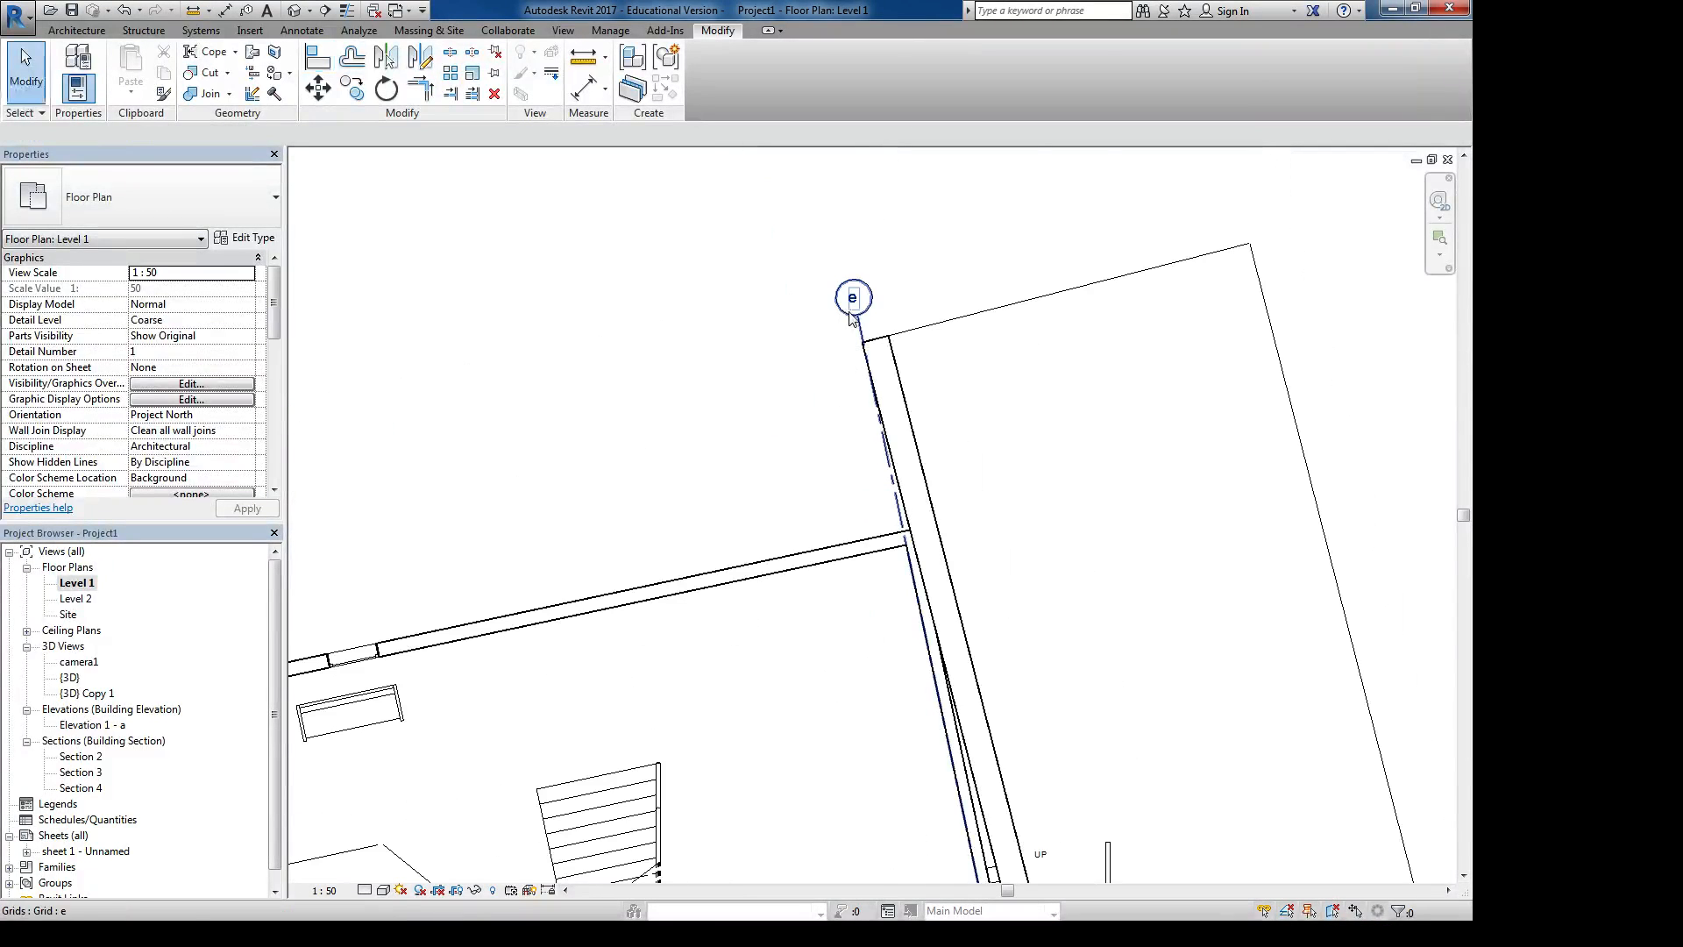
{"action": "left_click", "coordinate": [859, 323]}
{"action": "scroll", "coordinate": [857, 323], "scroll_direction": "down", "scroll_amount": 1}
{"action": "left_click_drag", "start_coordinate": [857, 319], "coordinate": [843, 243]}
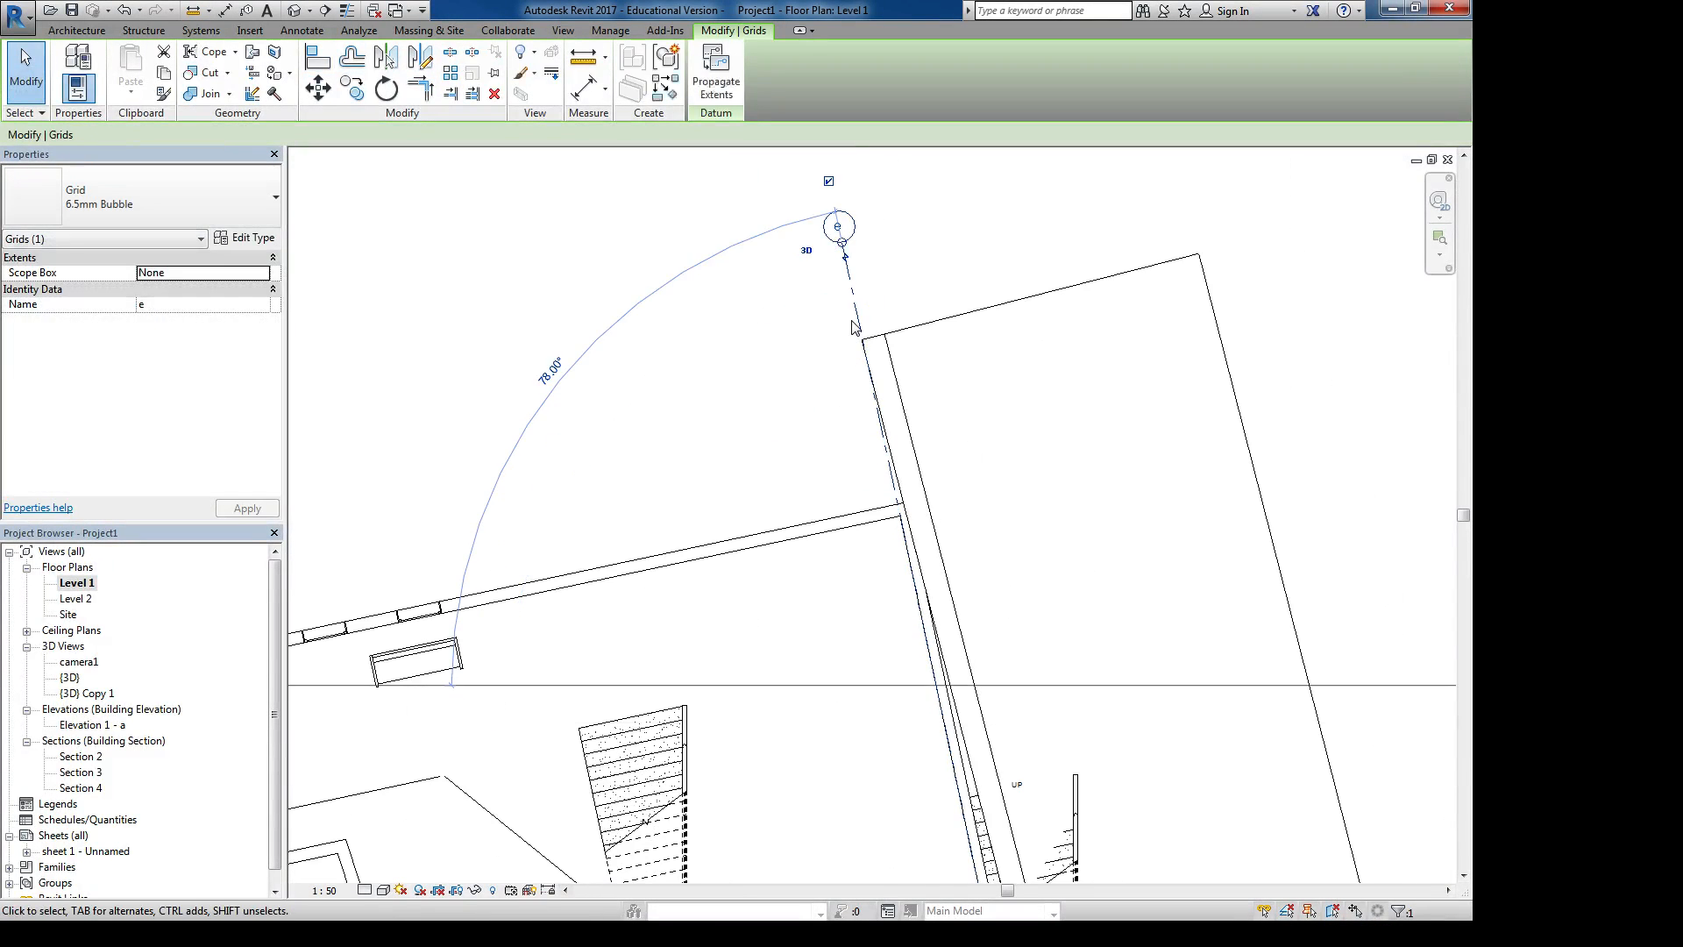
- Copy grid e 6000 mm perpendicular to itself, toward the building's interior stair
{"action": "key", "text": "c"}
{"action": "left_click", "coordinate": [856, 306]}
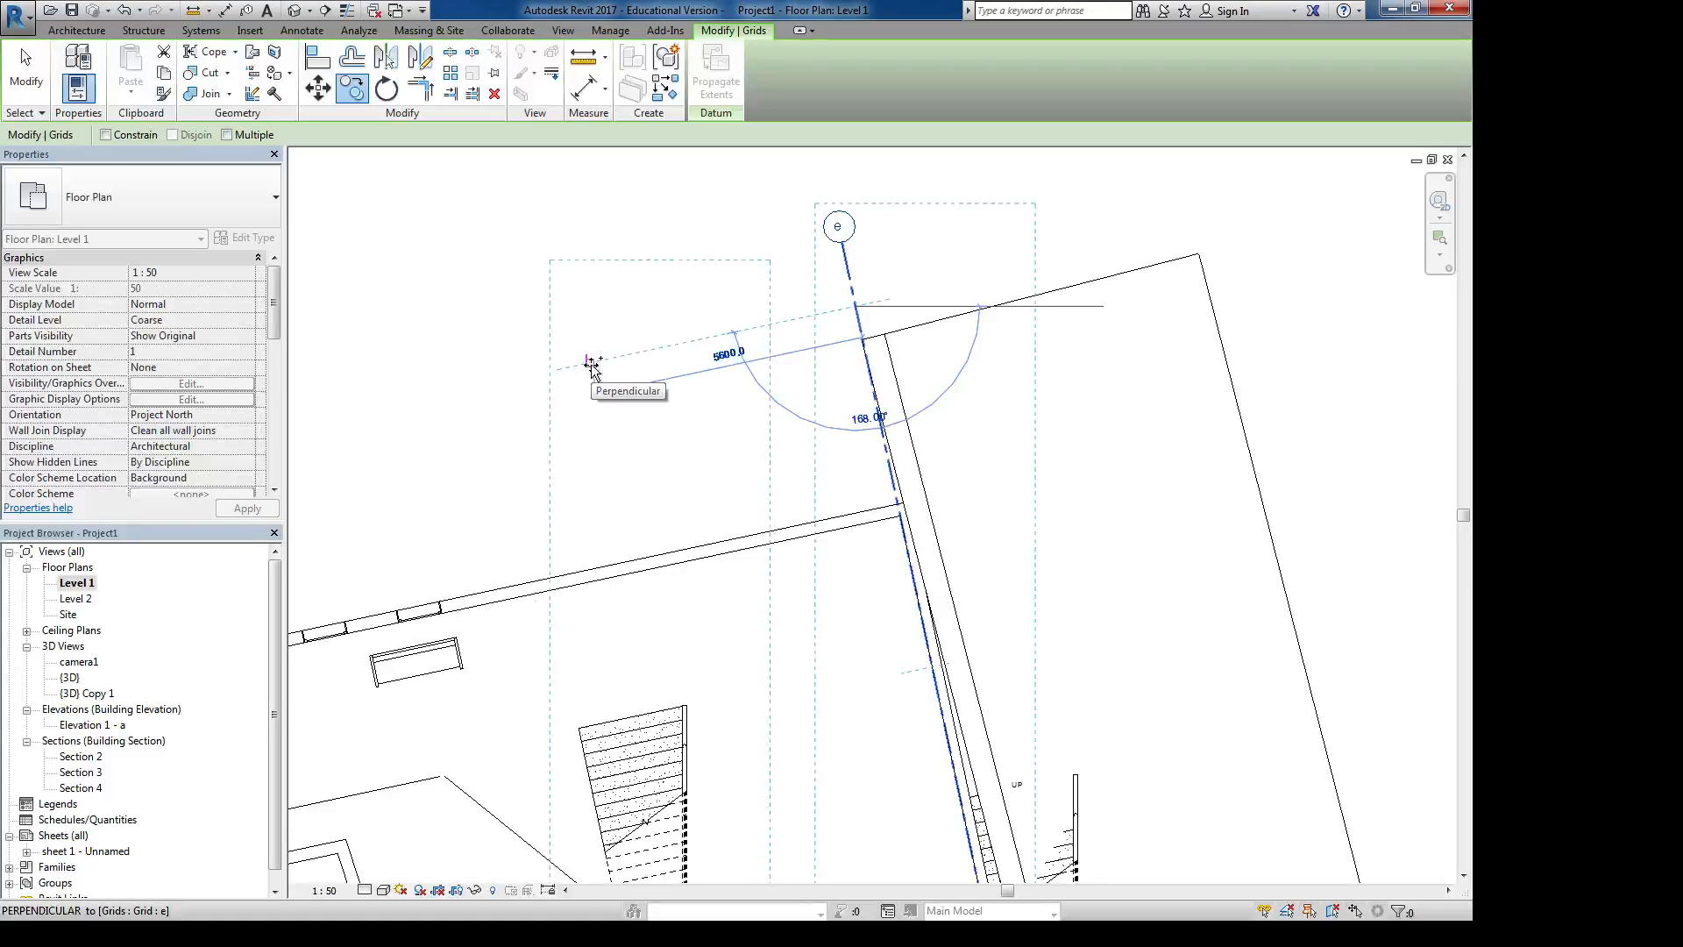
{"action": "type", "text": "6"}
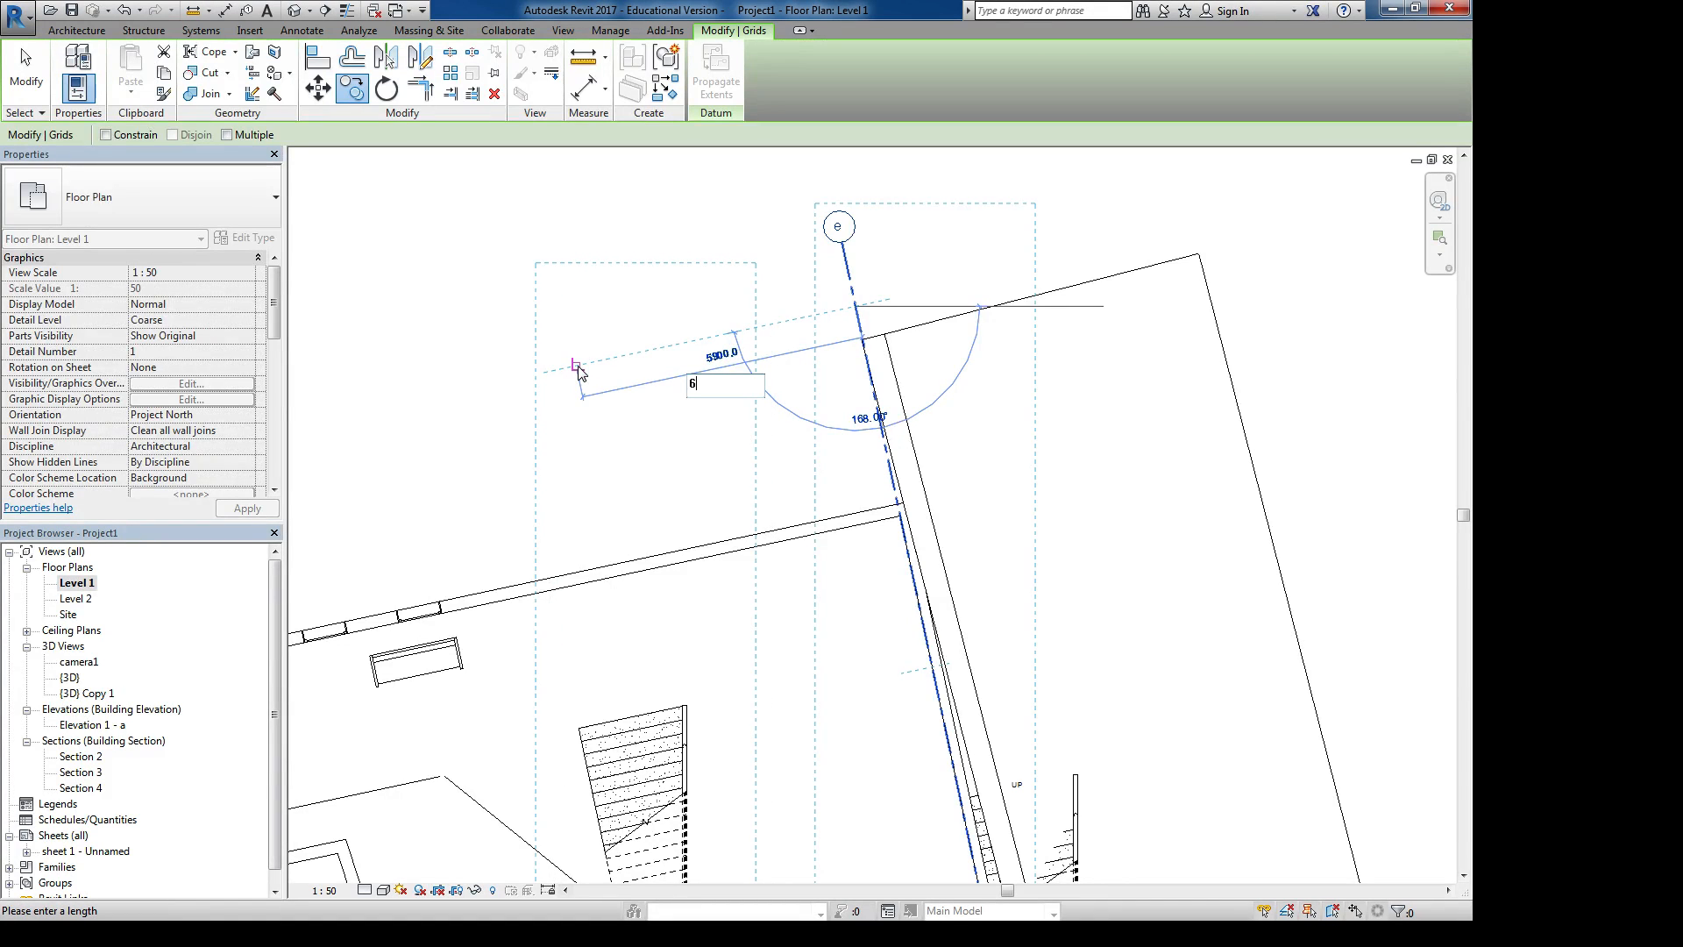
{"action": "type", "text": "000"}
{"action": "key", "text": "Return"}
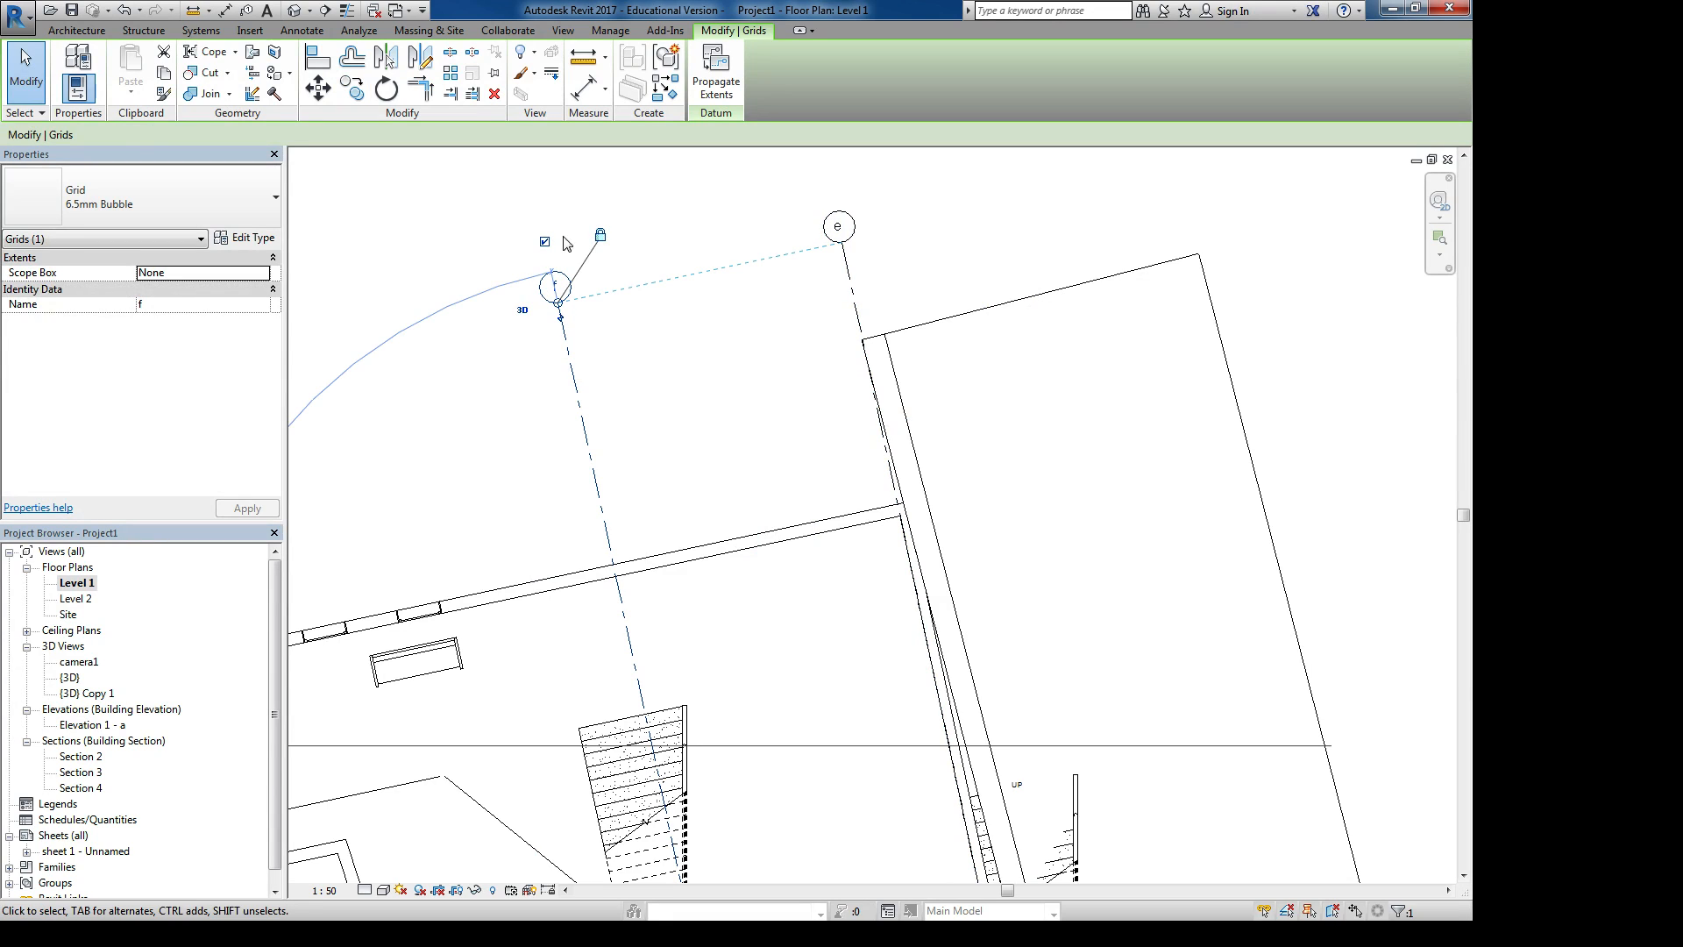
{"action": "left_click", "coordinate": [671, 337]}
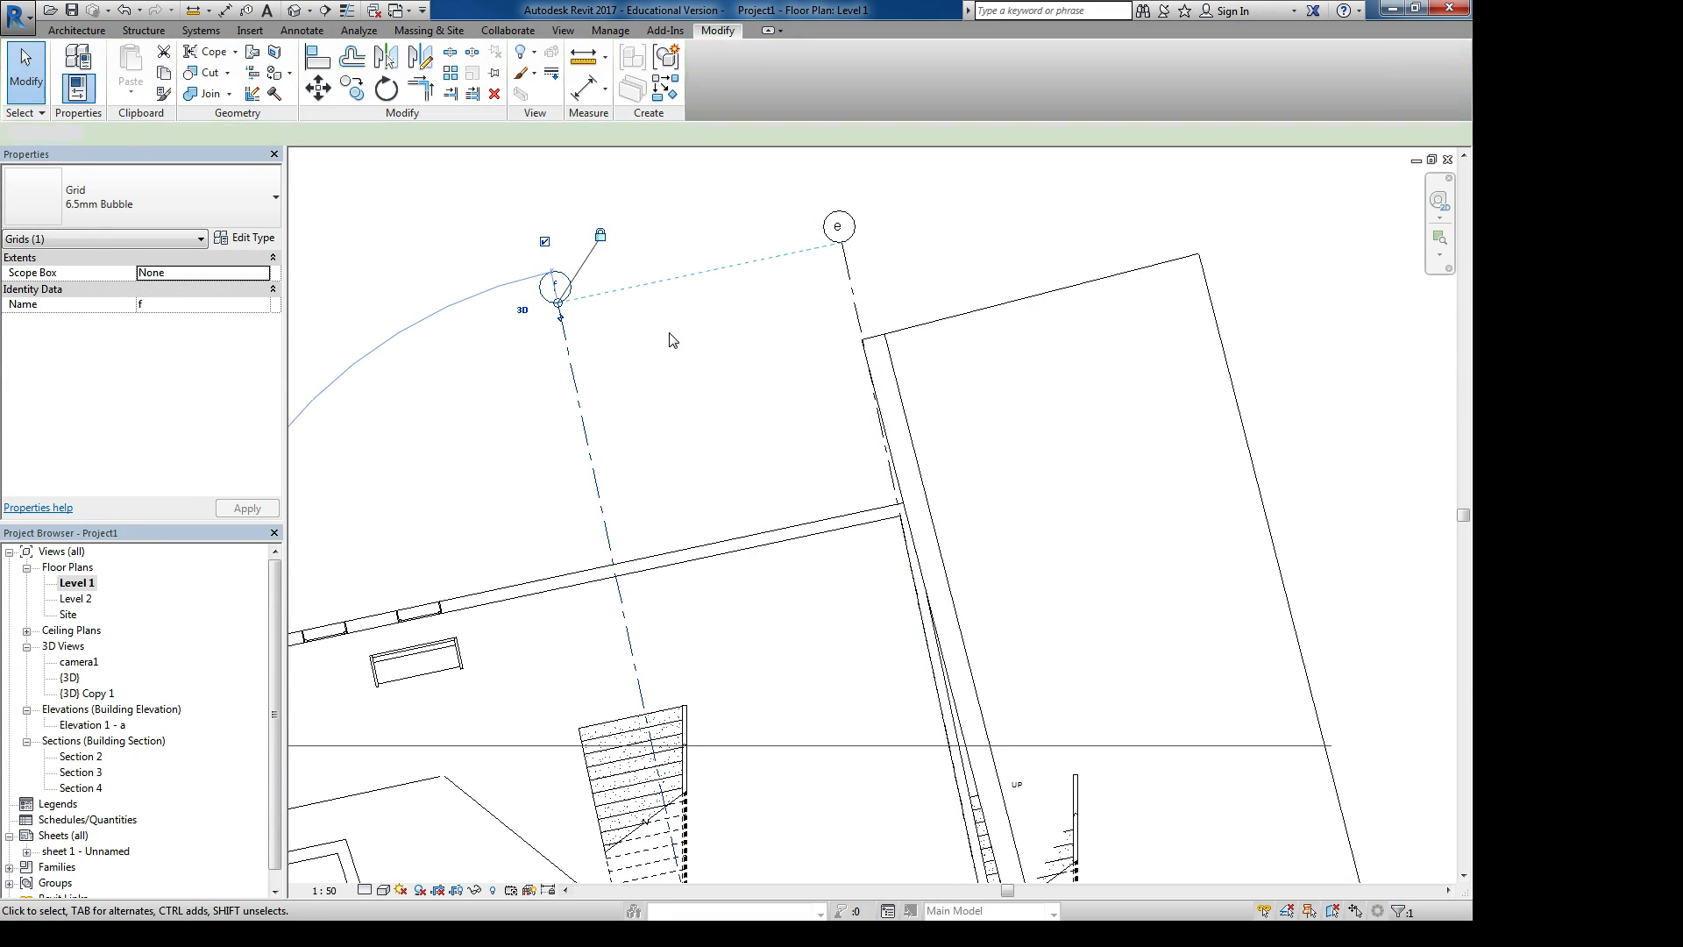
- Extend the aligned bubble ends of grids e and f together, slightly farther from the building
{"action": "left_click", "coordinate": [845, 252]}
{"action": "left_click_drag", "start_coordinate": [843, 243], "coordinate": [833, 208]}
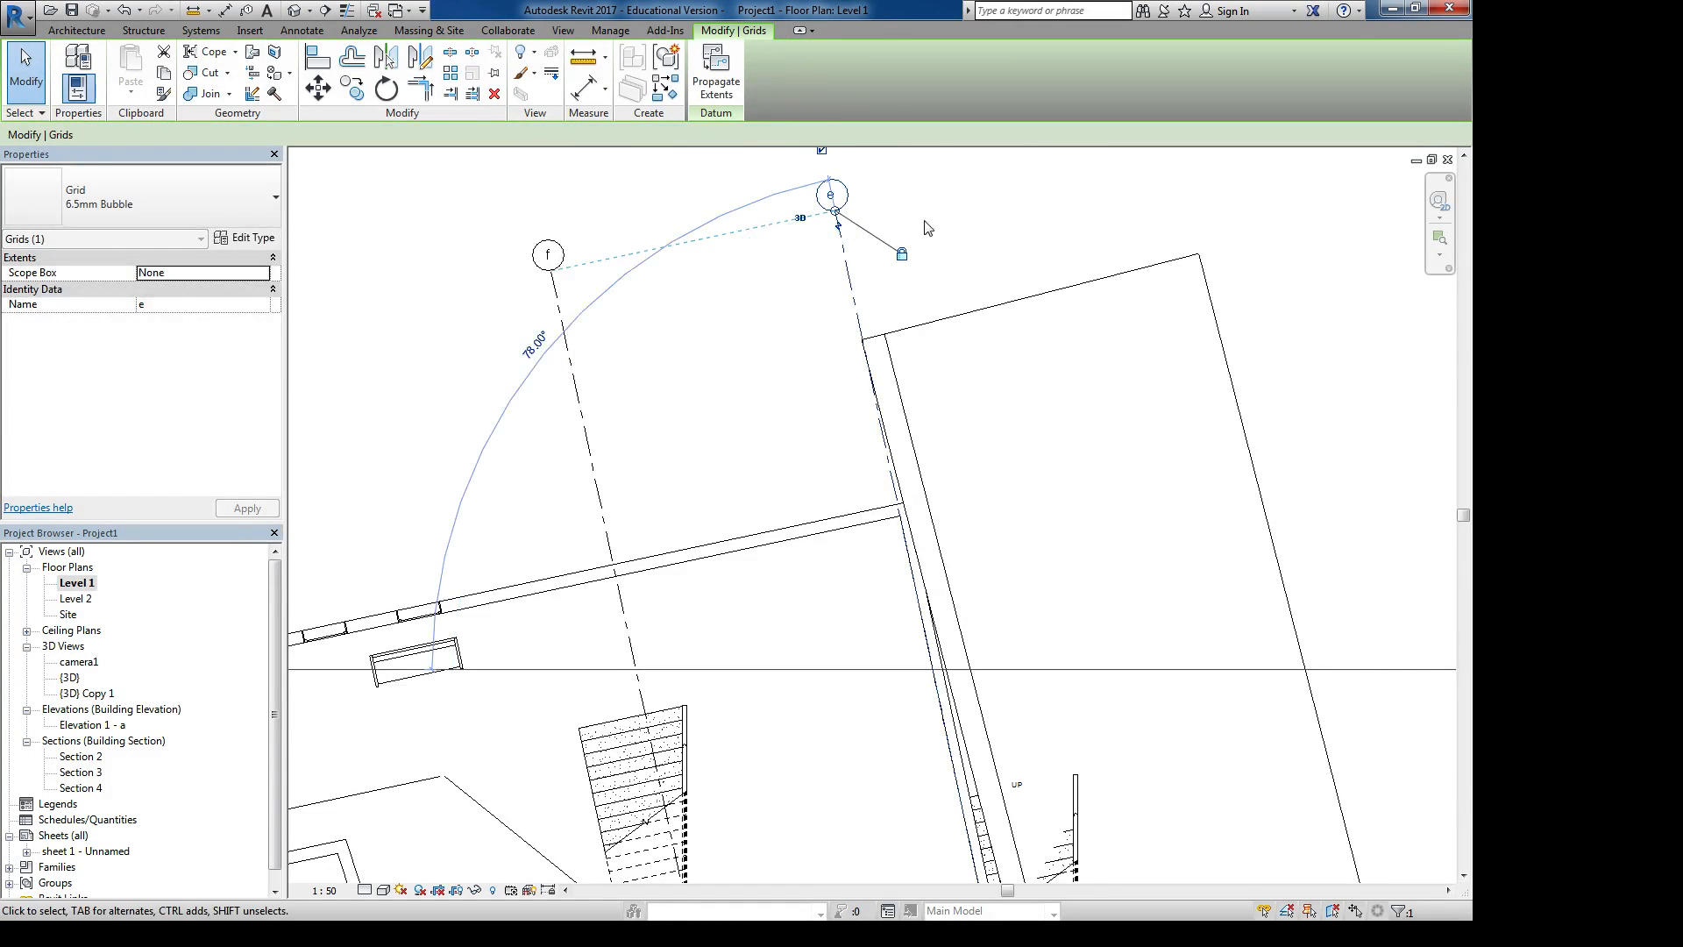
{"action": "key", "text": "Escape"}
- Rename grid e as A and grid f as B
{"action": "left_click", "coordinate": [835, 198]}
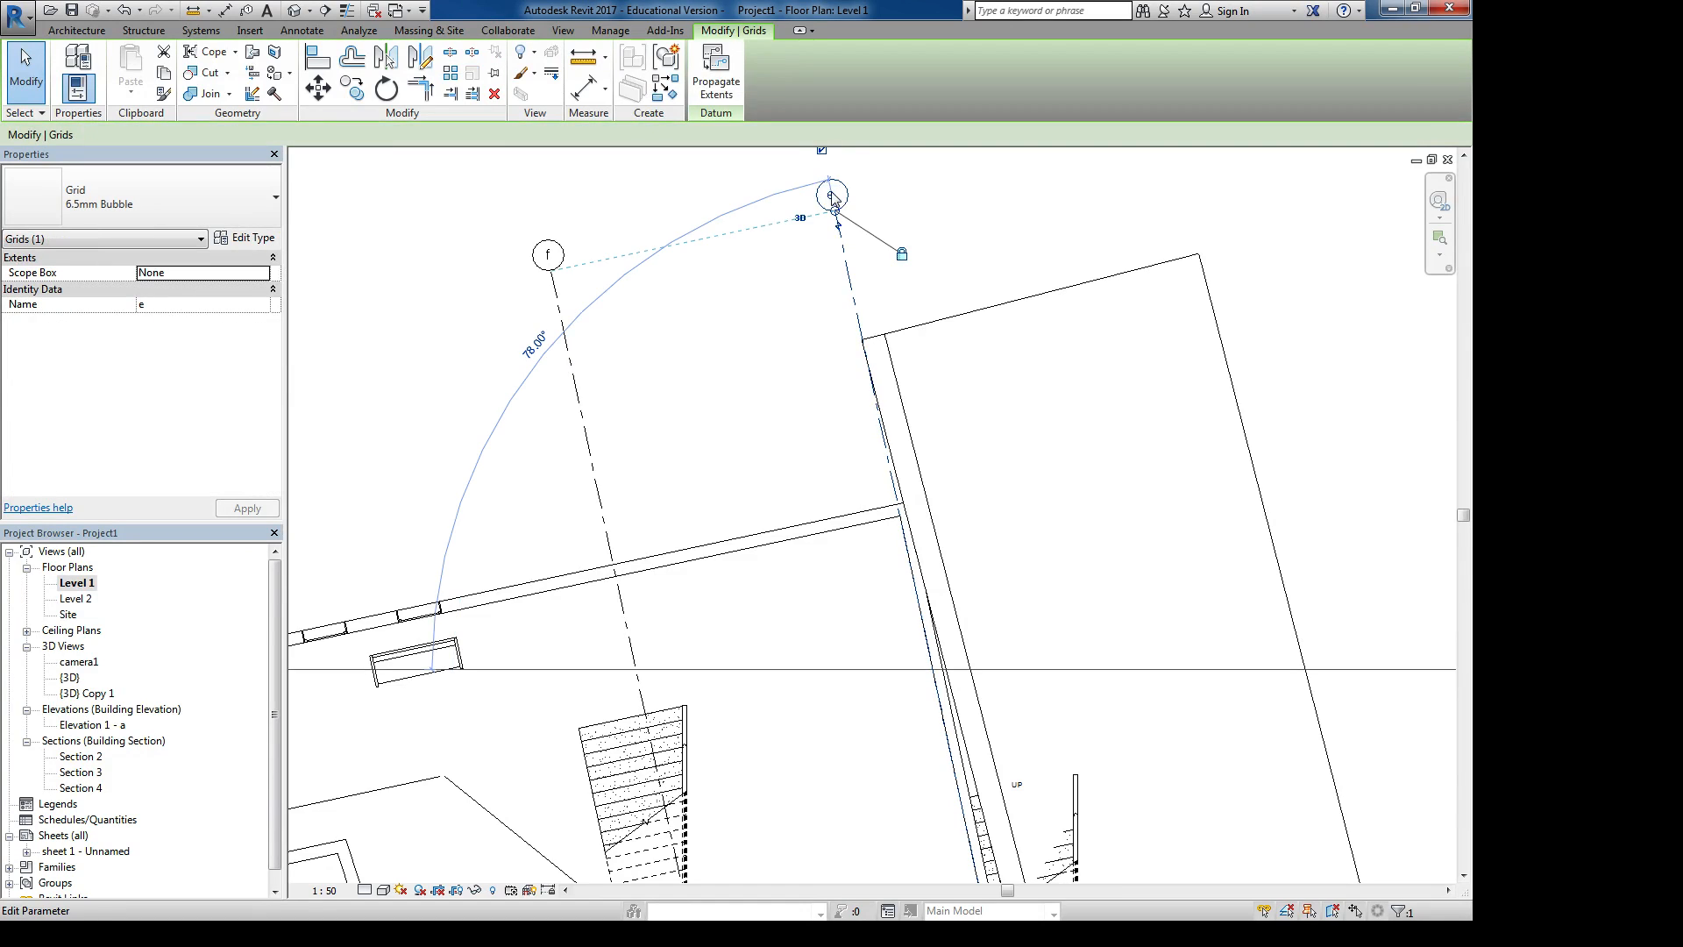
{"action": "left_click", "coordinate": [833, 197]}
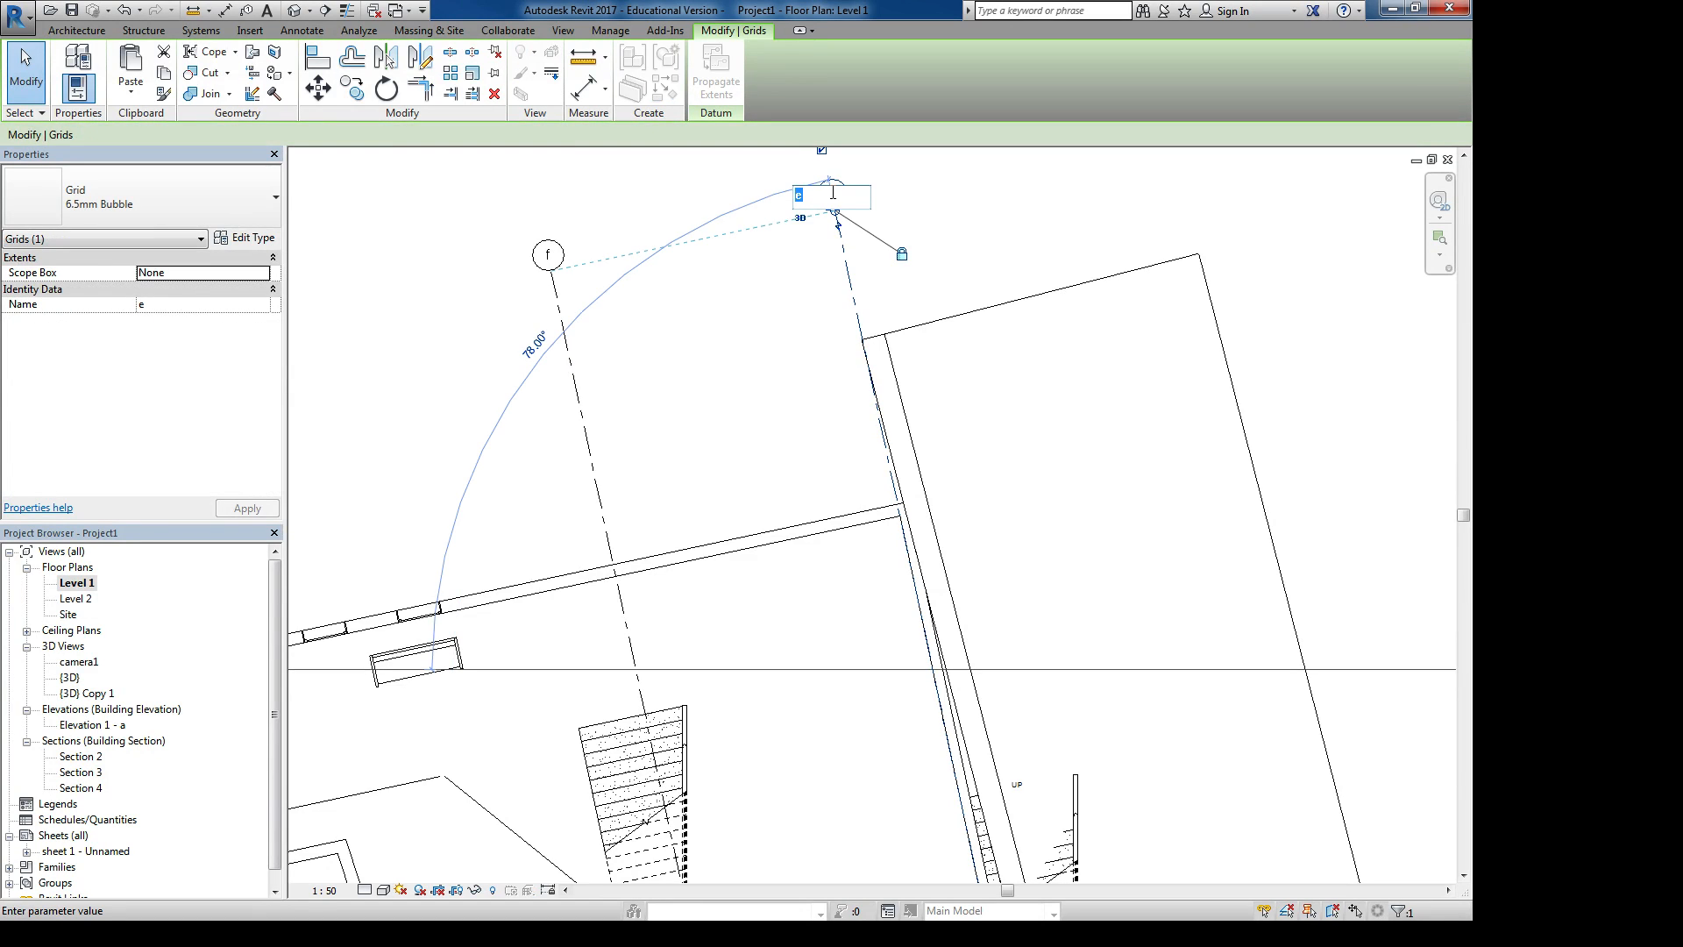
{"action": "type", "text": "A"}
{"action": "key", "text": "Return"}
{"action": "left_click", "coordinate": [548, 254]}
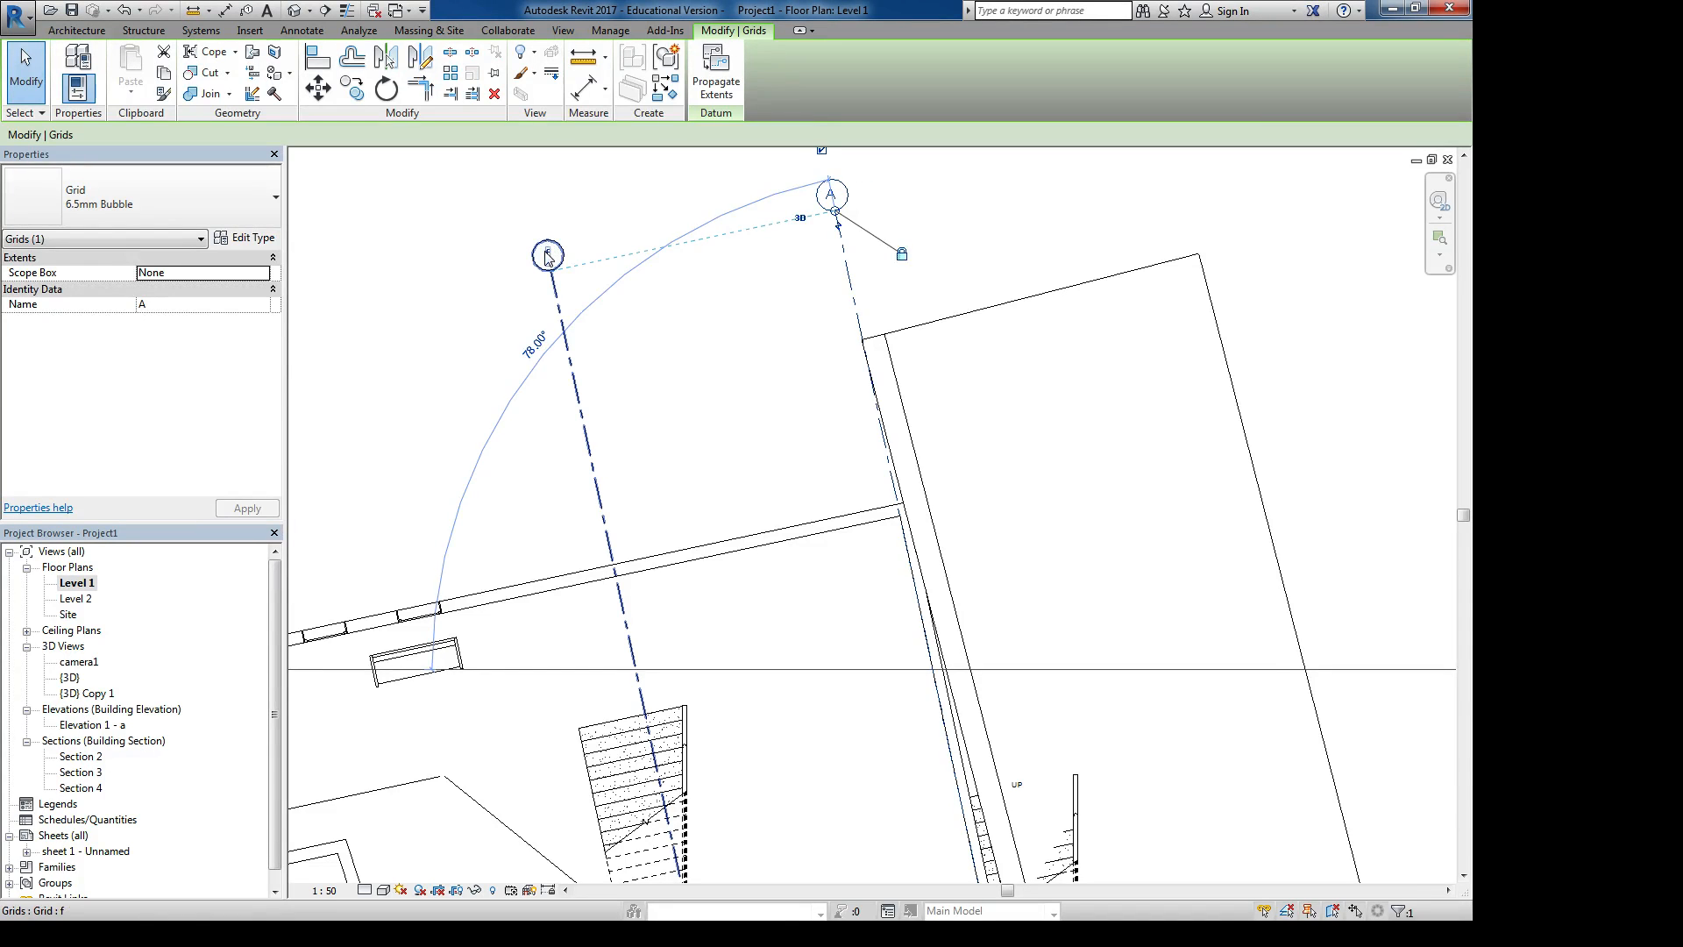
{"action": "left_click", "coordinate": [554, 254]}
{"action": "left_click", "coordinate": [660, 196]}
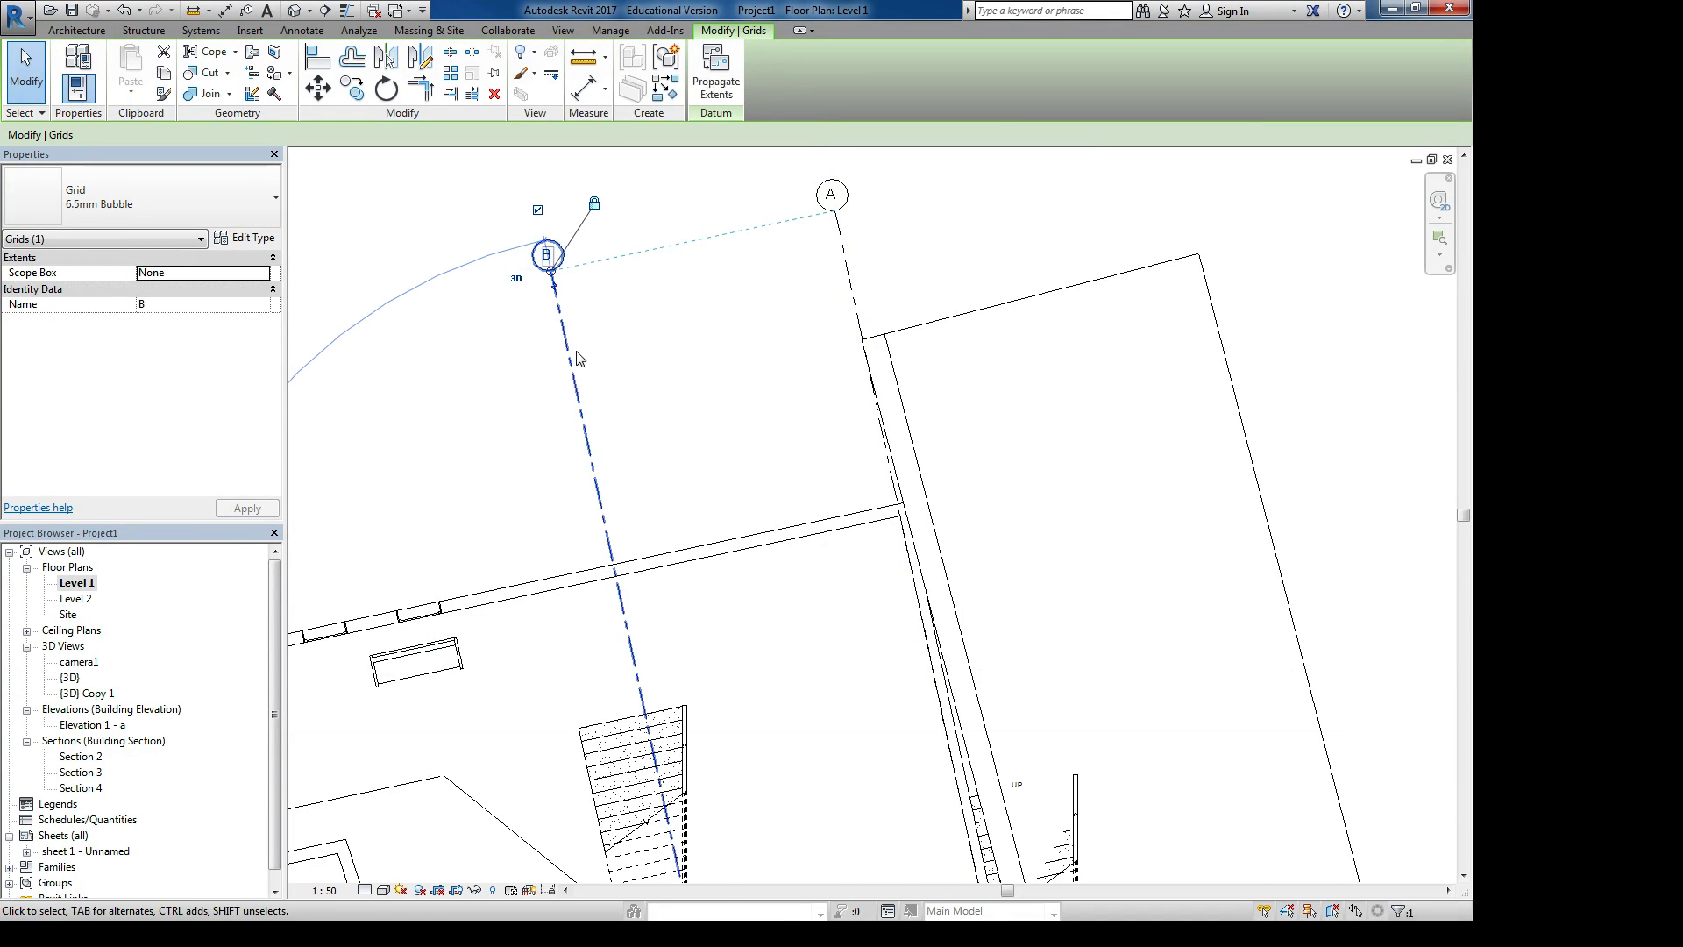
- Copy grid B 6000 mm parallel to the long upper wall, on the side away from grid A
{"action": "middle_click_drag", "start_coordinate": [589, 387], "coordinate": [849, 356]}
{"action": "left_click", "coordinate": [748, 372]}
{"action": "left_click", "coordinate": [845, 402]}
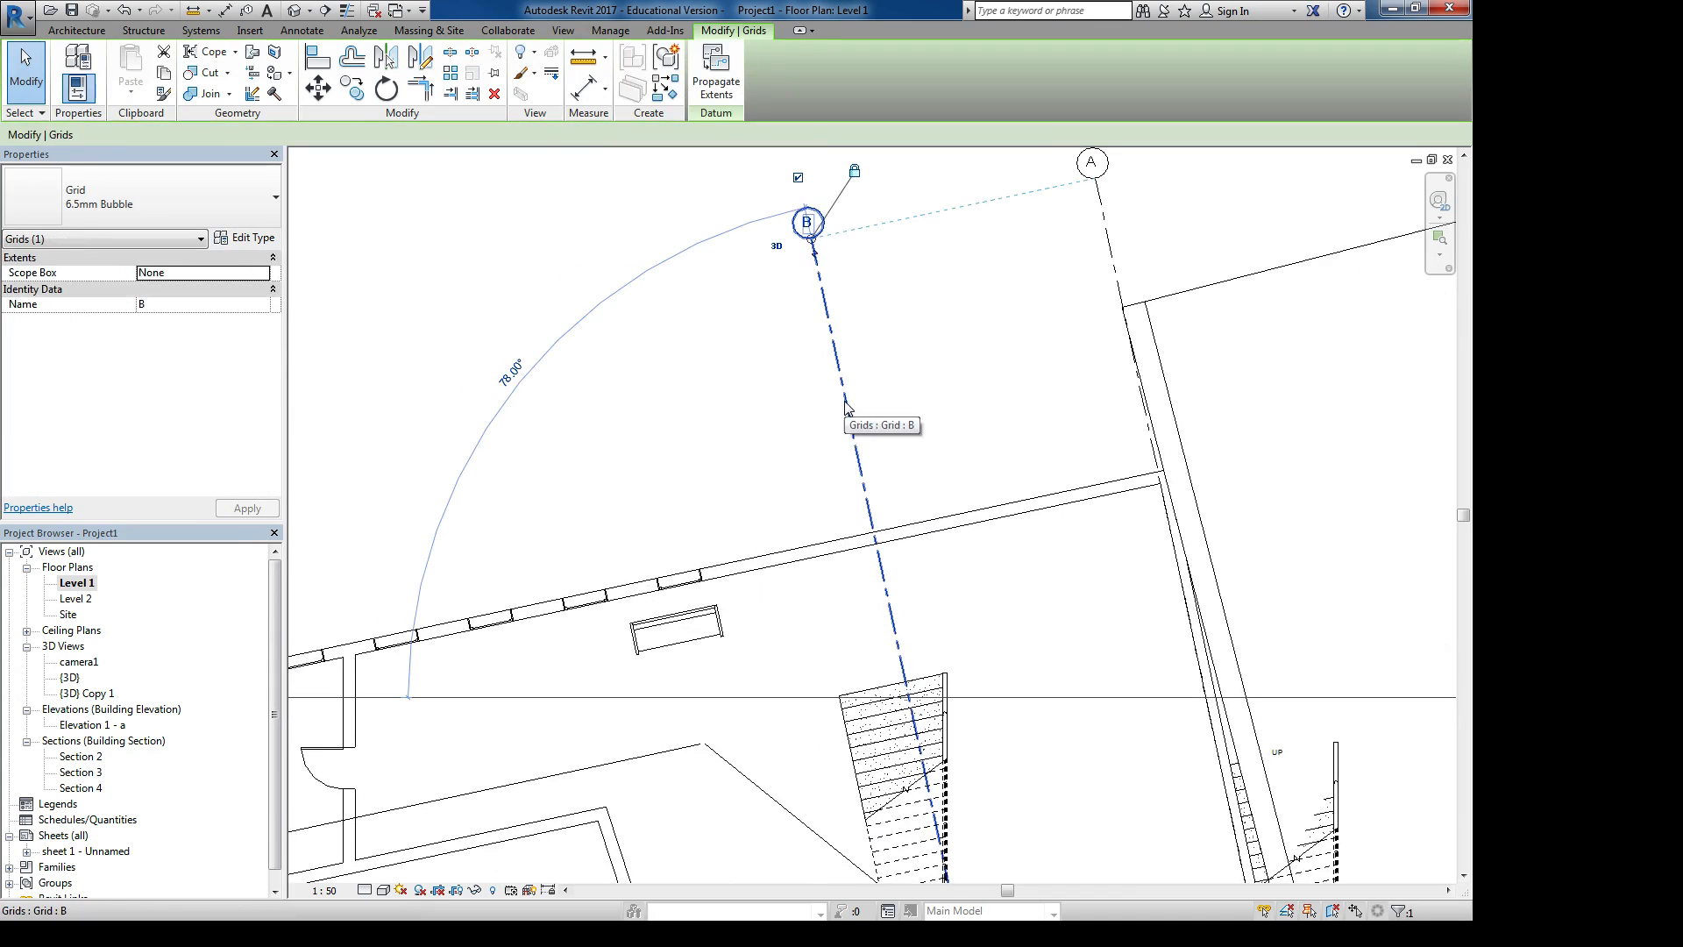
{"action": "key", "text": "c"}
{"action": "key", "text": "o"}
{"action": "left_click", "coordinate": [741, 364]}
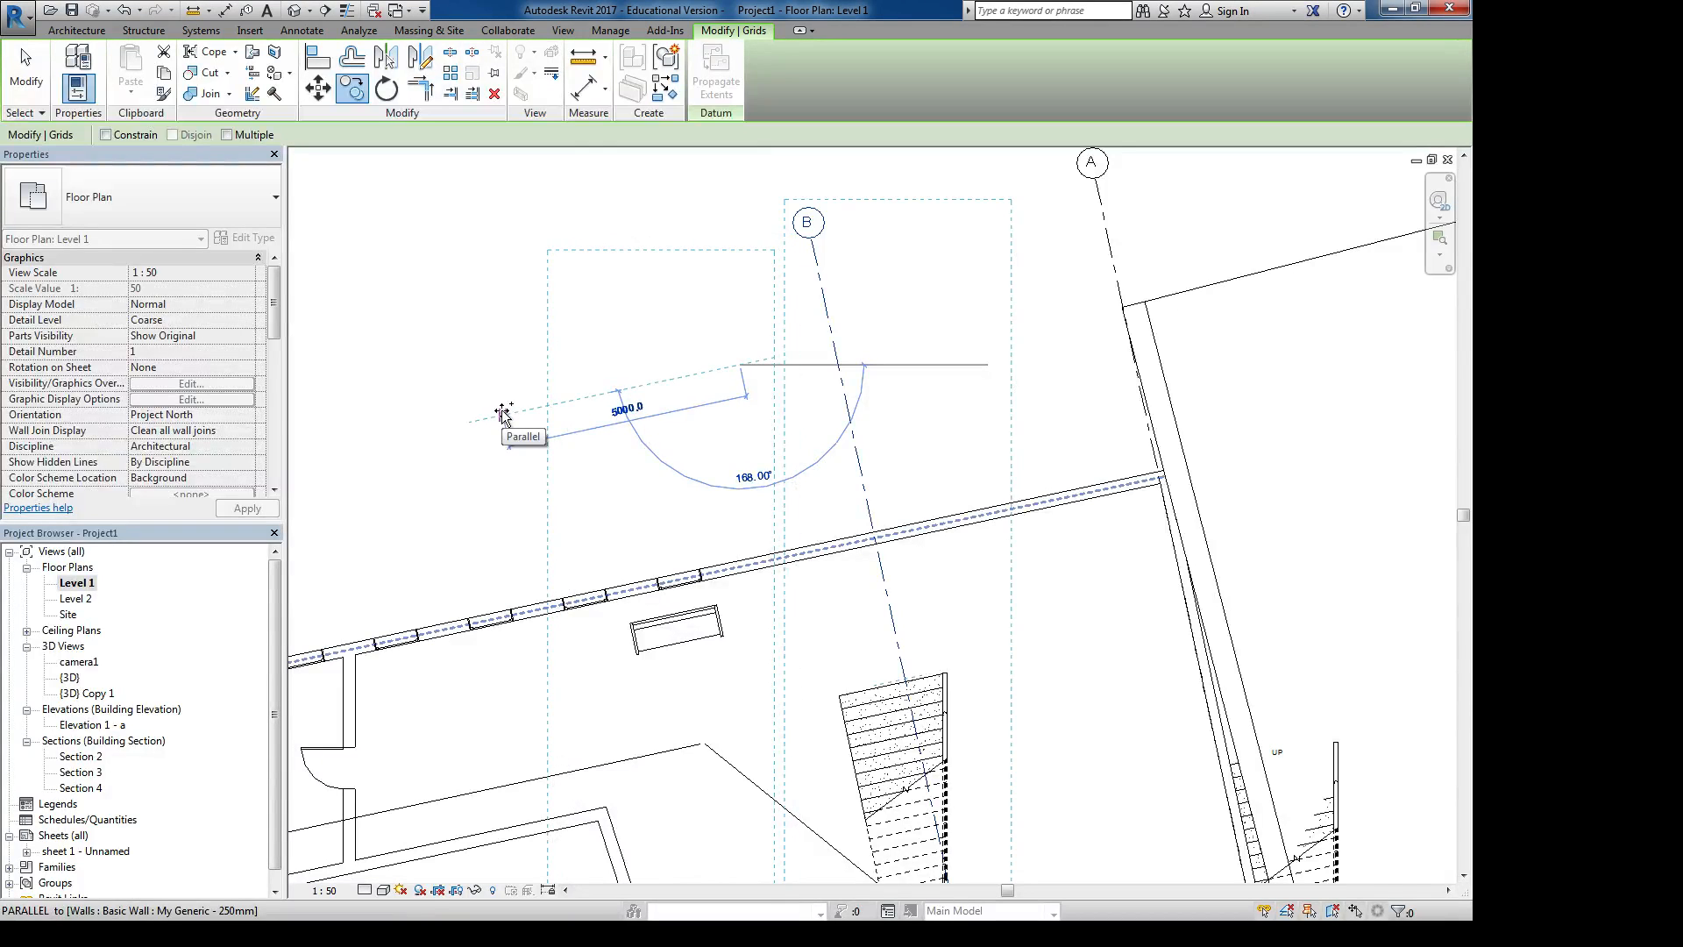
{"action": "type", "text": "6000"}
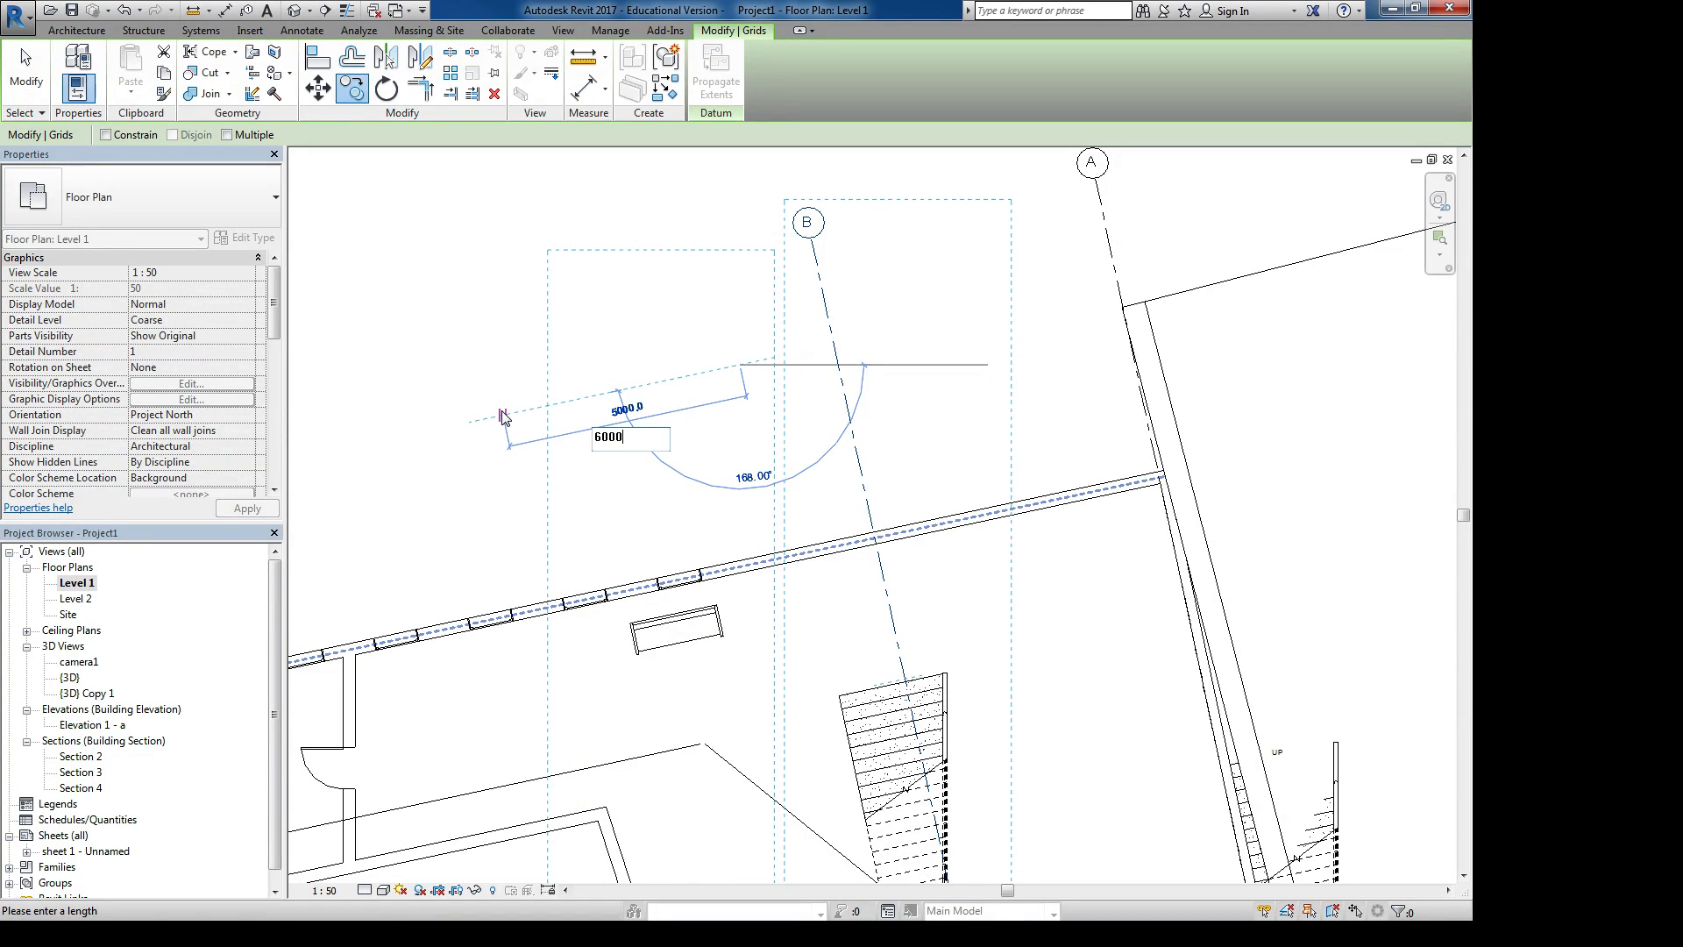
{"action": "key", "text": "Return"}
{"action": "left_click", "coordinate": [676, 398]}
- Create a grid line by picking the sloping lower exterior wall between grids A and C
{"action": "middle_click_drag", "start_coordinate": [569, 429], "coordinate": [662, 367]}
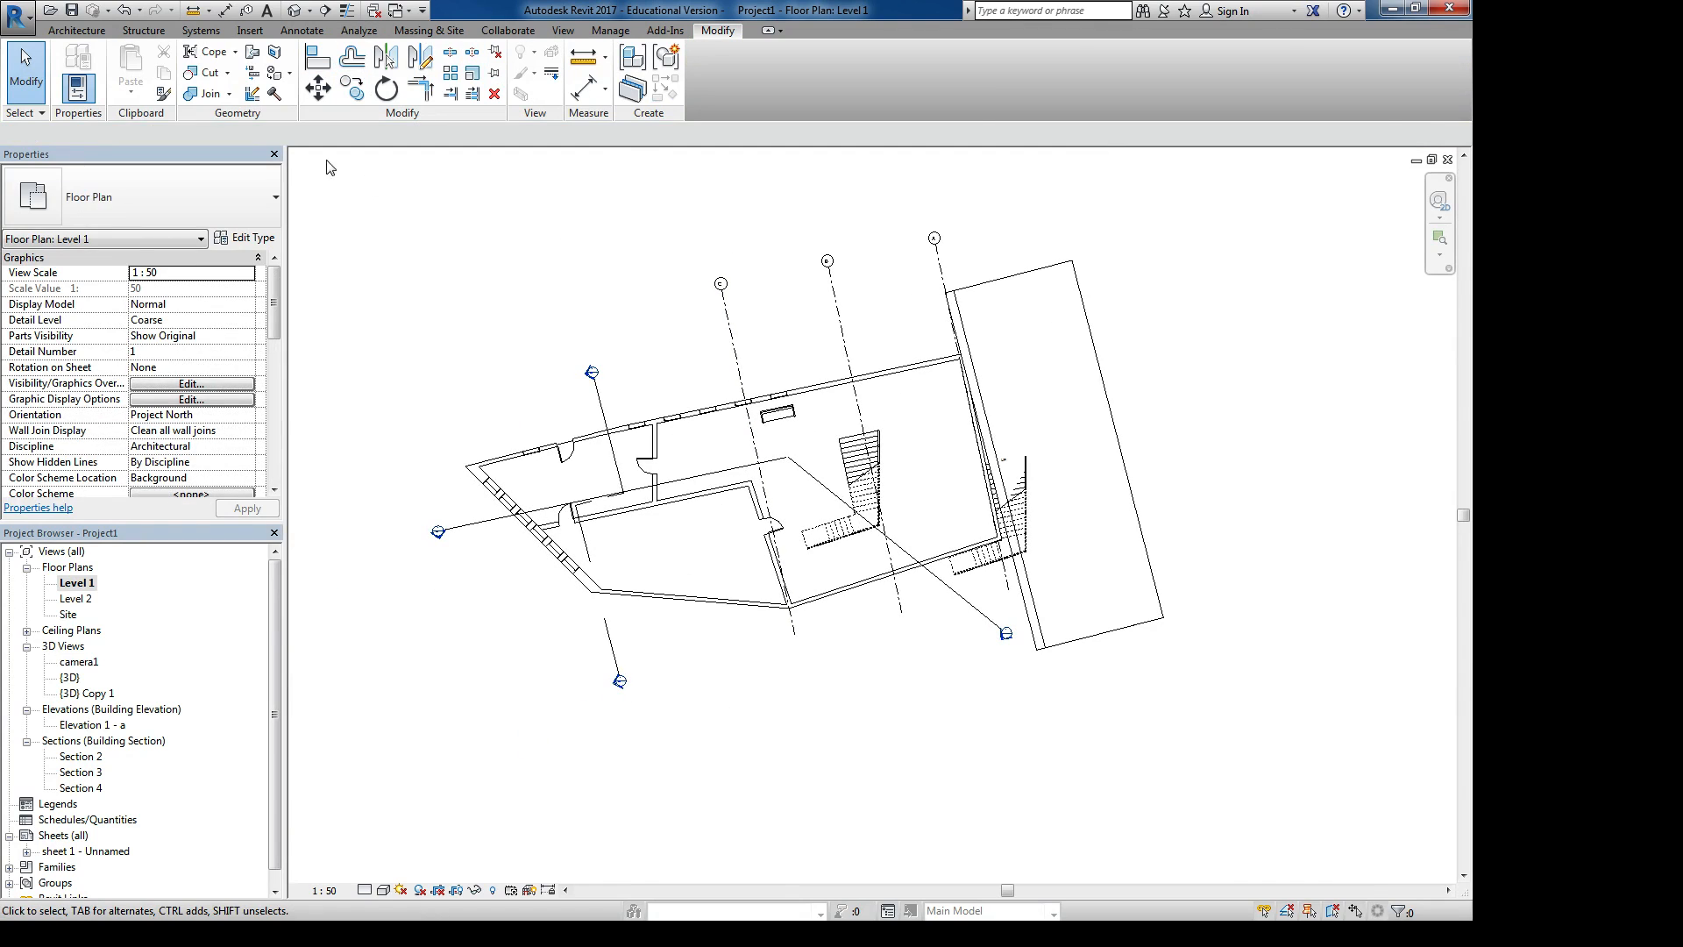
{"action": "left_click", "coordinate": [77, 30]}
{"action": "left_click", "coordinate": [1298, 63]}
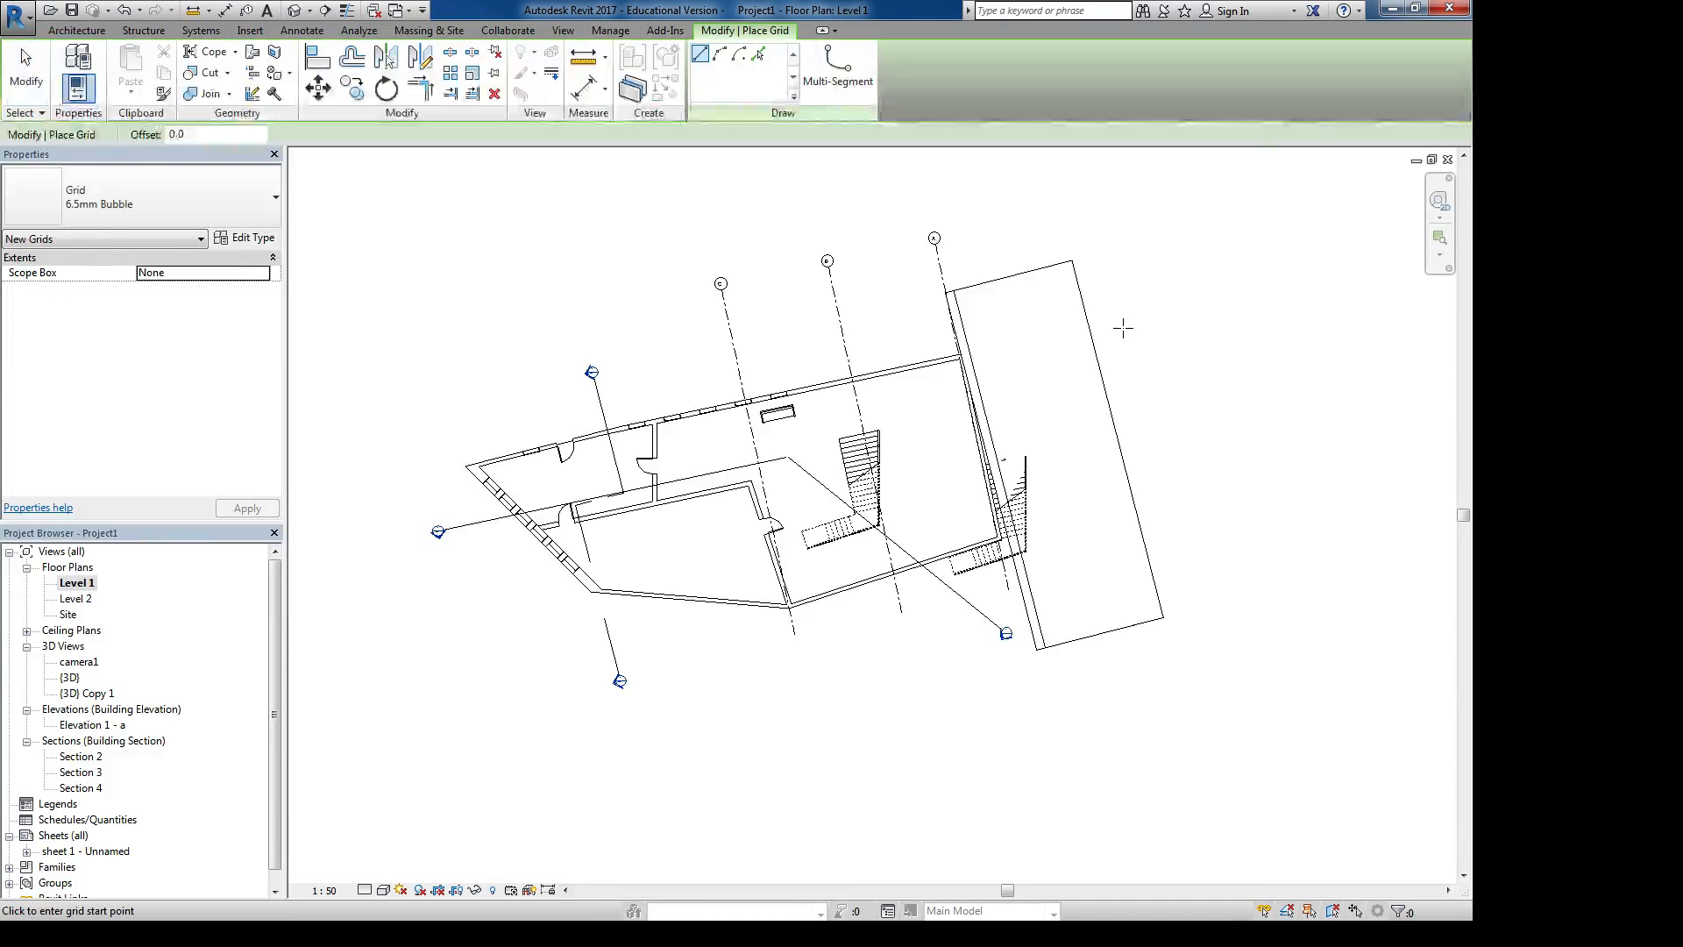
{"action": "left_click", "coordinate": [760, 58]}
{"action": "scroll", "coordinate": [792, 539], "scroll_direction": "up", "scroll_amount": 3}
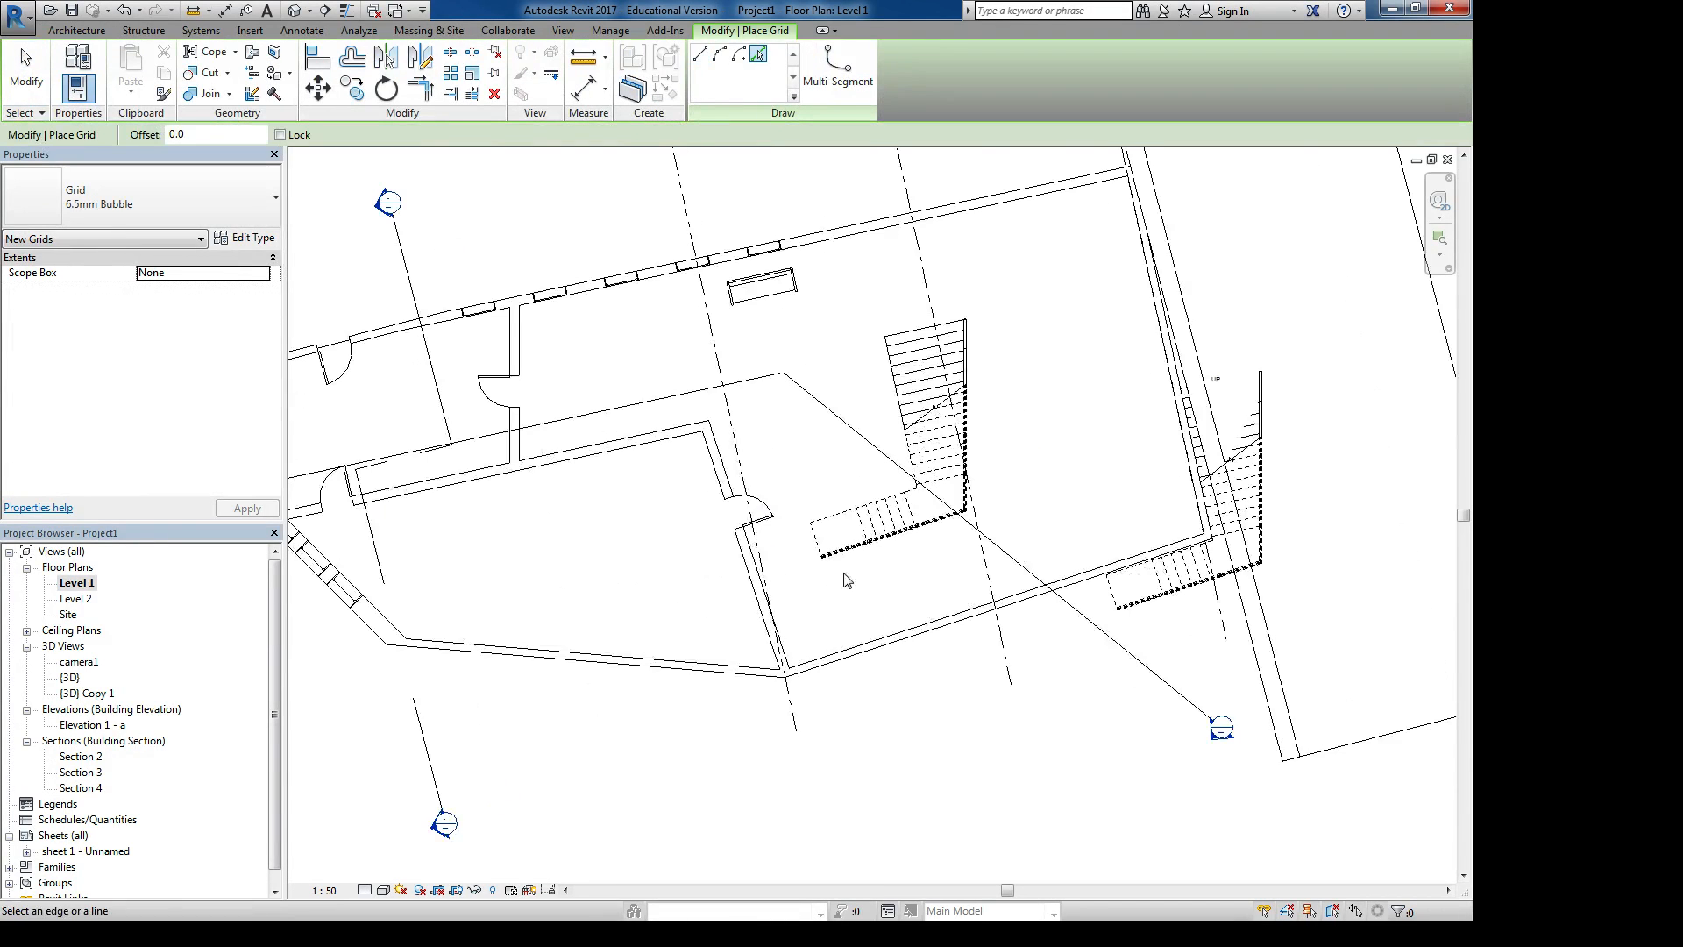
{"action": "scroll", "coordinate": [884, 695], "scroll_direction": "down", "scroll_amount": 3}
{"action": "key", "text": "Escape"}
{"action": "key", "text": "Escape"}
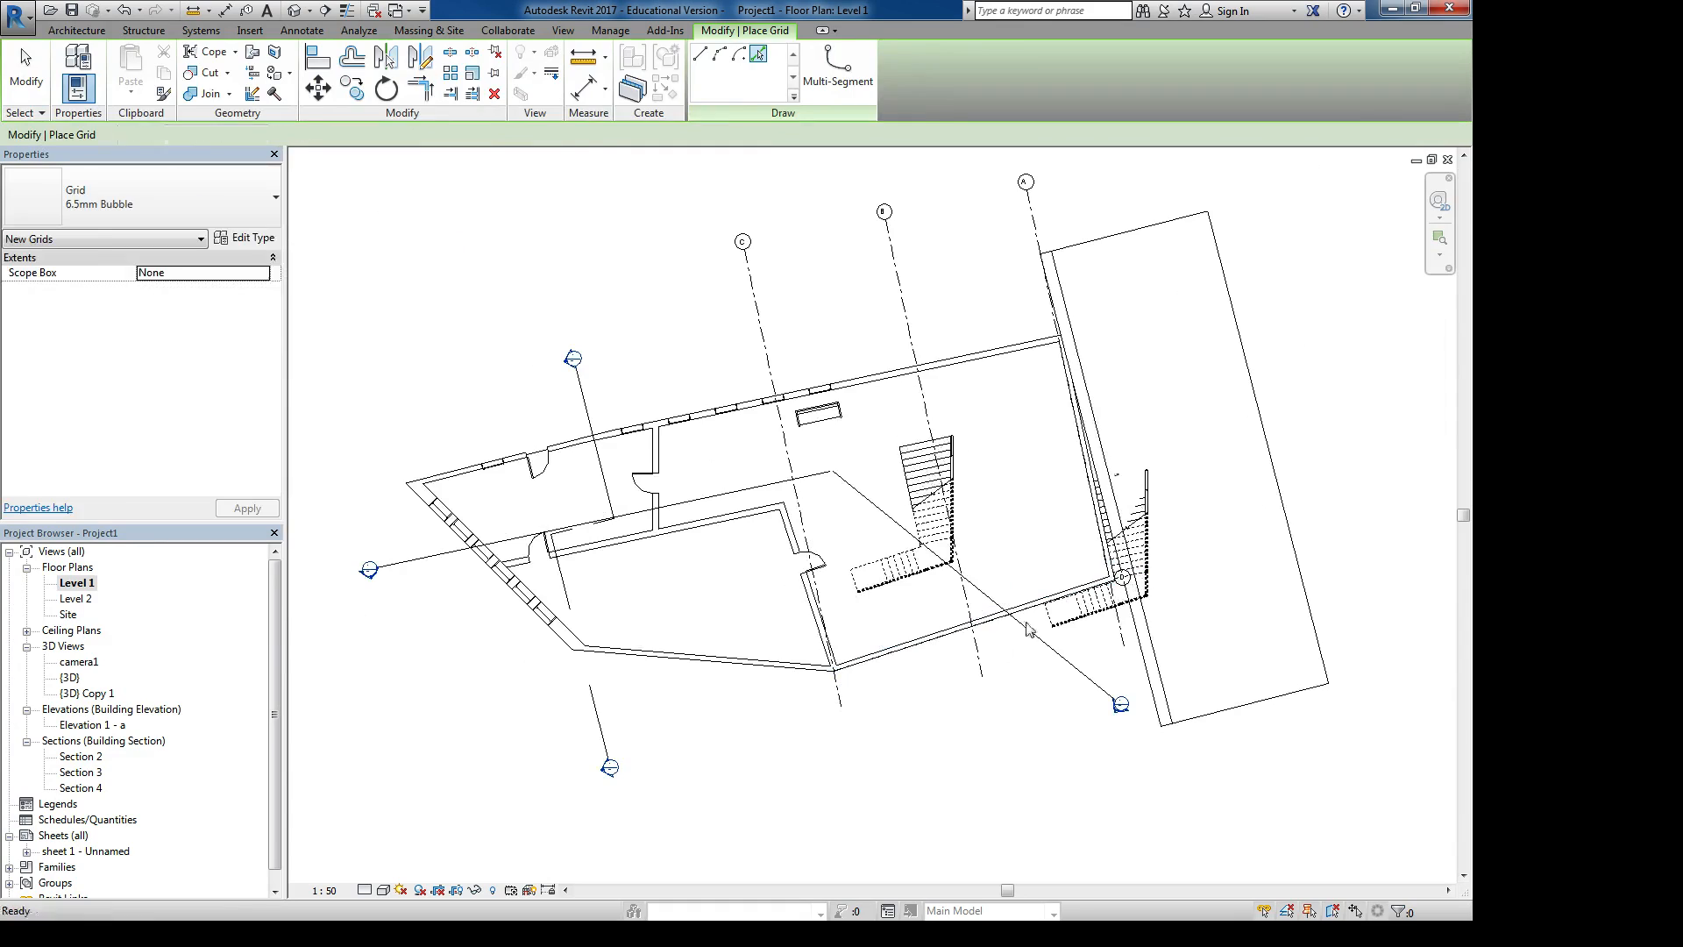
- Extend both ends of grid D well past the building, carrying its bubble beyond the adjoining slab
{"action": "scroll", "coordinate": [1122, 584], "scroll_direction": "up", "scroll_amount": 3}
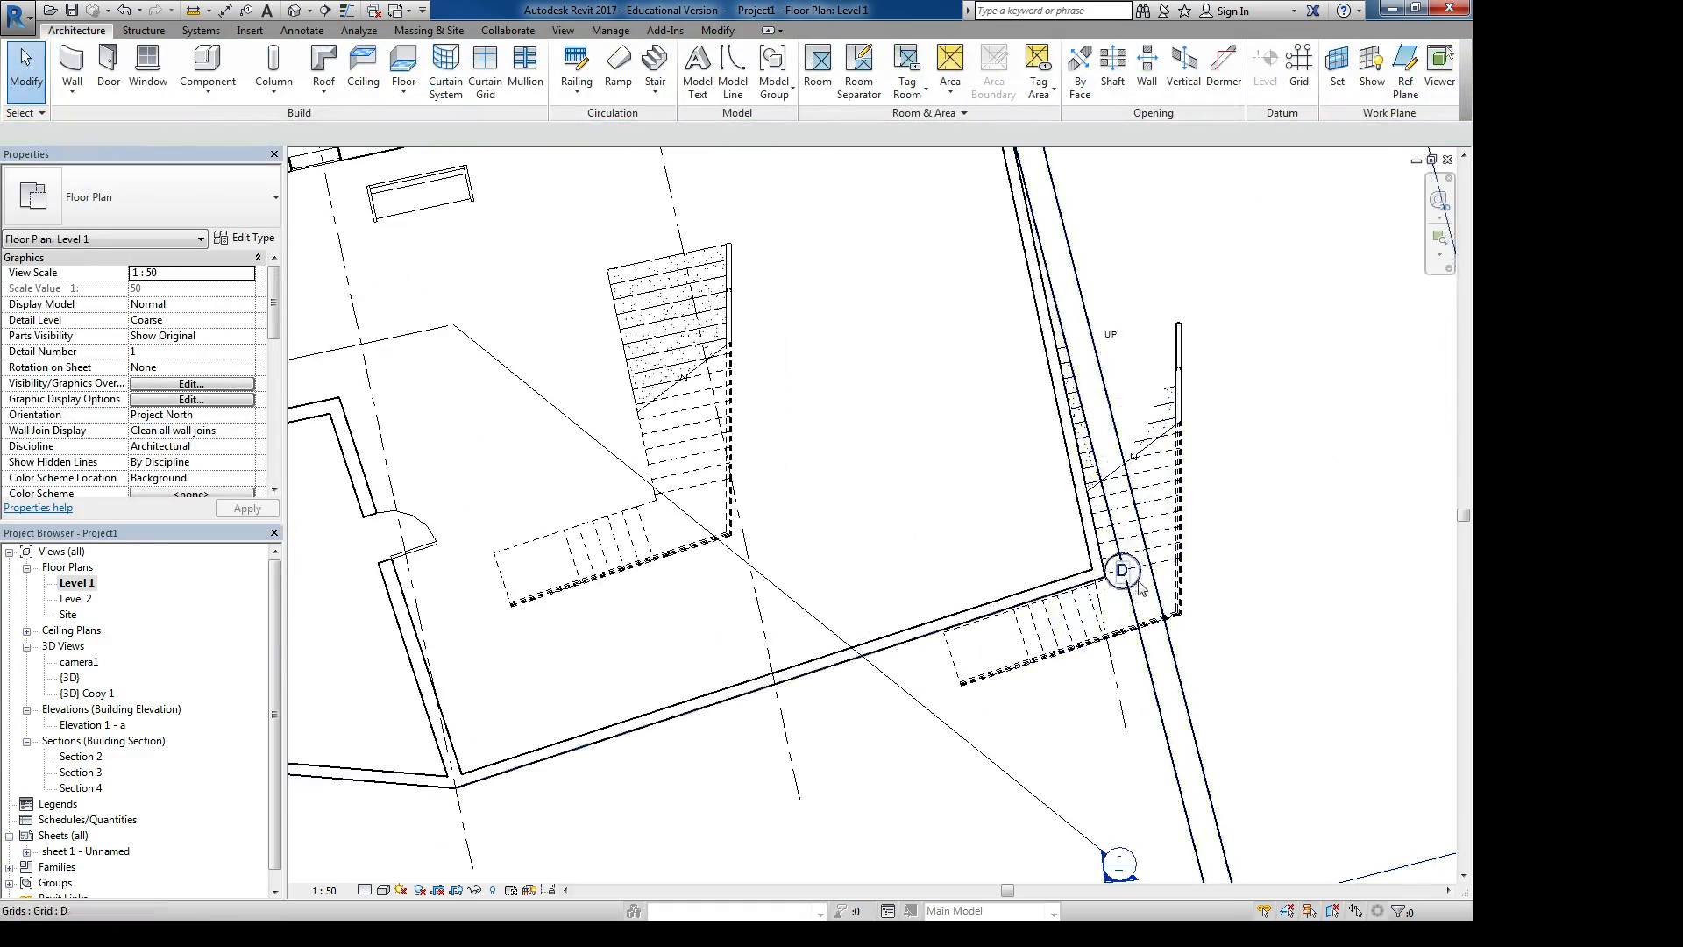
{"action": "left_click", "coordinate": [1125, 575]}
{"action": "scroll", "coordinate": [1132, 580], "scroll_direction": "down", "scroll_amount": 3}
{"action": "left_click_drag", "start_coordinate": [859, 701], "coordinate": [536, 771]}
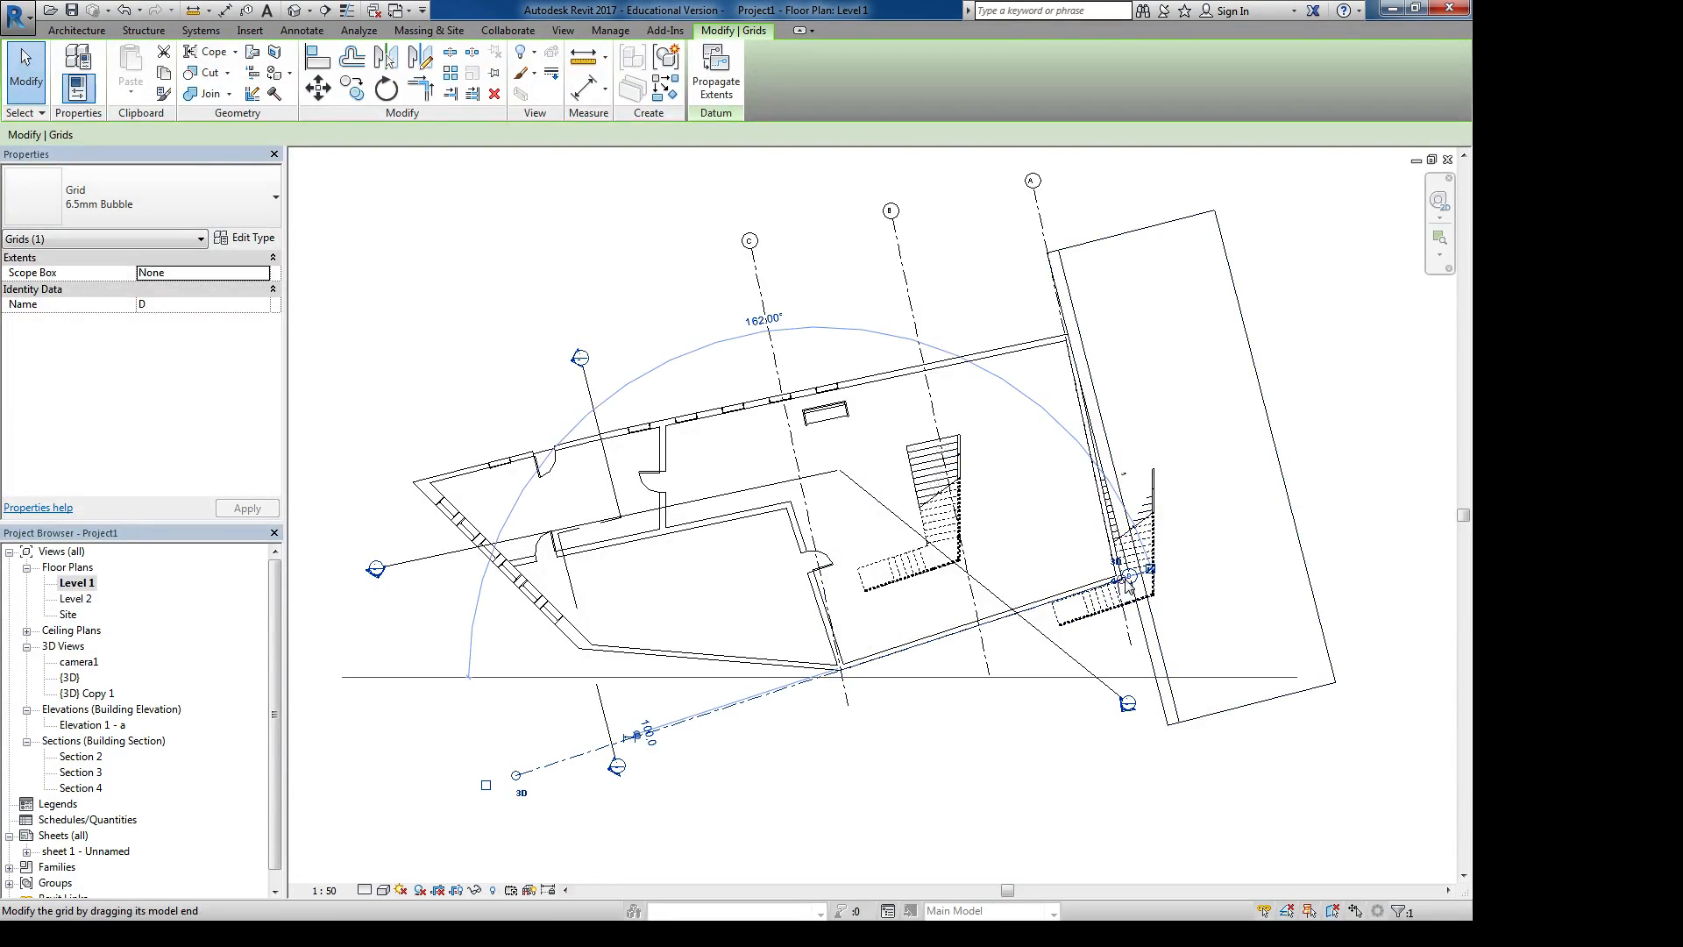
{"action": "left_click_drag", "start_coordinate": [1130, 576], "coordinate": [1363, 497]}
{"action": "left_click", "coordinate": [1367, 547]}
- Rename grid D as 1 and add an elbow at its bubble end
{"action": "middle_click_drag", "start_coordinate": [1383, 555], "coordinate": [999, 581]}
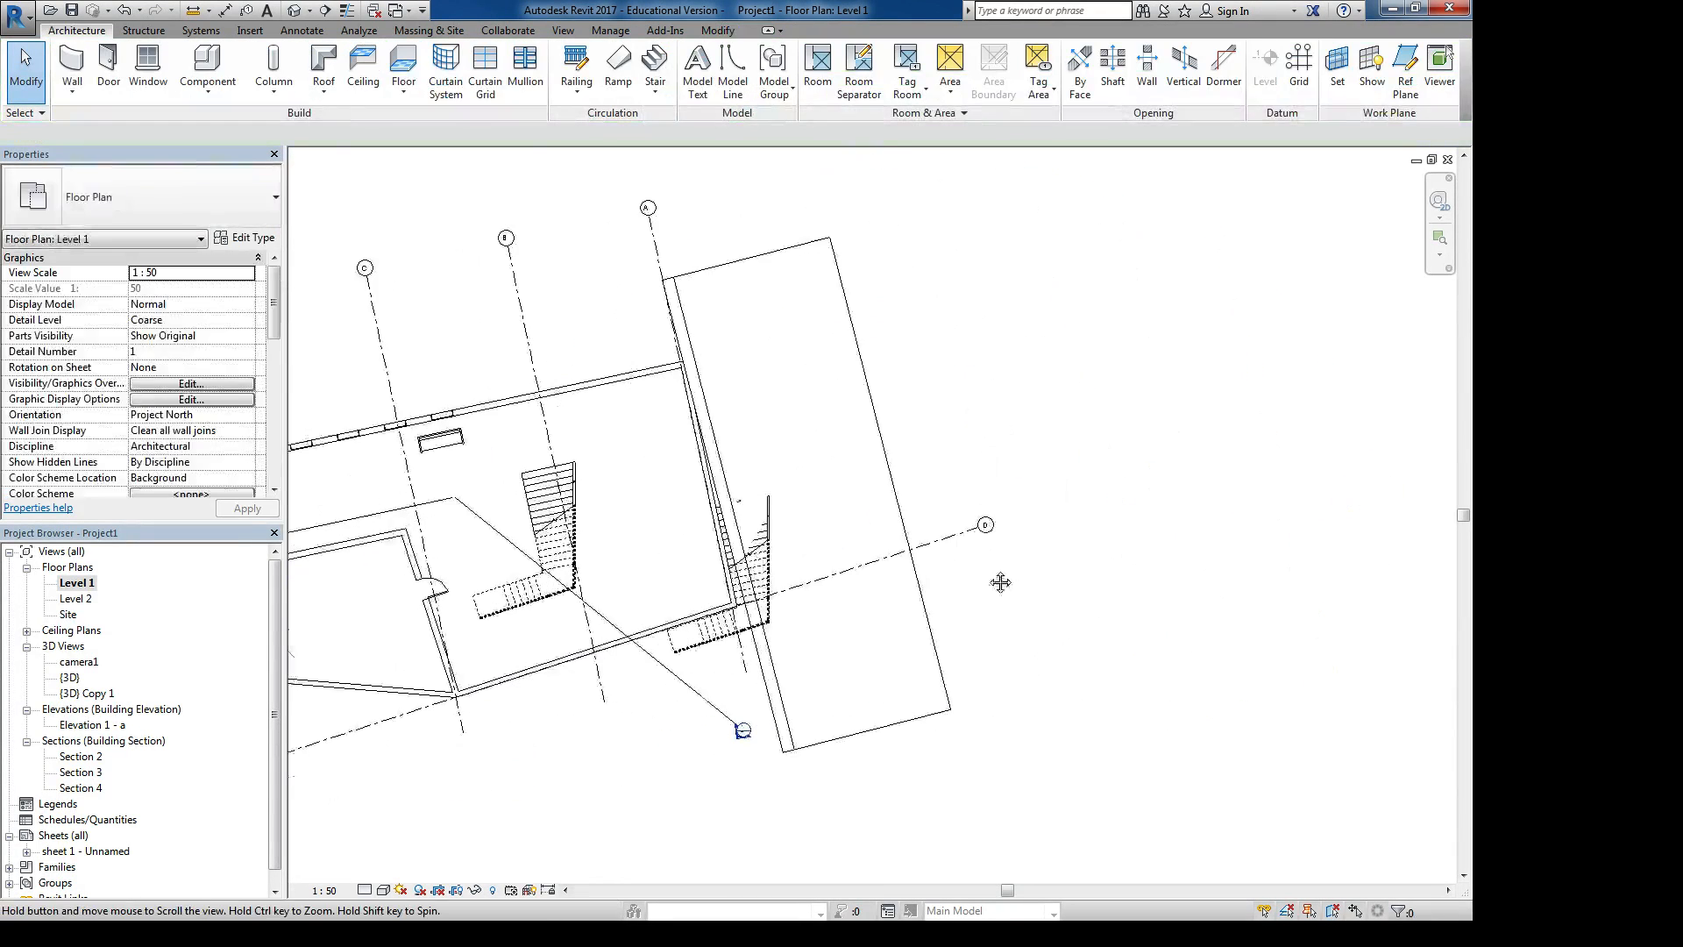
{"action": "scroll", "coordinate": [999, 508], "scroll_direction": "up", "scroll_amount": 4}
{"action": "left_click", "coordinate": [940, 566]}
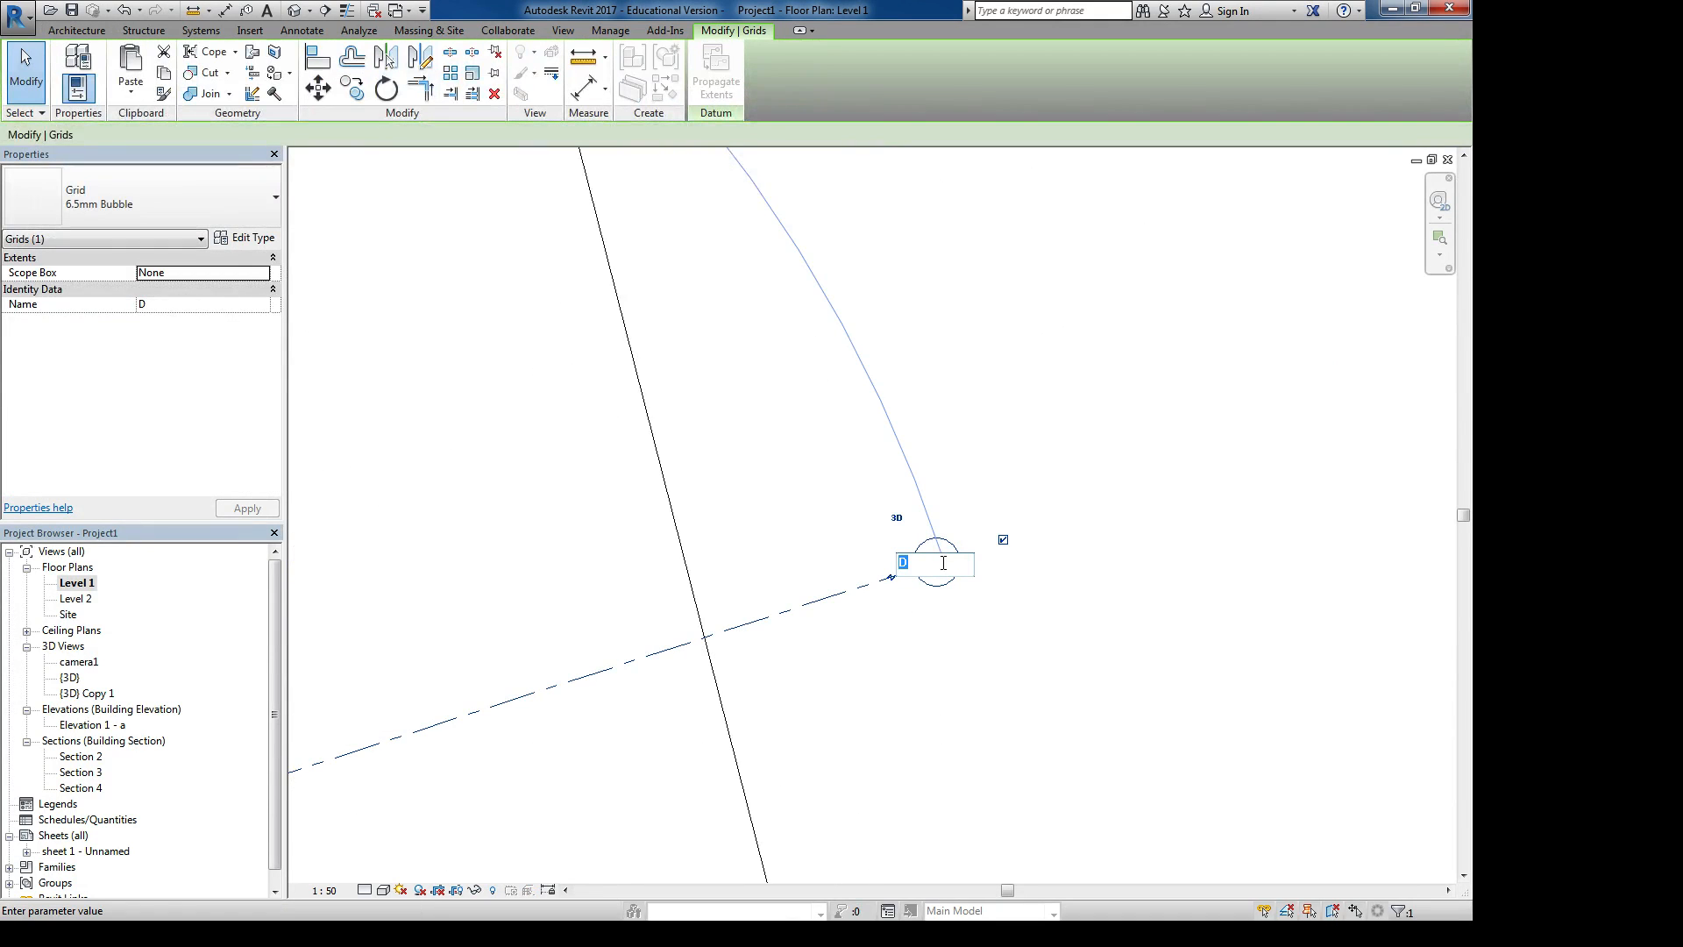
{"action": "middle_click_drag", "start_coordinate": [862, 639], "coordinate": [851, 661]}
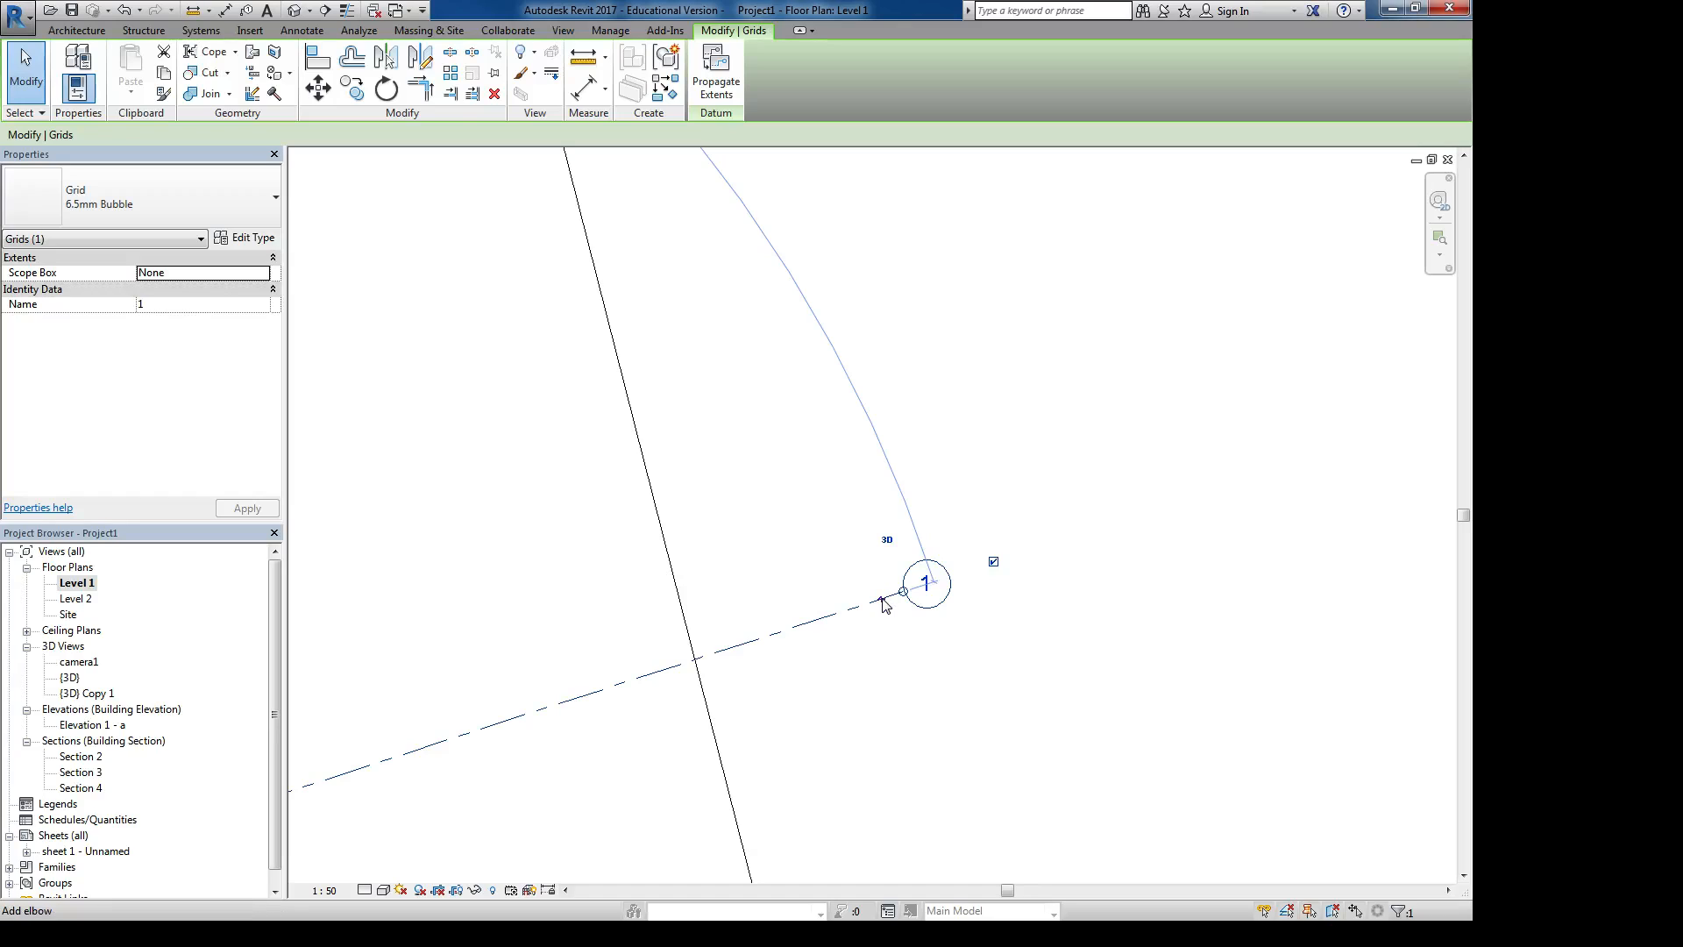
{"action": "left_click", "coordinate": [882, 603]}
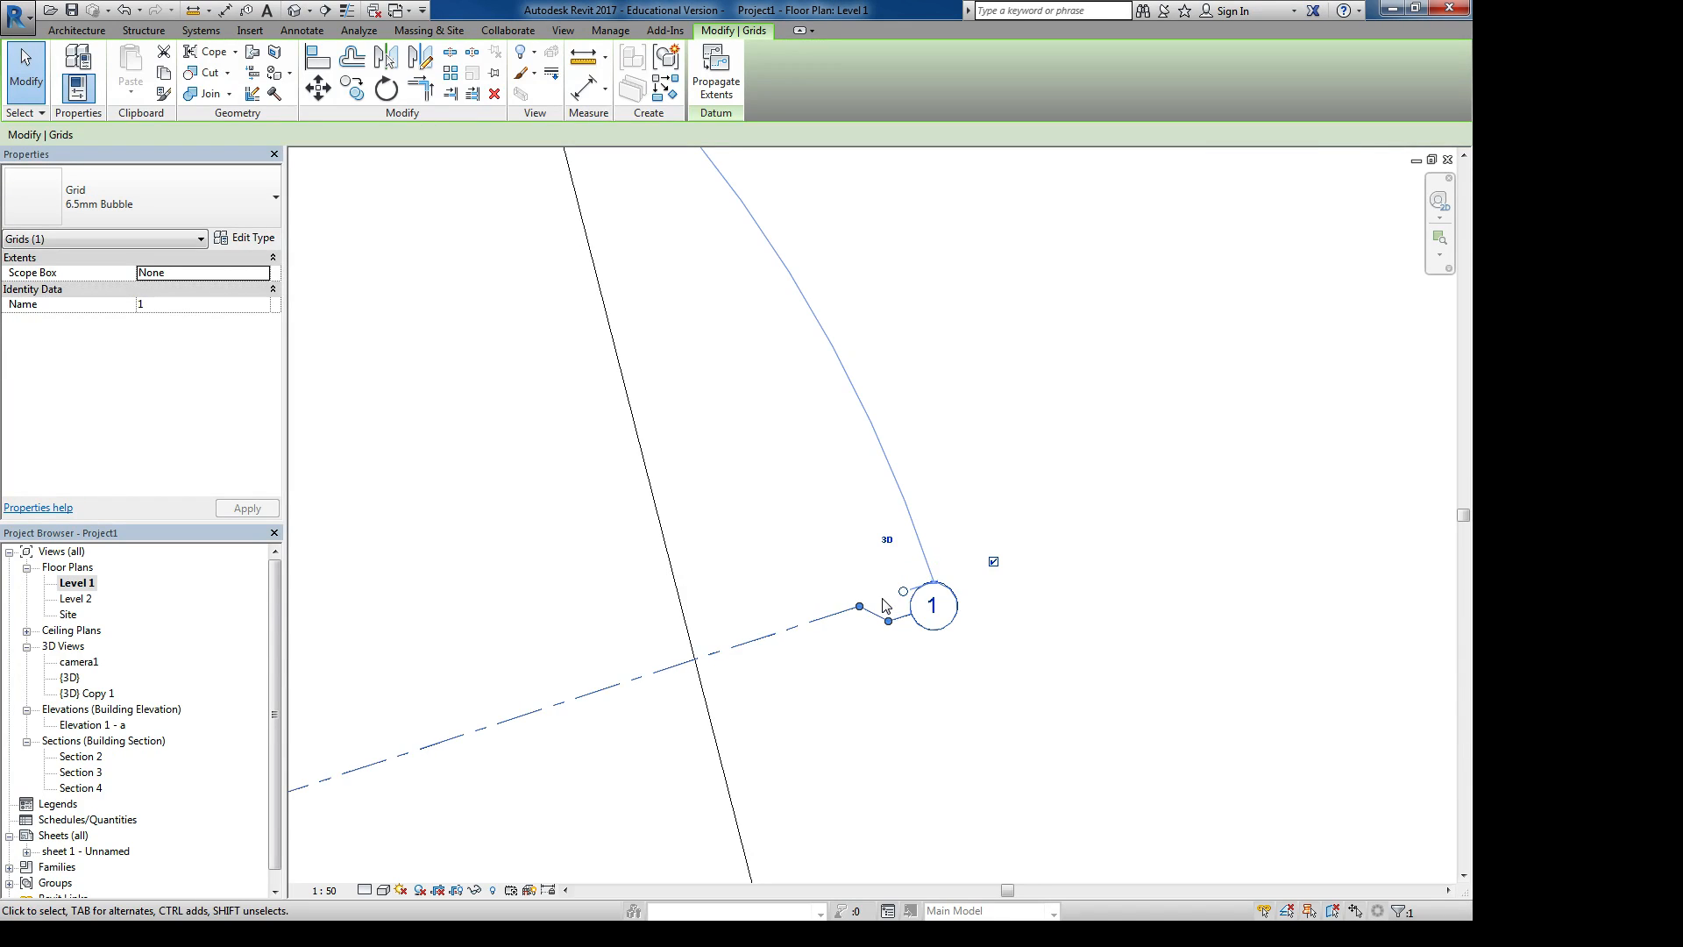
- Increase the elbow offset at the bubble end of grid 1, then hide that bubble and show it again
{"action": "mouse_move", "coordinate": [894, 623]}
{"action": "left_mouse_down"}
{"action": "mouse_move", "coordinate": [957, 699]}
{"action": "mouse_move", "coordinate": [1129, 618]}
{"action": "mouse_move", "coordinate": [978, 739]}
{"action": "mouse_move", "coordinate": [825, 468]}
{"action": "mouse_move", "coordinate": [896, 564]}
{"action": "mouse_move", "coordinate": [927, 679]}
{"action": "mouse_move", "coordinate": [881, 580]}
{"action": "mouse_move", "coordinate": [927, 680]}
{"action": "mouse_move", "coordinate": [908, 650]}
{"action": "left_mouse_up"}
{"action": "left_click", "coordinate": [993, 562]}
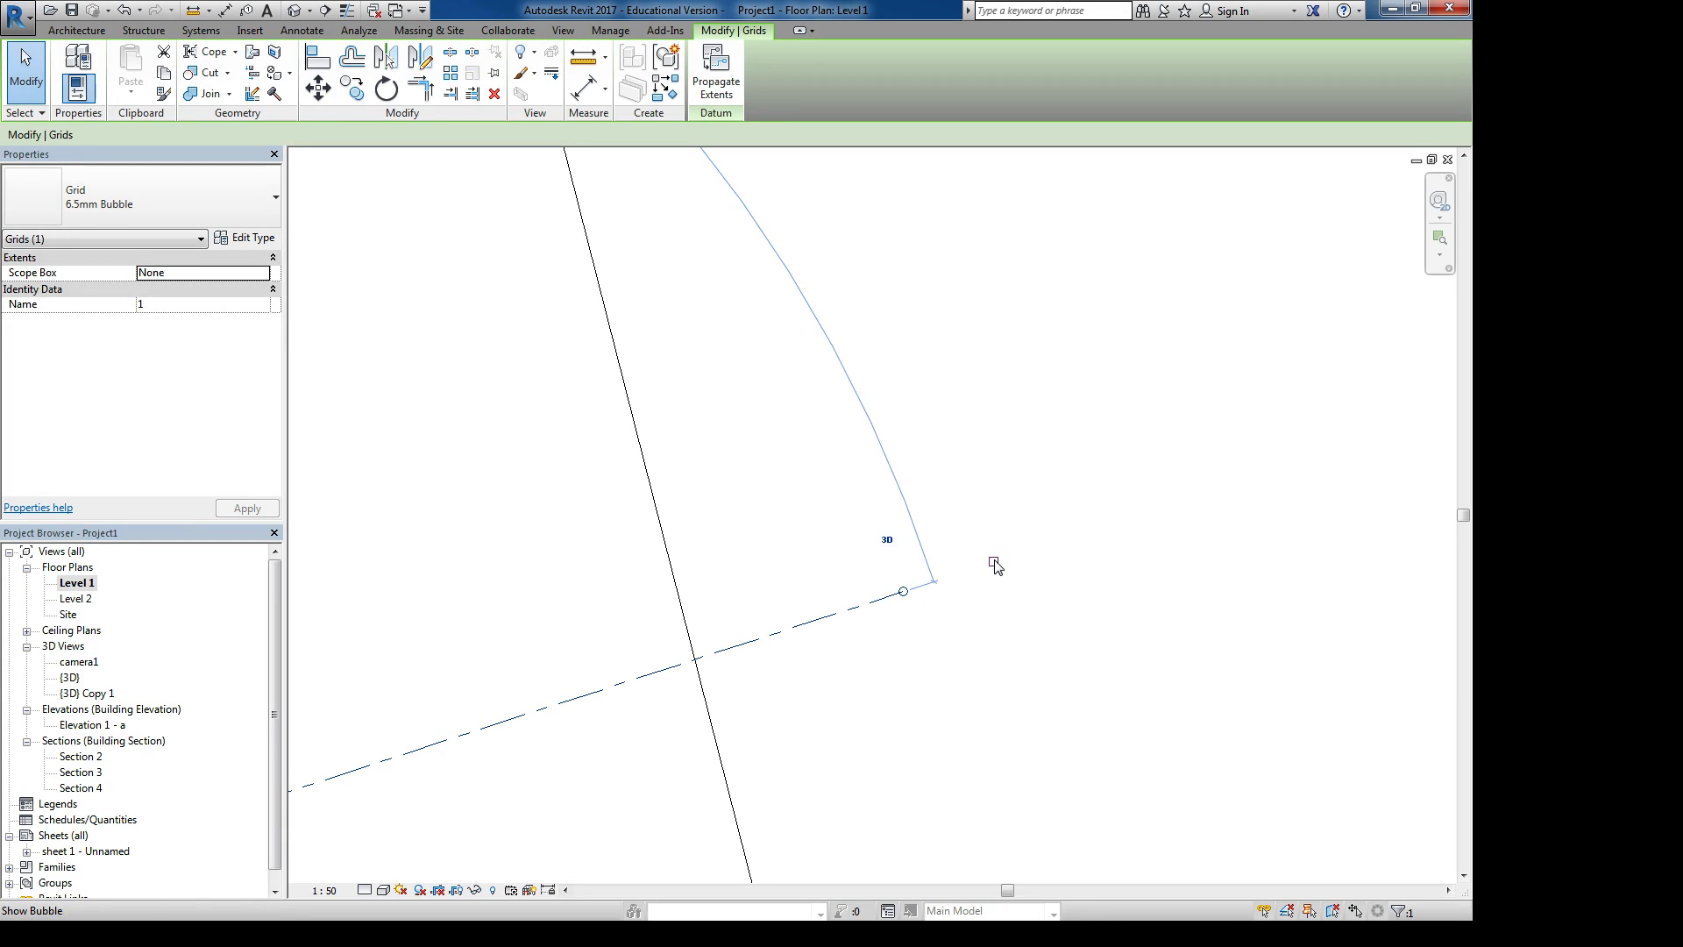
{"action": "left_click", "coordinate": [993, 562]}
{"action": "left_click", "coordinate": [993, 561]}
{"action": "left_click", "coordinate": [993, 562]}
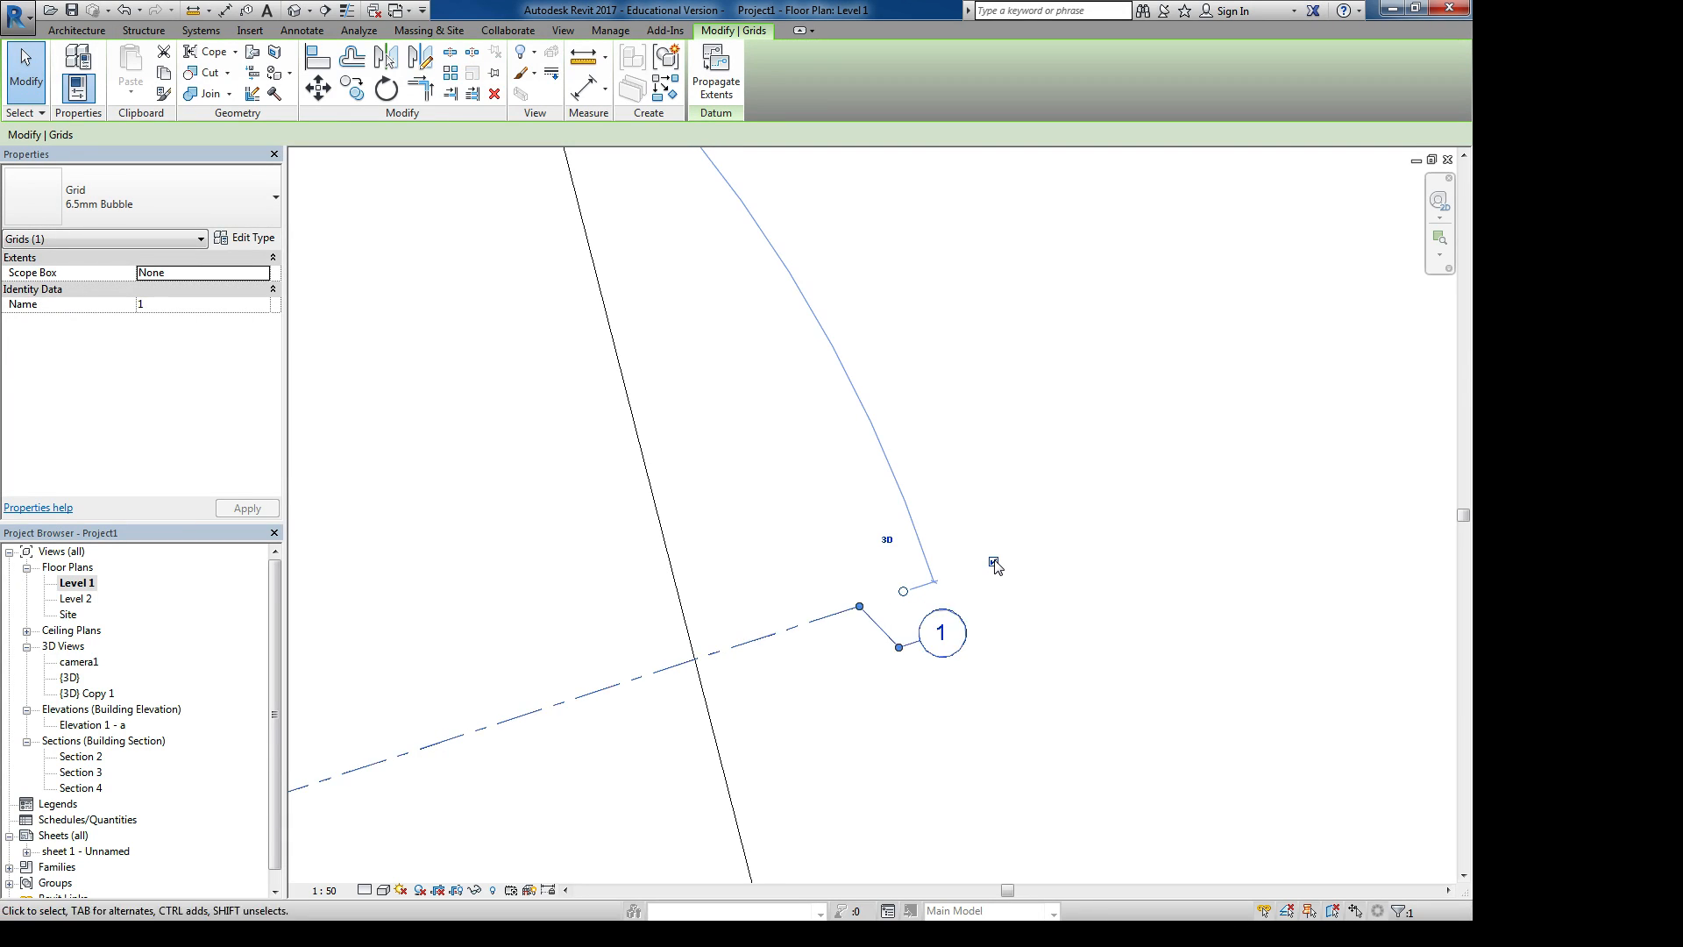
- Try the bubble visibility toggle at the opposite end of grid 1, leaving that end without a bubble, and clear the selection
{"action": "scroll", "coordinate": [993, 562], "scroll_direction": "down", "scroll_amount": 5}
{"action": "middle_click_drag", "start_coordinate": [604, 720], "coordinate": [752, 627]}
{"action": "scroll", "coordinate": [741, 627], "scroll_direction": "up", "scroll_amount": 2}
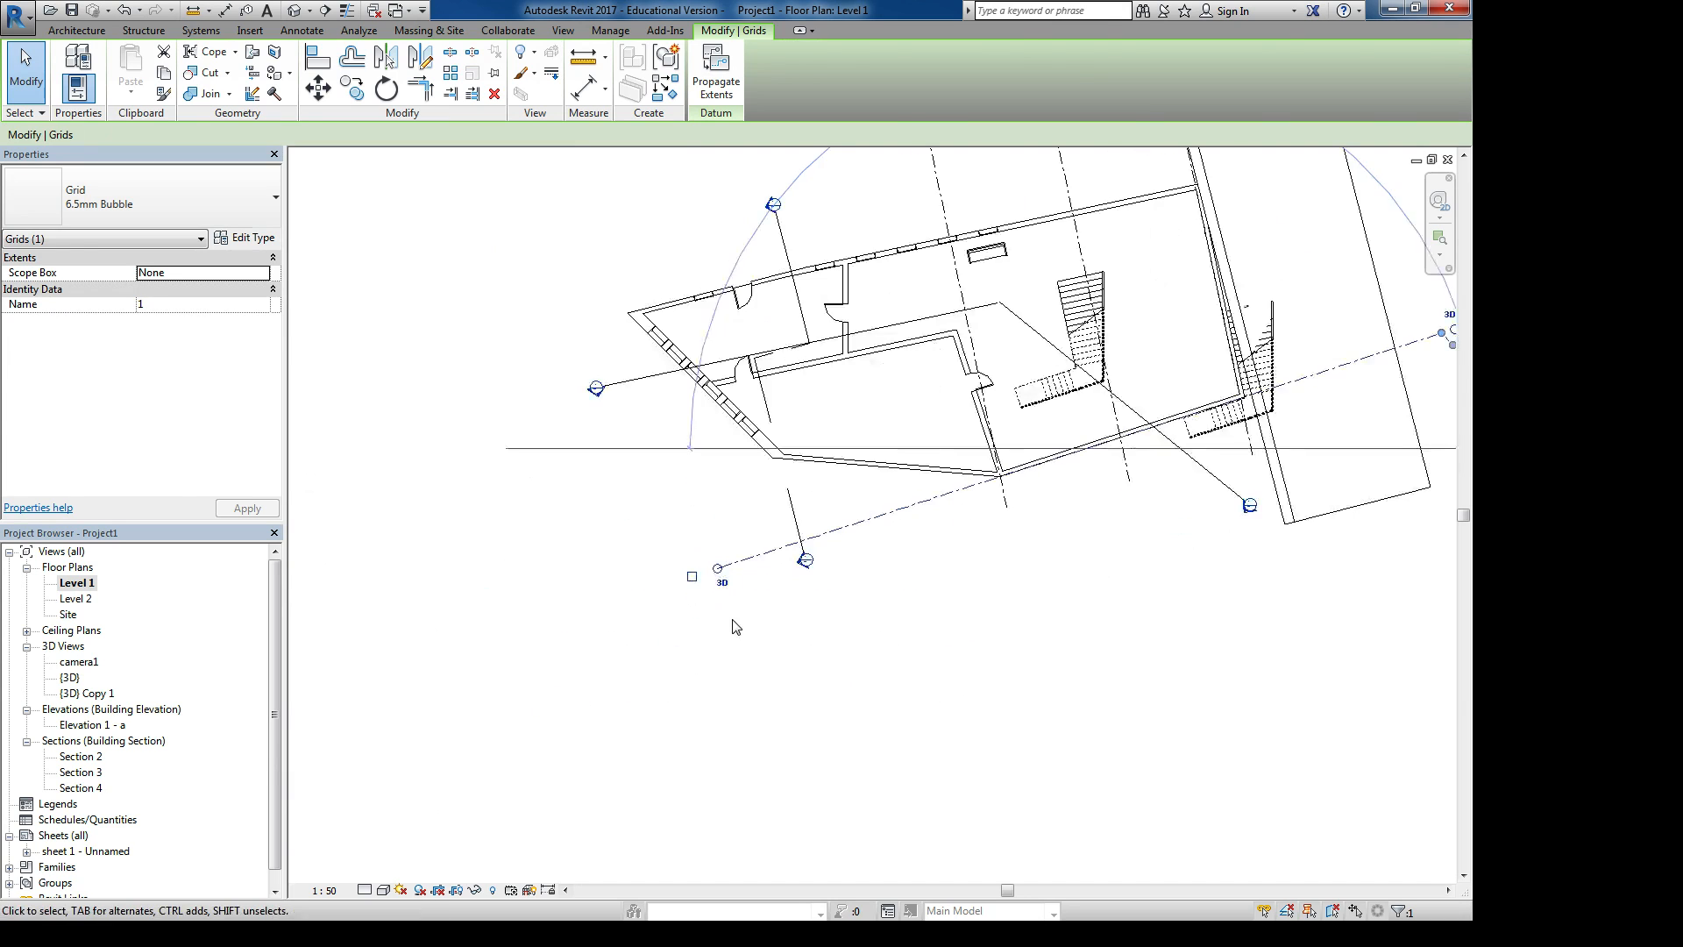
{"action": "left_click", "coordinate": [729, 623]}
{"action": "left_click", "coordinate": [718, 570]}
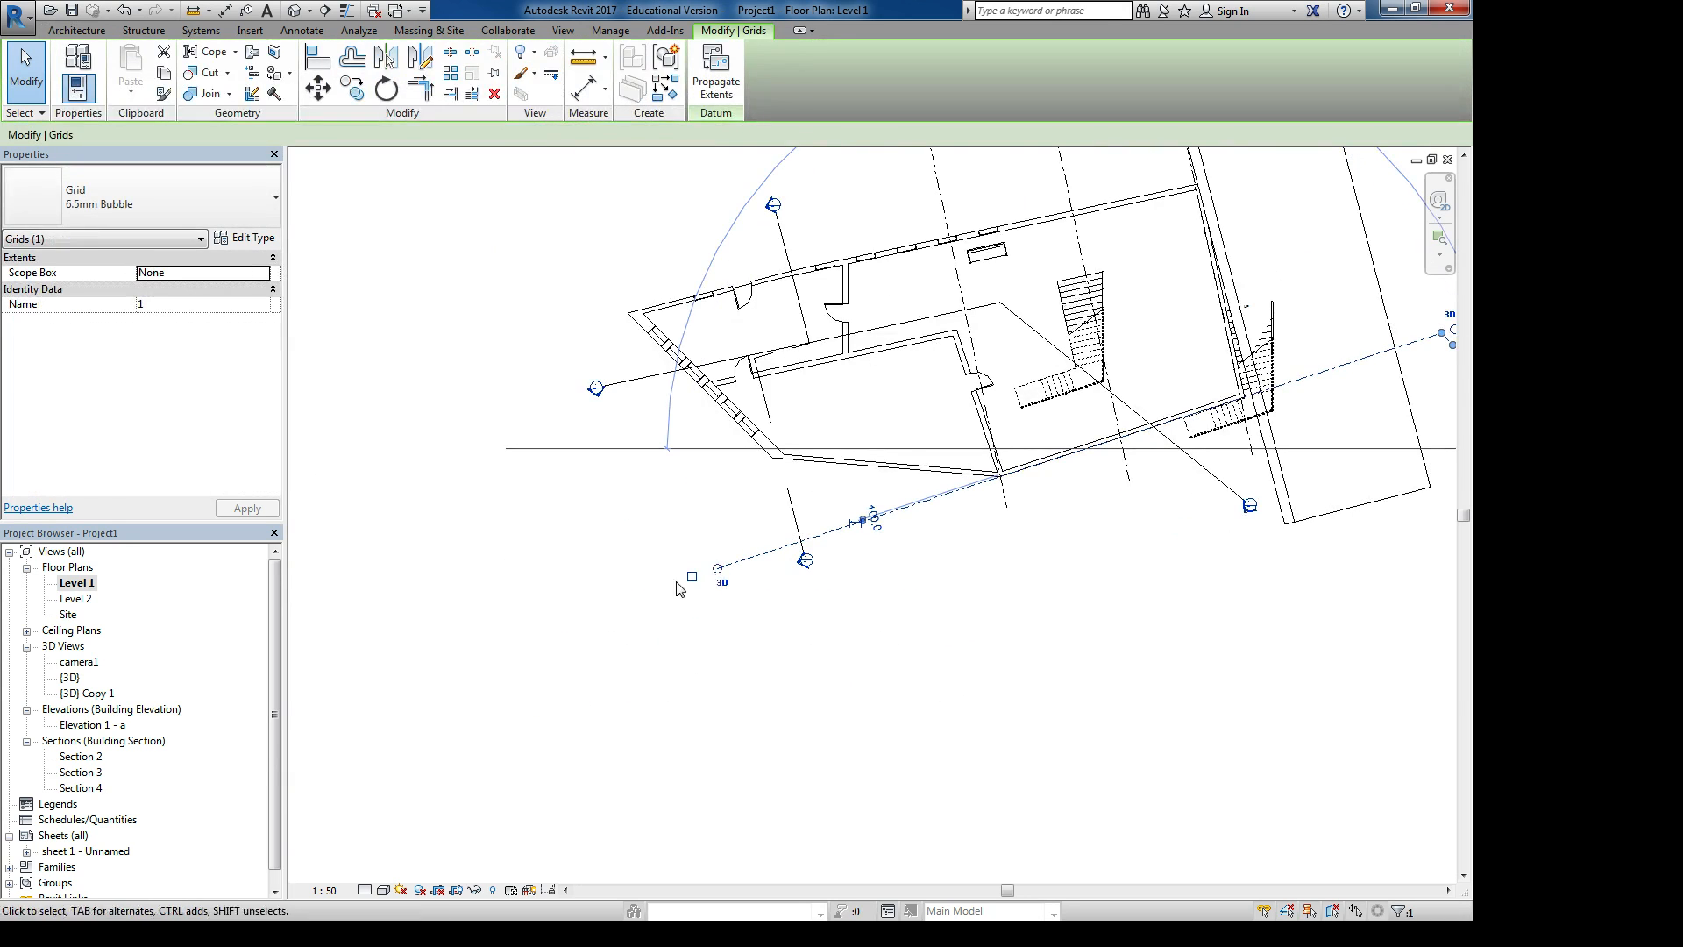
{"action": "left_click", "coordinate": [688, 583]}
{"action": "left_click", "coordinate": [739, 563]}
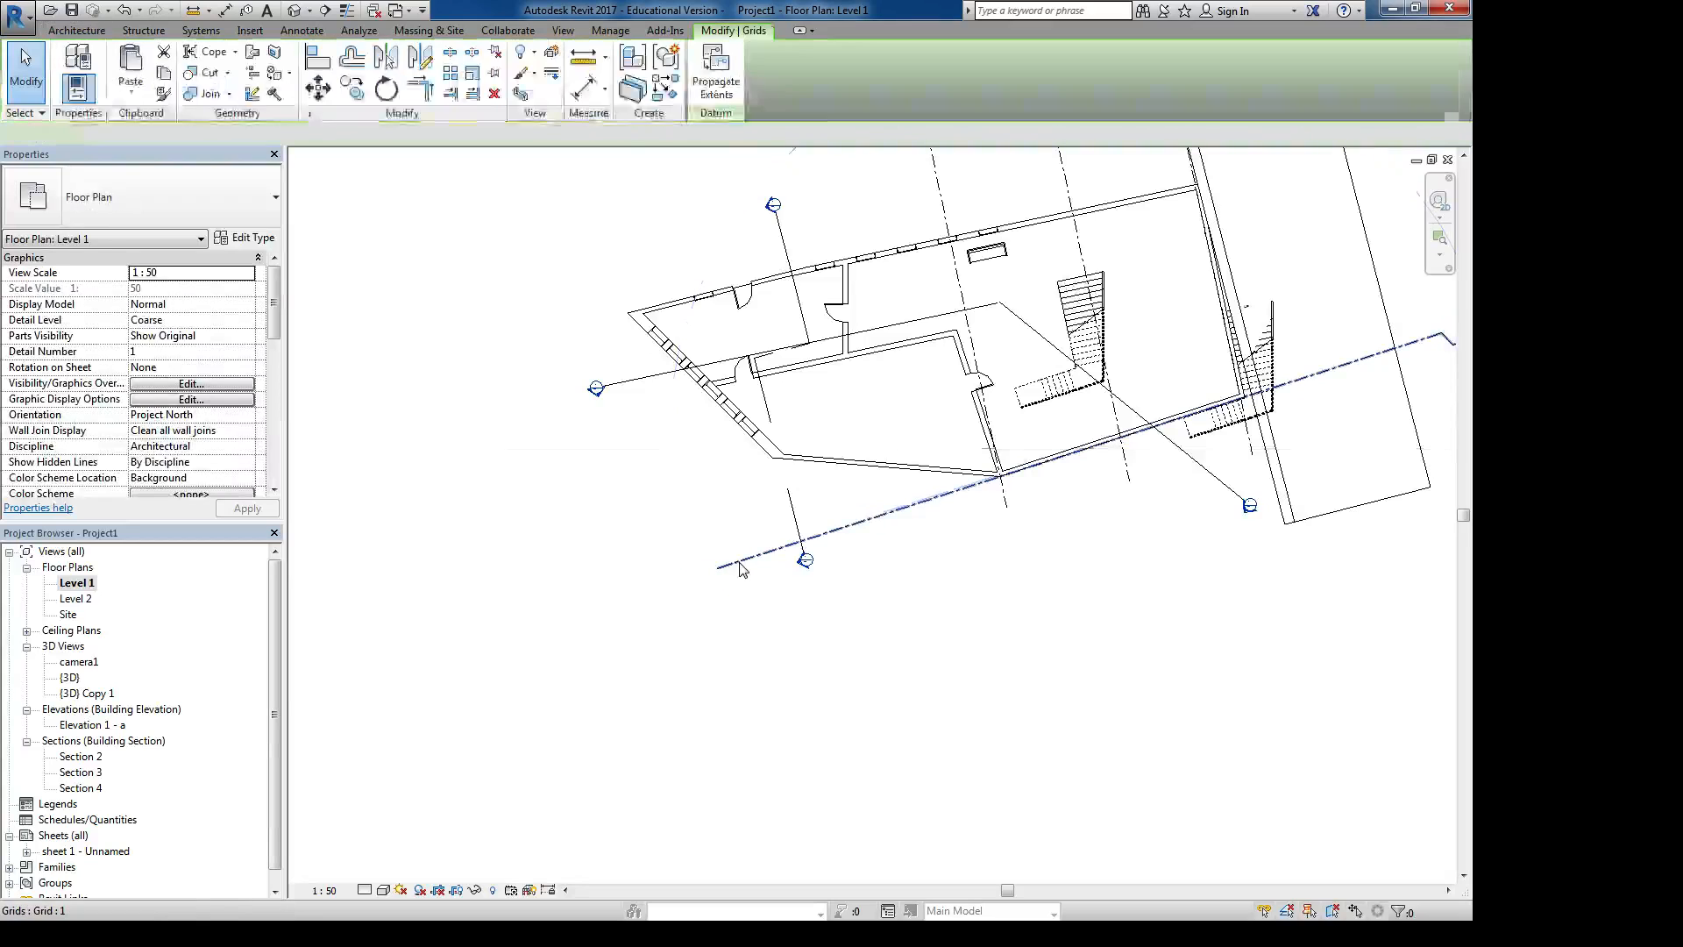
{"action": "scroll", "coordinate": [693, 582], "scroll_direction": "up", "scroll_amount": 3}
{"action": "left_click", "coordinate": [692, 577]}
{"action": "scroll", "coordinate": [692, 578], "scroll_direction": "down", "scroll_amount": 2}
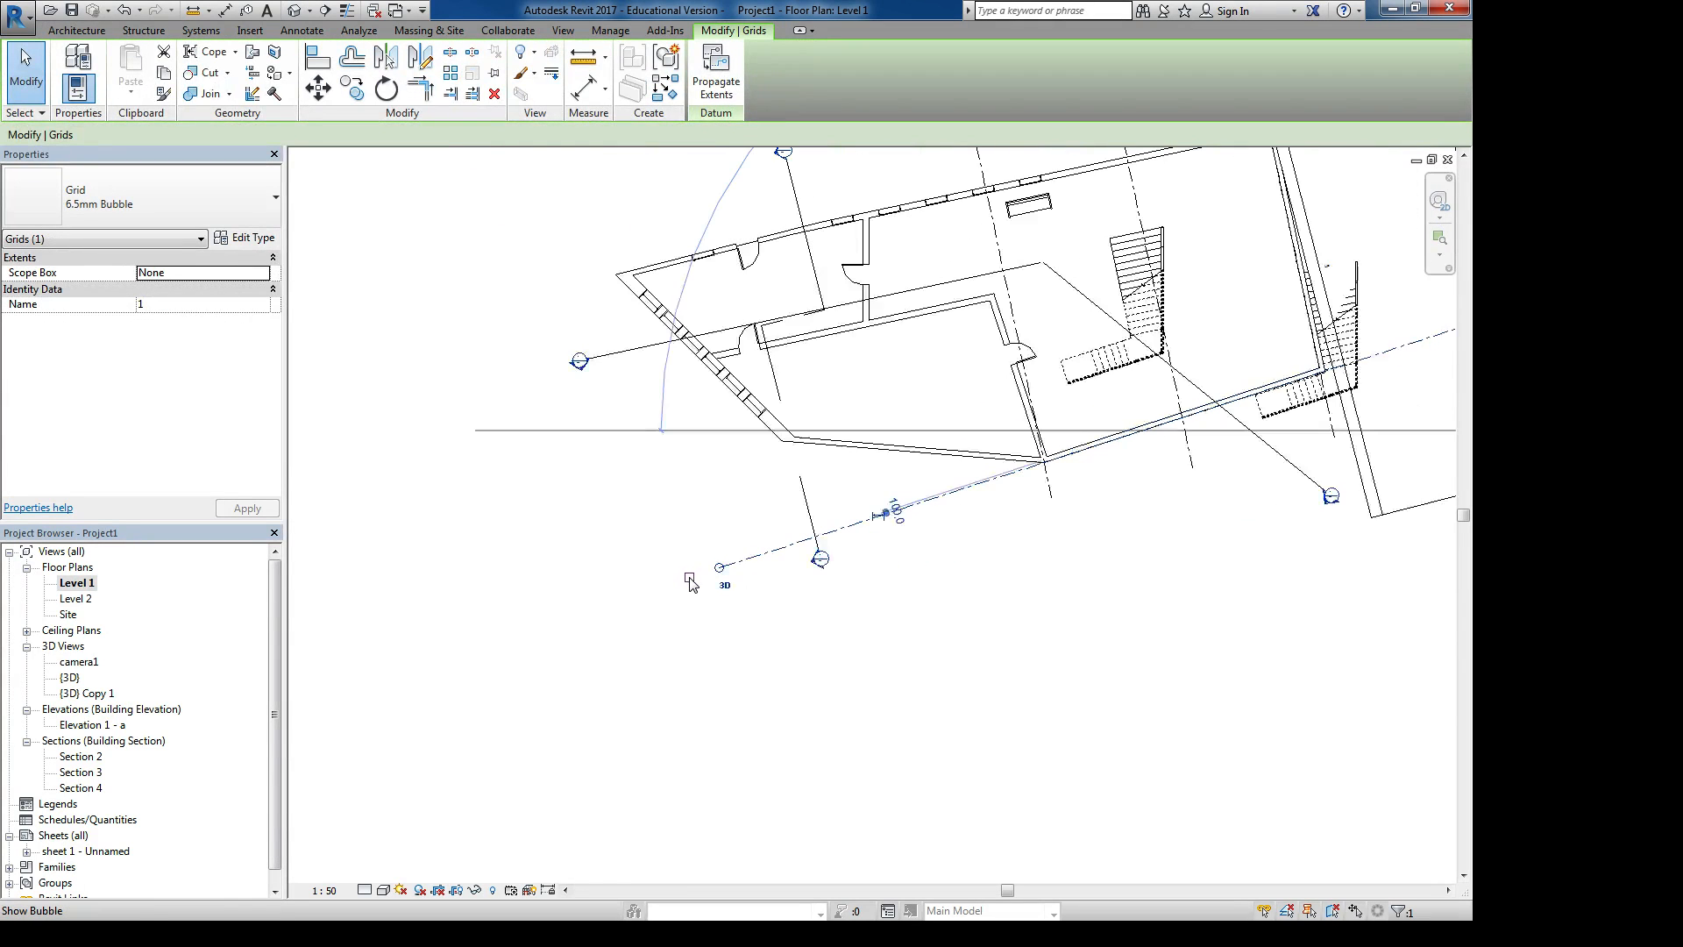
{"action": "middle_click_drag", "start_coordinate": [1069, 527], "coordinate": [835, 613]}
{"action": "left_click", "coordinate": [899, 613]}
{"action": "scroll", "coordinate": [899, 613], "scroll_direction": "down", "scroll_amount": 3}
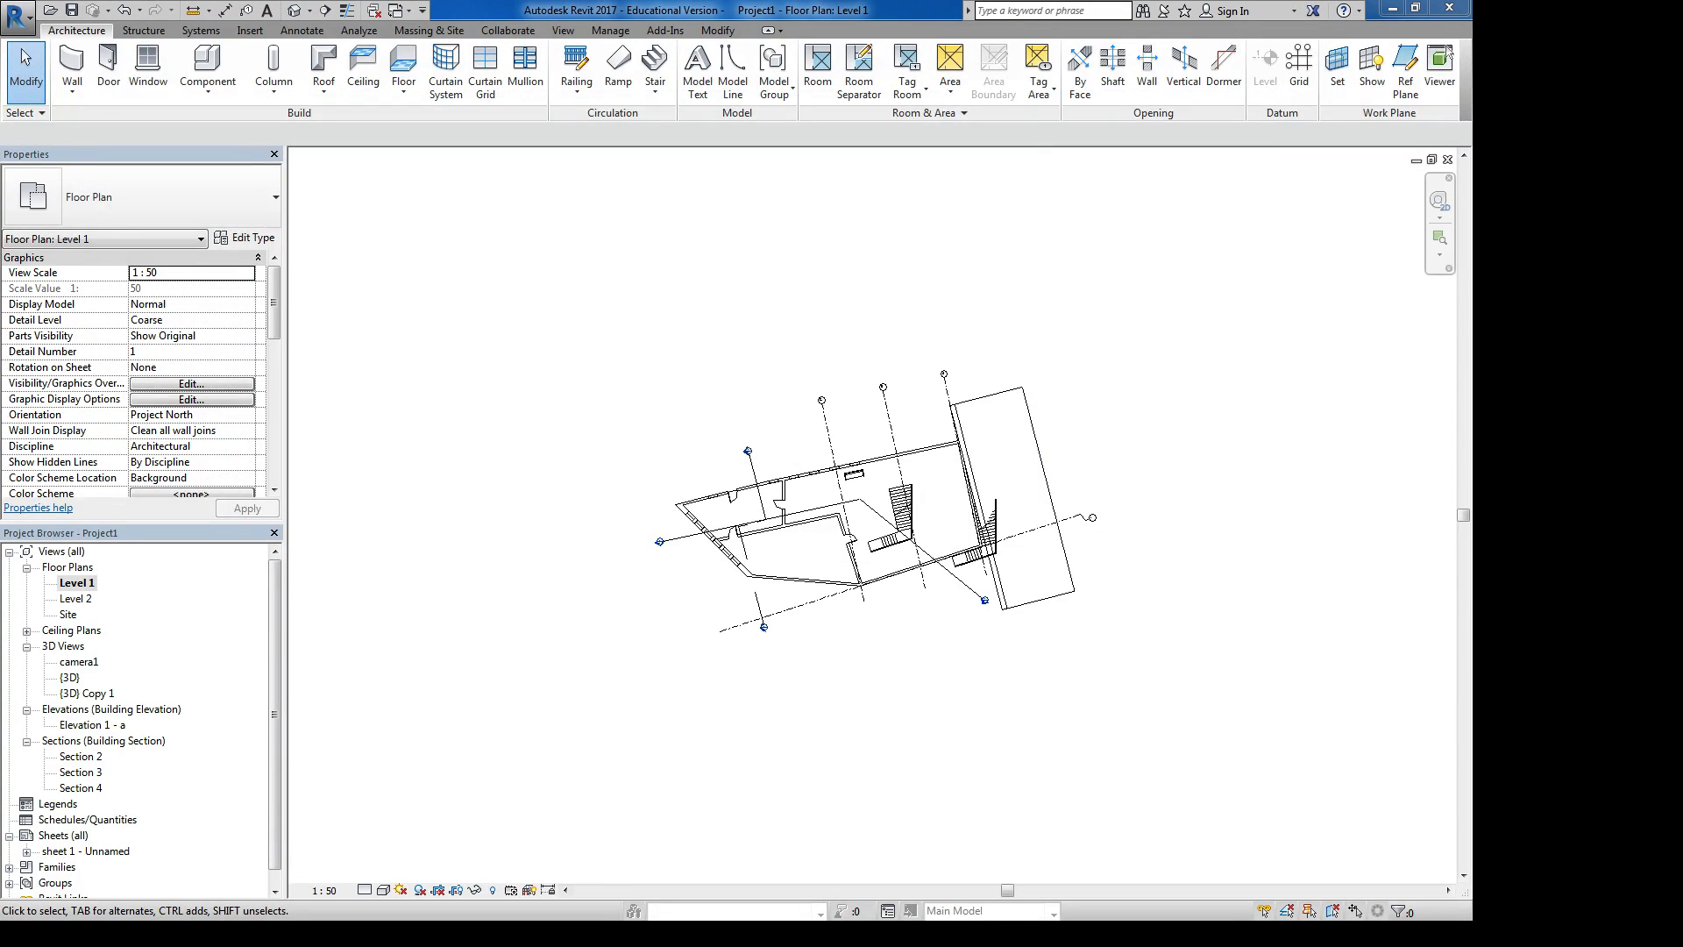
- Switch to the web browser showing ArchDaily's "The Ultimate Guide to Revit Shortcuts" and dismiss the sign-up pop-up
{"action": "left_click_drag", "start_coordinate": [1445, 47], "coordinate": [853, 145]}
{"action": "double_click", "coordinate": [853, 145]}
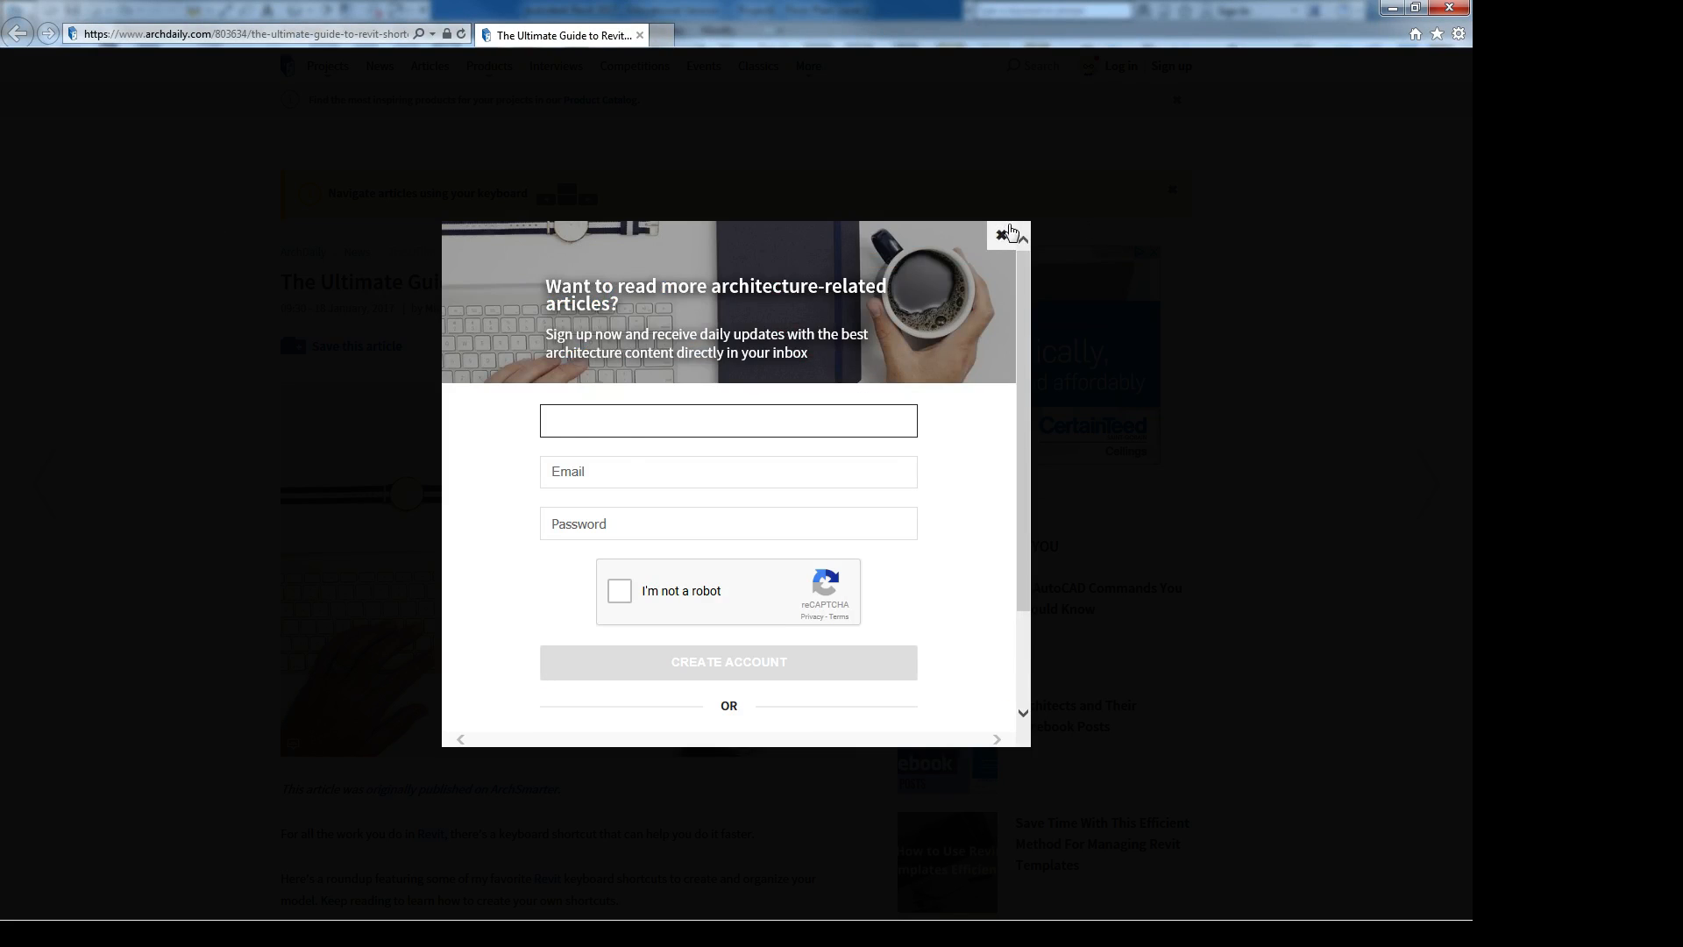
{"action": "left_click", "coordinate": [1008, 228]}
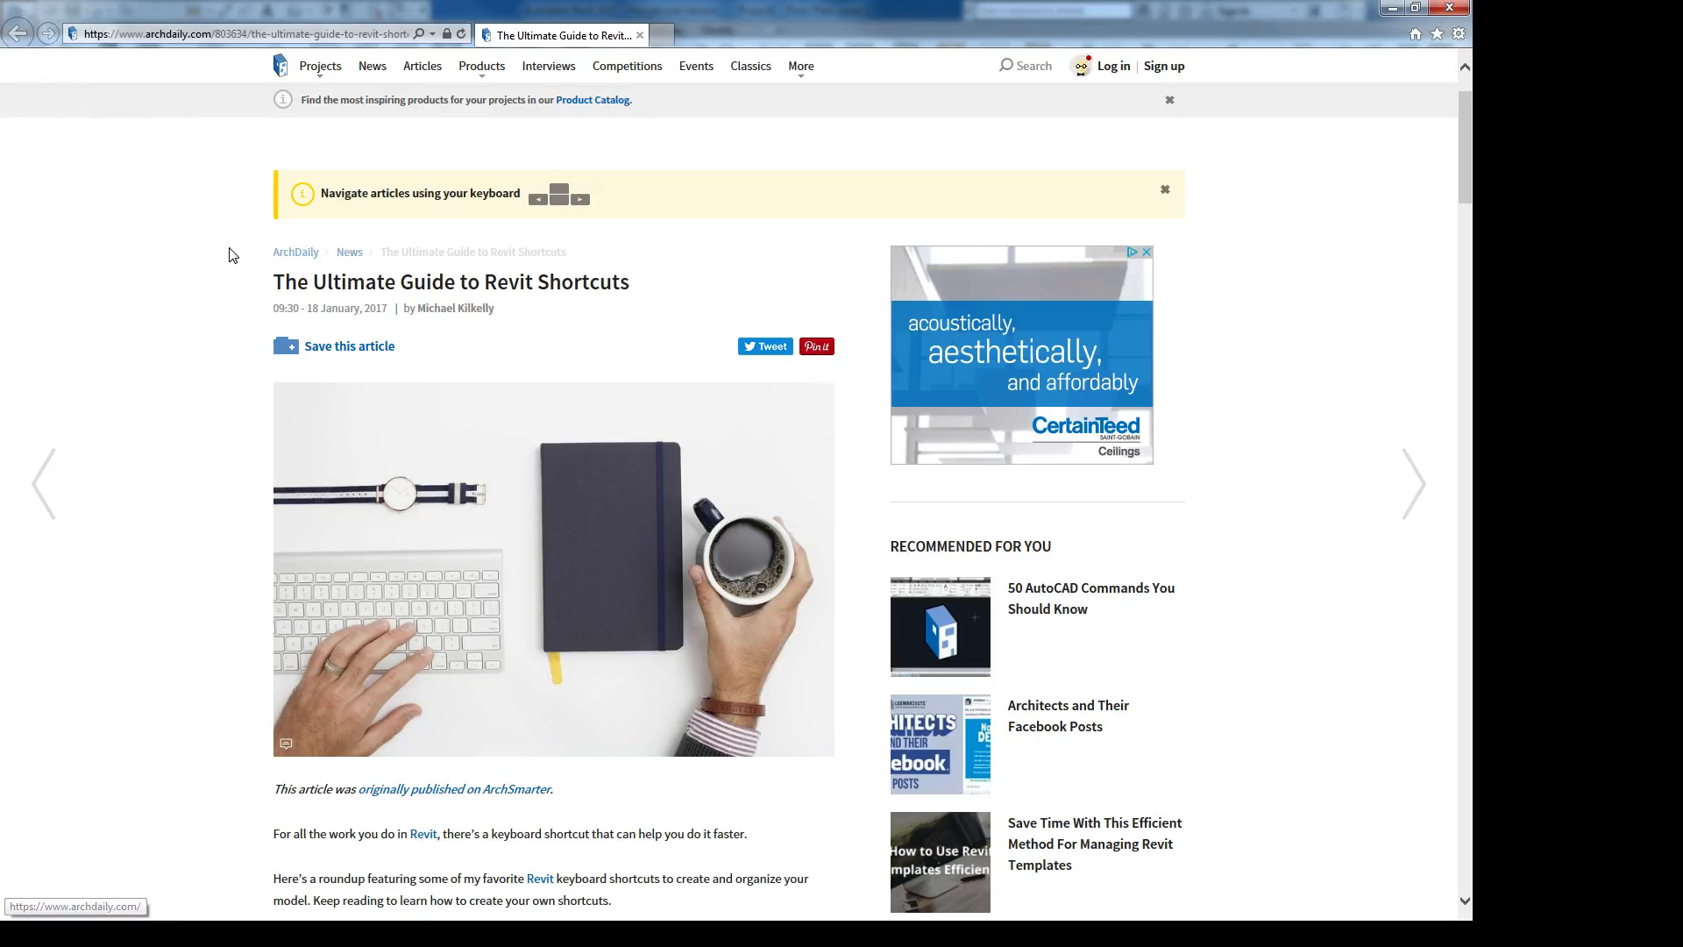
- Skim the Revit shortcuts article from its introduction to its end, including the section on creating custom shortcuts
{"action": "scroll", "coordinate": [230, 254], "scroll_direction": "down", "scroll_amount": 2}
{"action": "scroll", "coordinate": [230, 253], "scroll_direction": "down", "scroll_amount": 2}
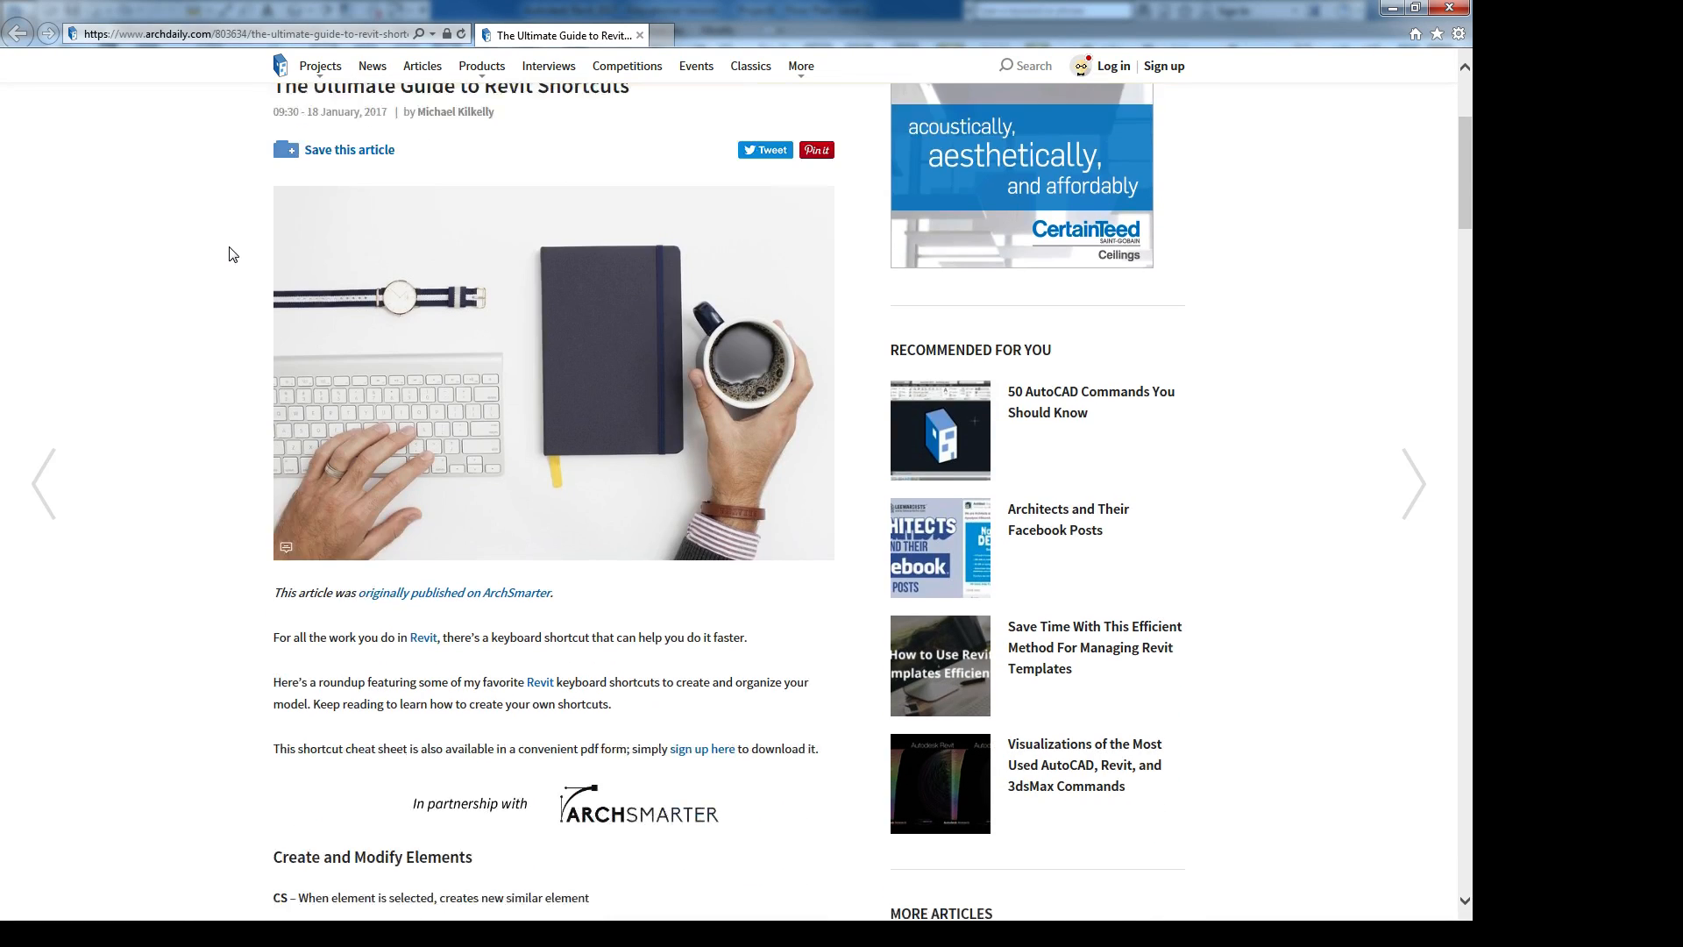
{"action": "scroll", "coordinate": [368, 267], "scroll_direction": "up", "scroll_amount": 4}
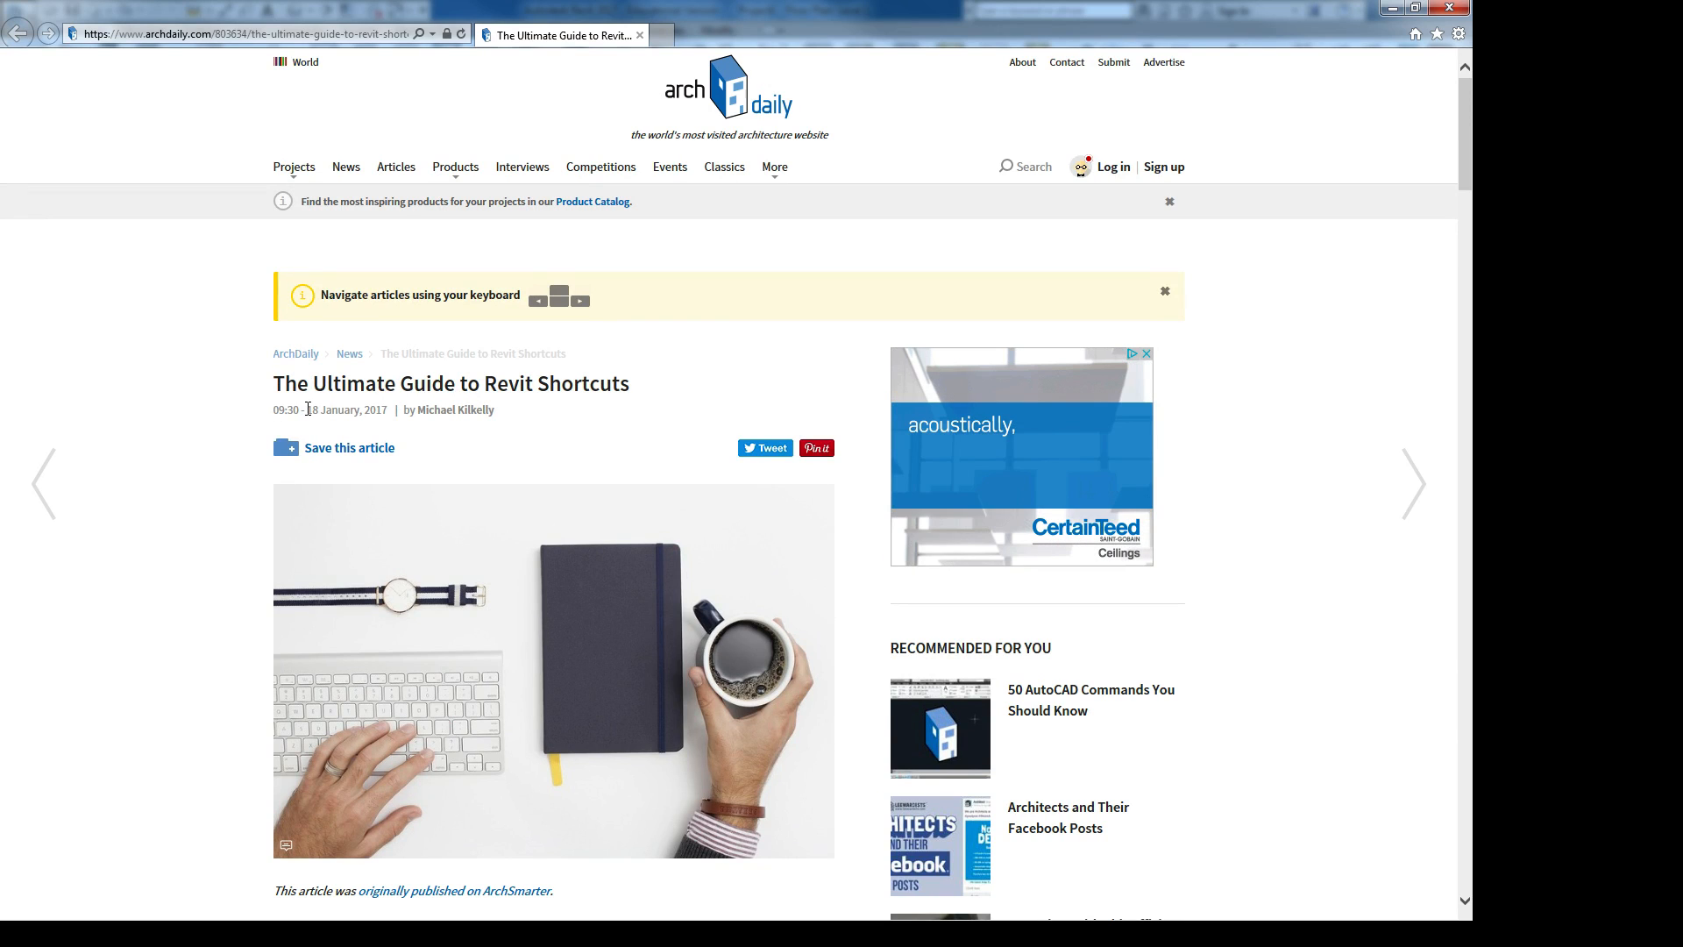
{"action": "scroll", "coordinate": [306, 409], "scroll_direction": "down", "scroll_amount": 10}
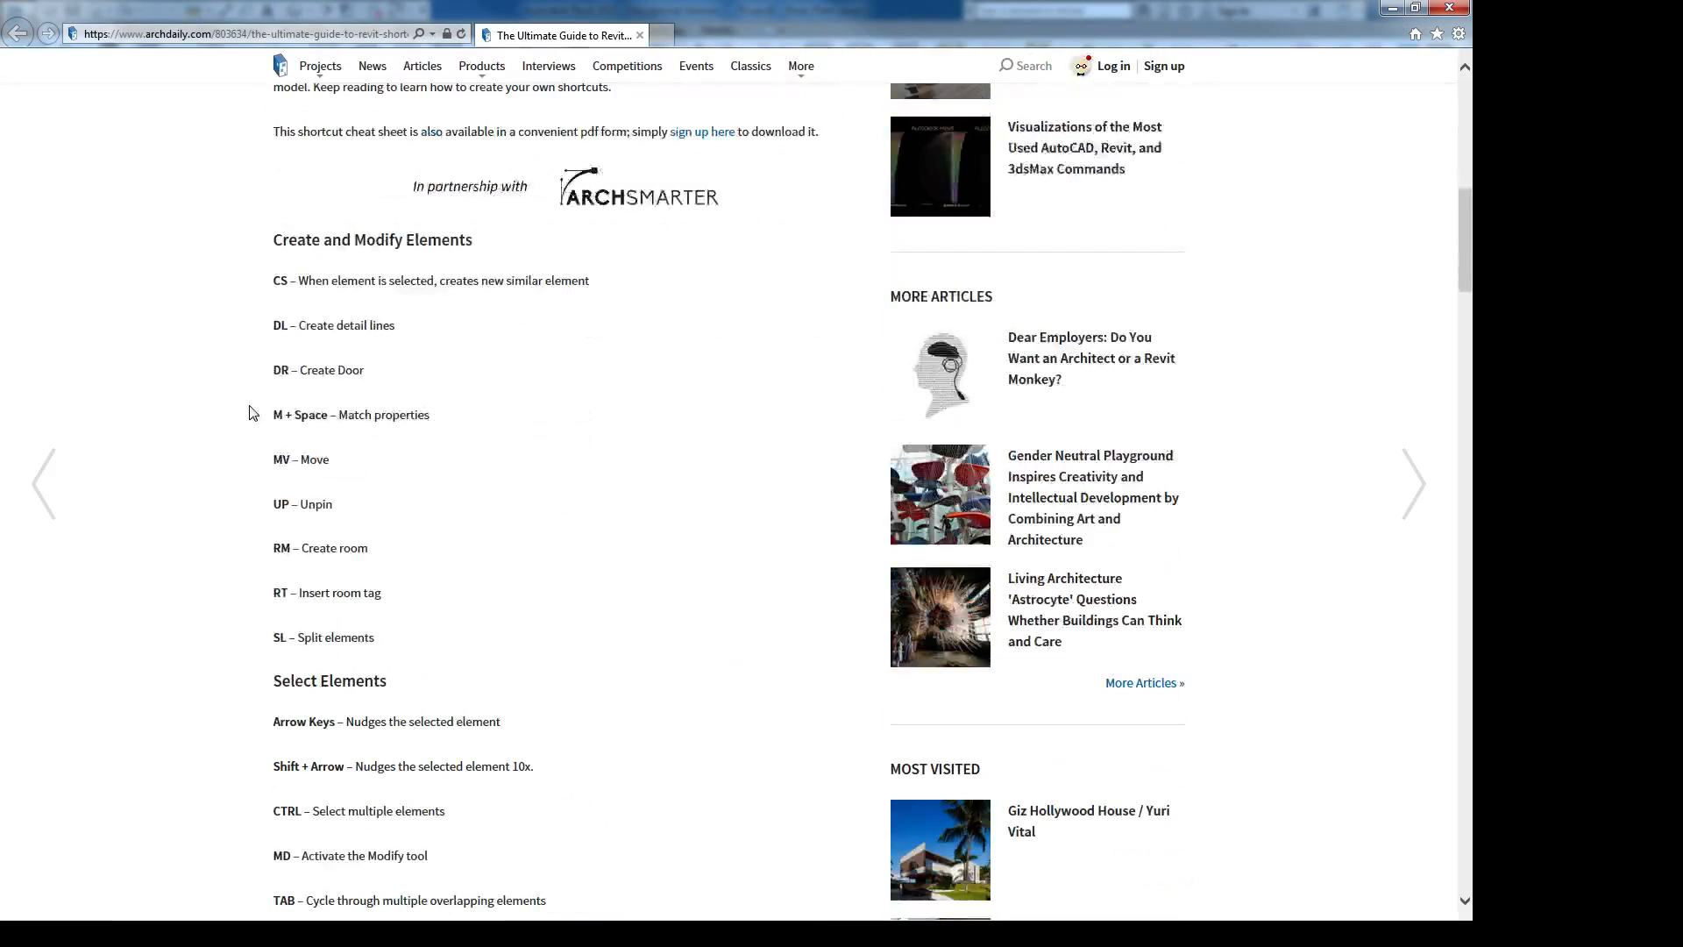
{"action": "scroll", "coordinate": [225, 499], "scroll_direction": "down", "scroll_amount": 1}
{"action": "scroll", "coordinate": [223, 403], "scroll_direction": "up", "scroll_amount": 3}
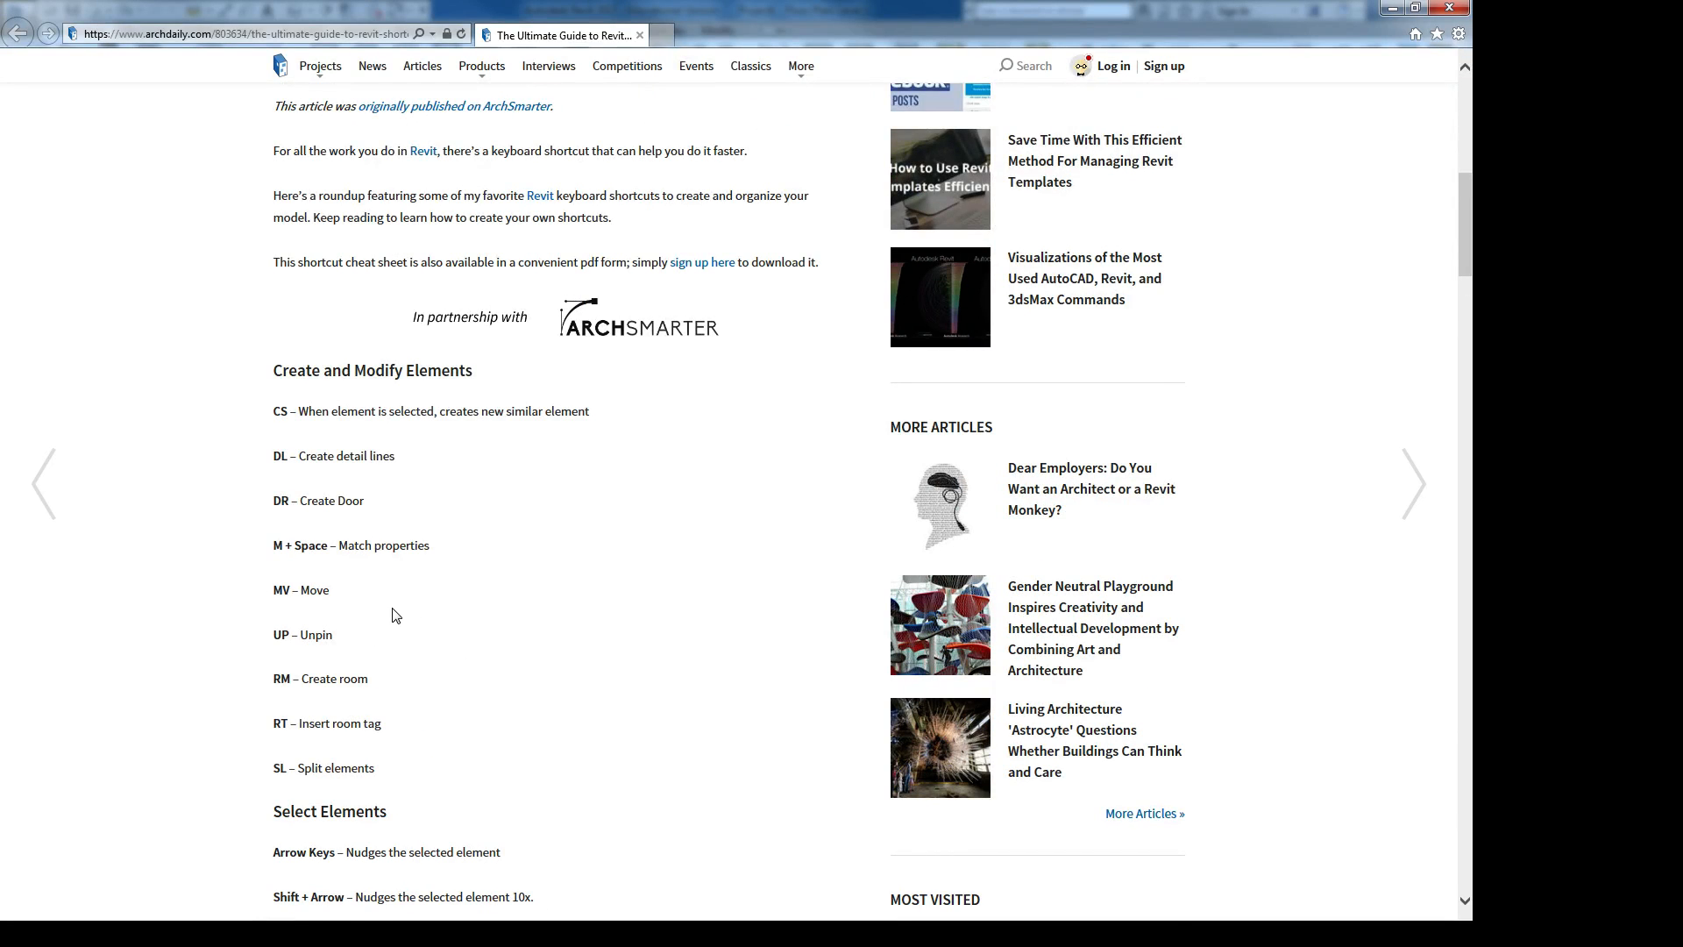
{"action": "scroll", "coordinate": [394, 616], "scroll_direction": "down", "scroll_amount": 9}
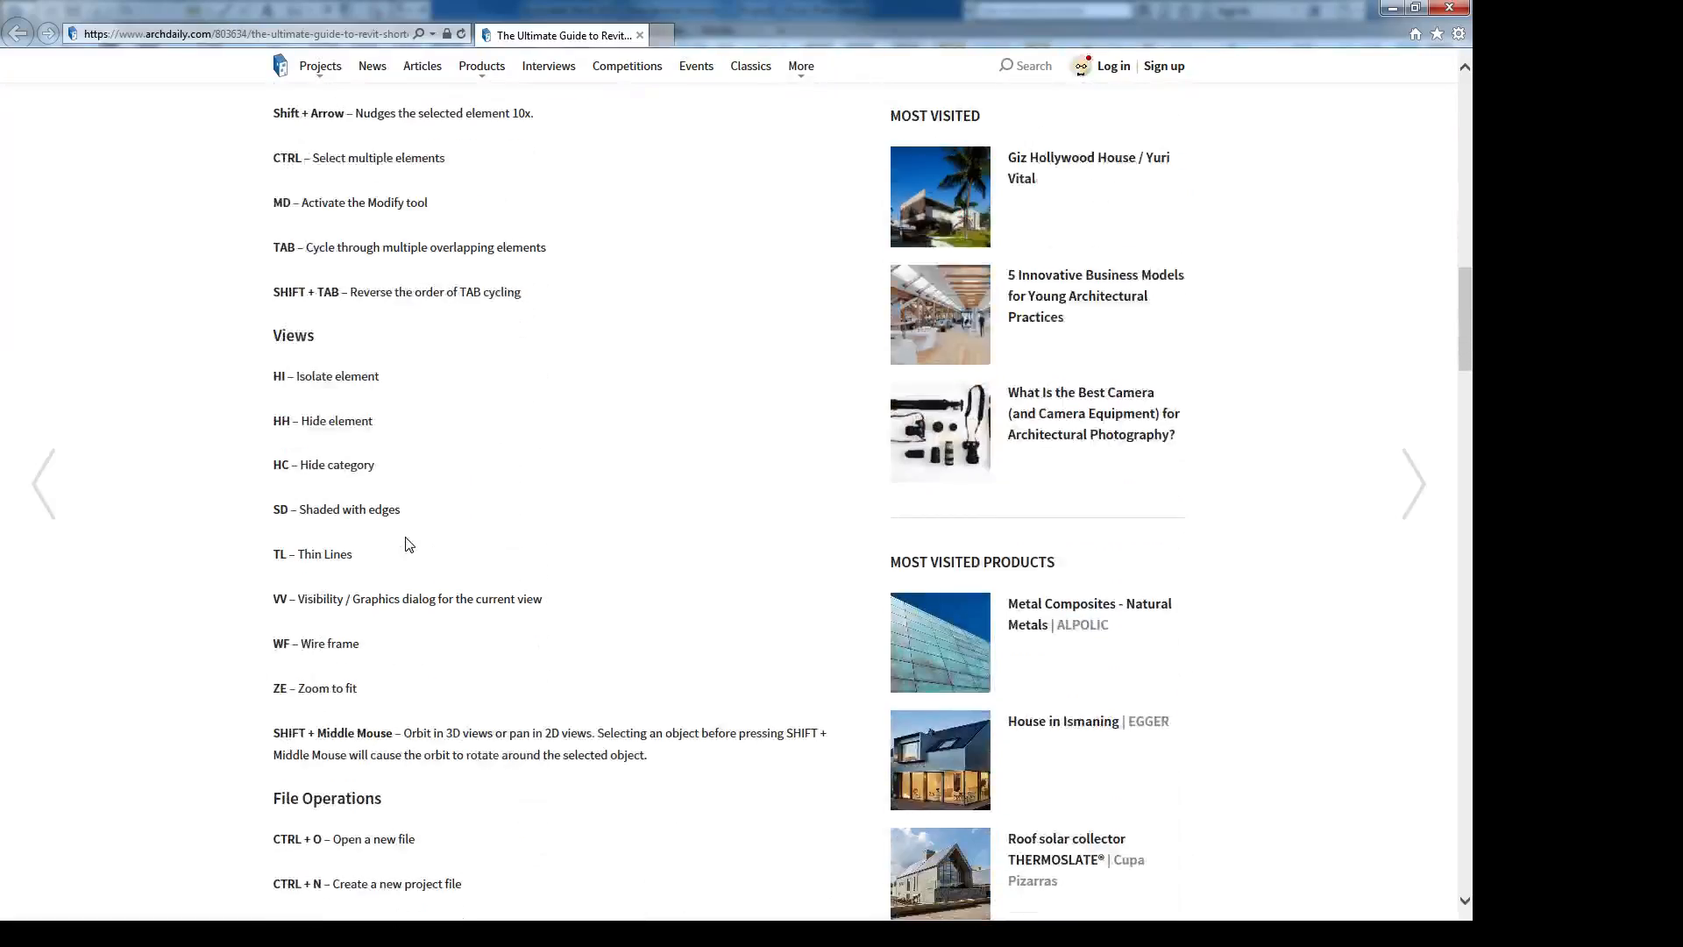
{"action": "scroll", "coordinate": [406, 544], "scroll_direction": "down", "scroll_amount": 6}
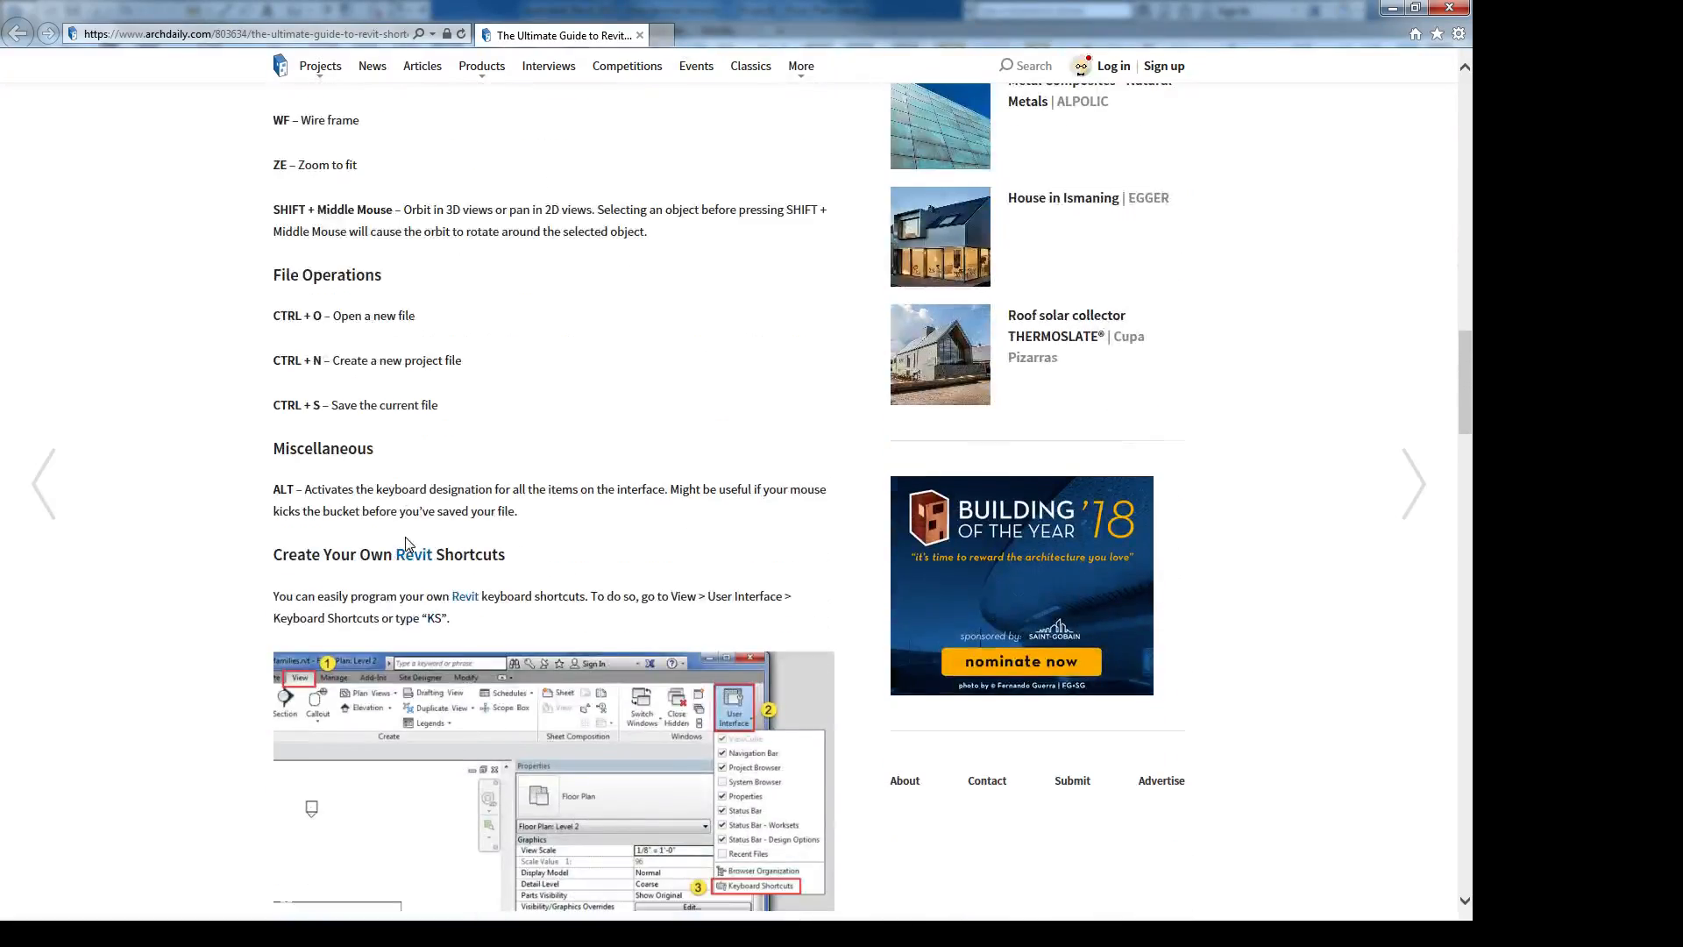
{"action": "scroll", "coordinate": [406, 545], "scroll_direction": "down", "scroll_amount": 20}
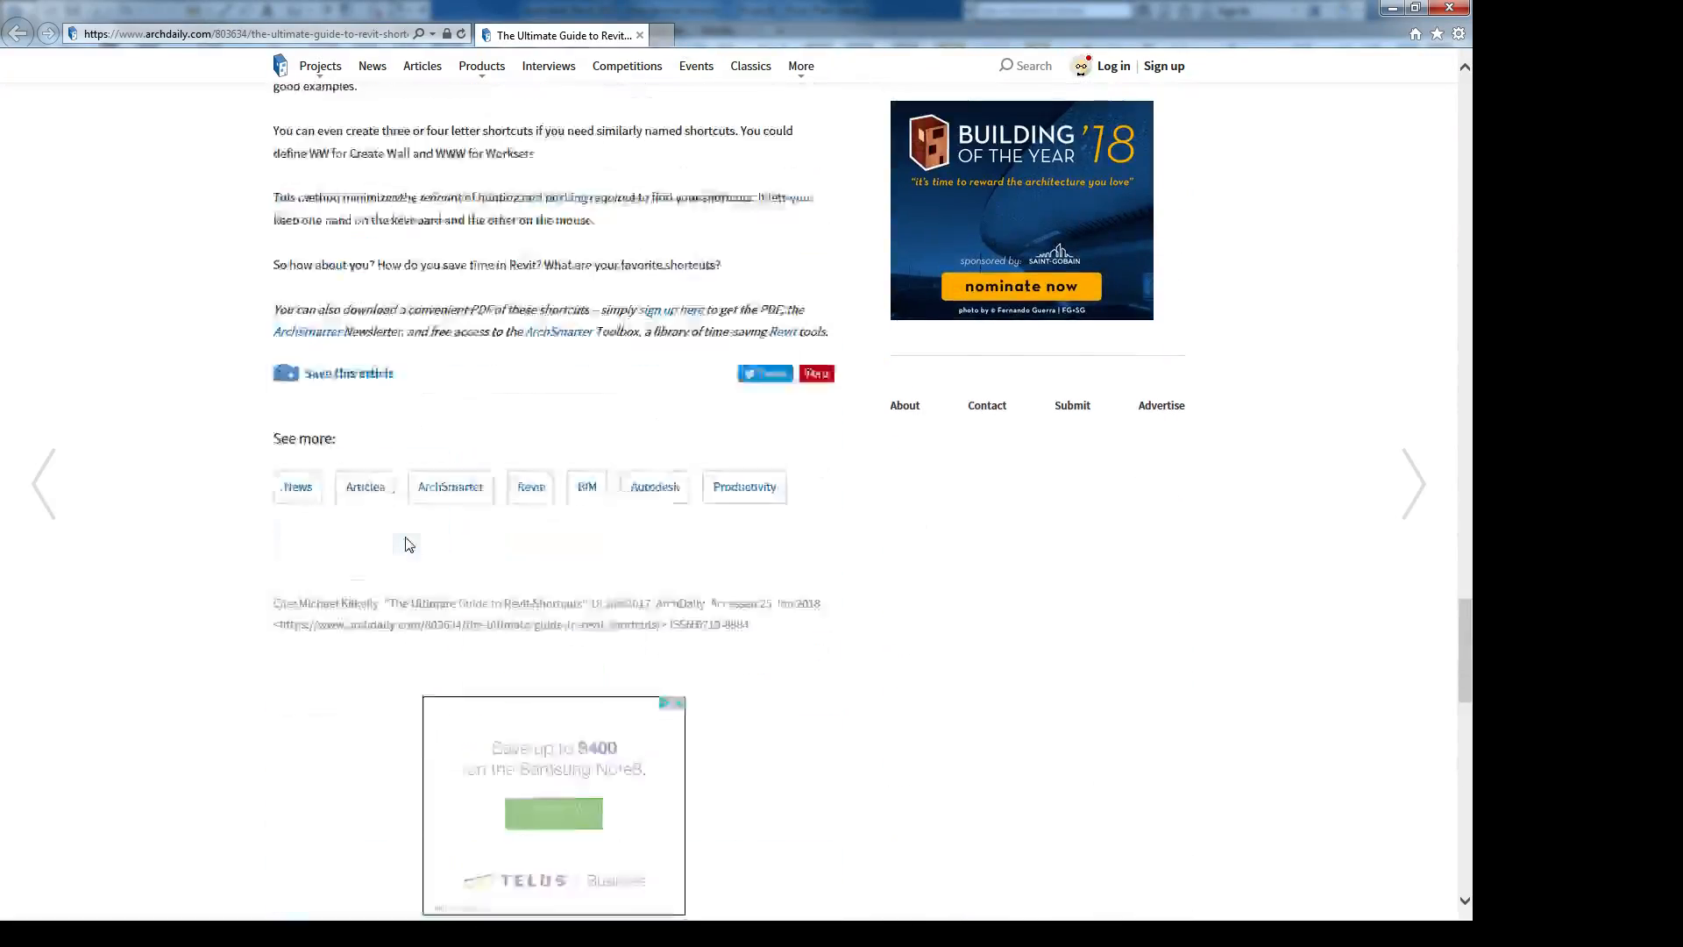
{"action": "scroll", "coordinate": [406, 544], "scroll_direction": "up", "scroll_amount": 20}
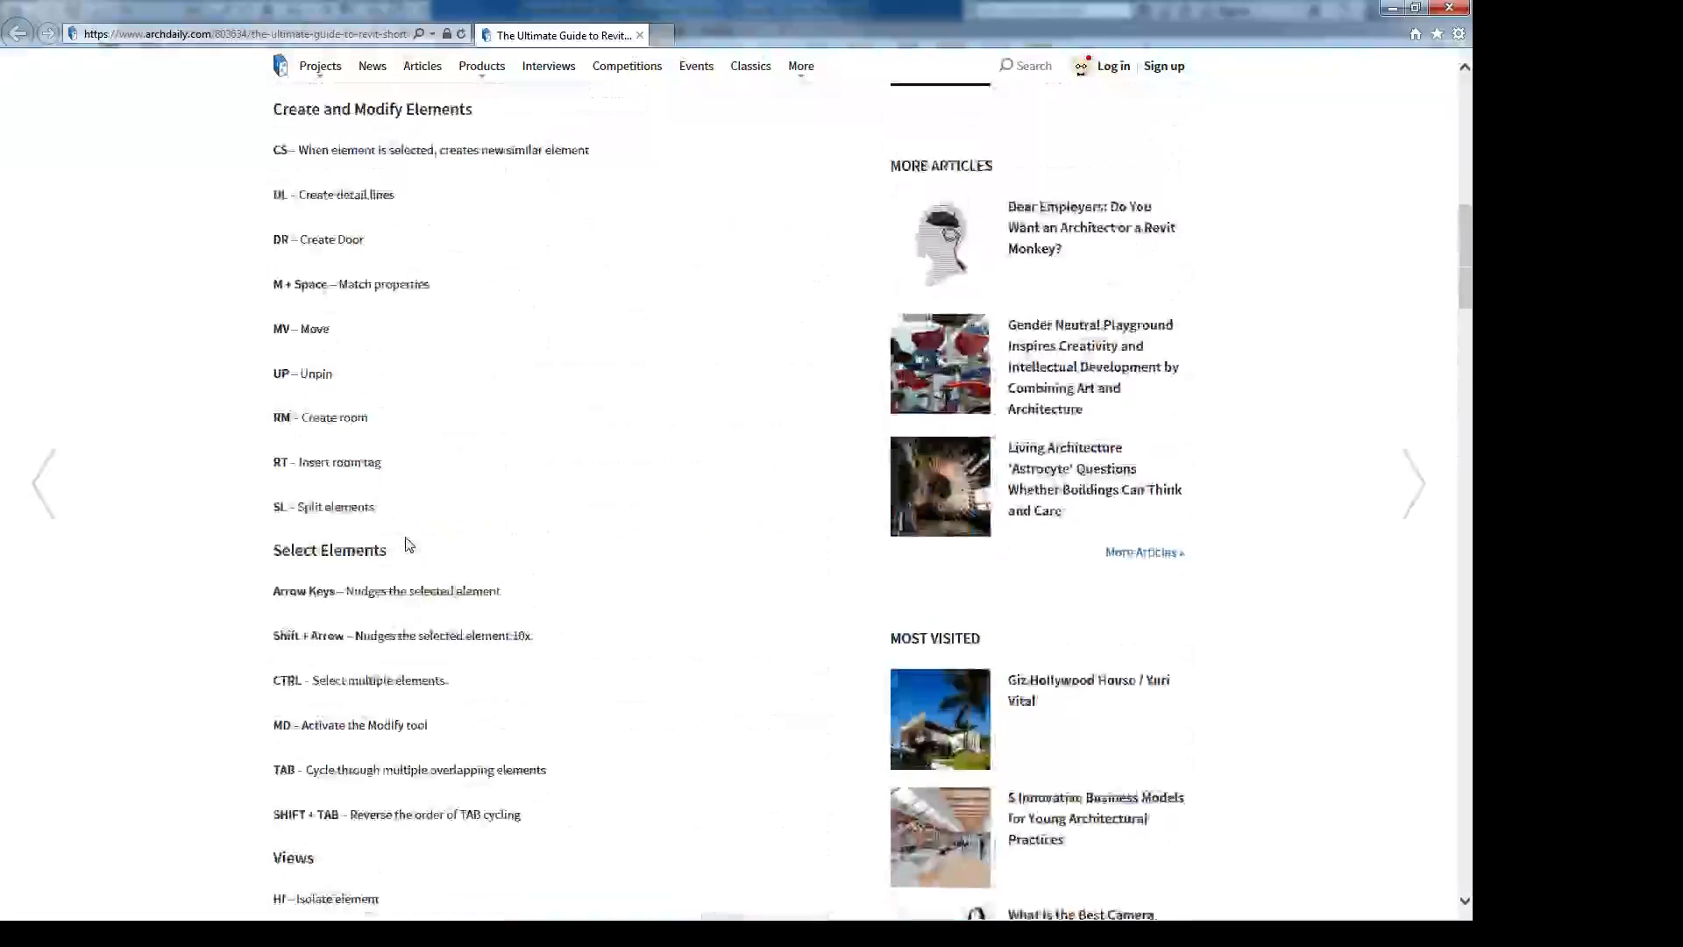
{"action": "scroll", "coordinate": [406, 544], "scroll_direction": "up", "scroll_amount": 6}
{"action": "scroll", "coordinate": [405, 539], "scroll_direction": "up", "scroll_amount": 6}
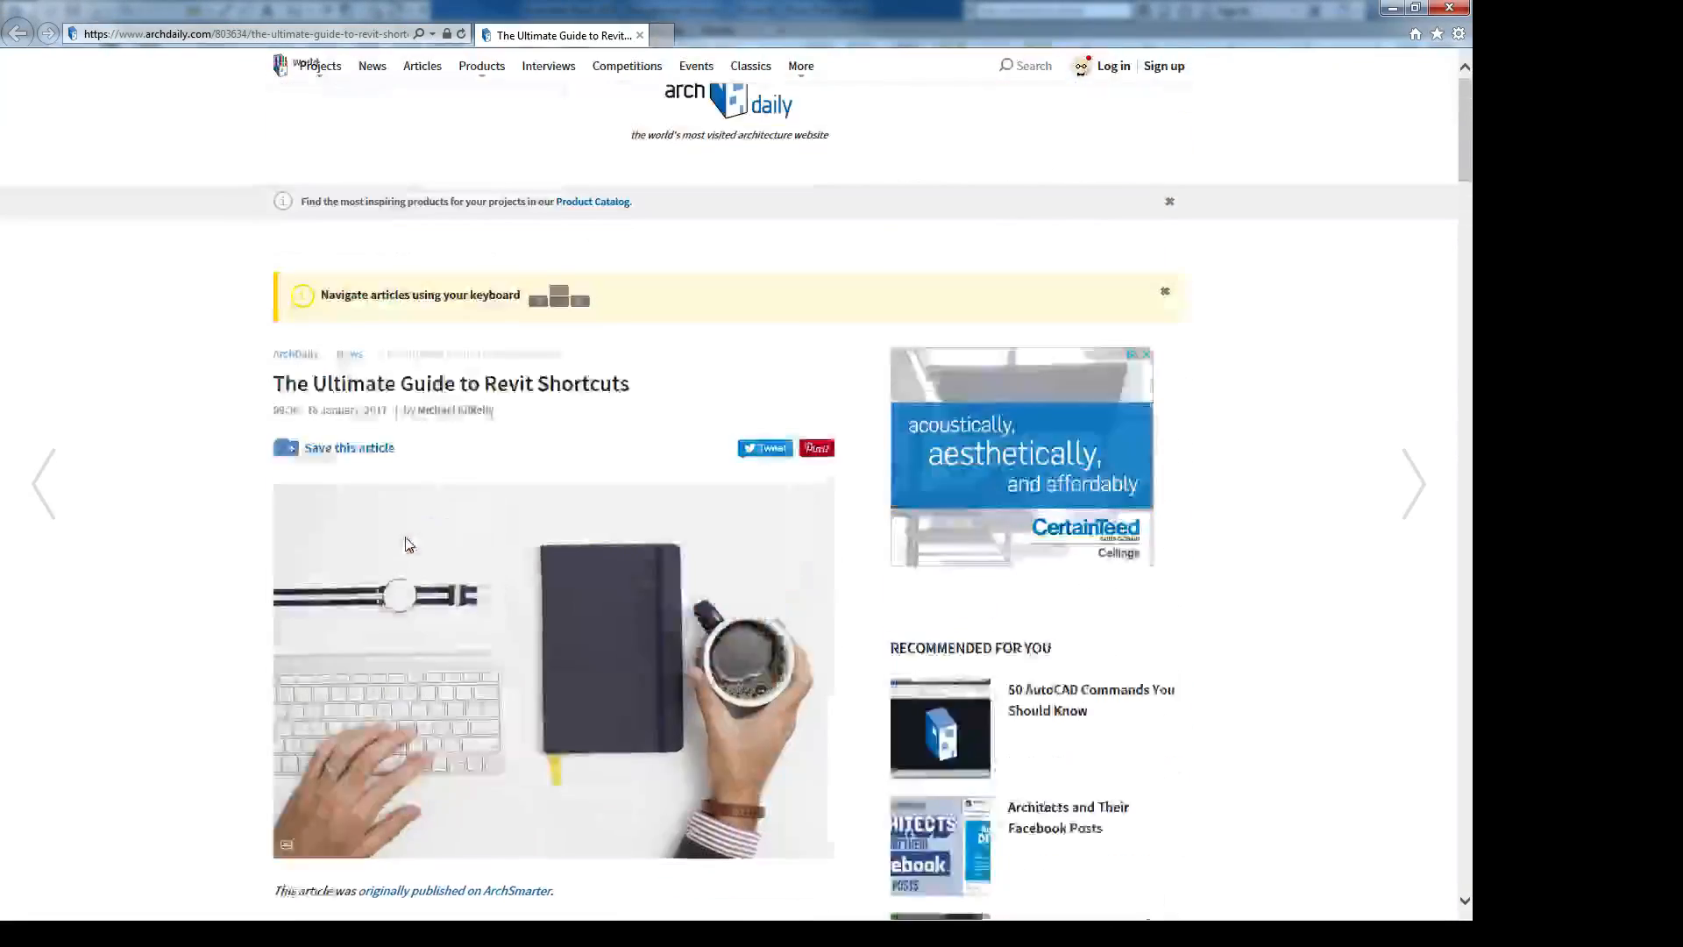
- Read through the listed shortcuts for creating and modifying elements, selecting elements, views and file operations
{"action": "scroll", "coordinate": [368, 508], "scroll_direction": "down", "scroll_amount": 13}
{"action": "scroll", "coordinate": [481, 439], "scroll_direction": "up", "scroll_amount": 3}
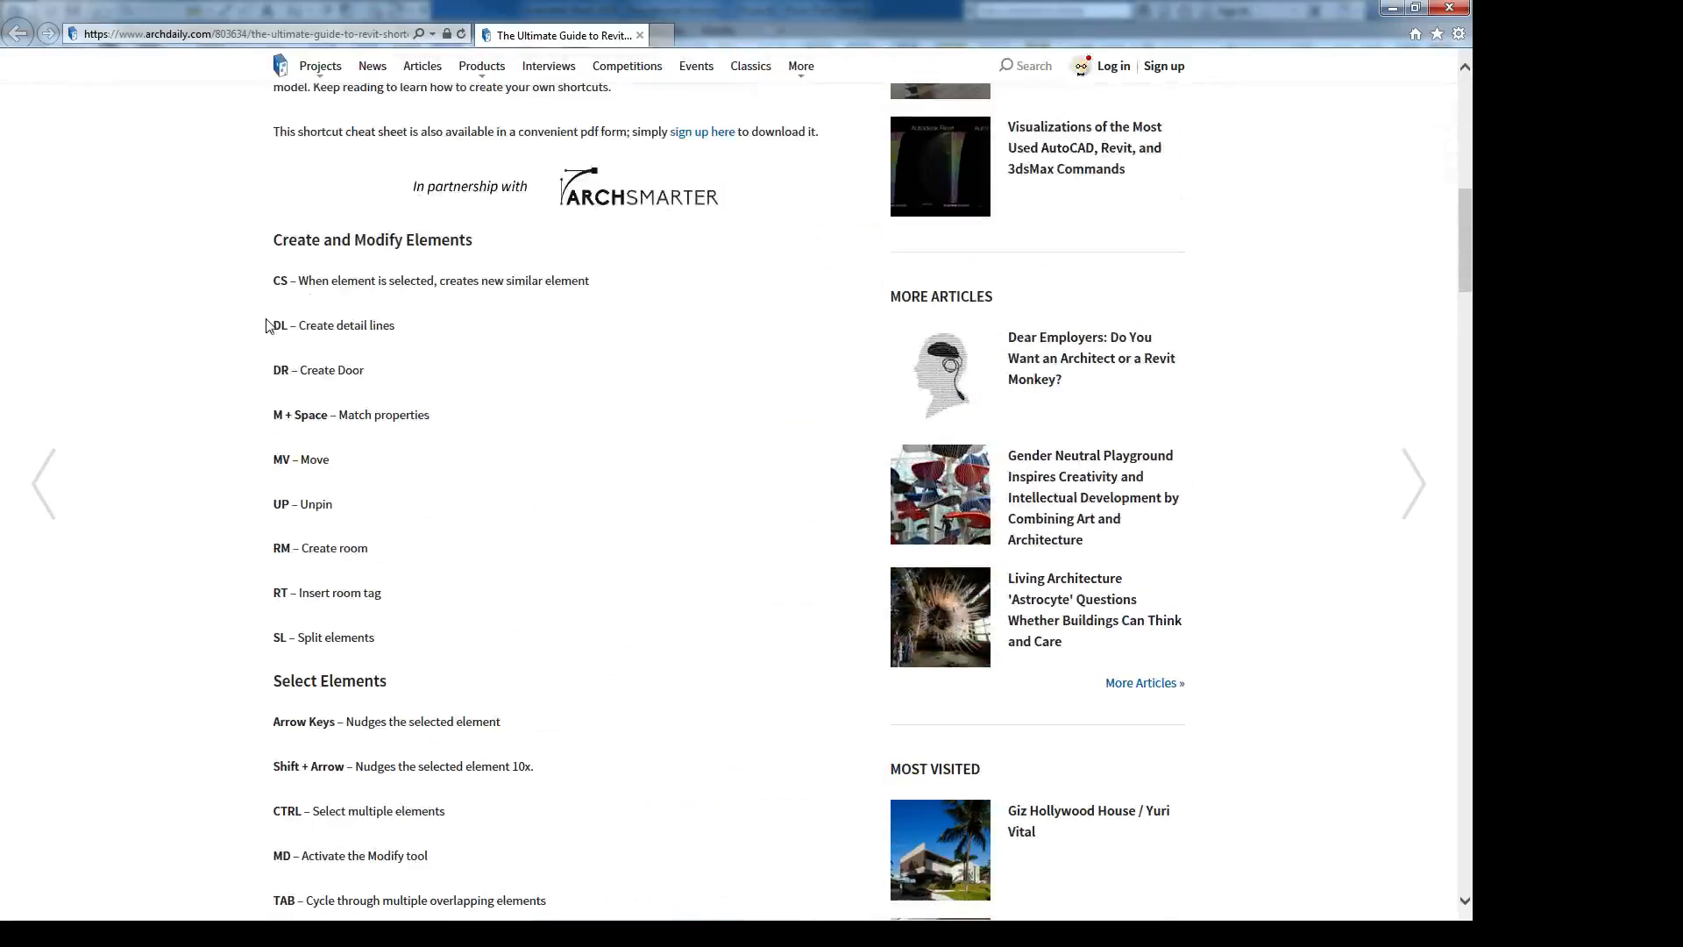
{"action": "scroll", "coordinate": [432, 526], "scroll_direction": "down", "scroll_amount": 3}
{"action": "scroll", "coordinate": [445, 541], "scroll_direction": "down", "scroll_amount": 1}
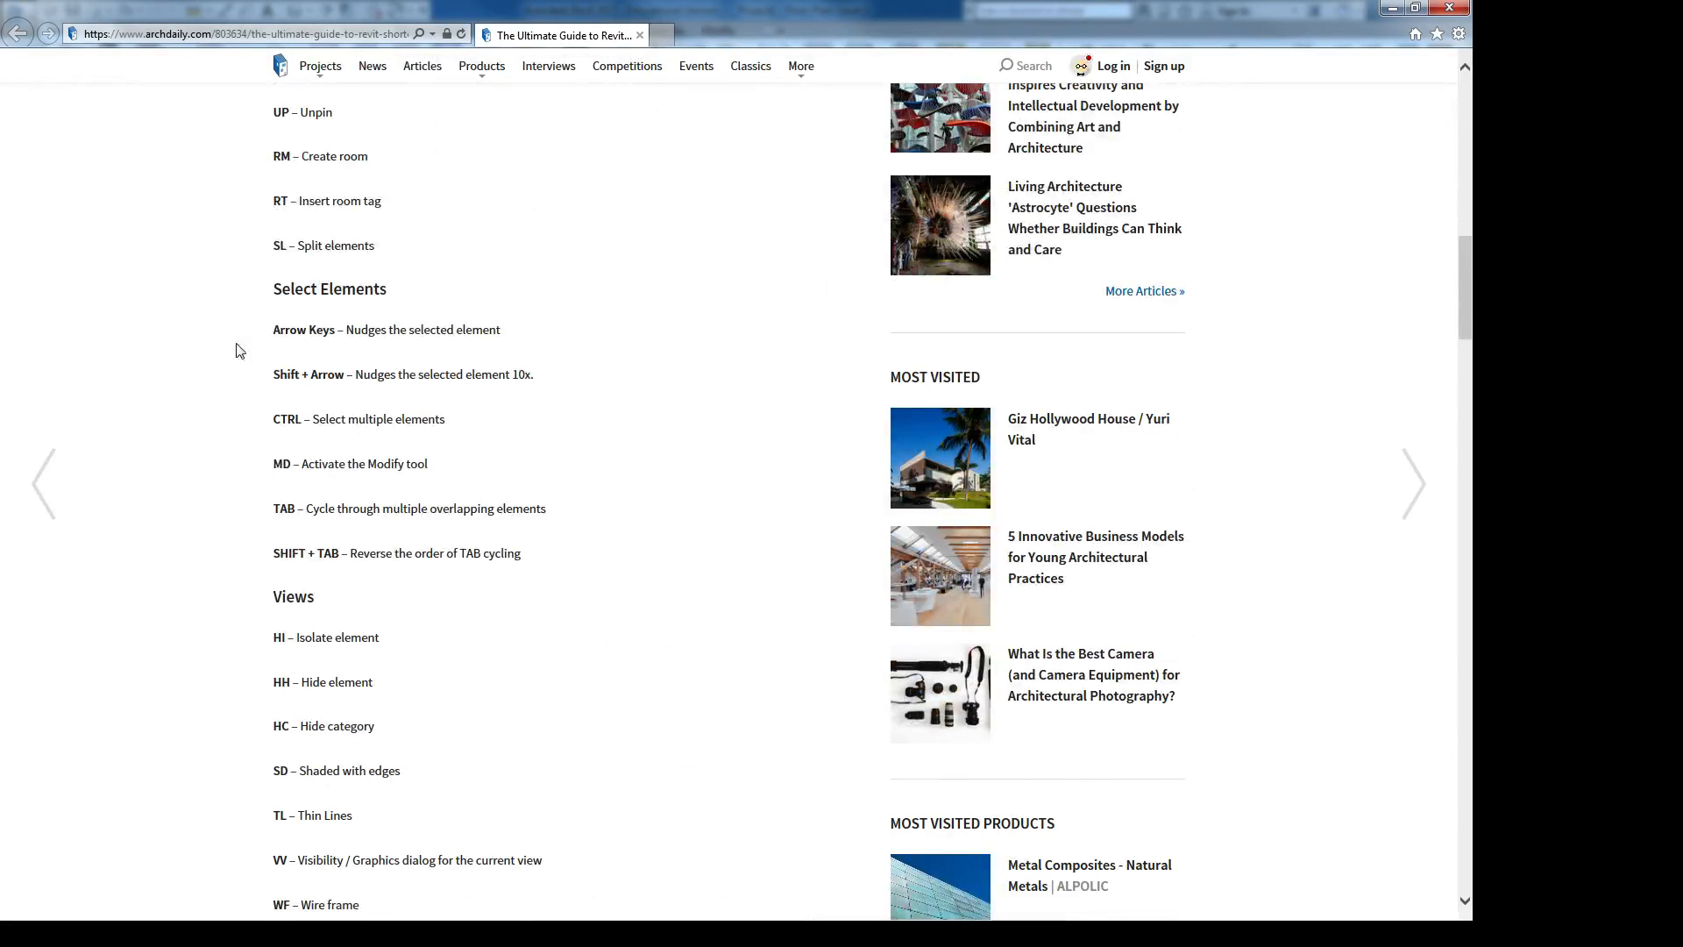
{"action": "scroll", "coordinate": [401, 515], "scroll_direction": "down", "scroll_amount": 3}
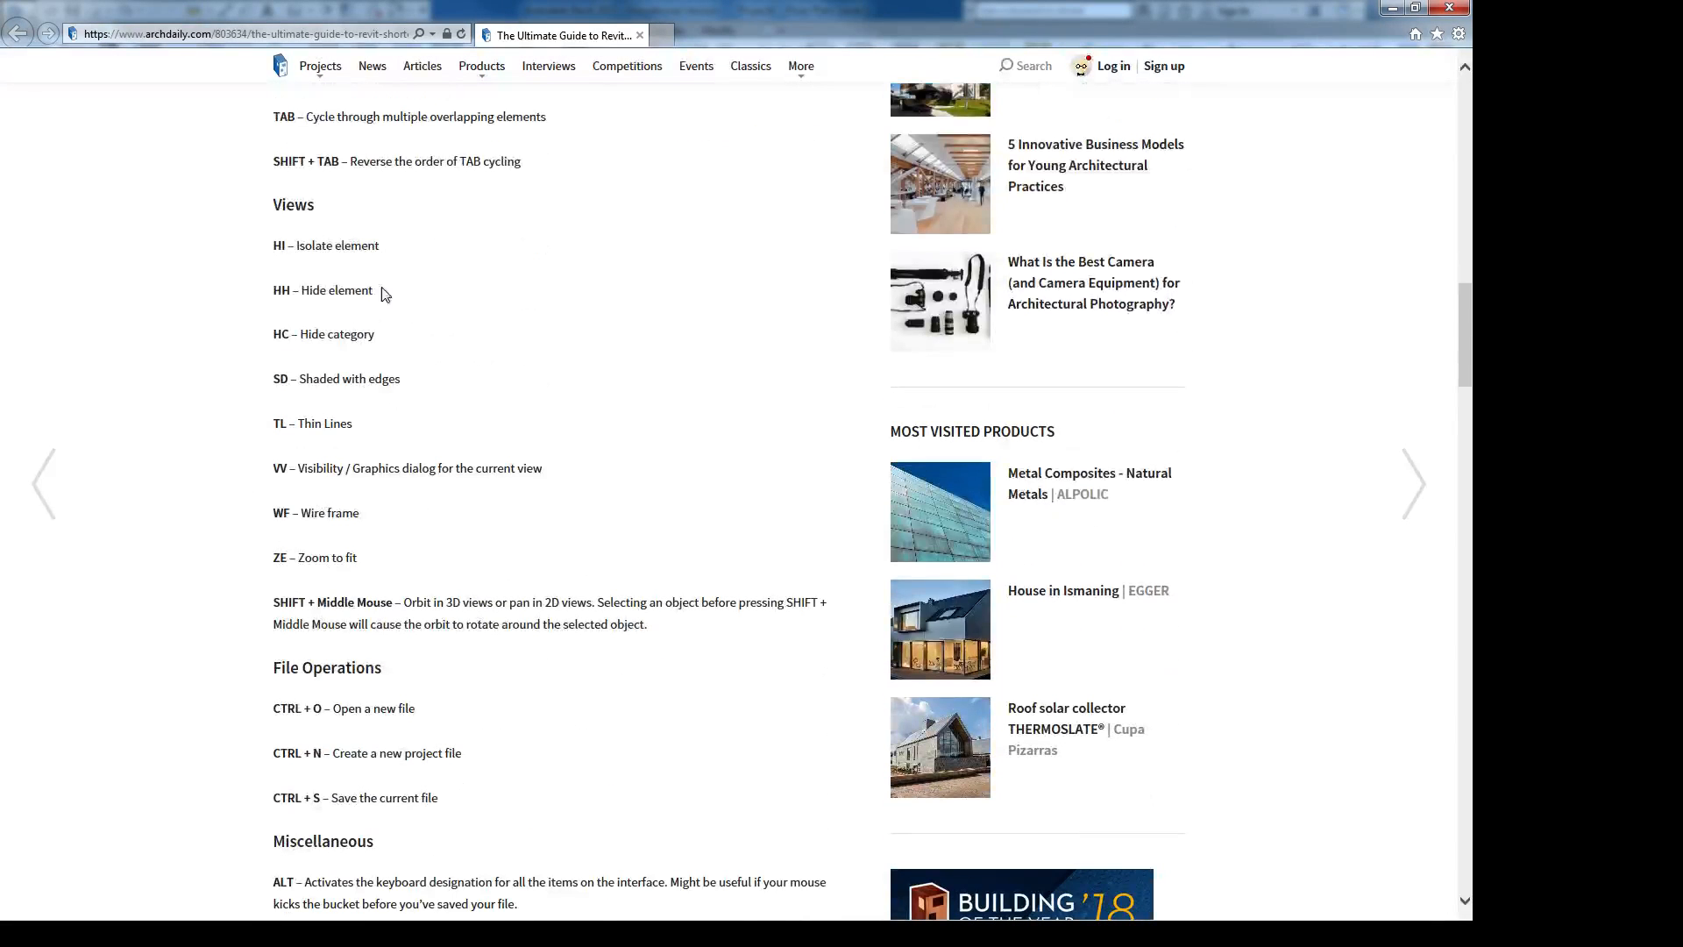
{"action": "scroll", "coordinate": [387, 659], "scroll_direction": "down", "scroll_amount": 3}
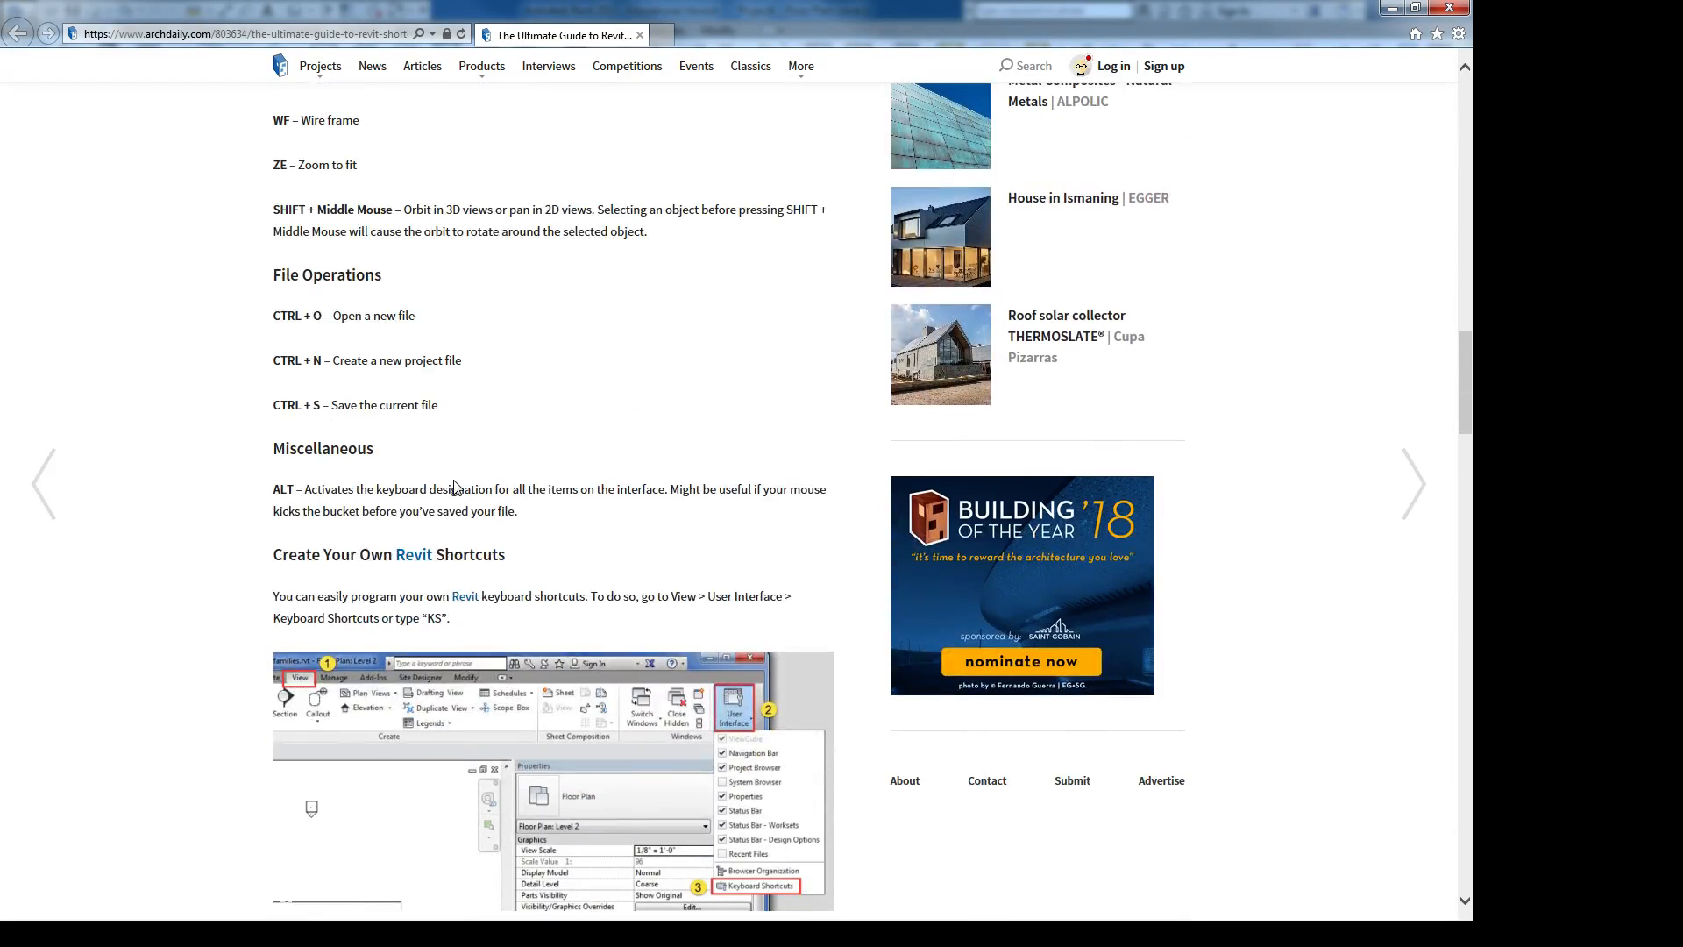
{"action": "scroll", "coordinate": [456, 486], "scroll_direction": "up", "scroll_amount": 12}
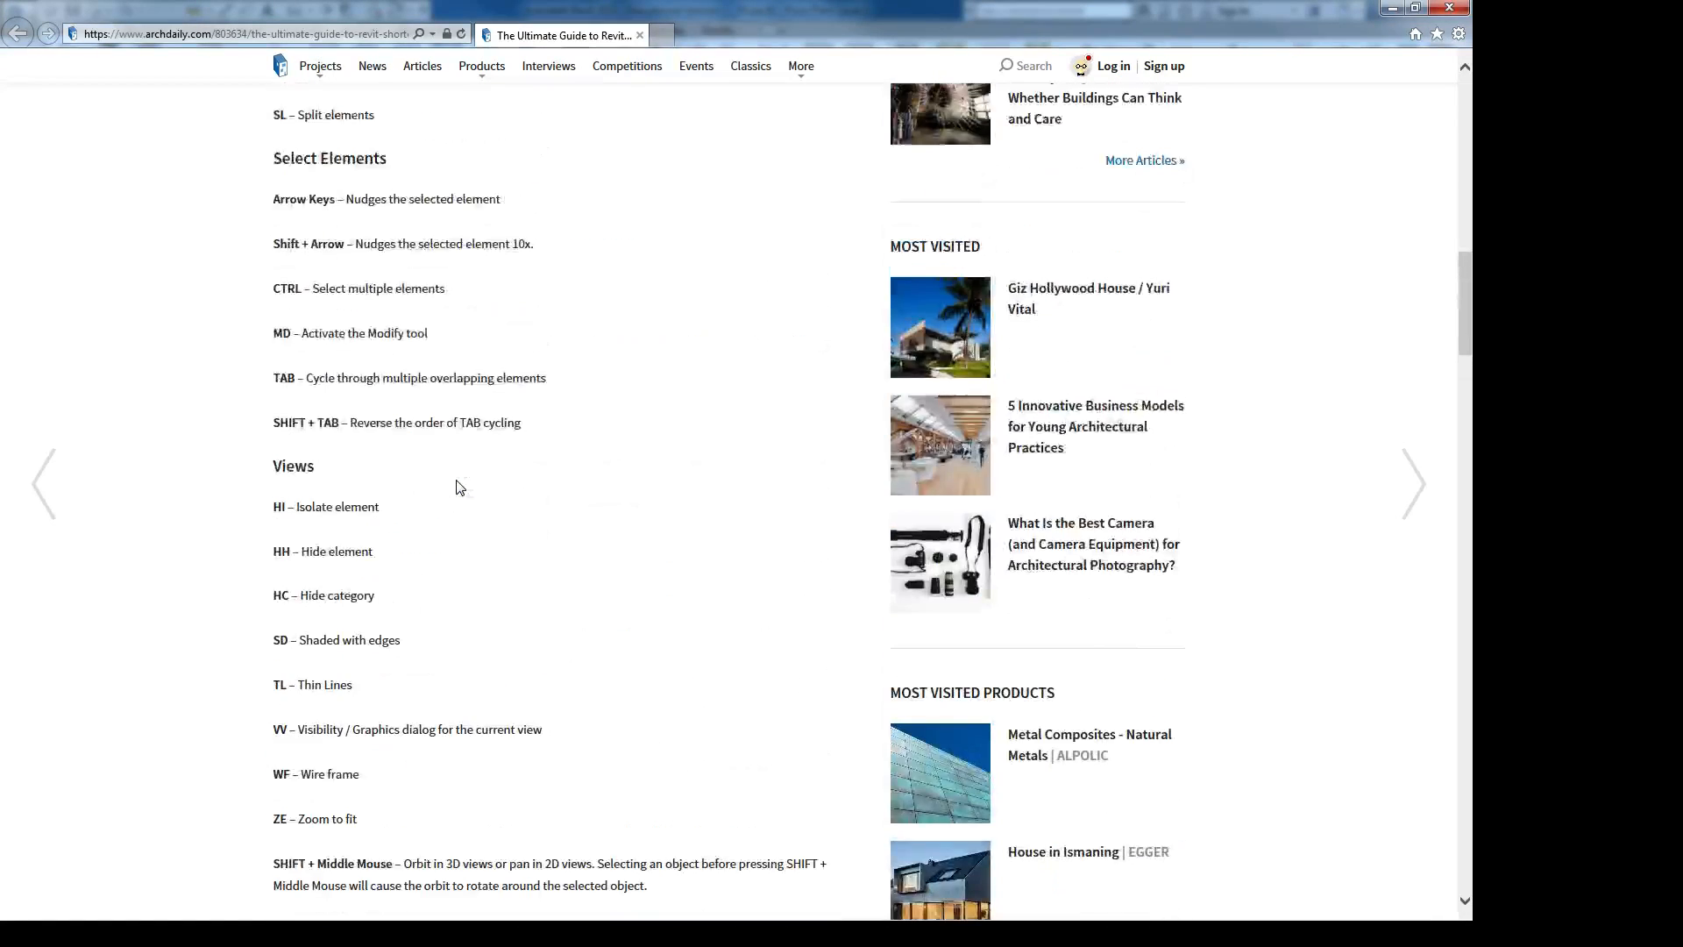
{"action": "scroll", "coordinate": [459, 487], "scroll_direction": "up", "scroll_amount": 1}
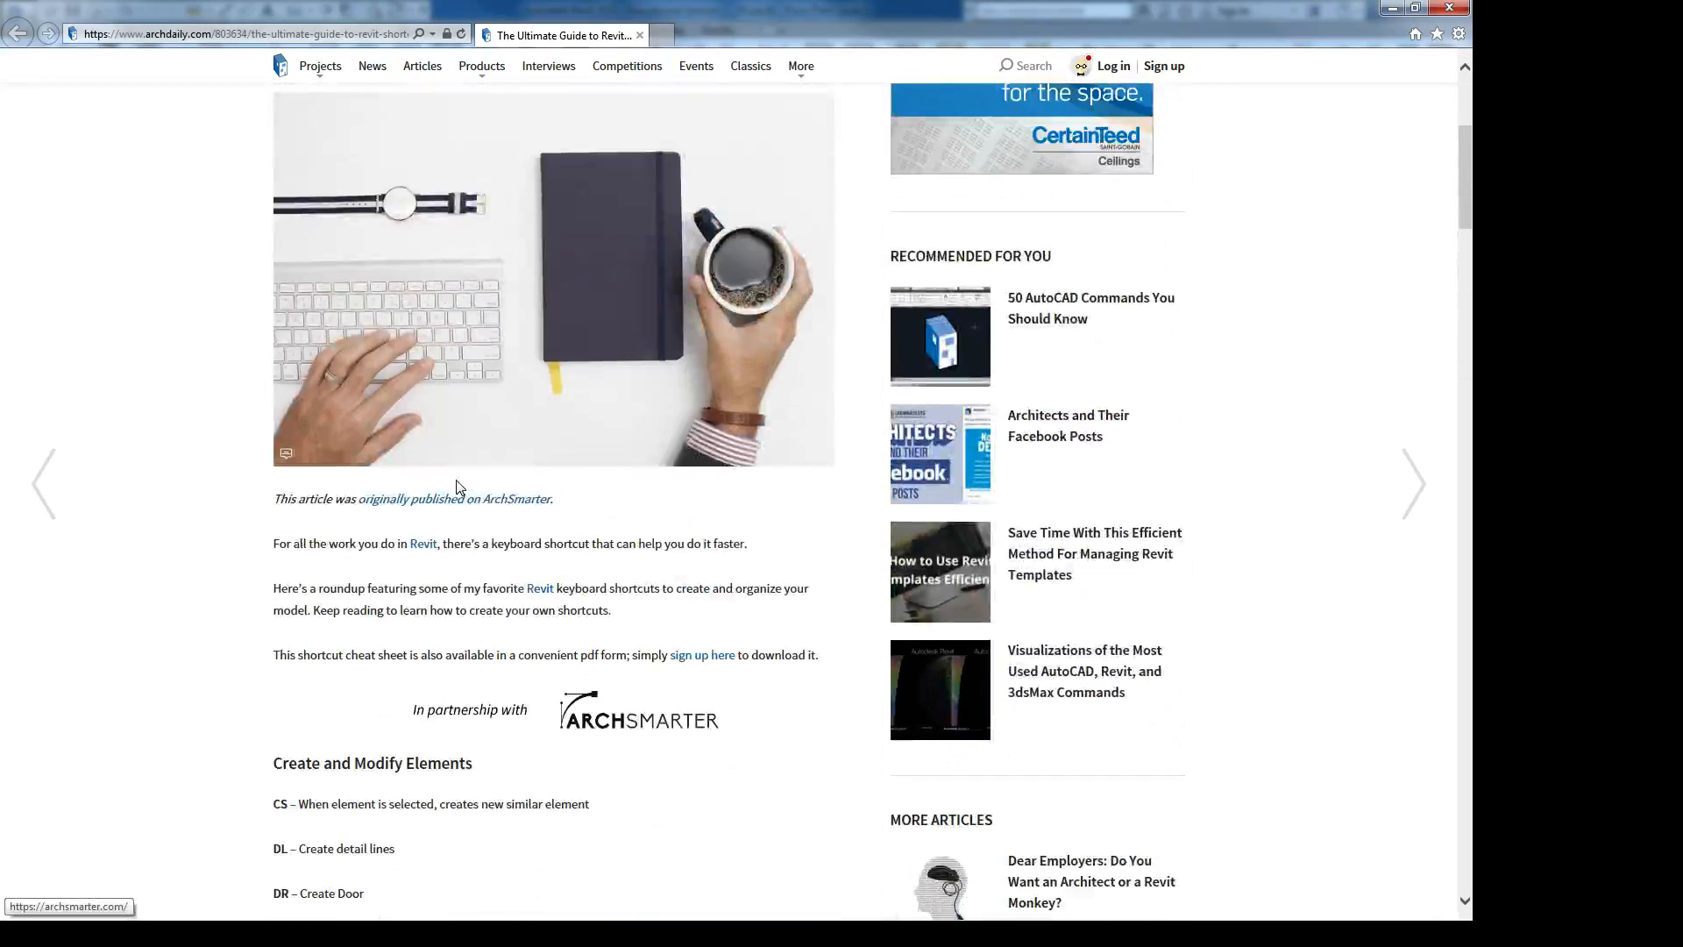